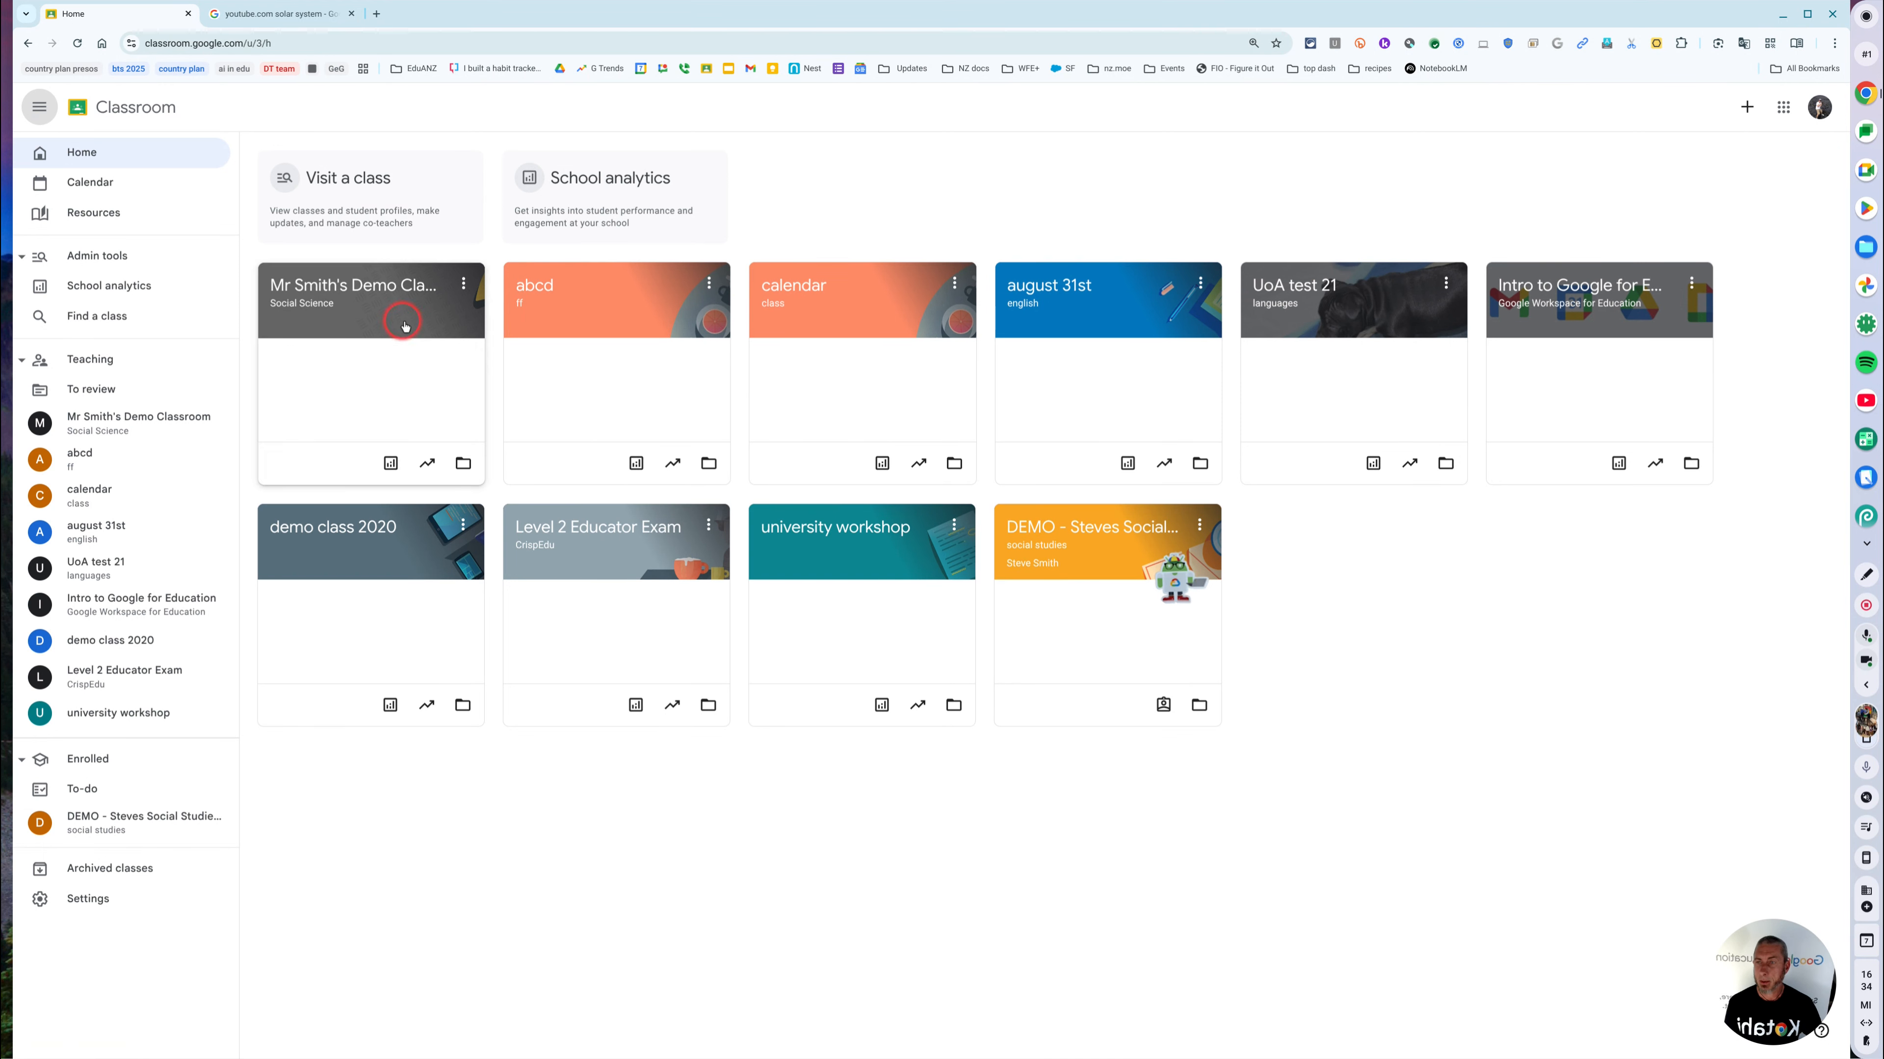
Step: Open the Social Science demo class and start a new assignment in its classwork
left_click(358, 289)
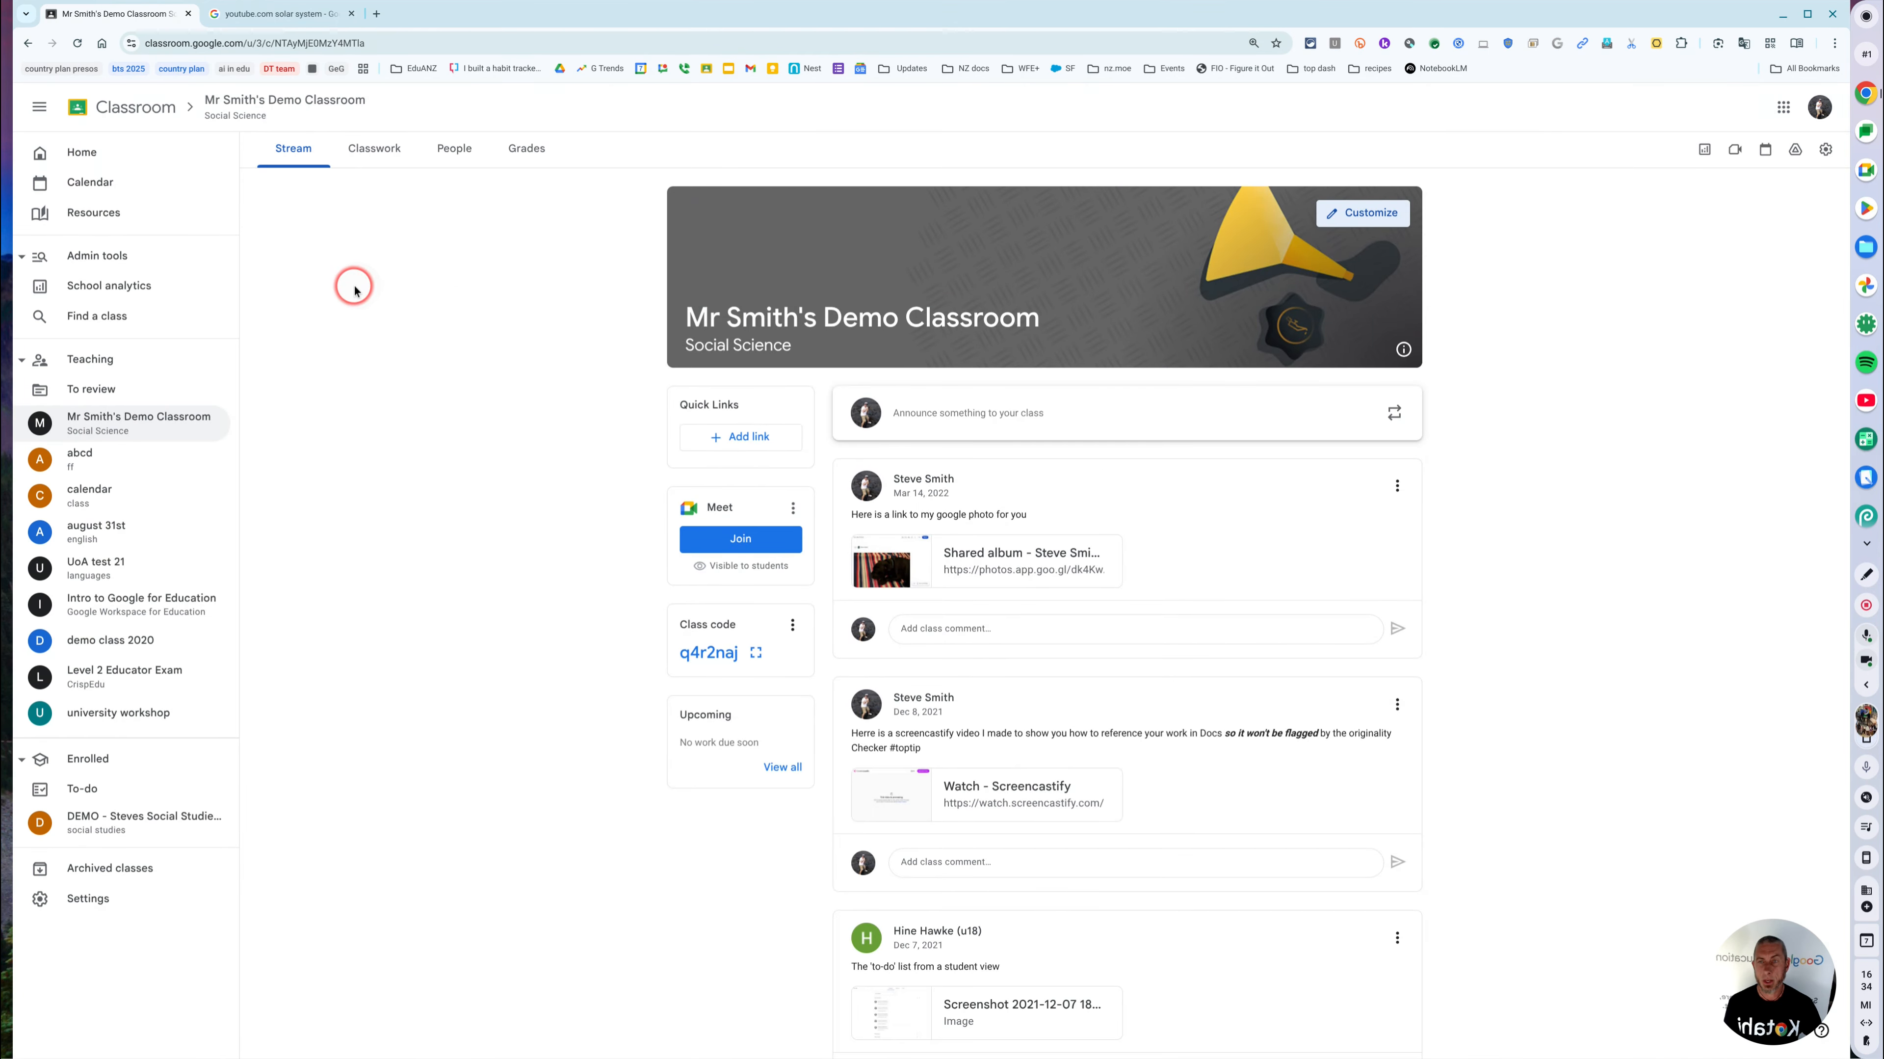
left_click(370, 151)
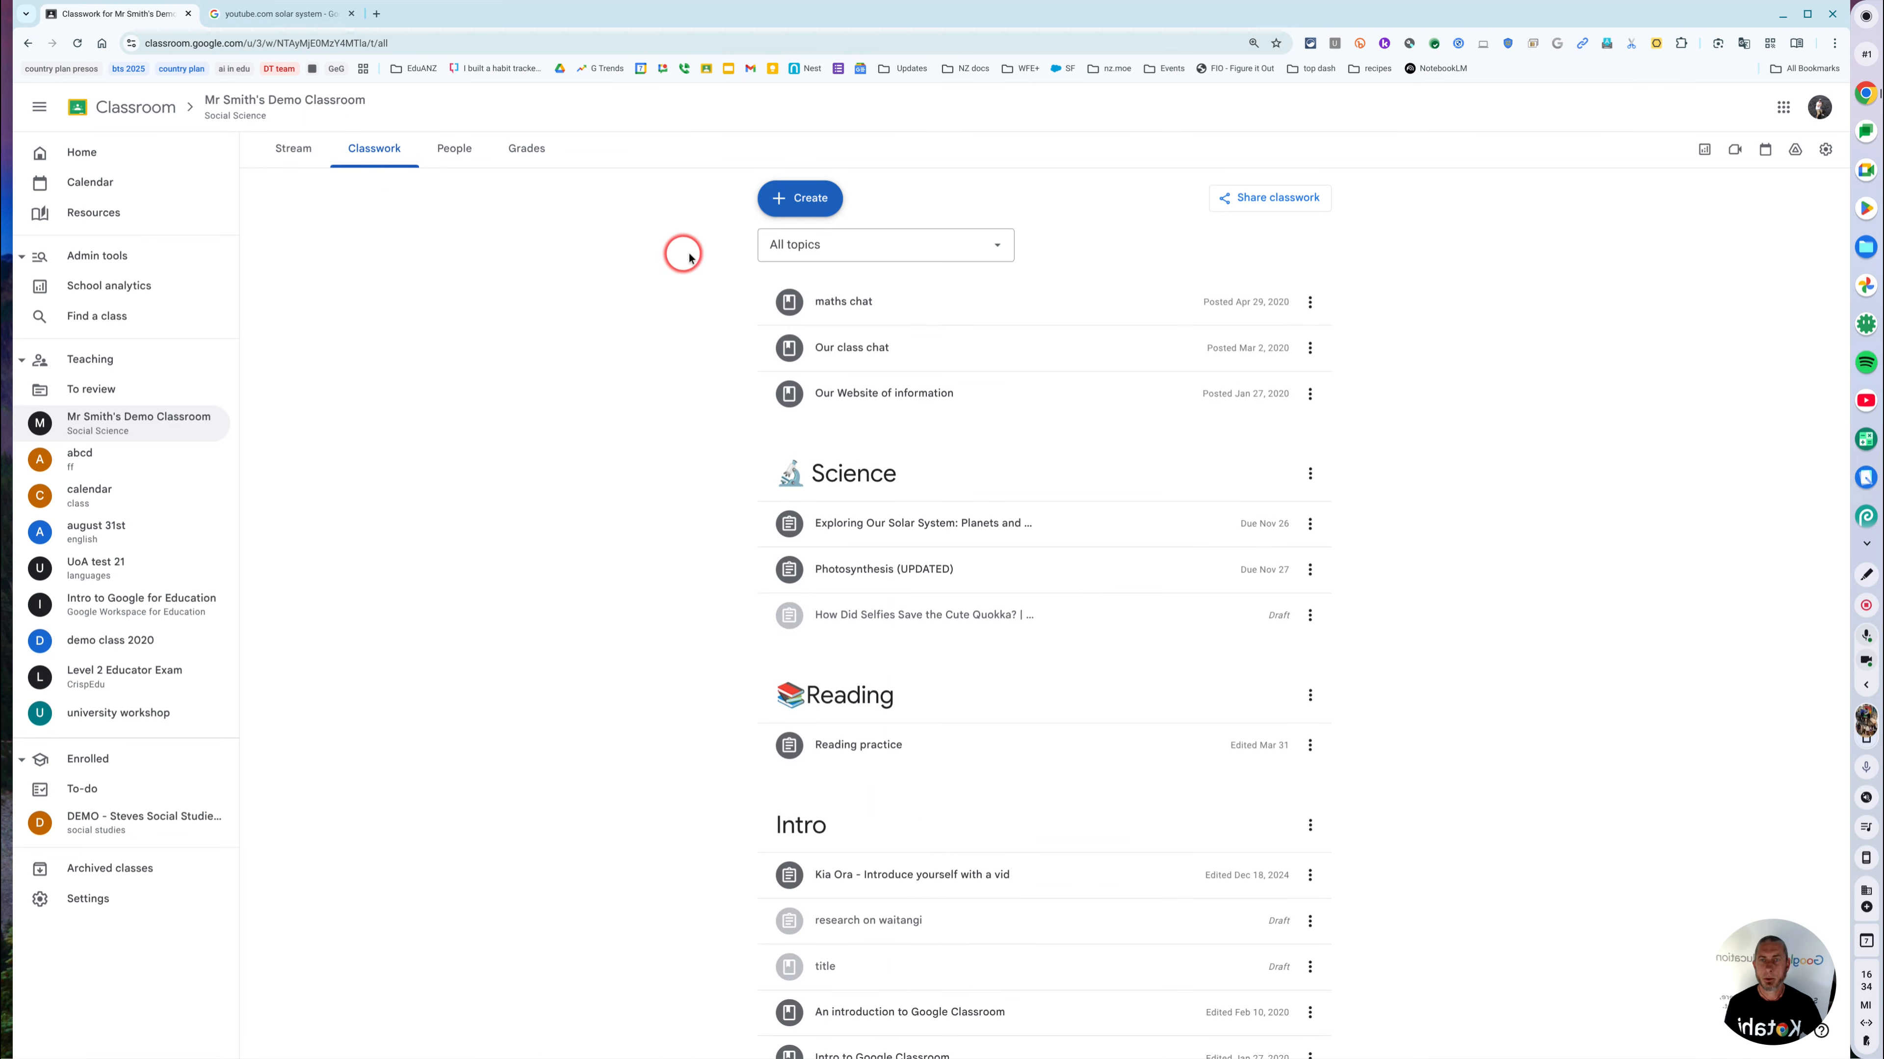
left_click(814, 202)
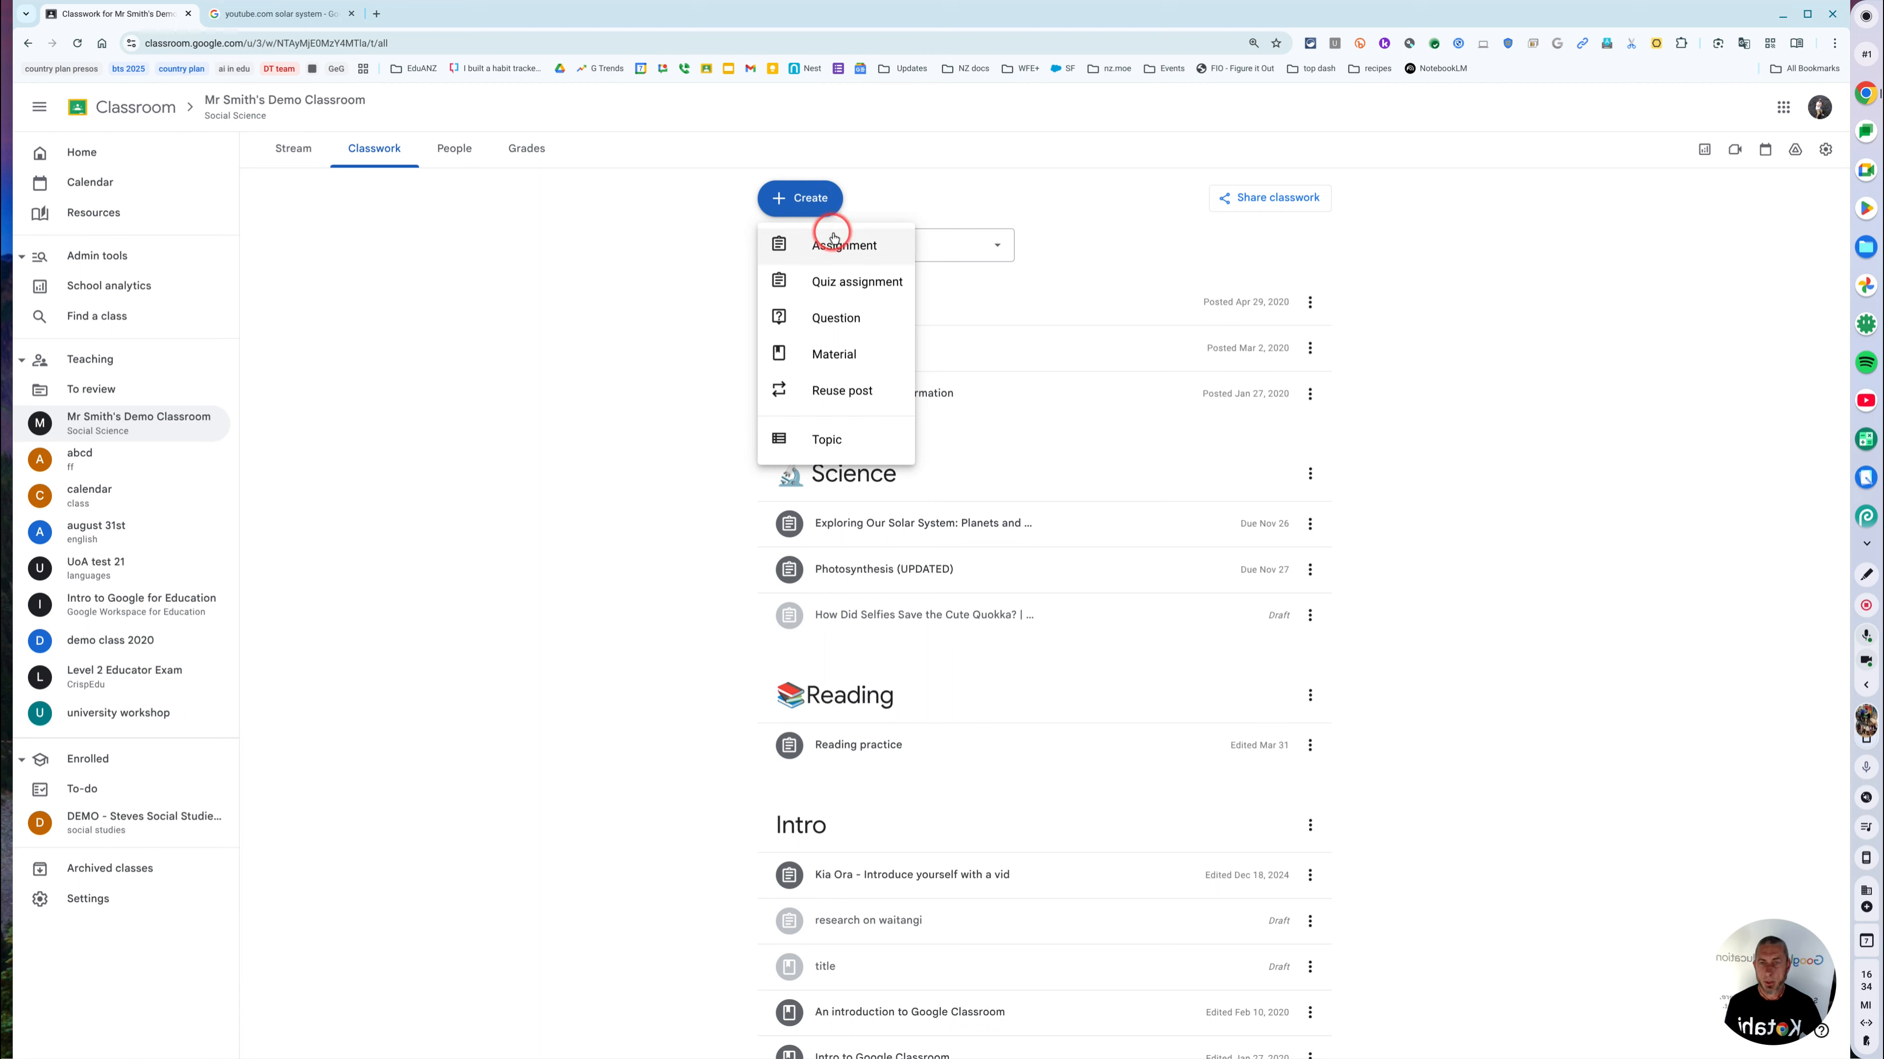
left_click(838, 353)
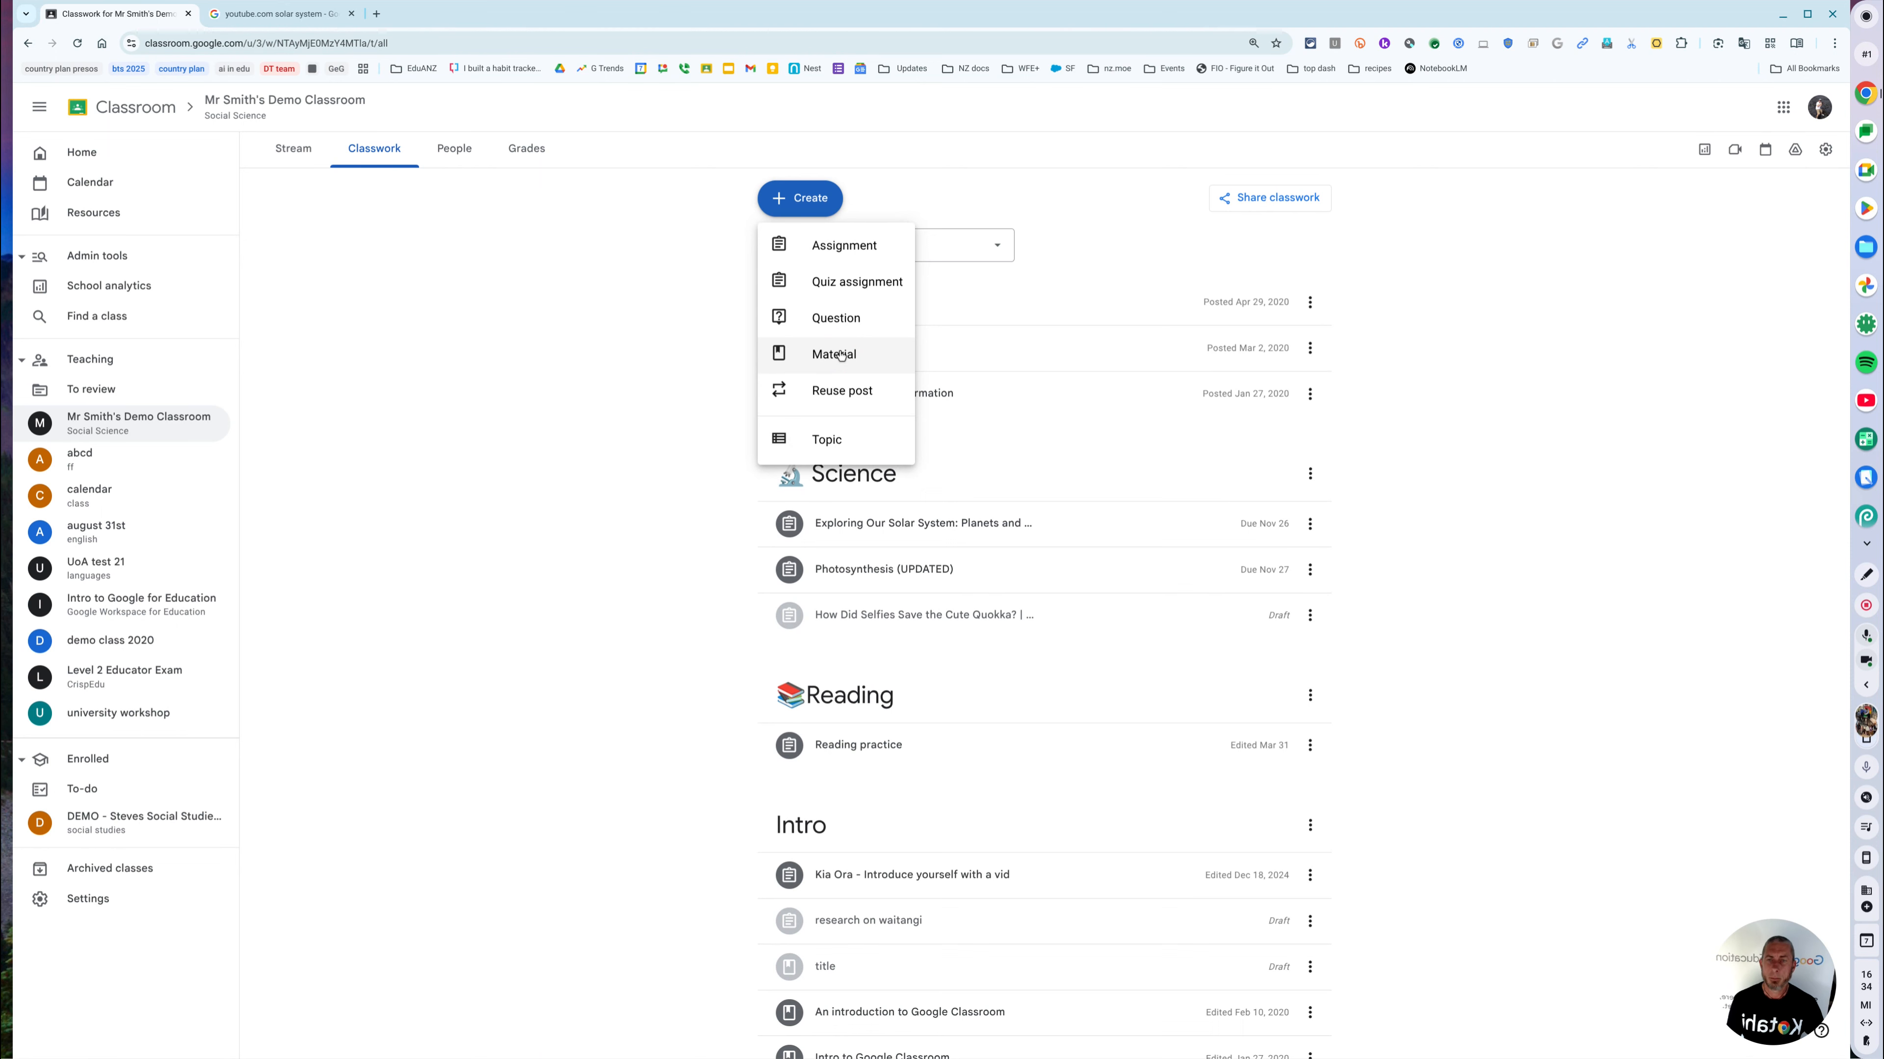
left_click(830, 255)
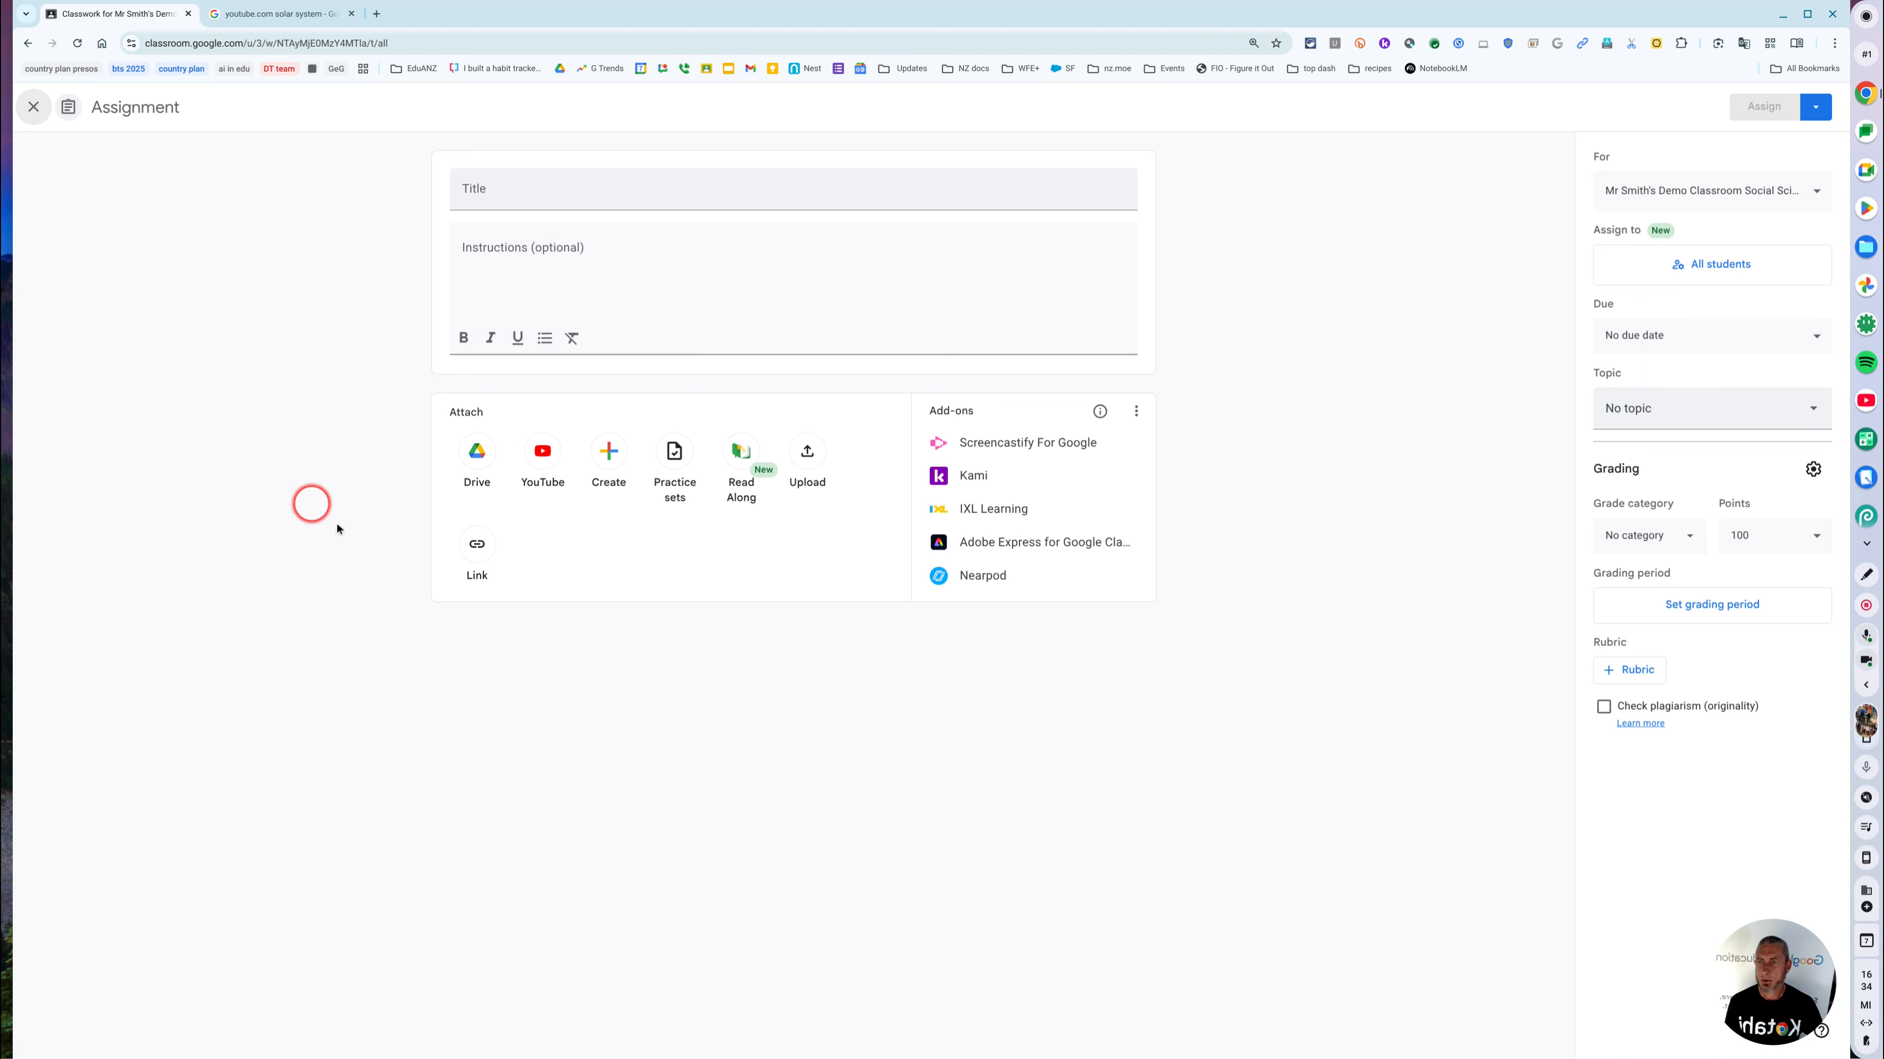
Step: Enter "please watch the attached clip" as the assignment's title
left_click(528, 193)
type("plea")
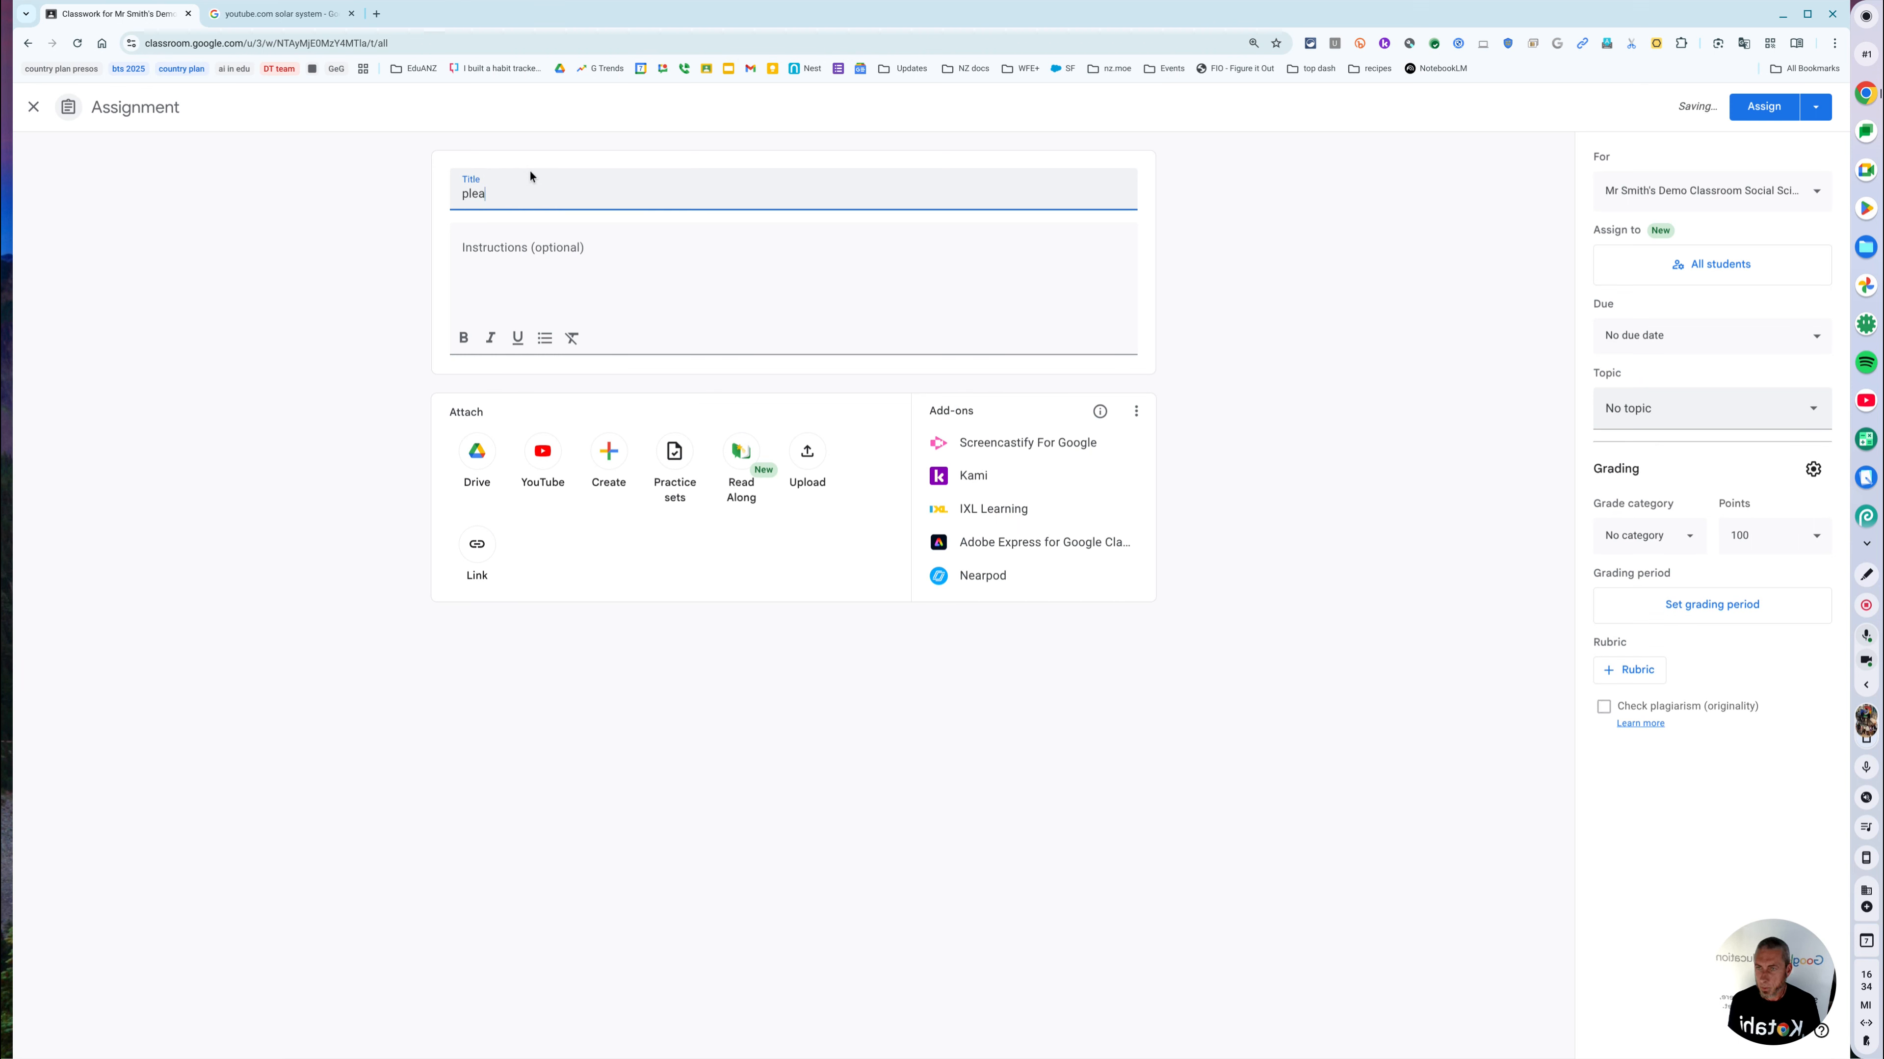
type("se watch the")
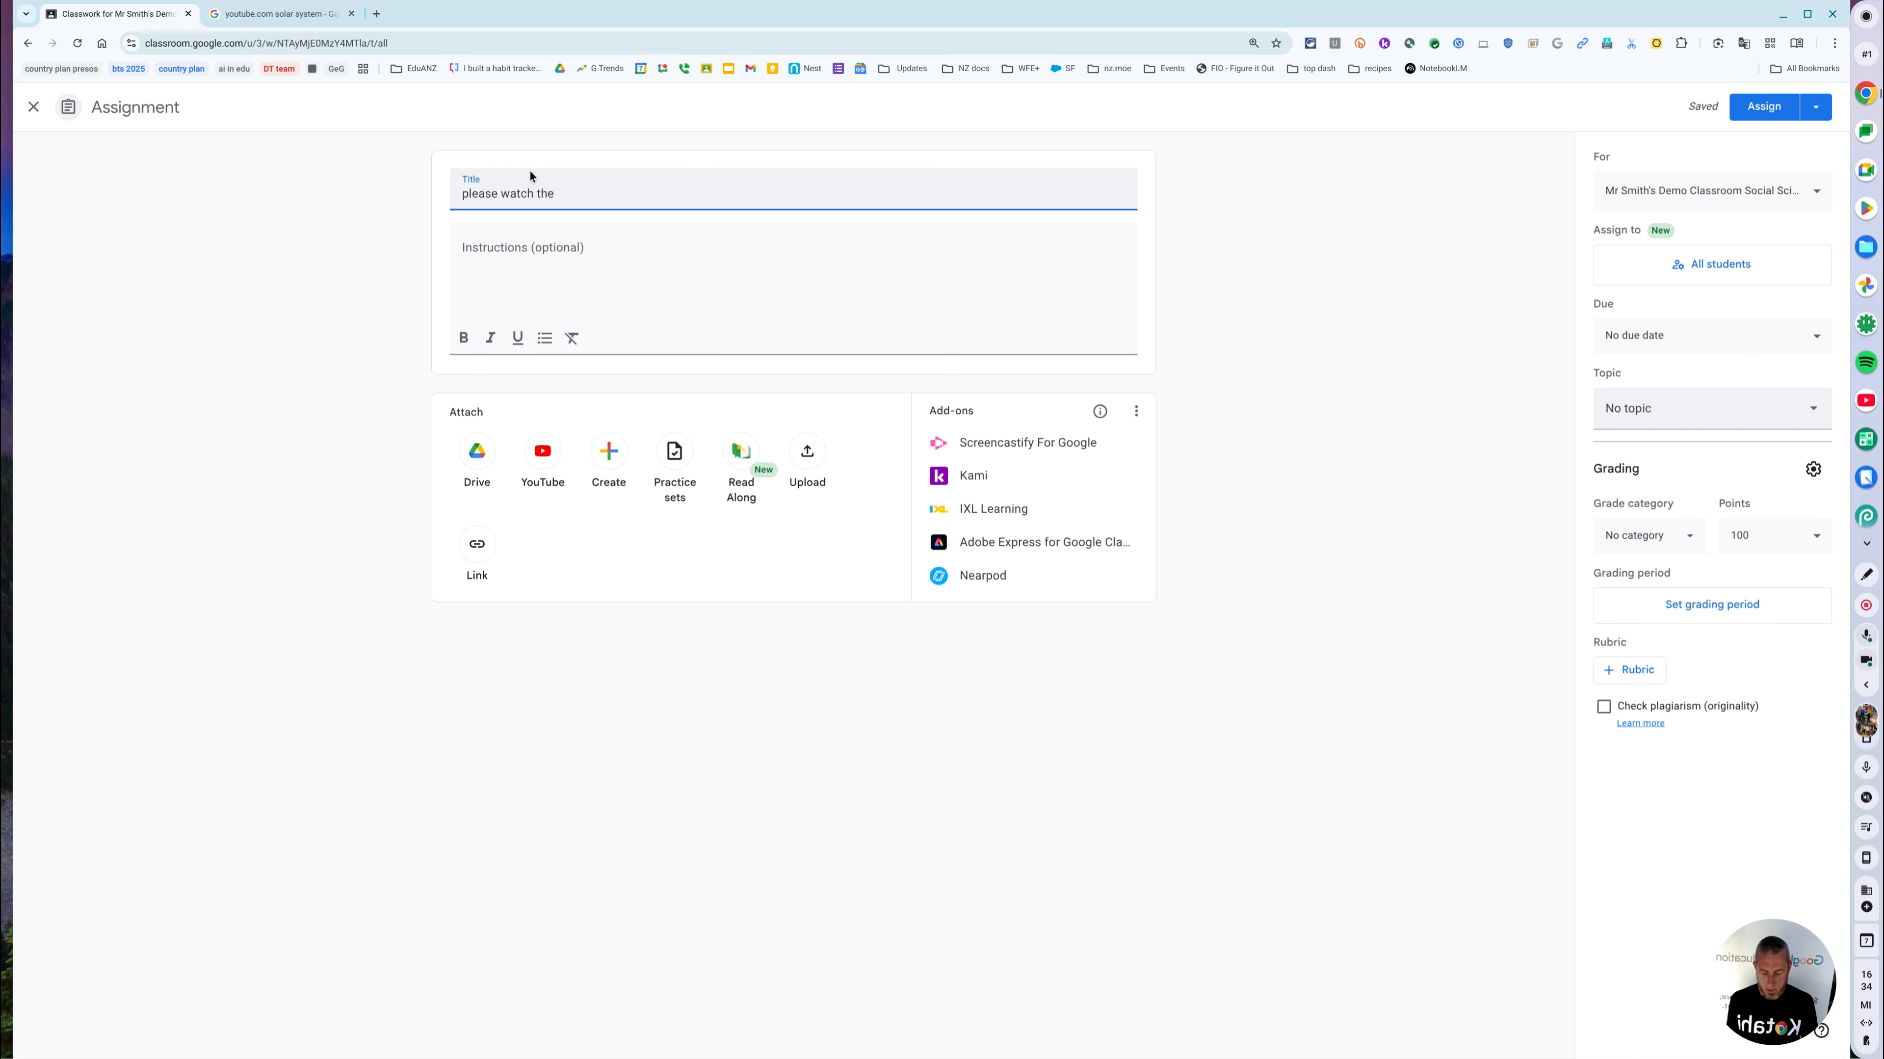
type(" attache")
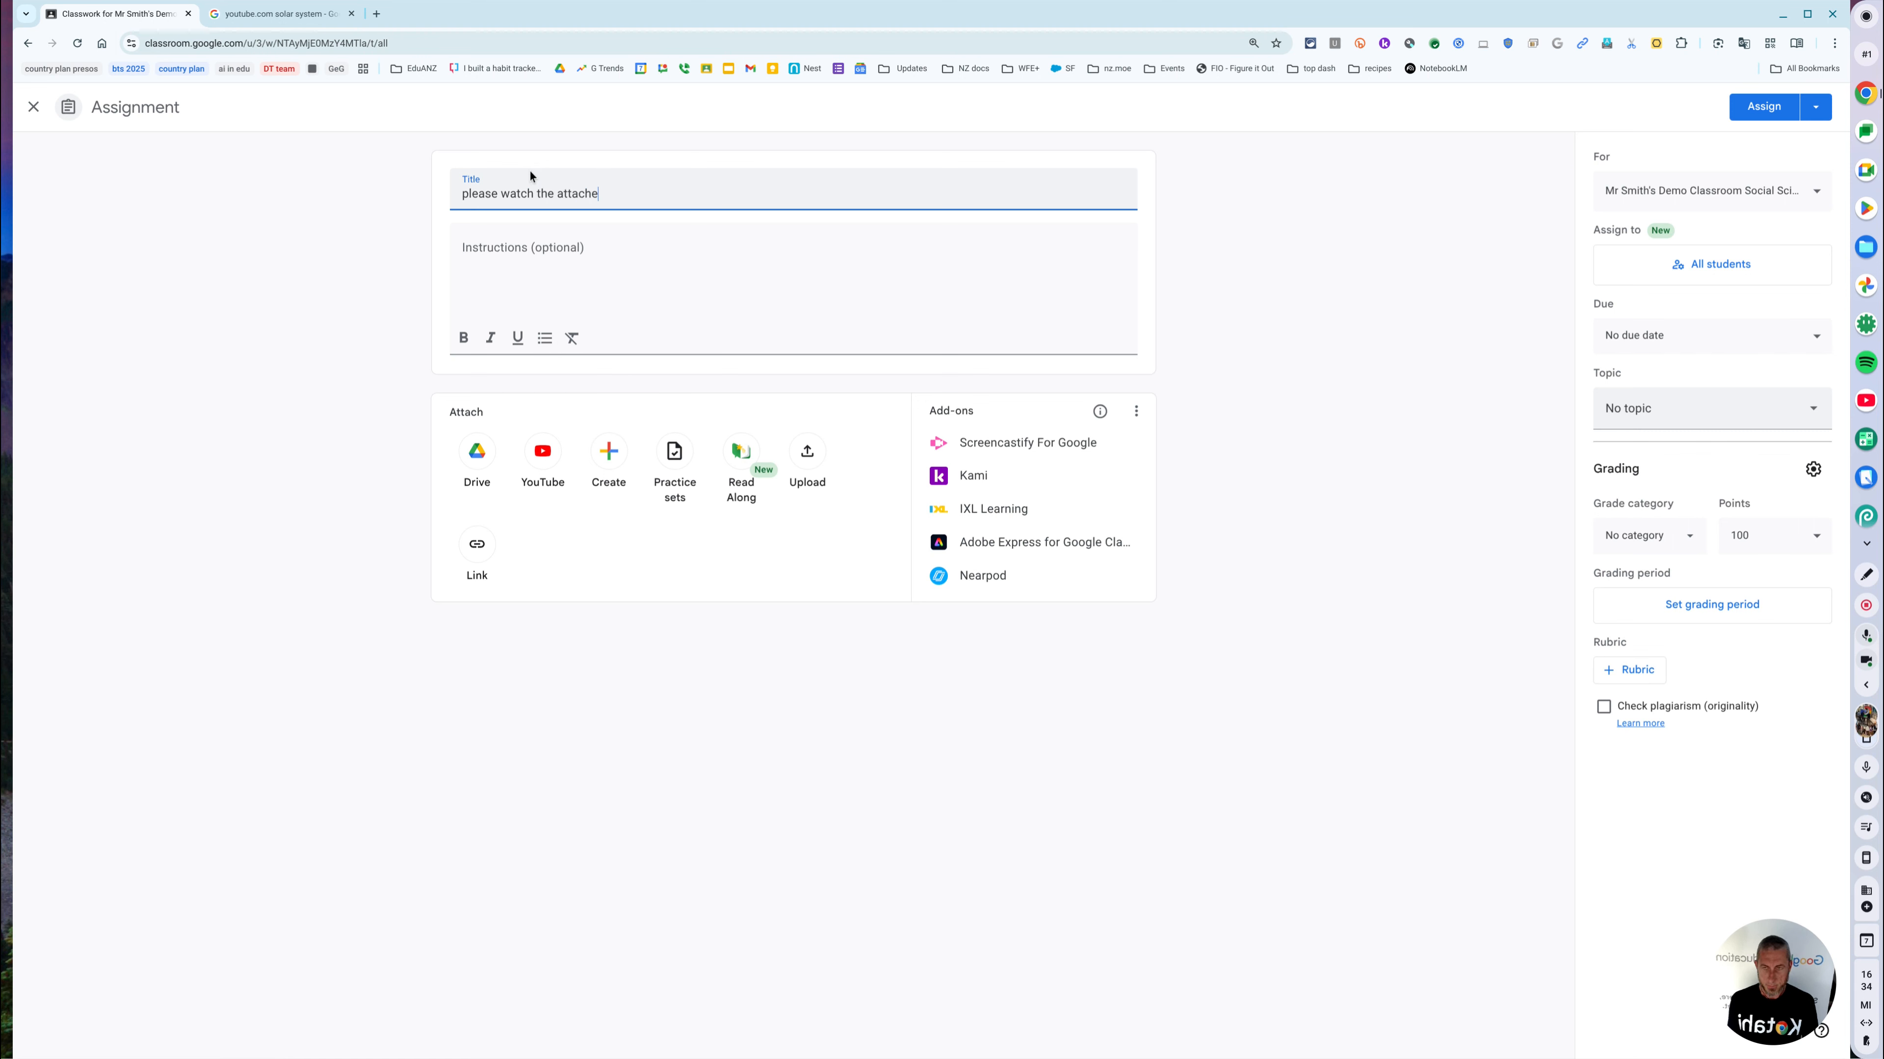
type("d clip")
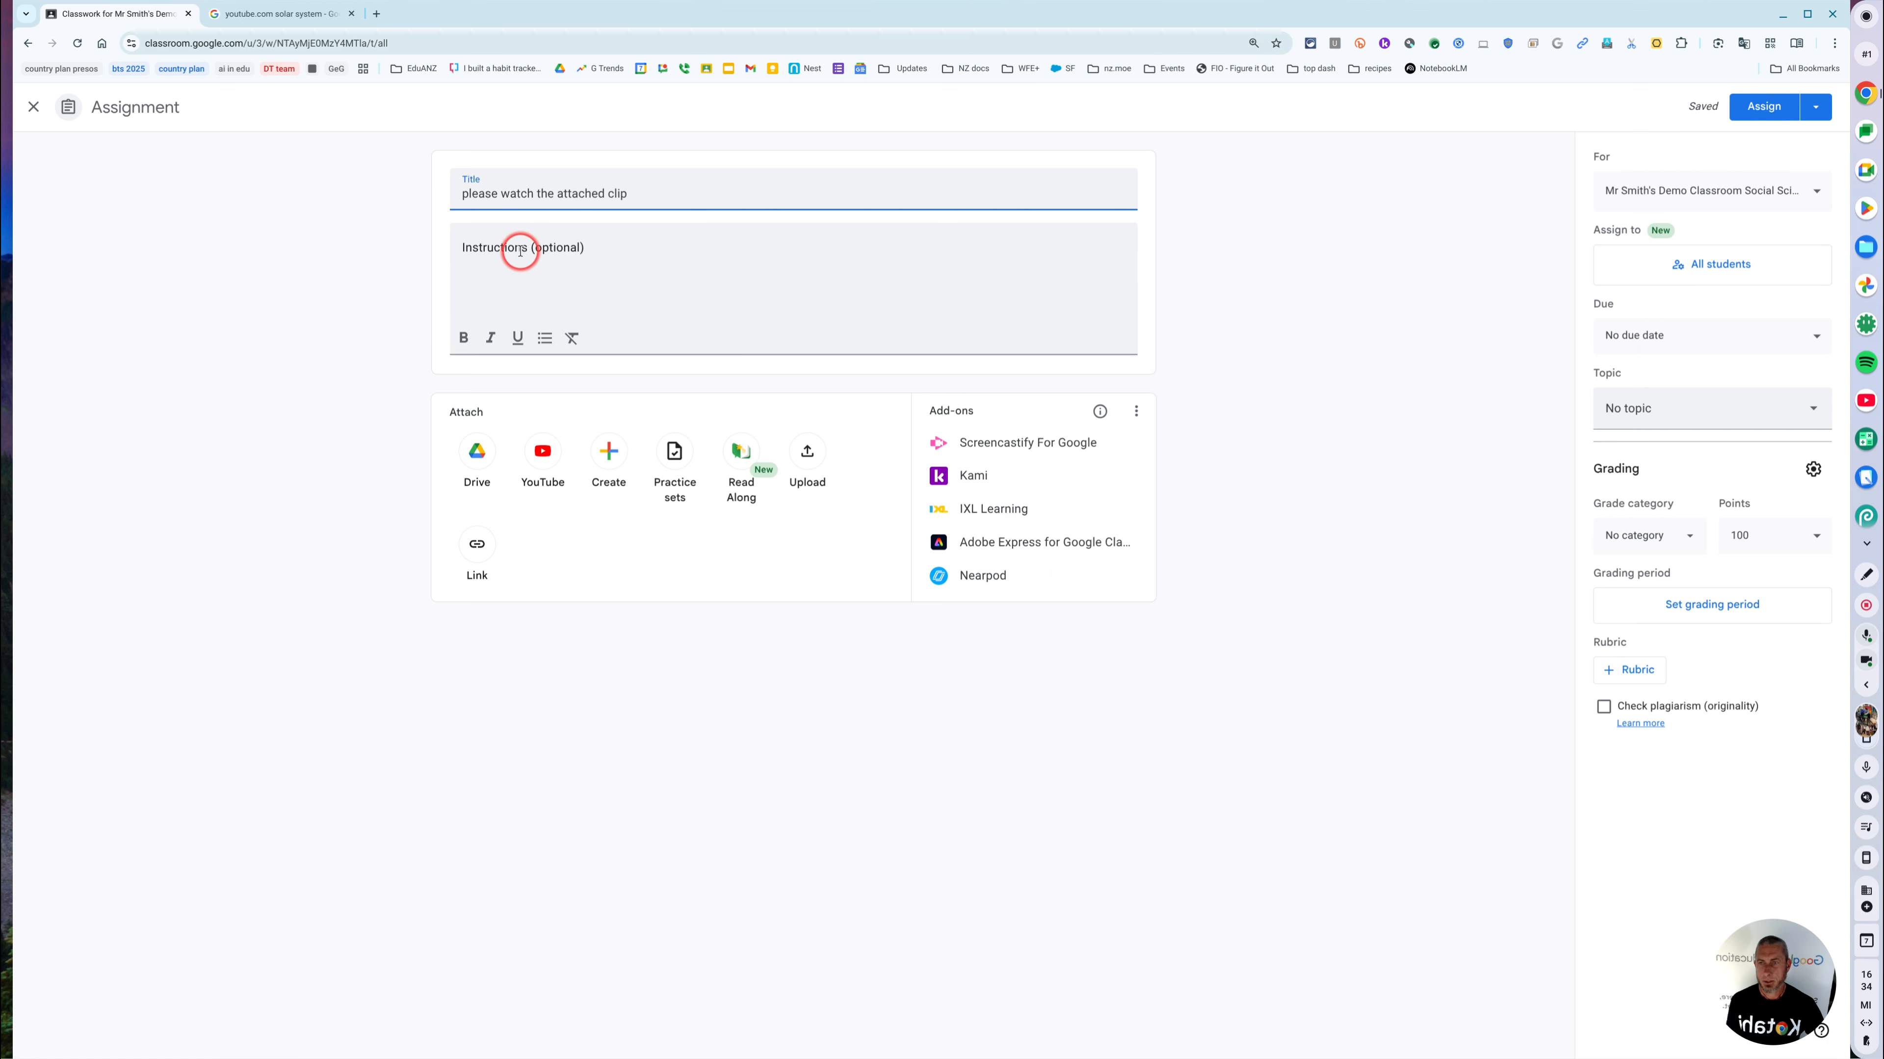
Step: Copy the assignment's title text into its instructions
triple_click(551, 192)
key("ctrl+c")
left_click(530, 244)
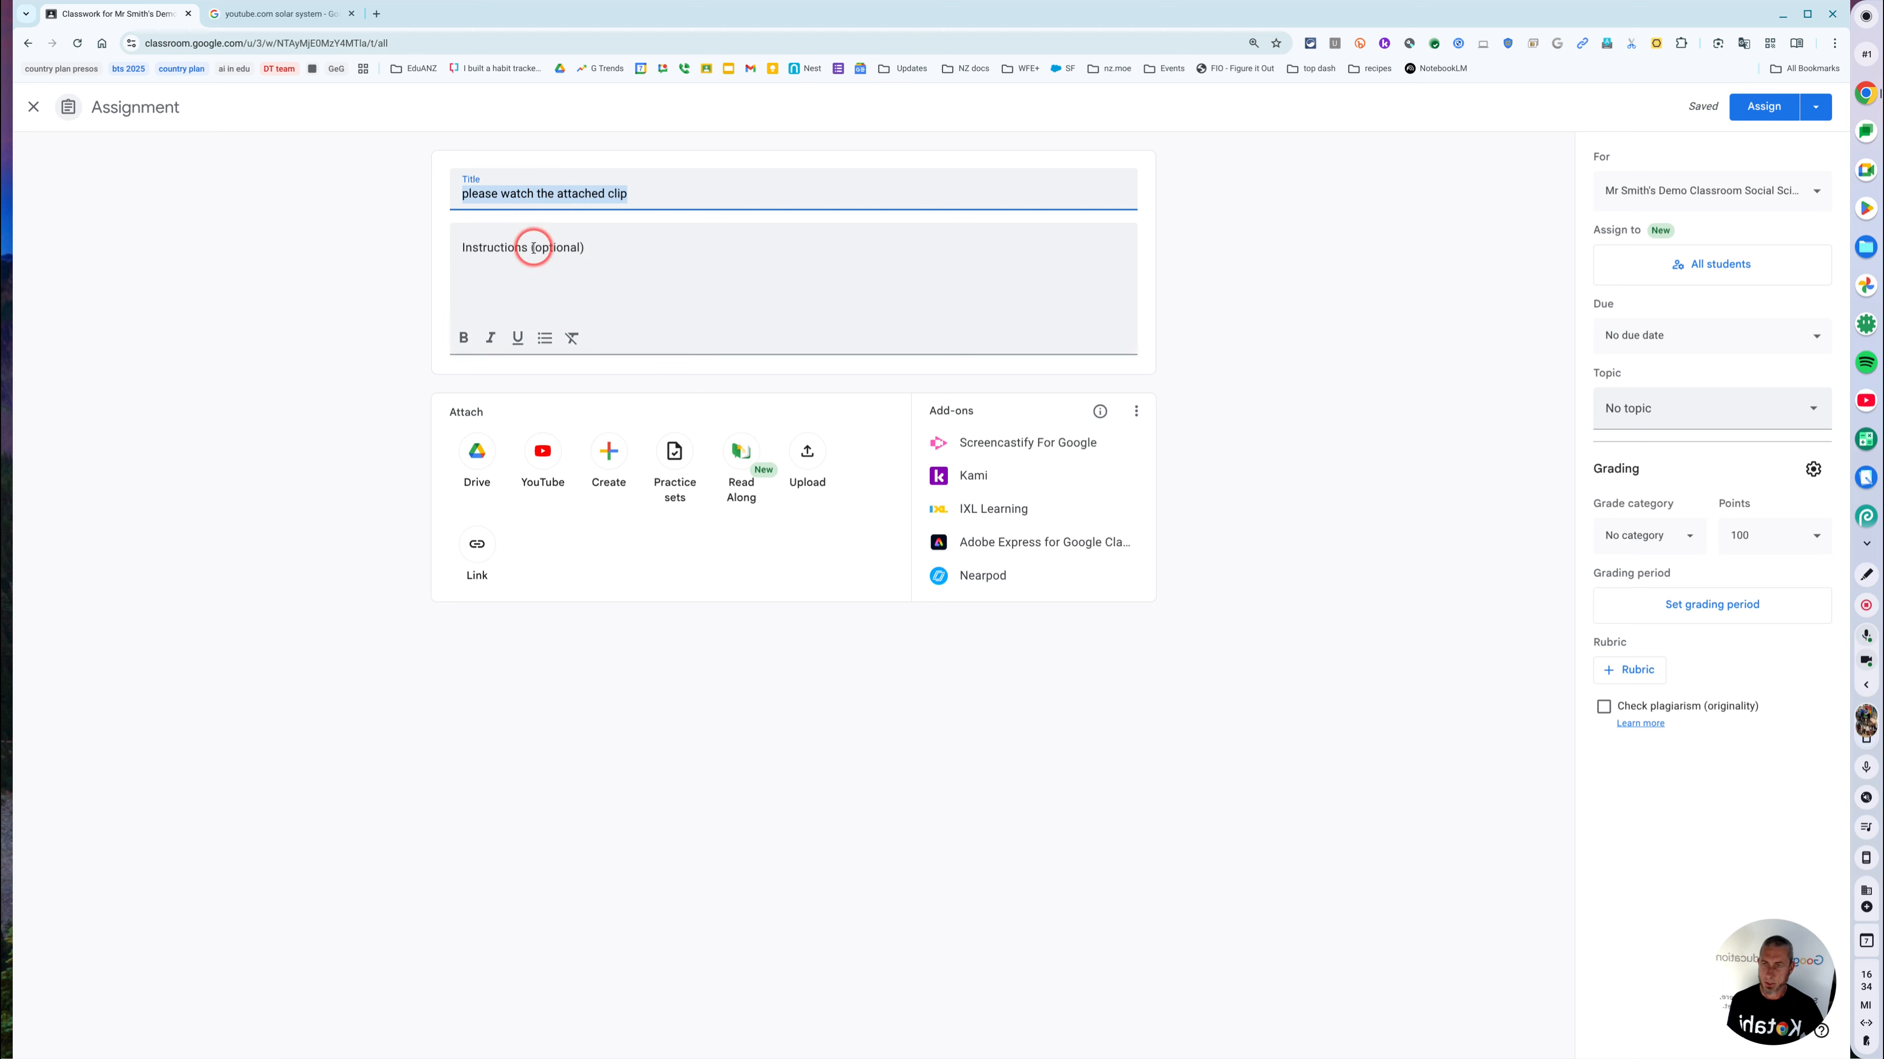
key("ctrl+v")
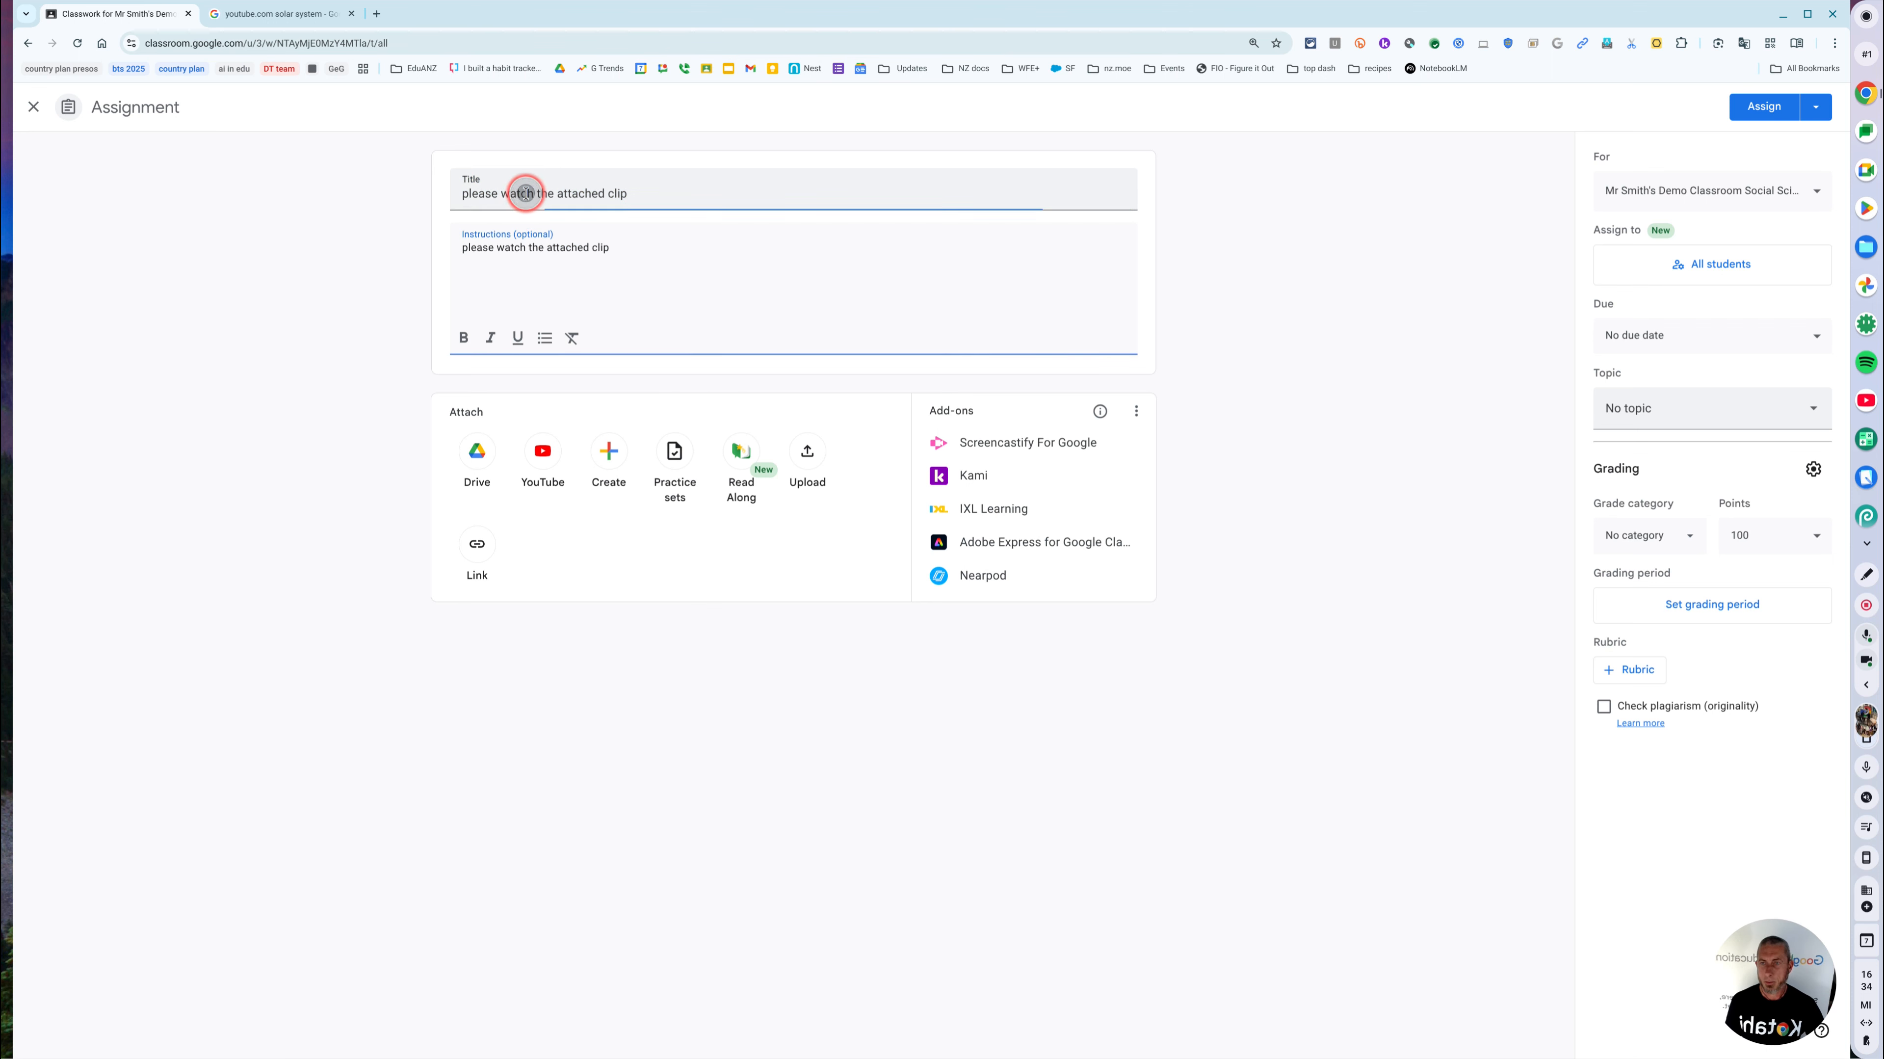
Step: Replace the assignment's title with "the solar system - youtube"
triple_click(520, 210)
type("the solar system")
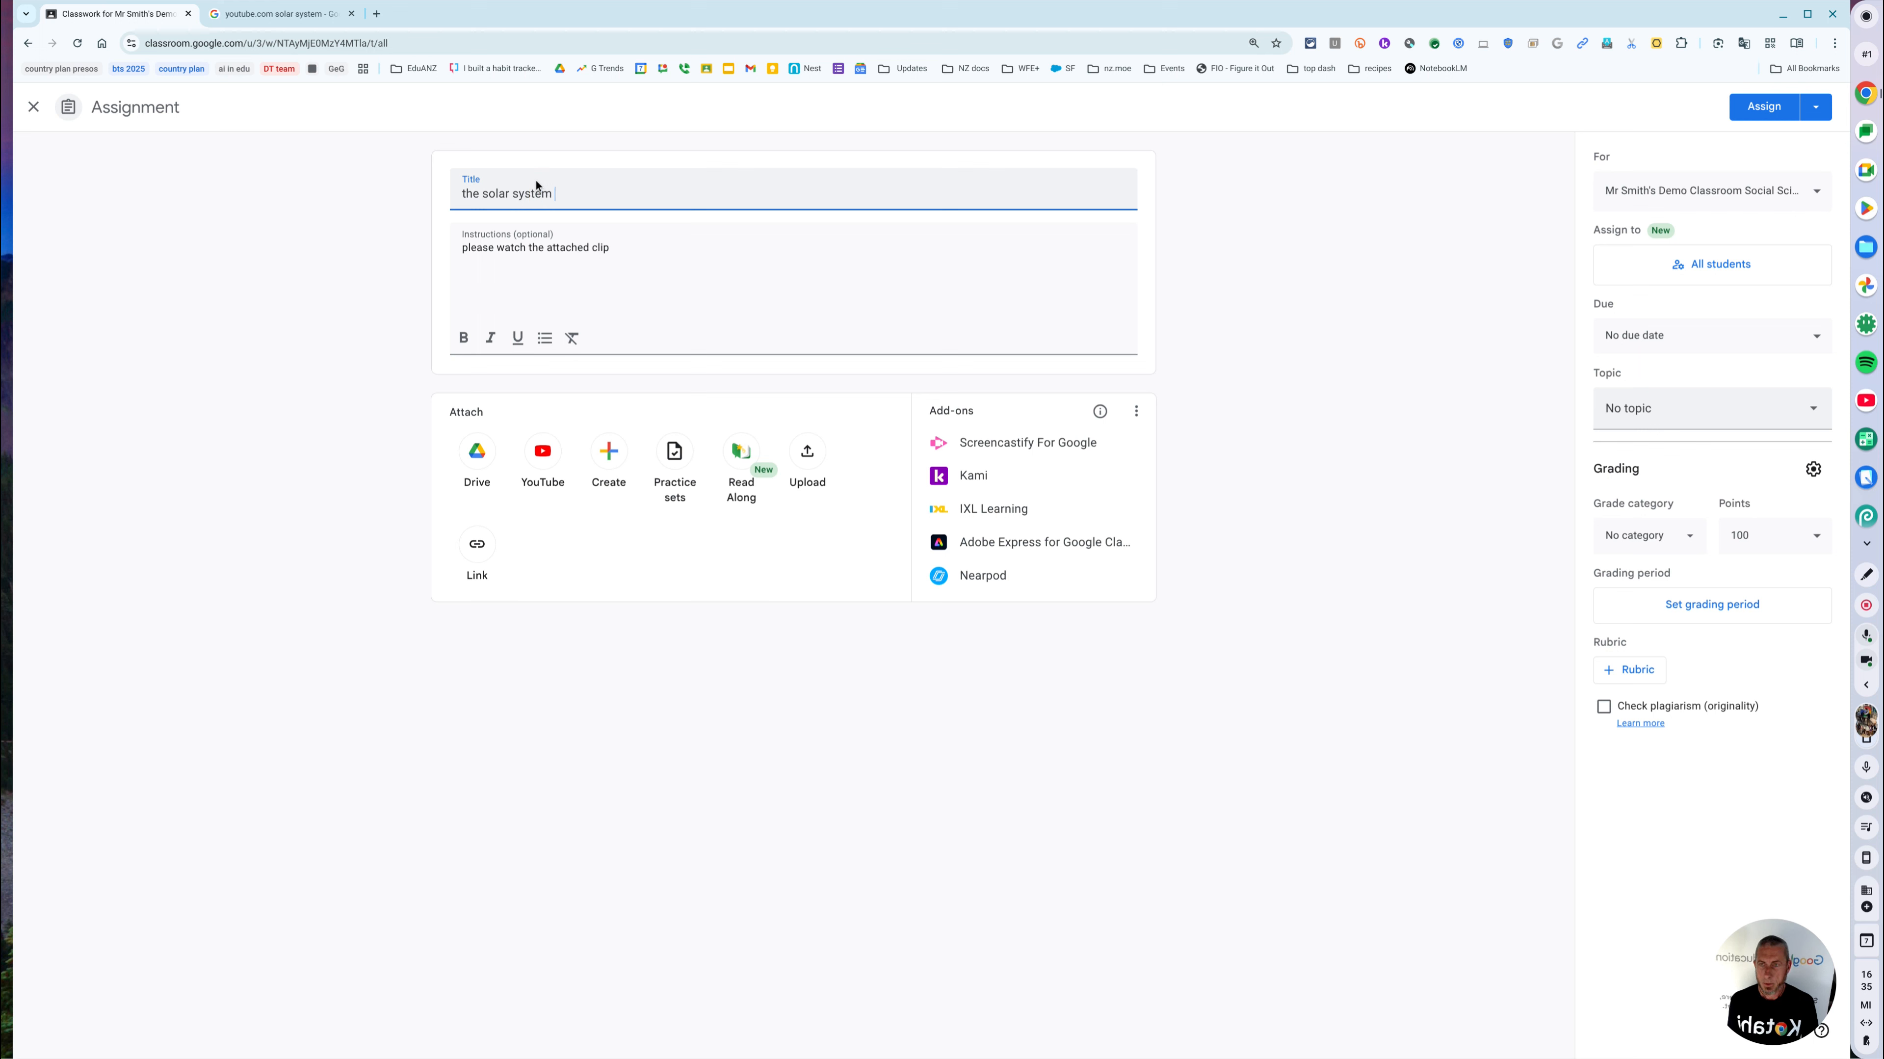
type(" -")
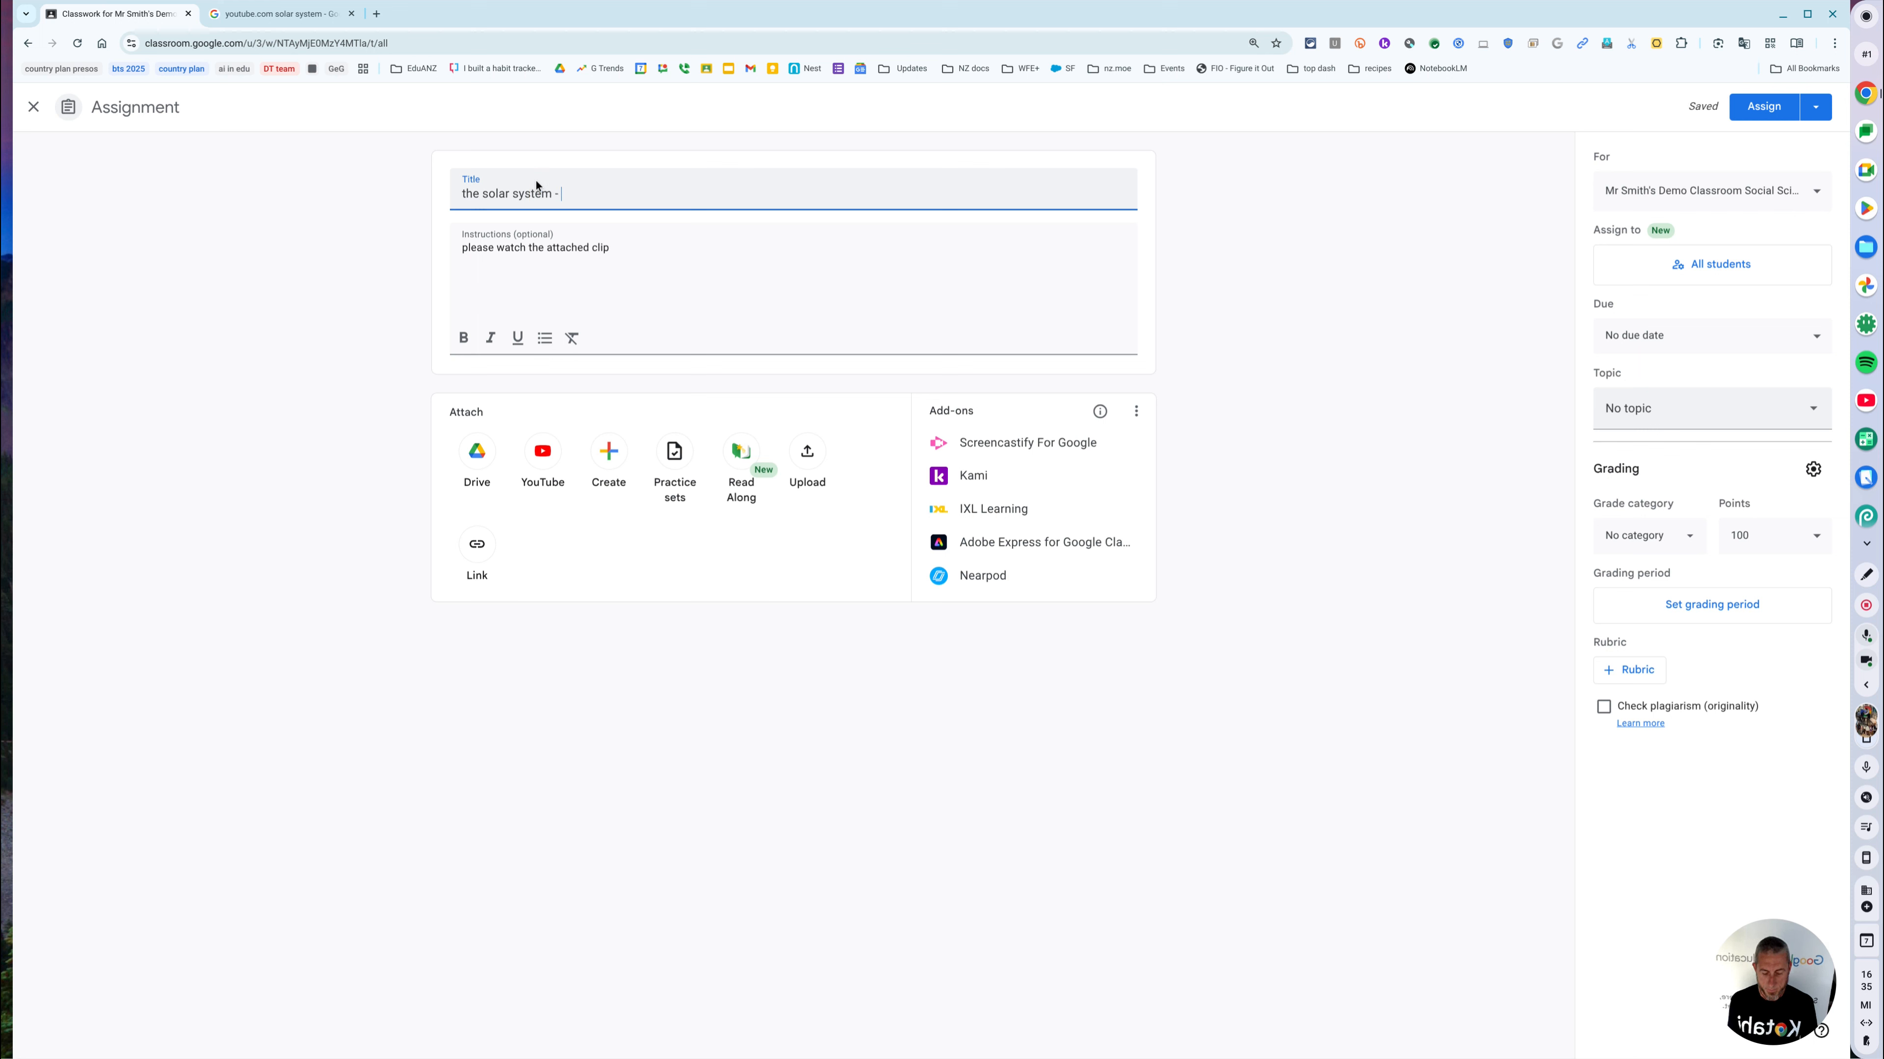
type(" youtube")
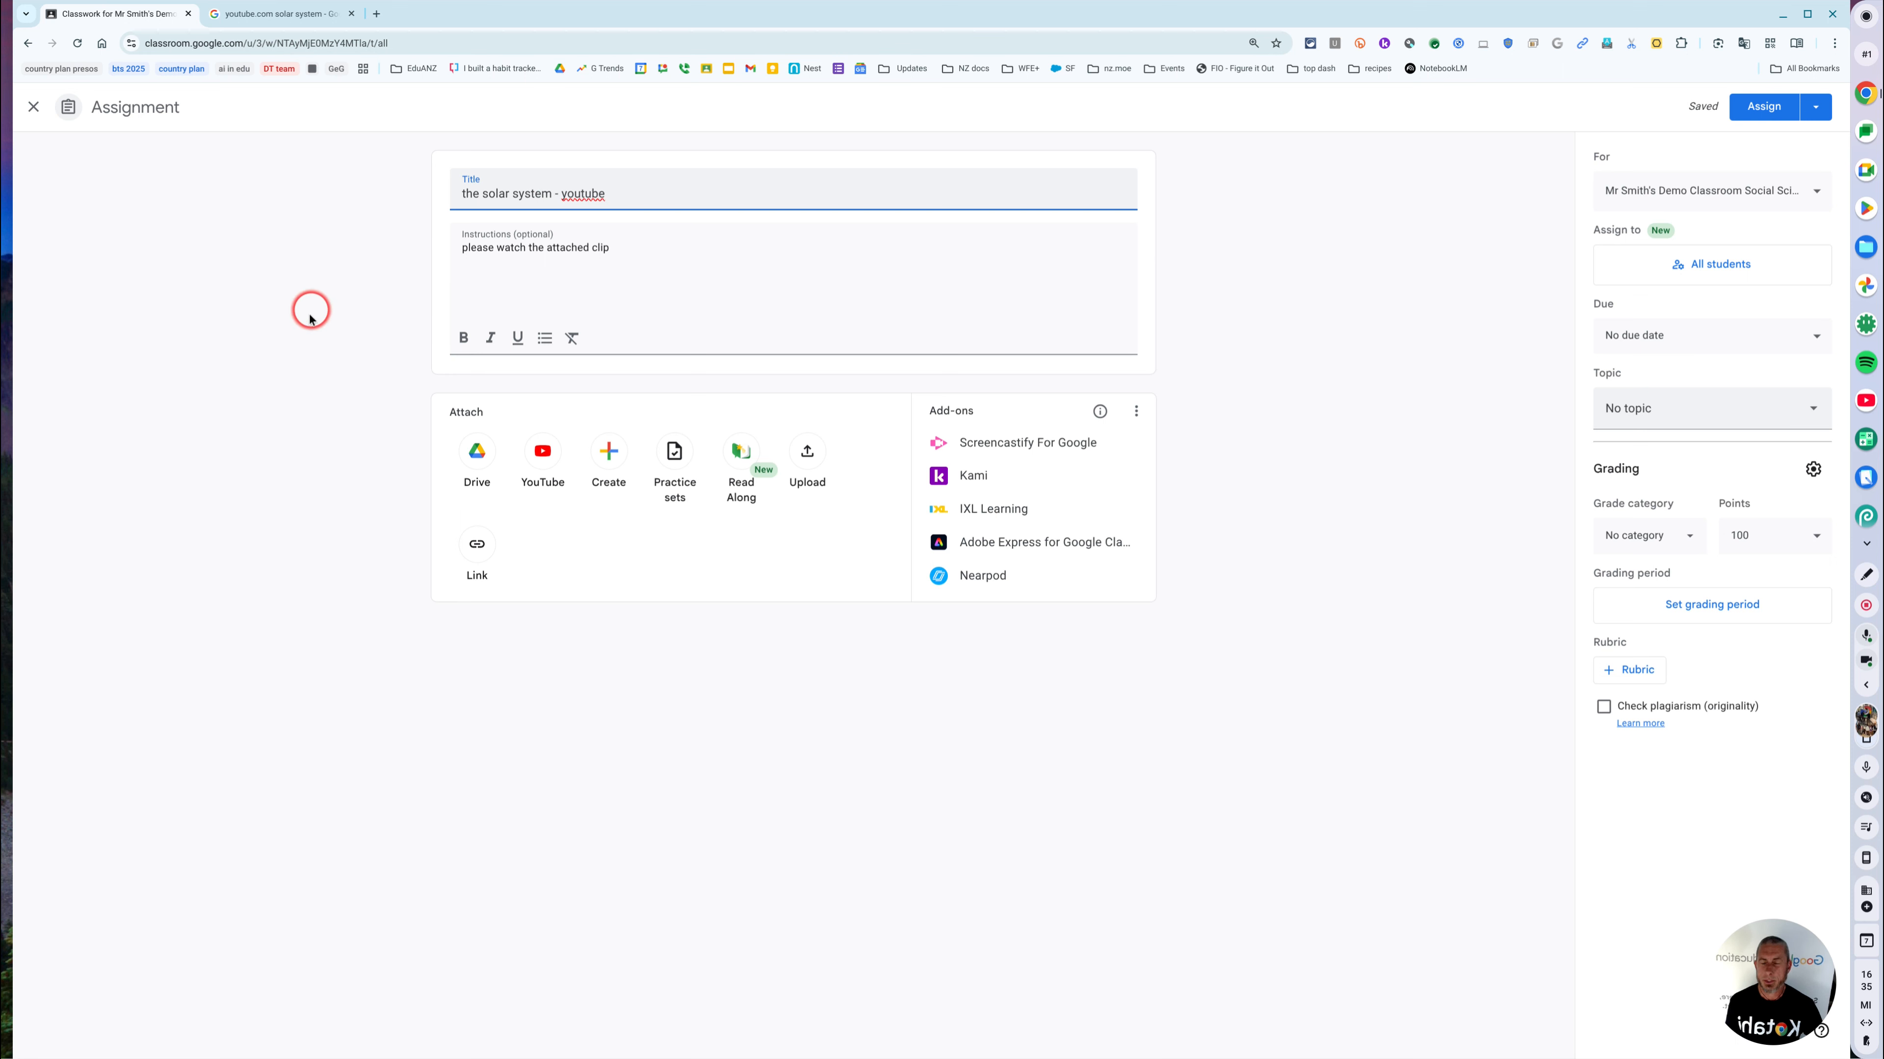
Step: Search YouTube for "solar system" videos from the assignment's attachment options
left_click(543, 456)
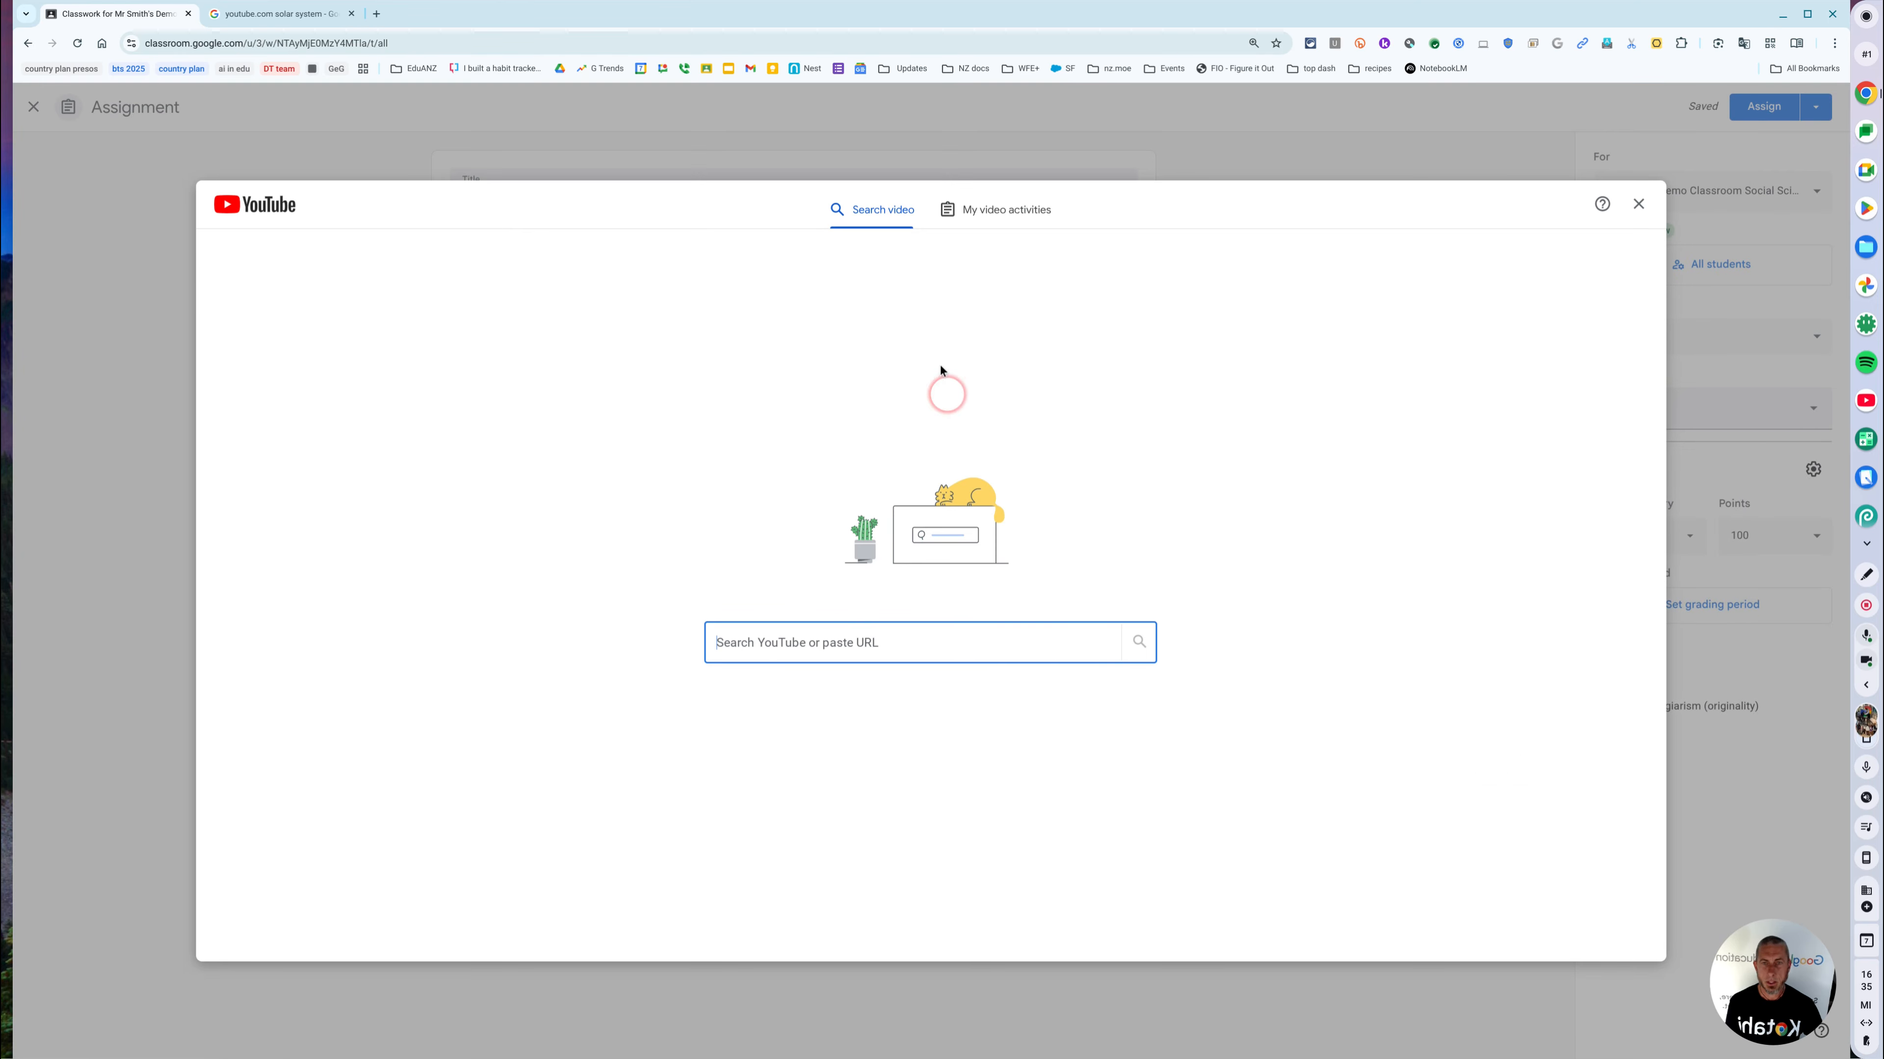
left_click(747, 640)
type("solar system")
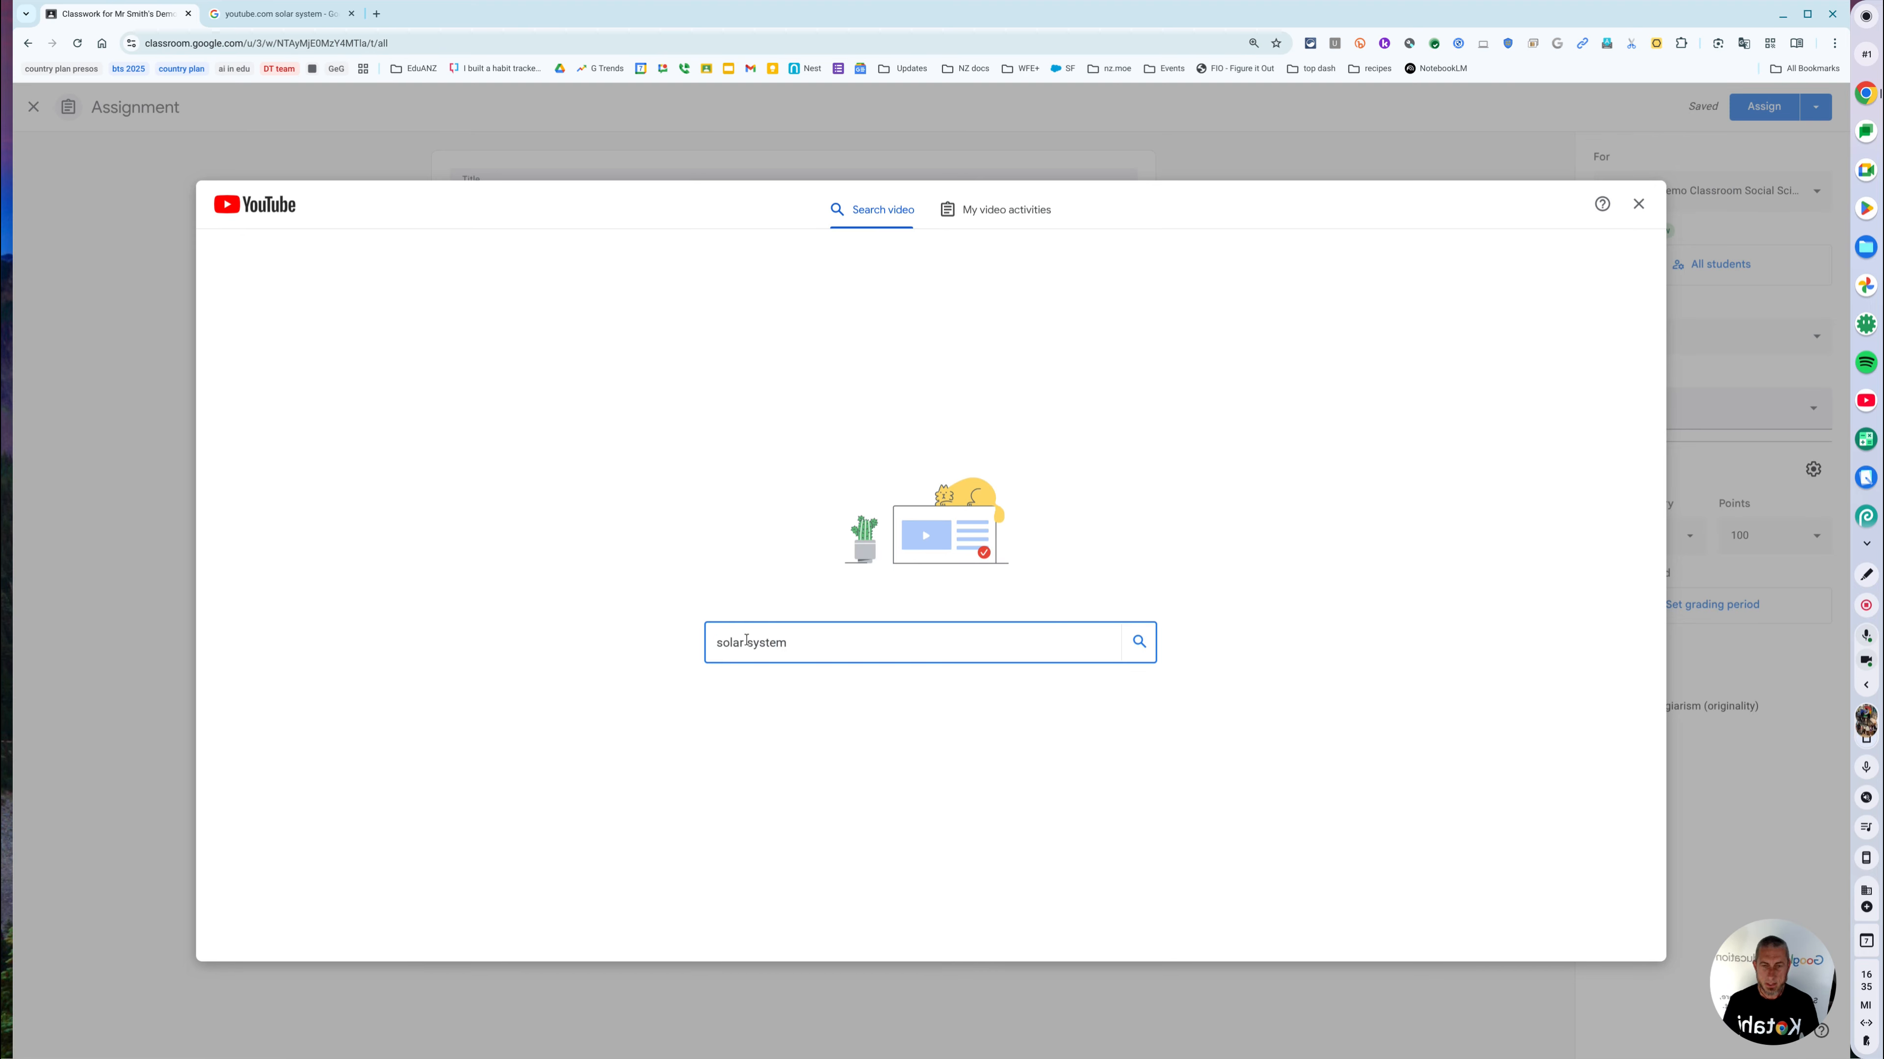
key("Return")
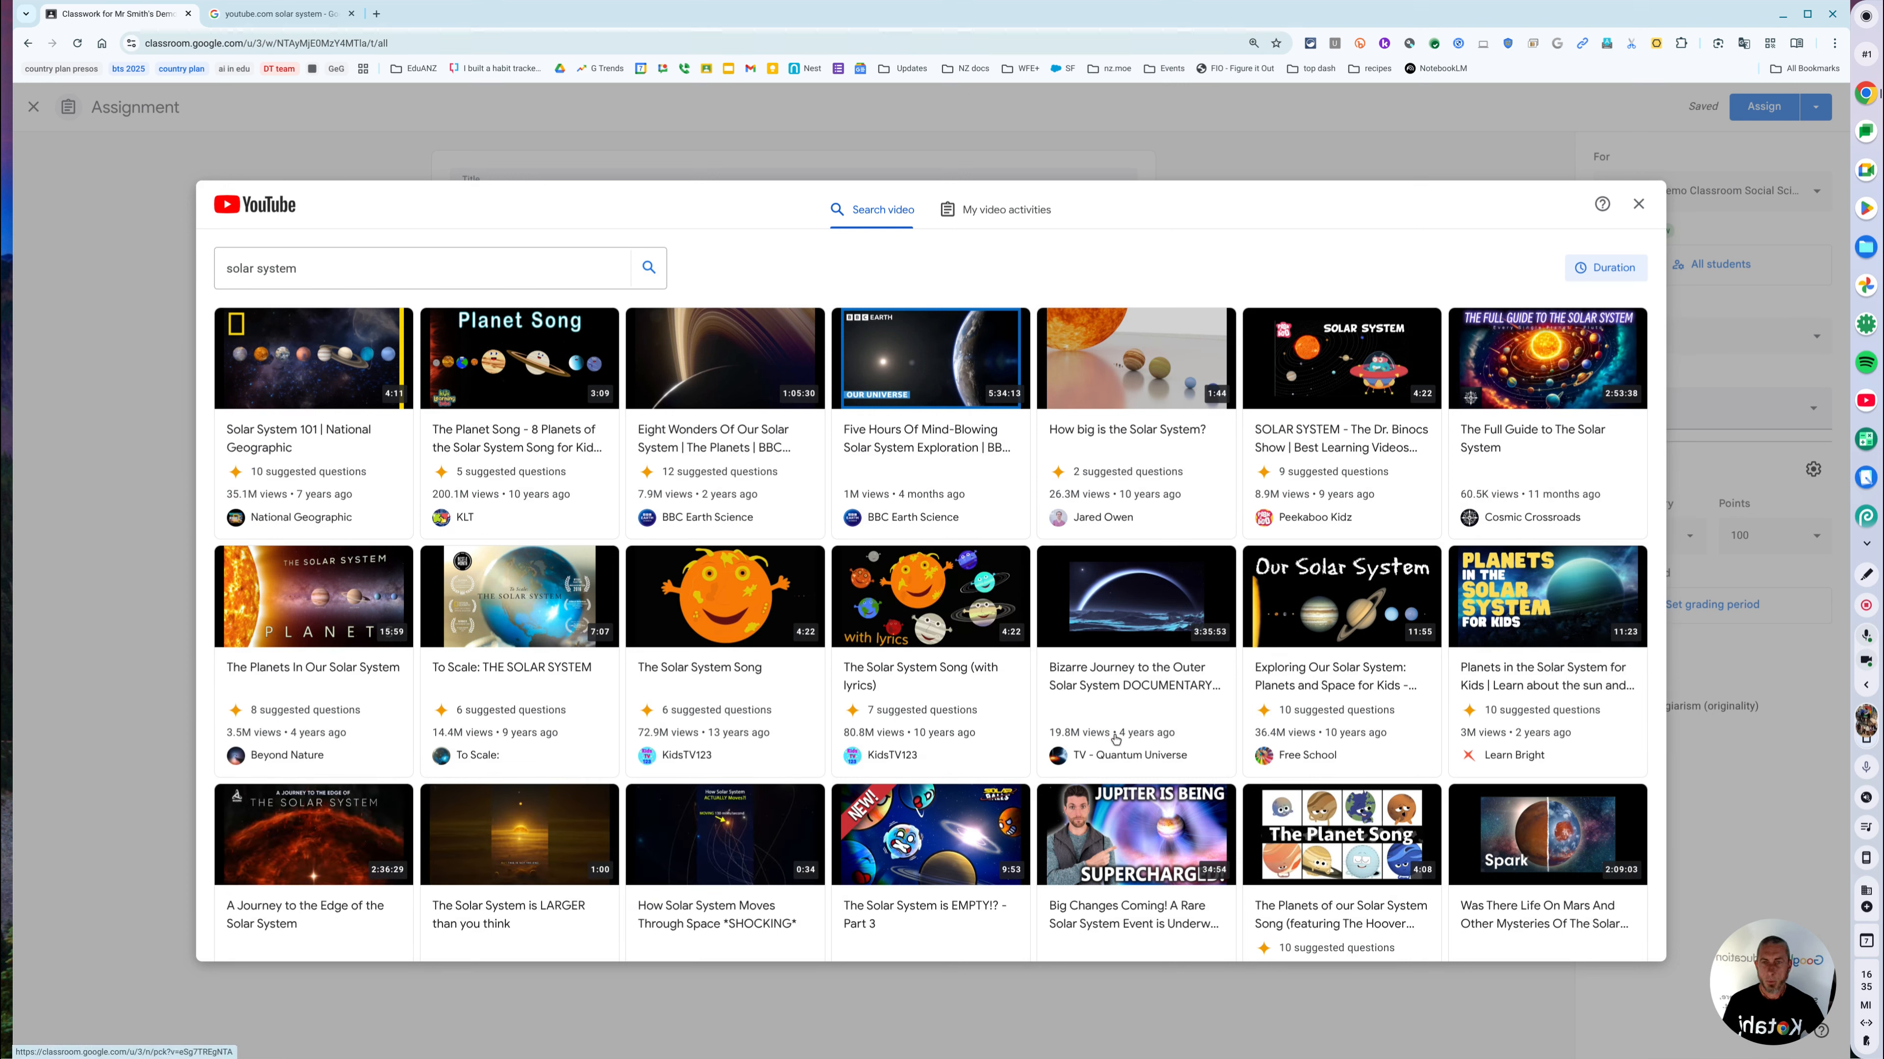
Step: Copy the URL of the video "Exploring Our Solar System: Planets and Space for Kids" from the other browser page, and close the assignment's YouTube search
left_click(282, 22)
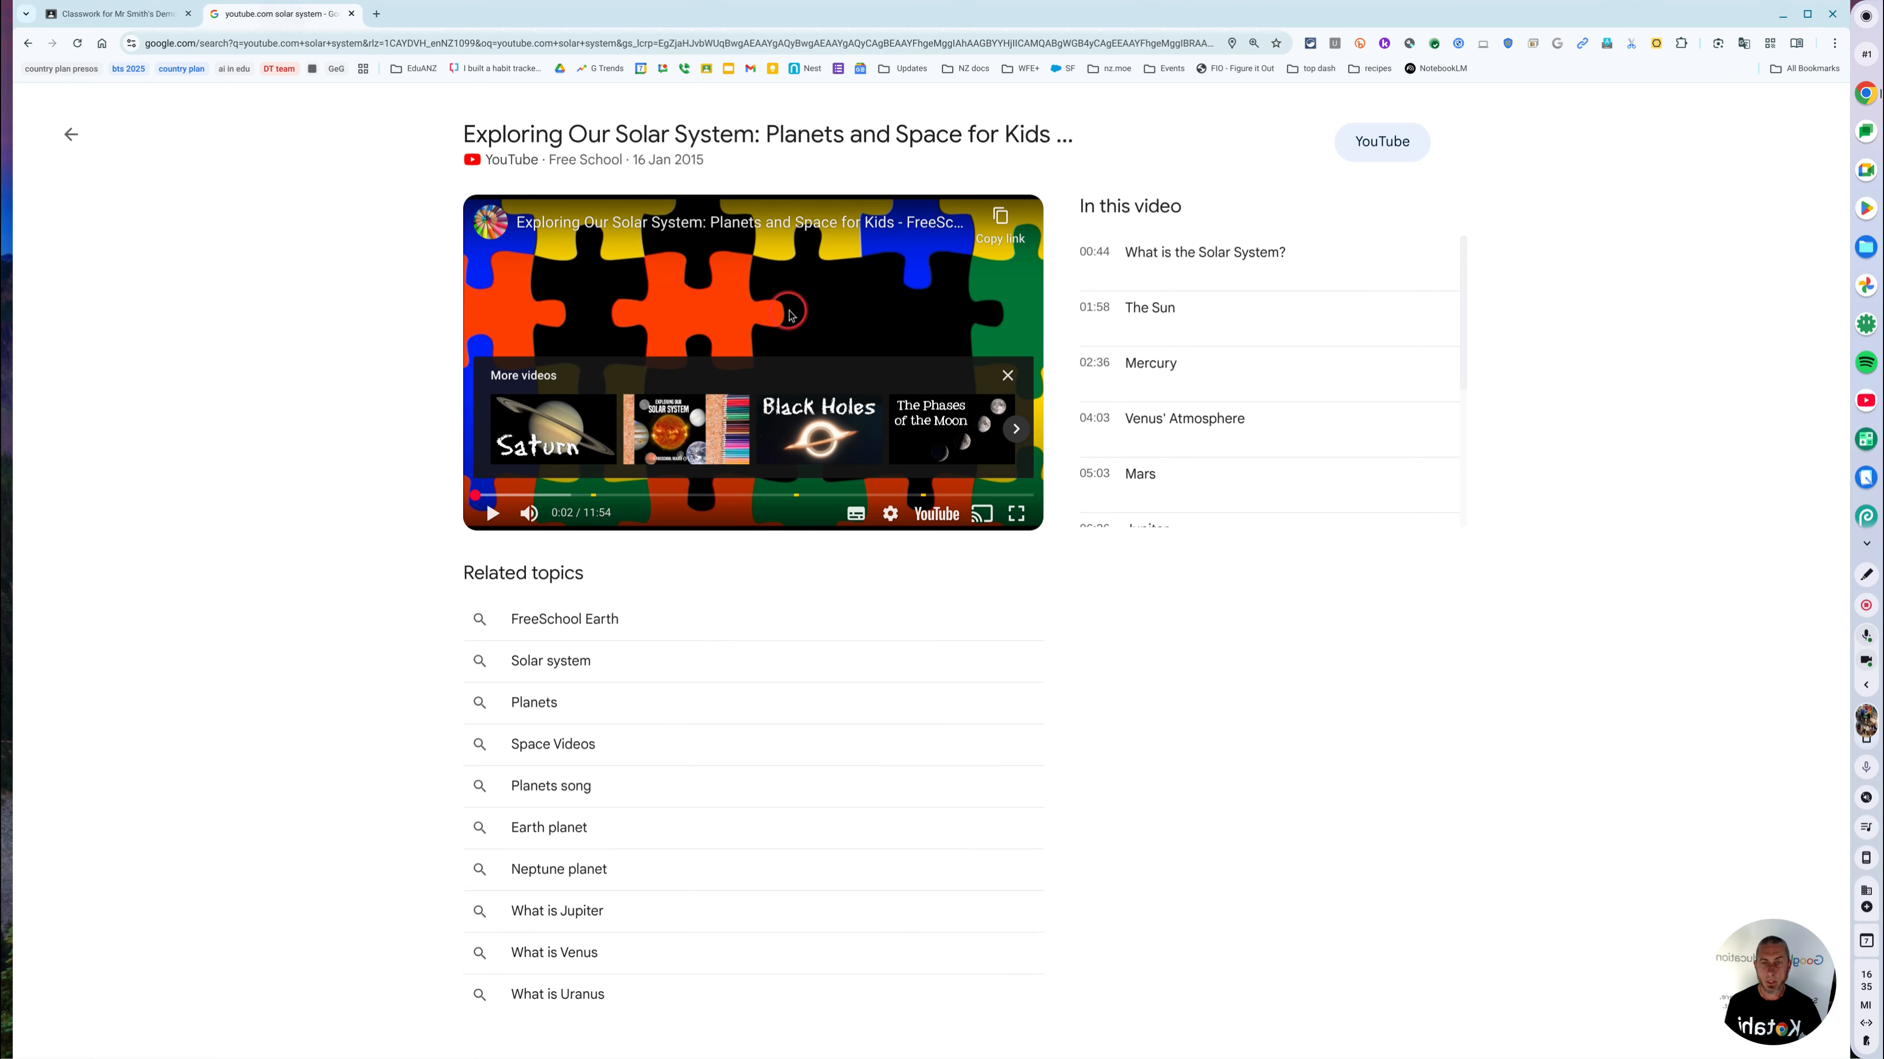
right_click(795, 311)
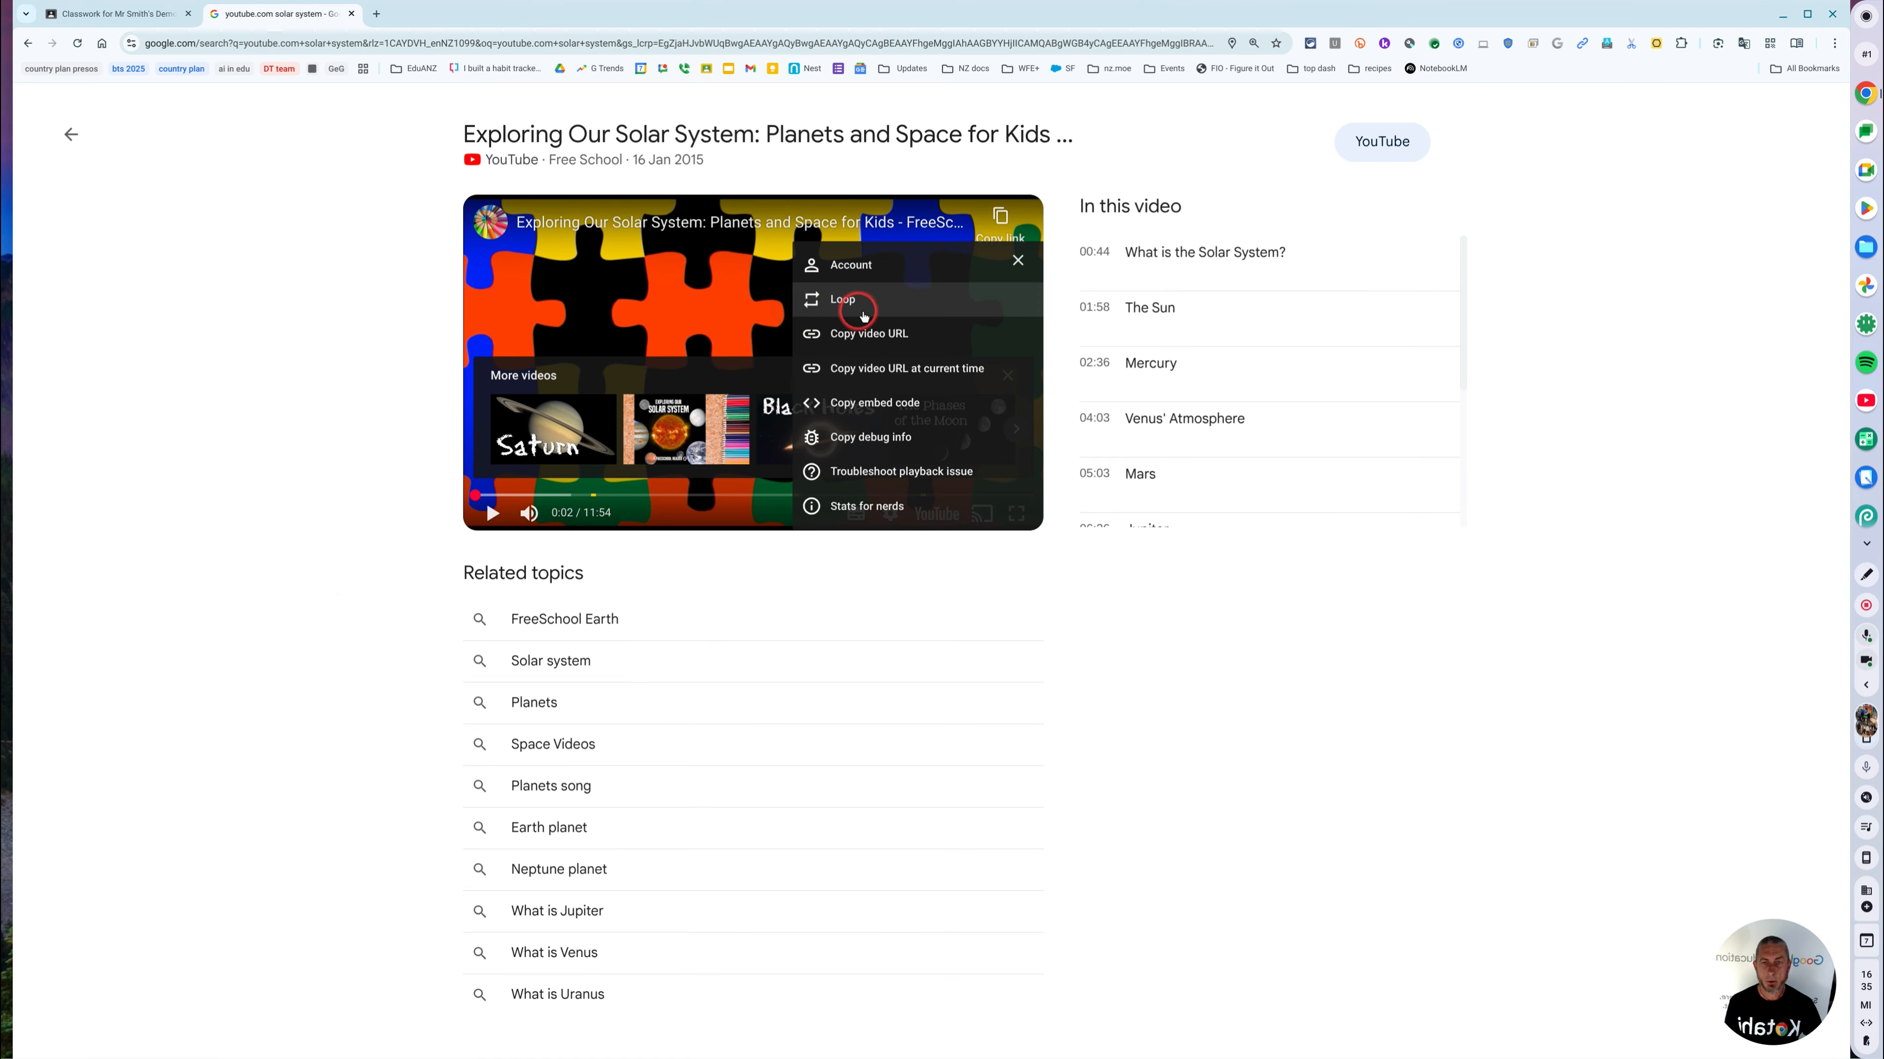
left_click(882, 333)
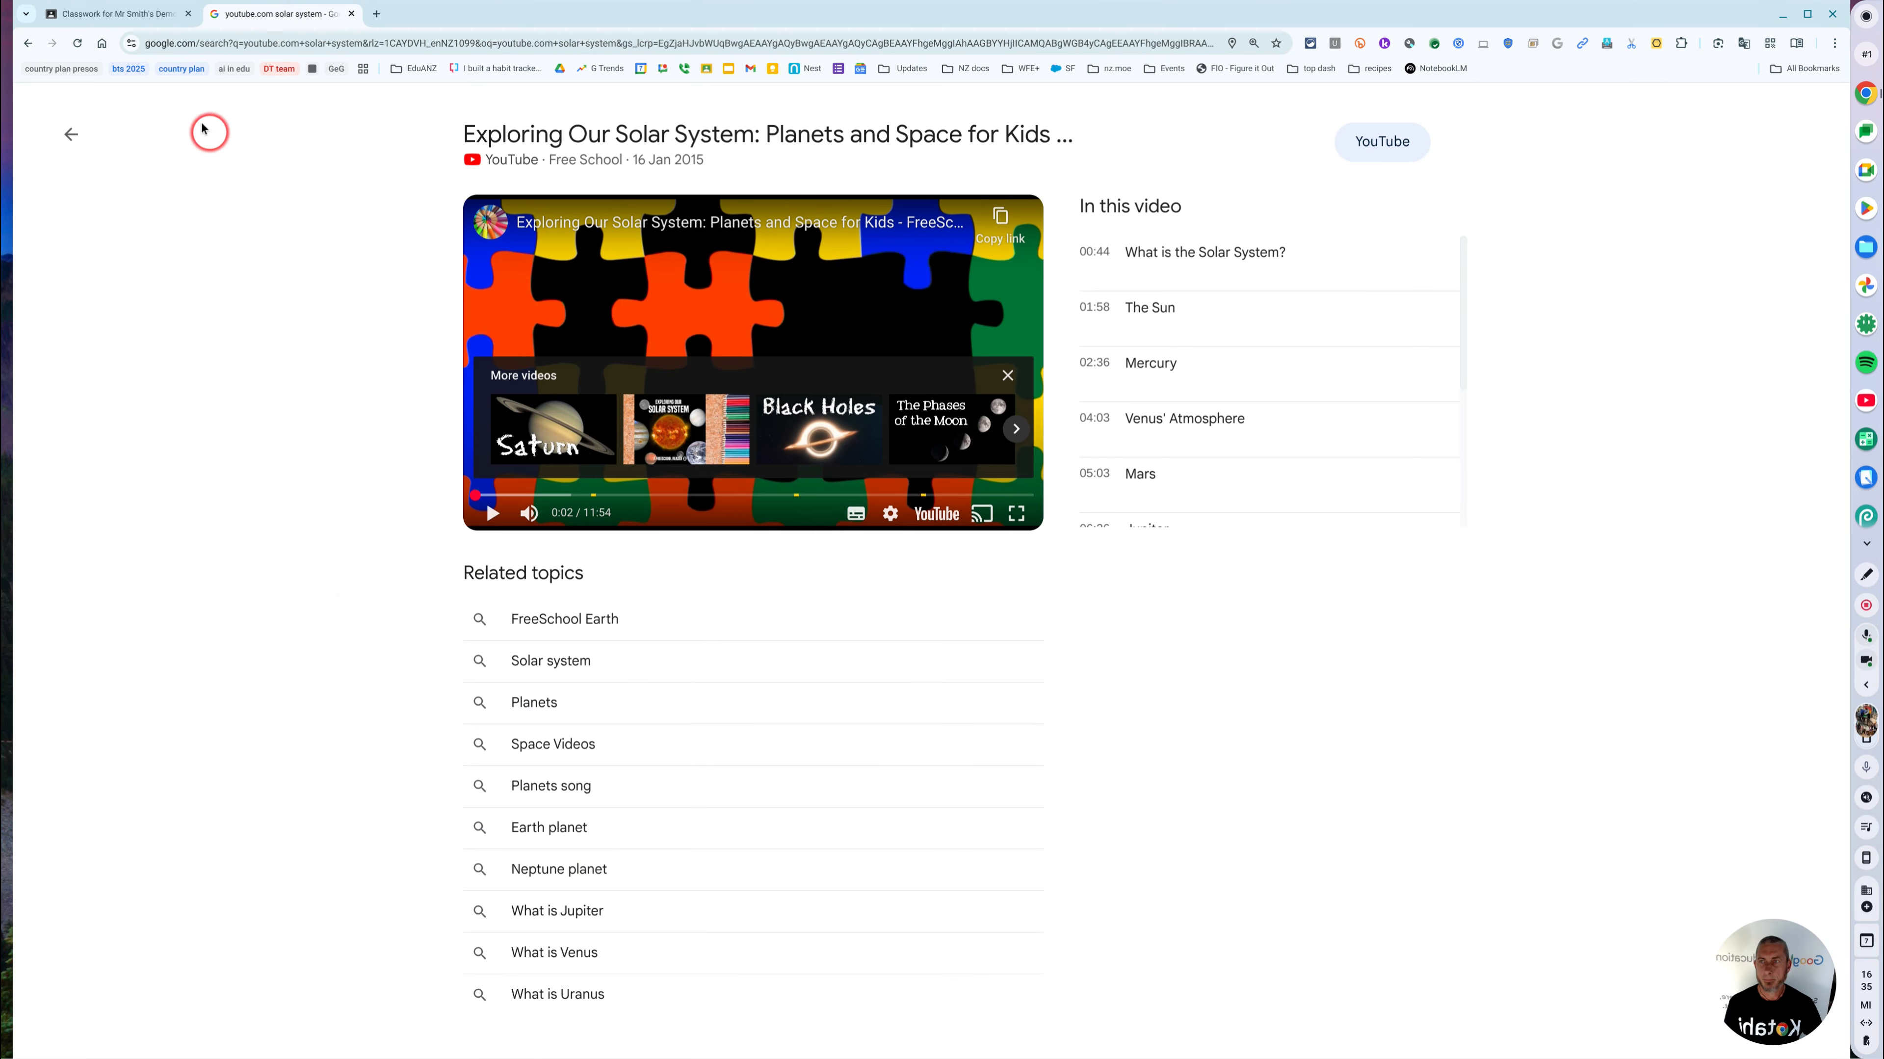
left_click(119, 13)
left_click(561, 271)
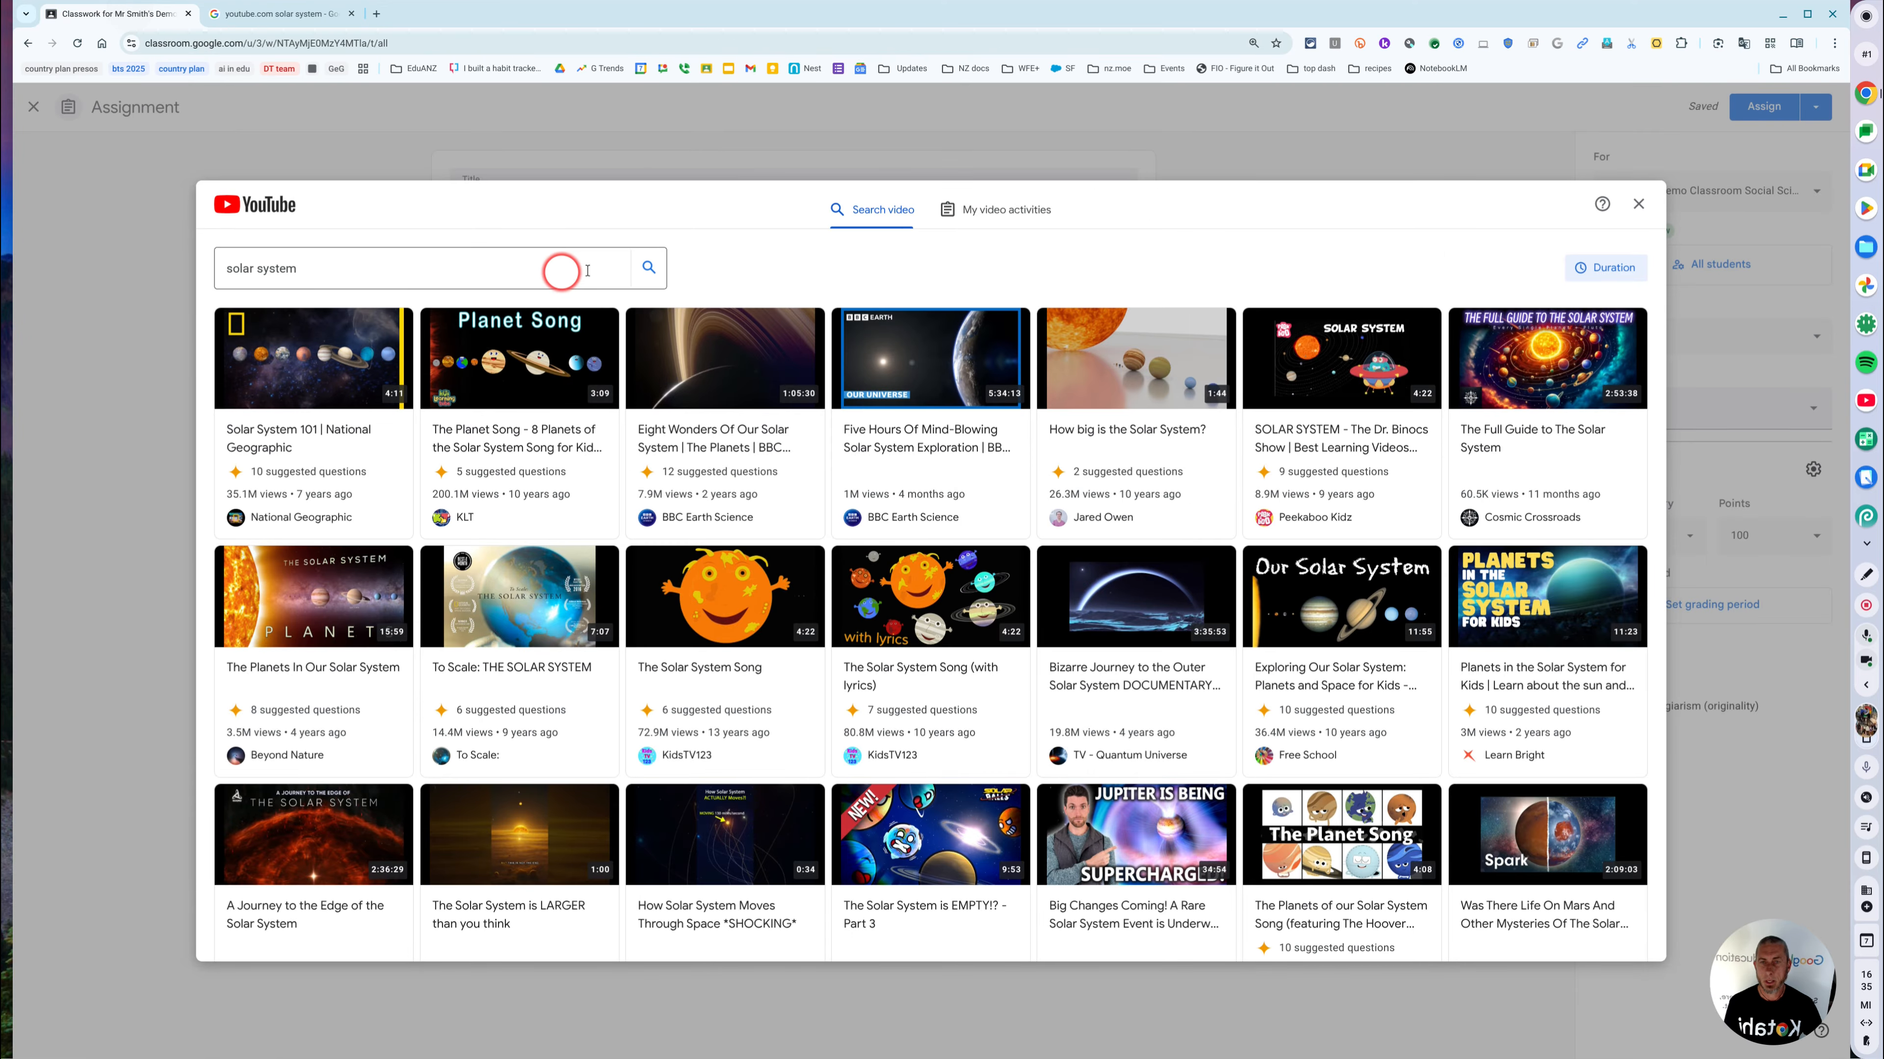
left_click(1639, 205)
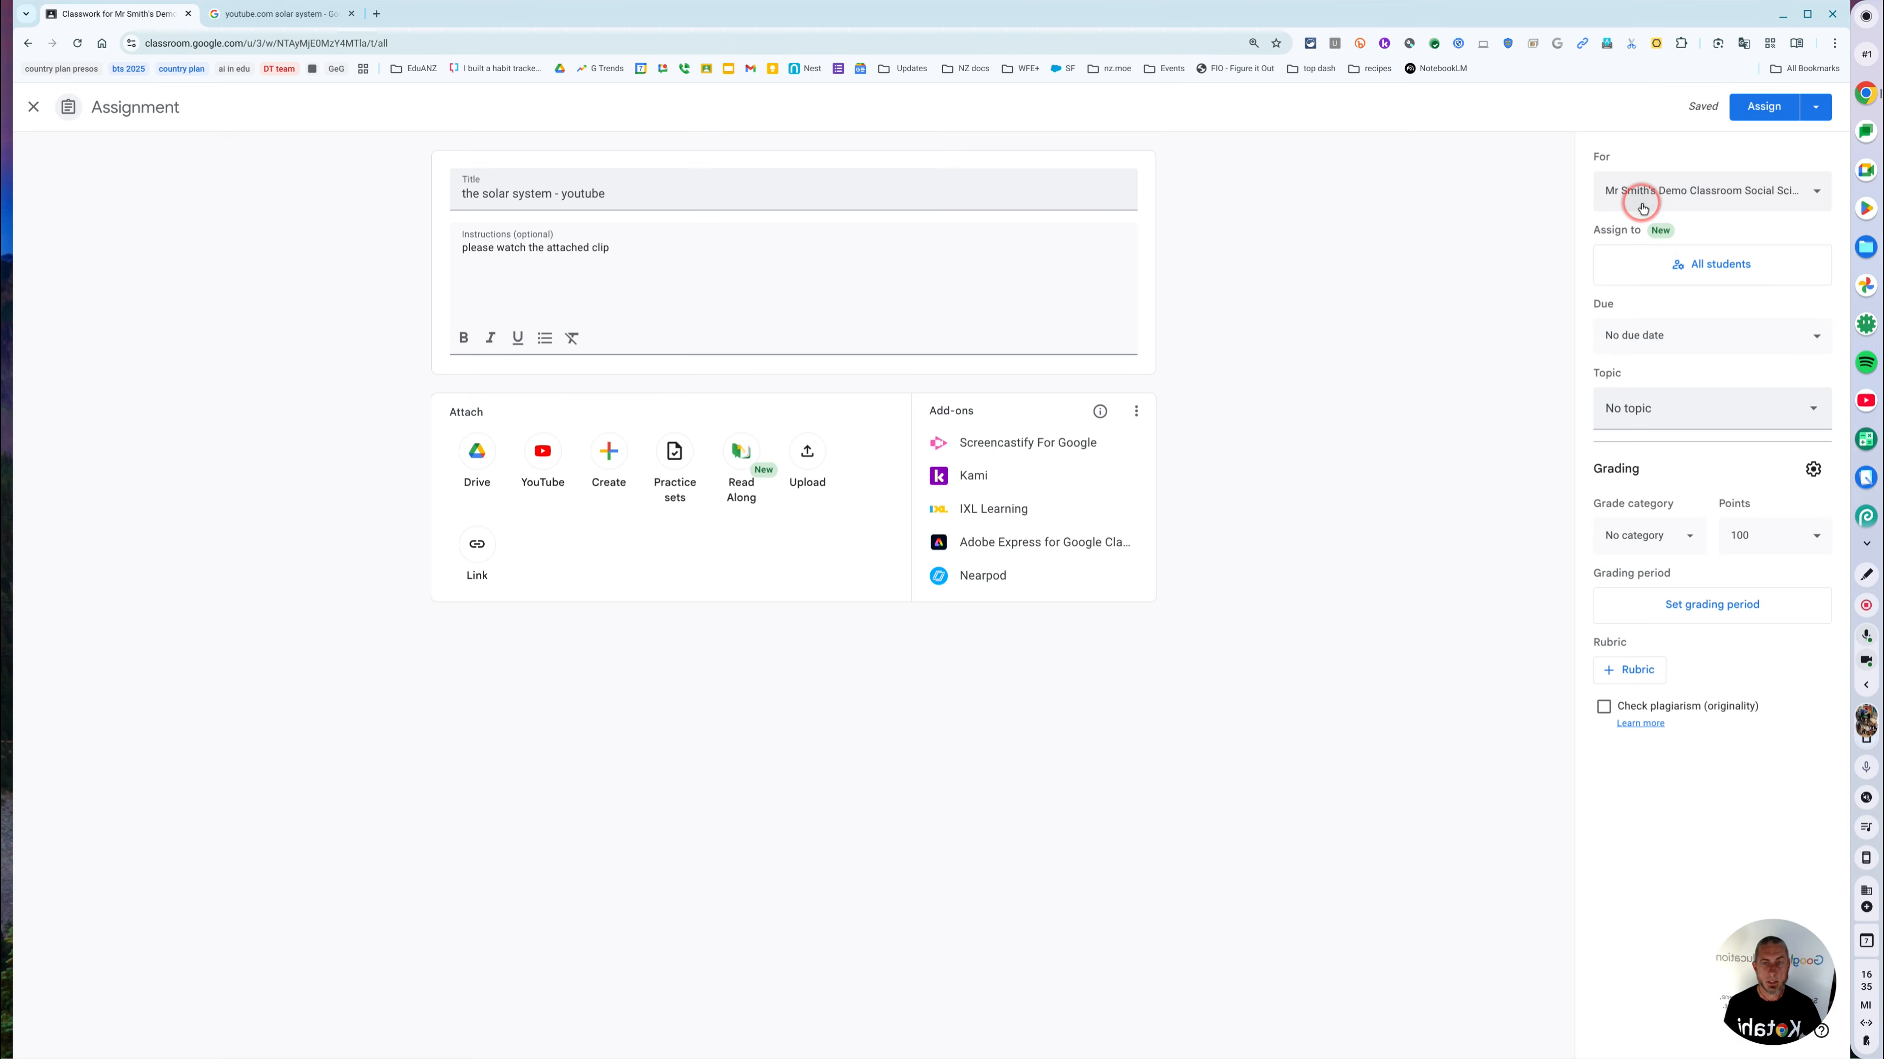
Step: Attach the FreeSchool video "Exploring Our Solar System: Planets and Space for Kids" by its copied YouTube URL, without adding questions
left_click(527, 458)
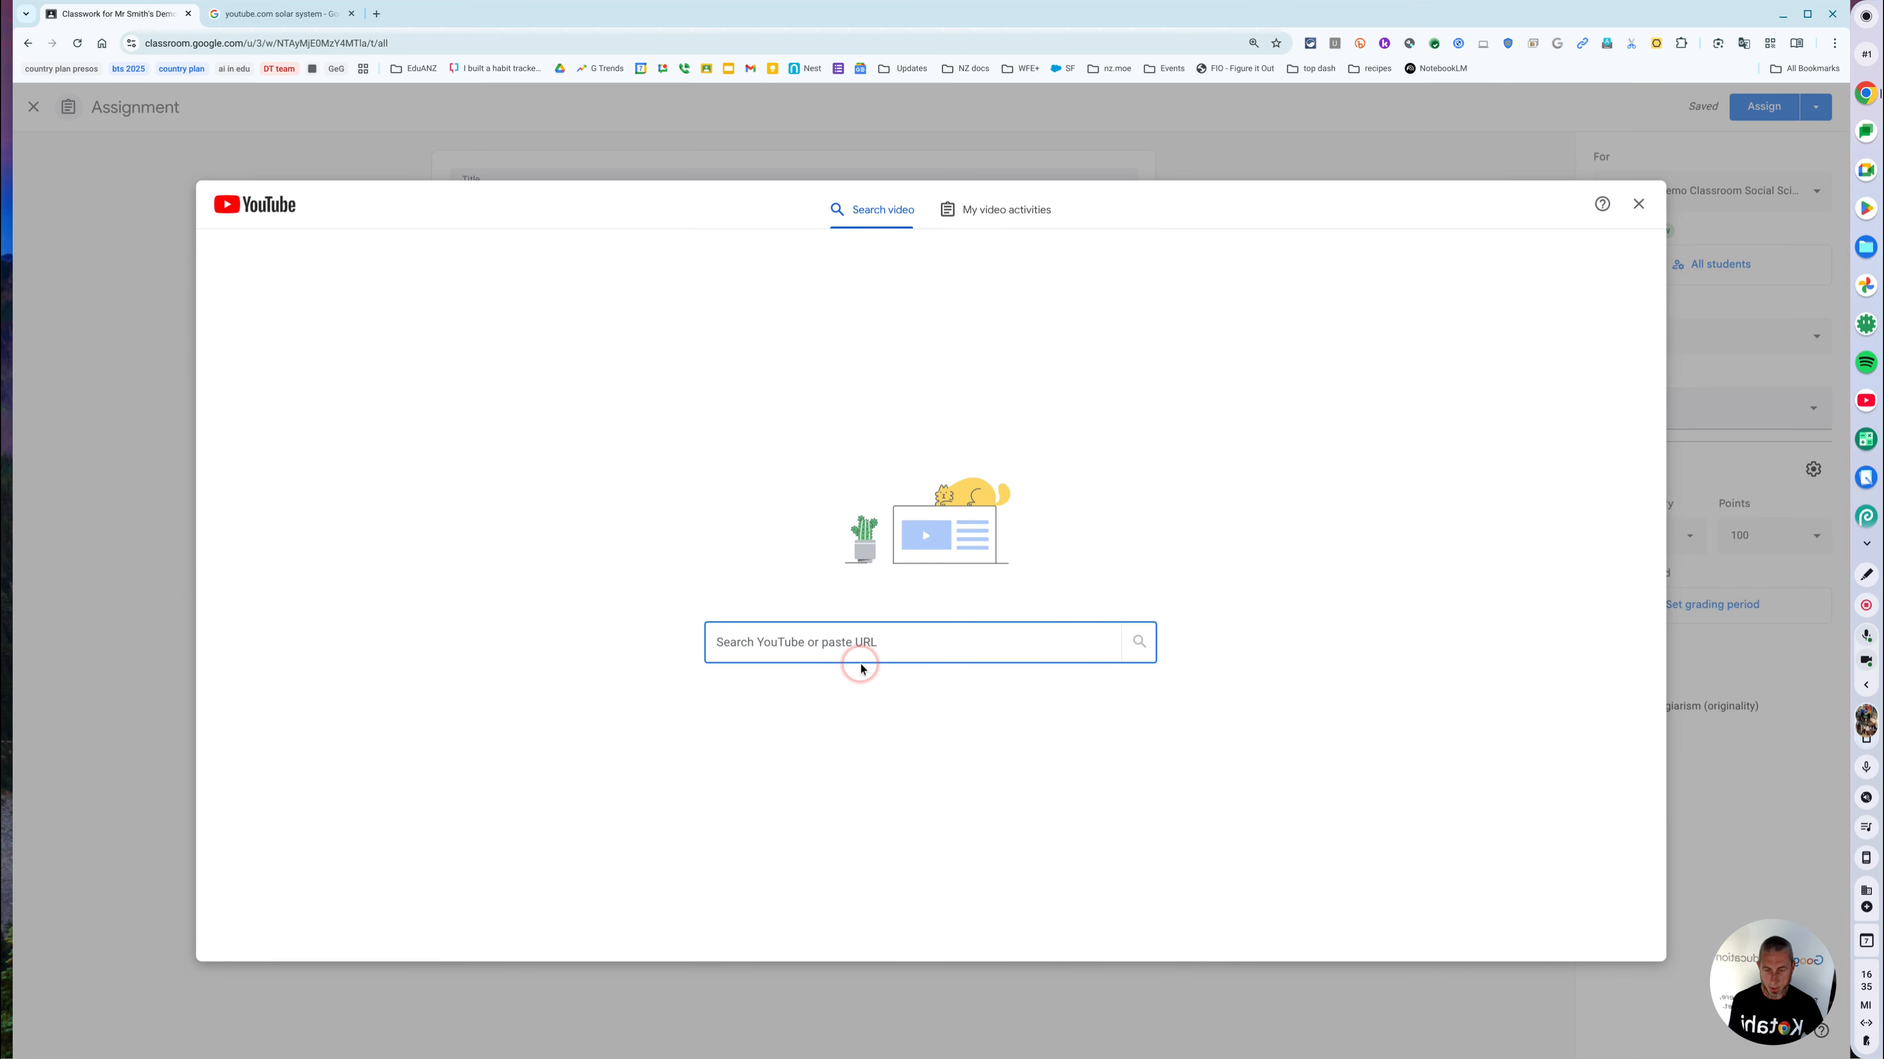
key("ctrl+v")
left_click(1137, 643)
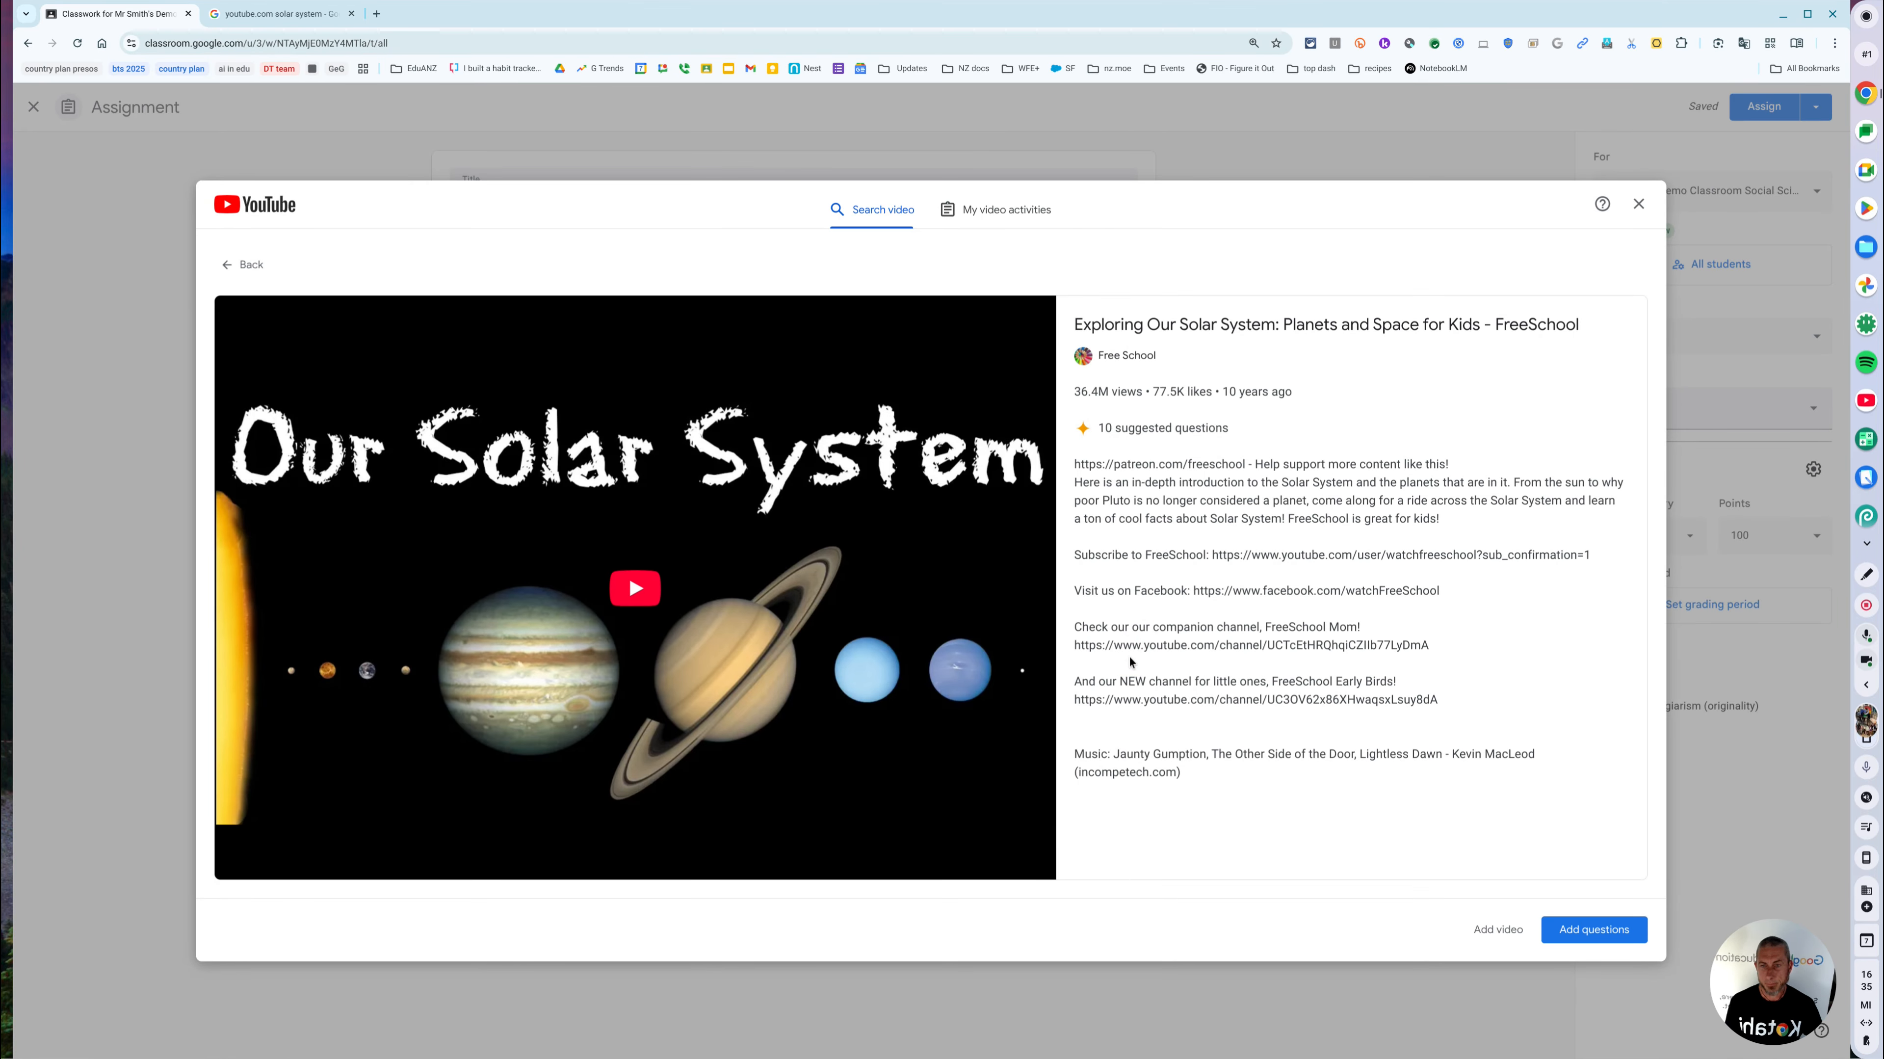
left_click(1148, 624)
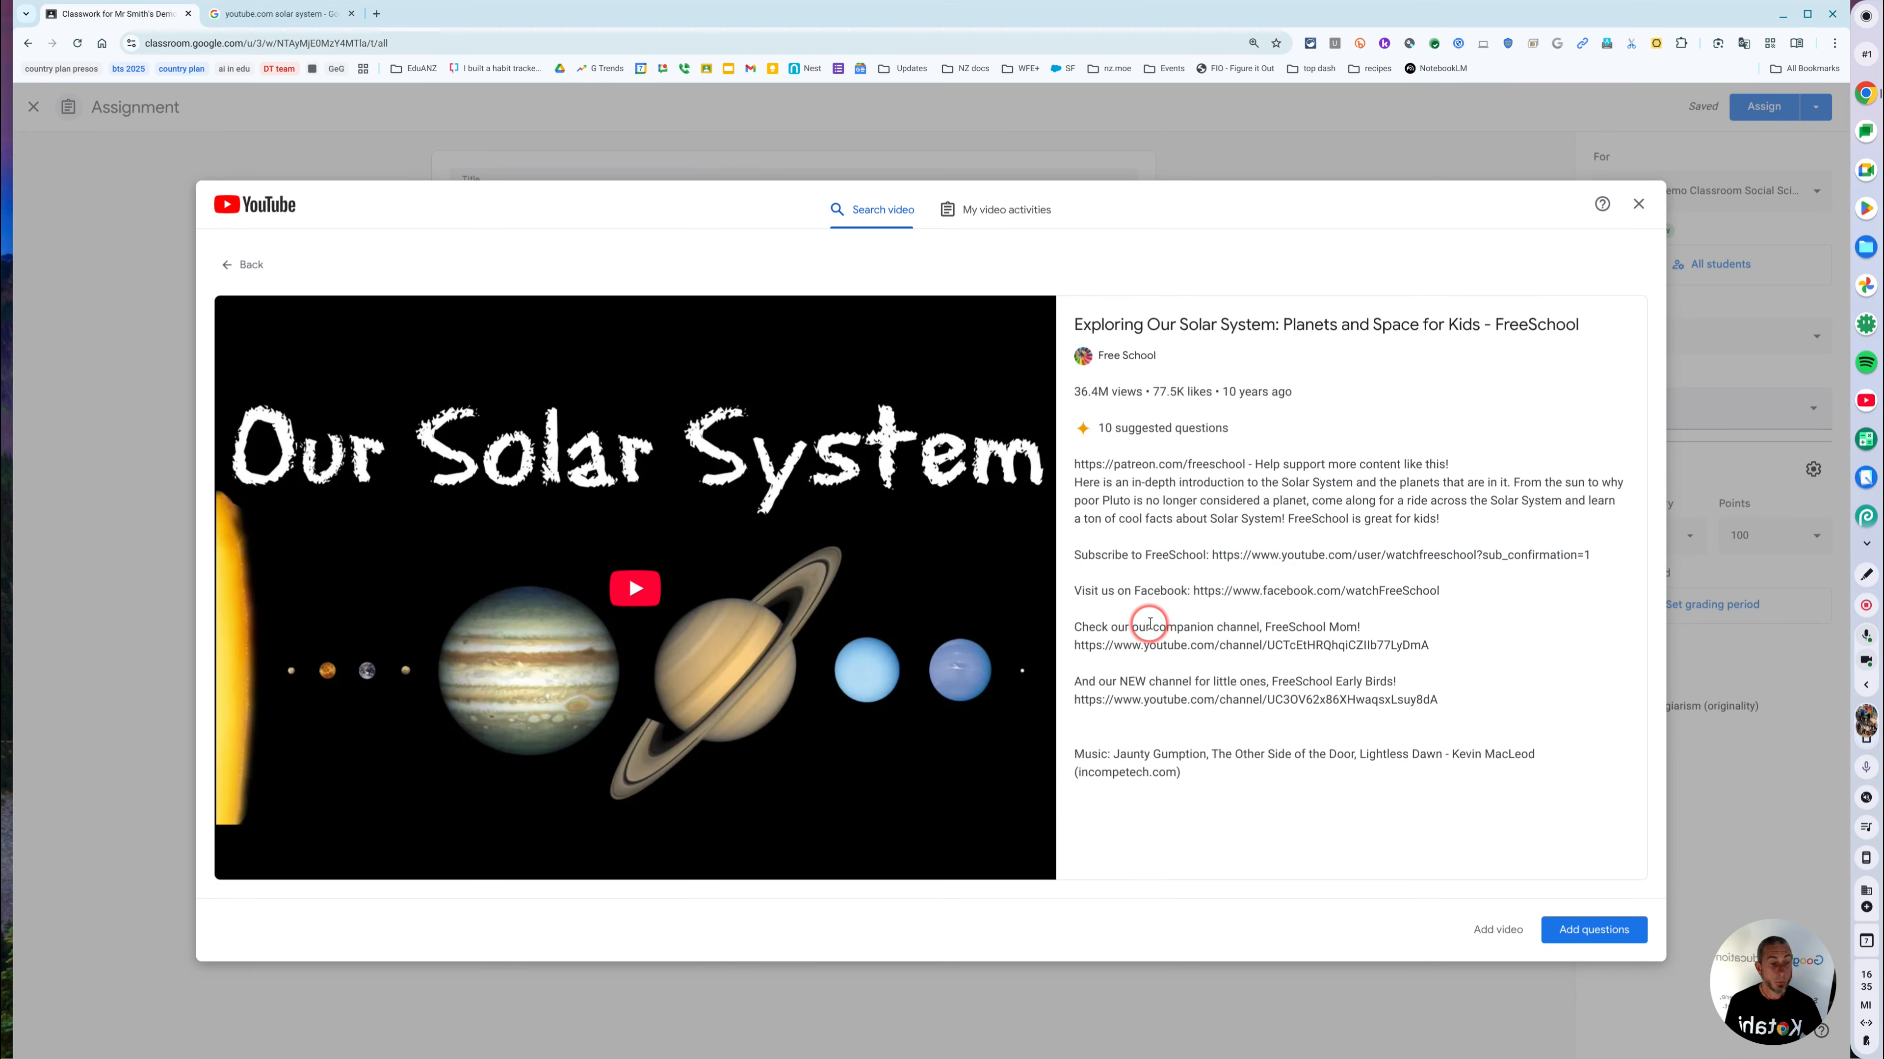
left_click(626, 586)
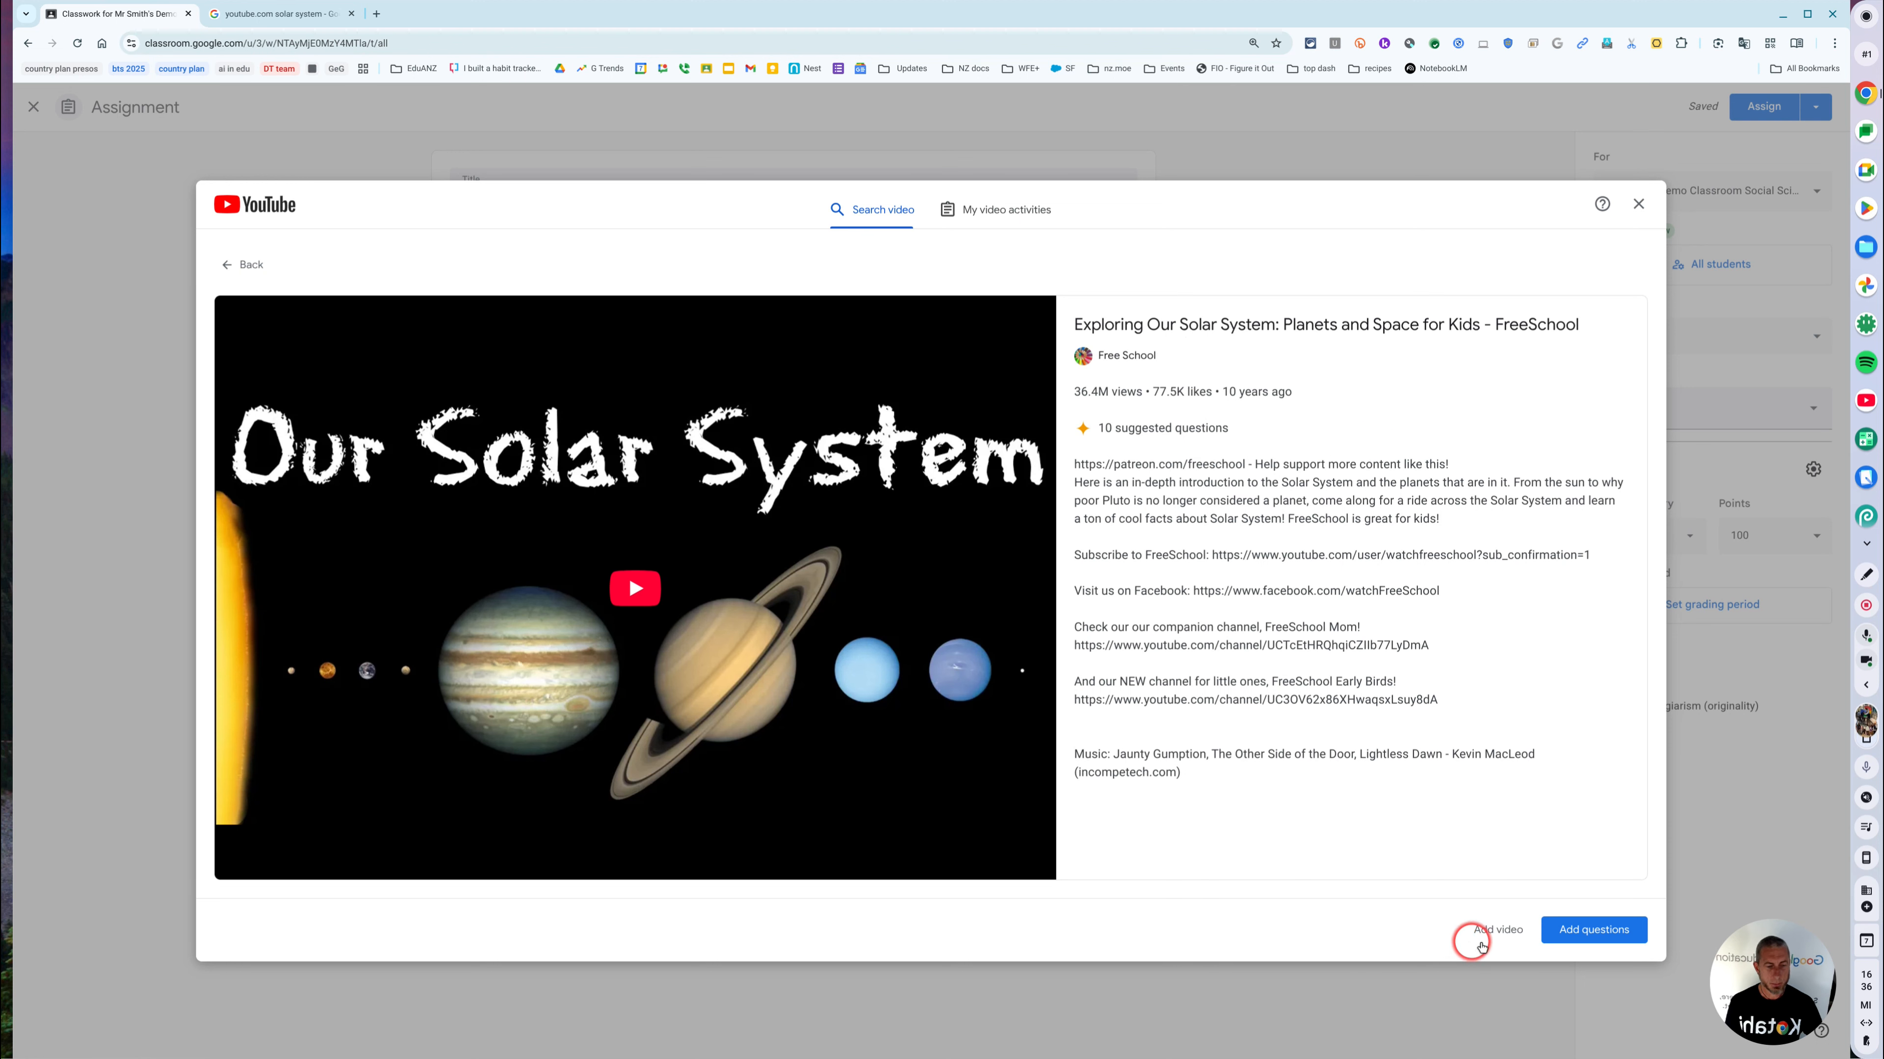
left_click(1497, 935)
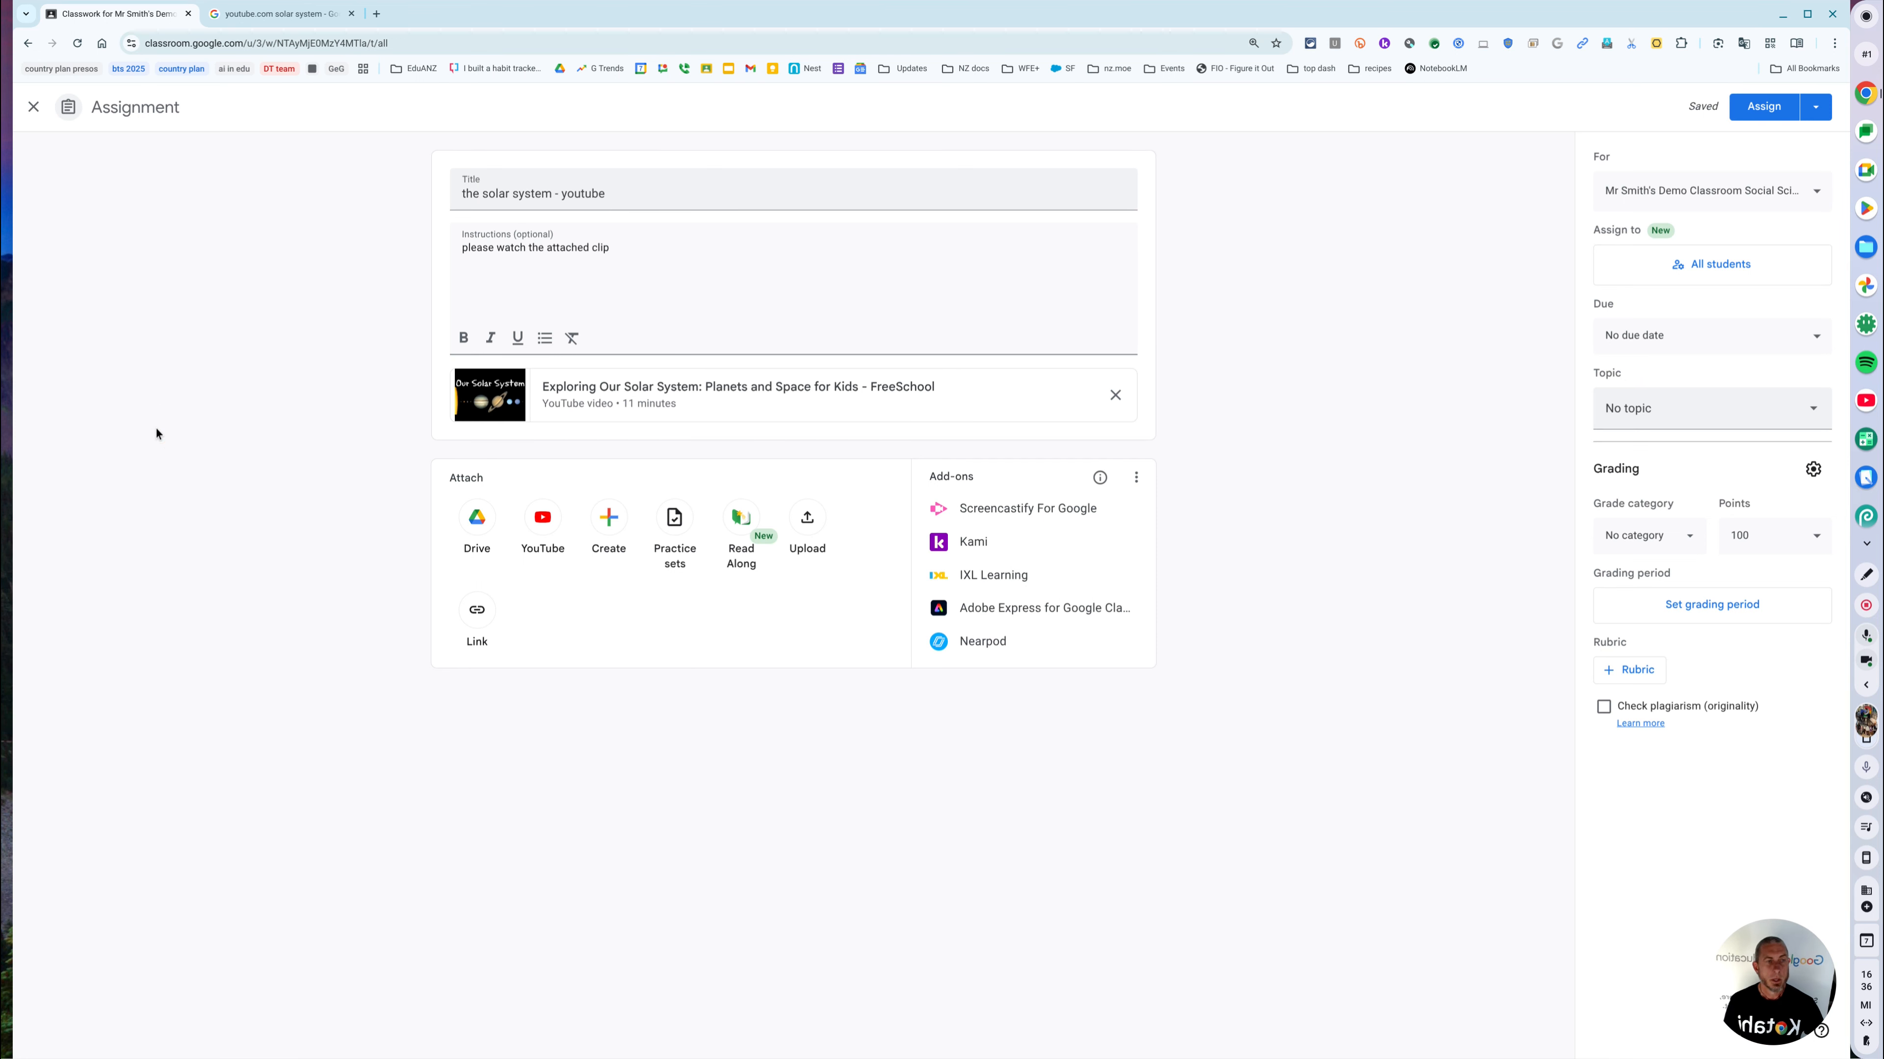
left_click(151, 429)
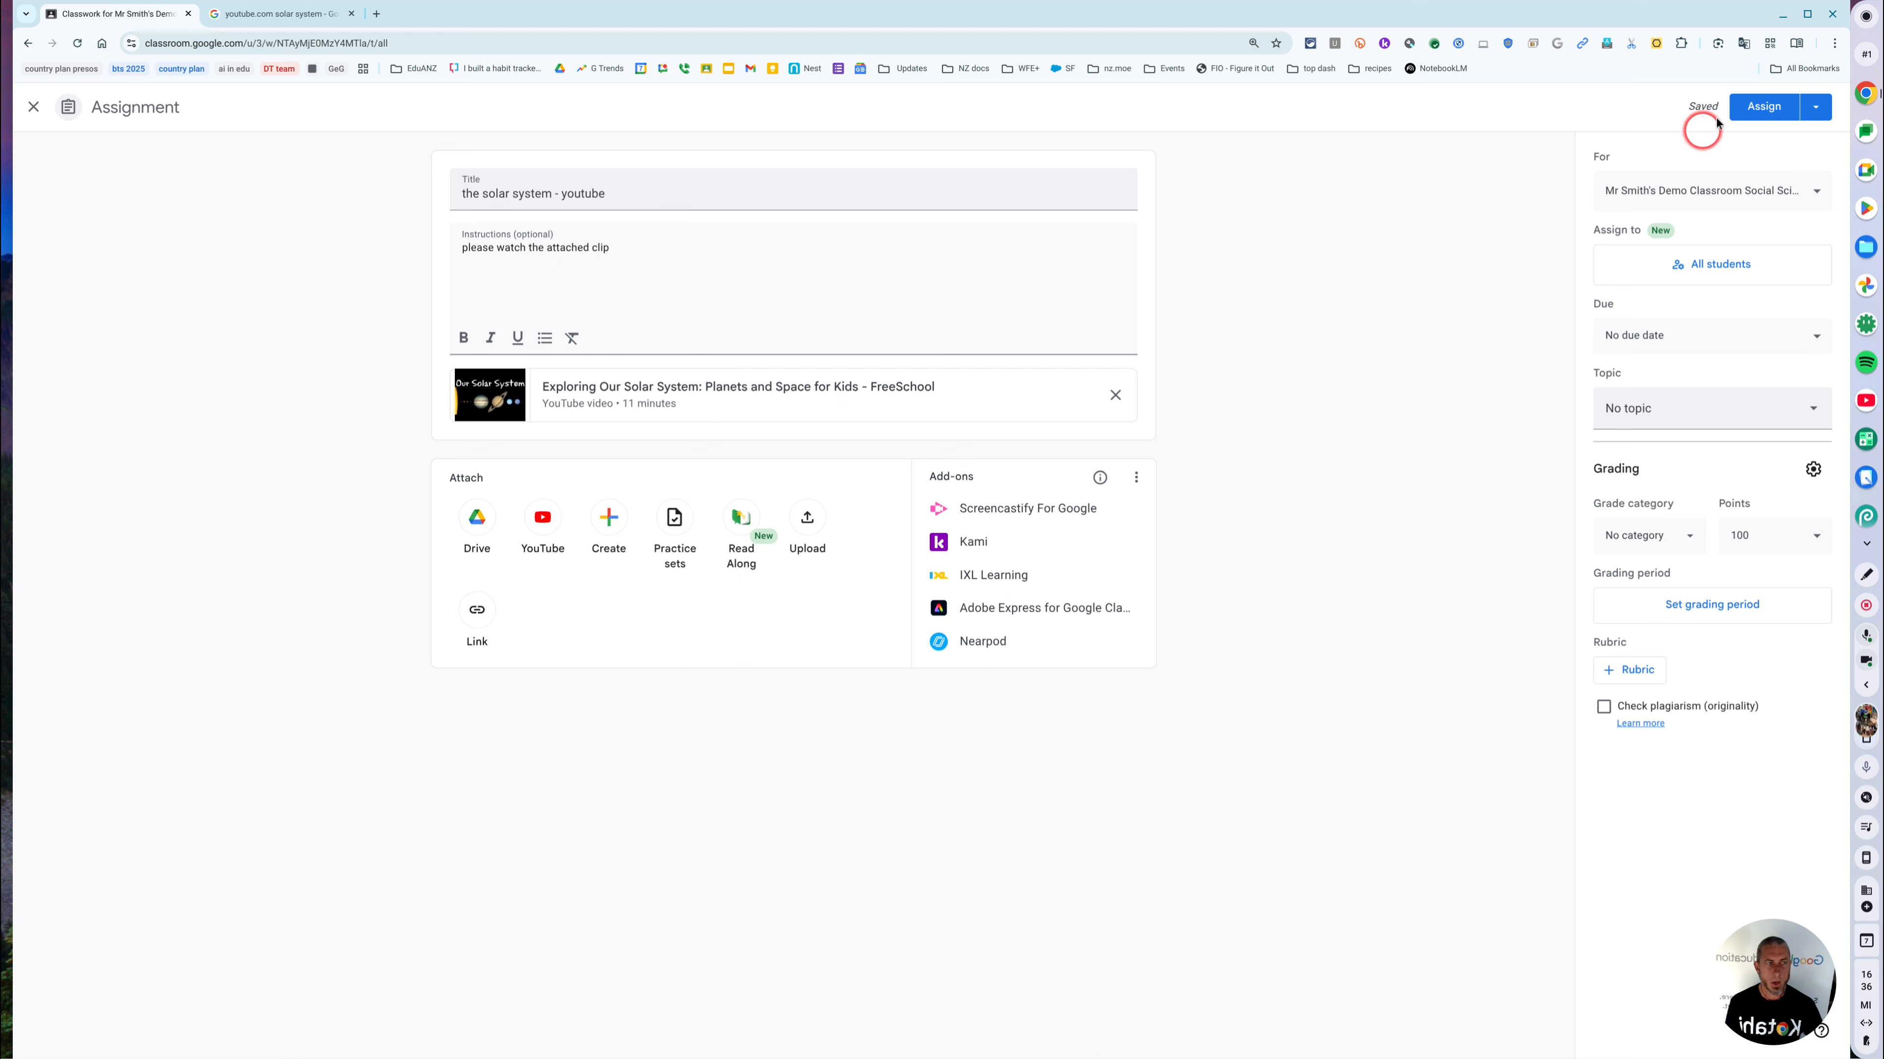
left_click(1771, 109)
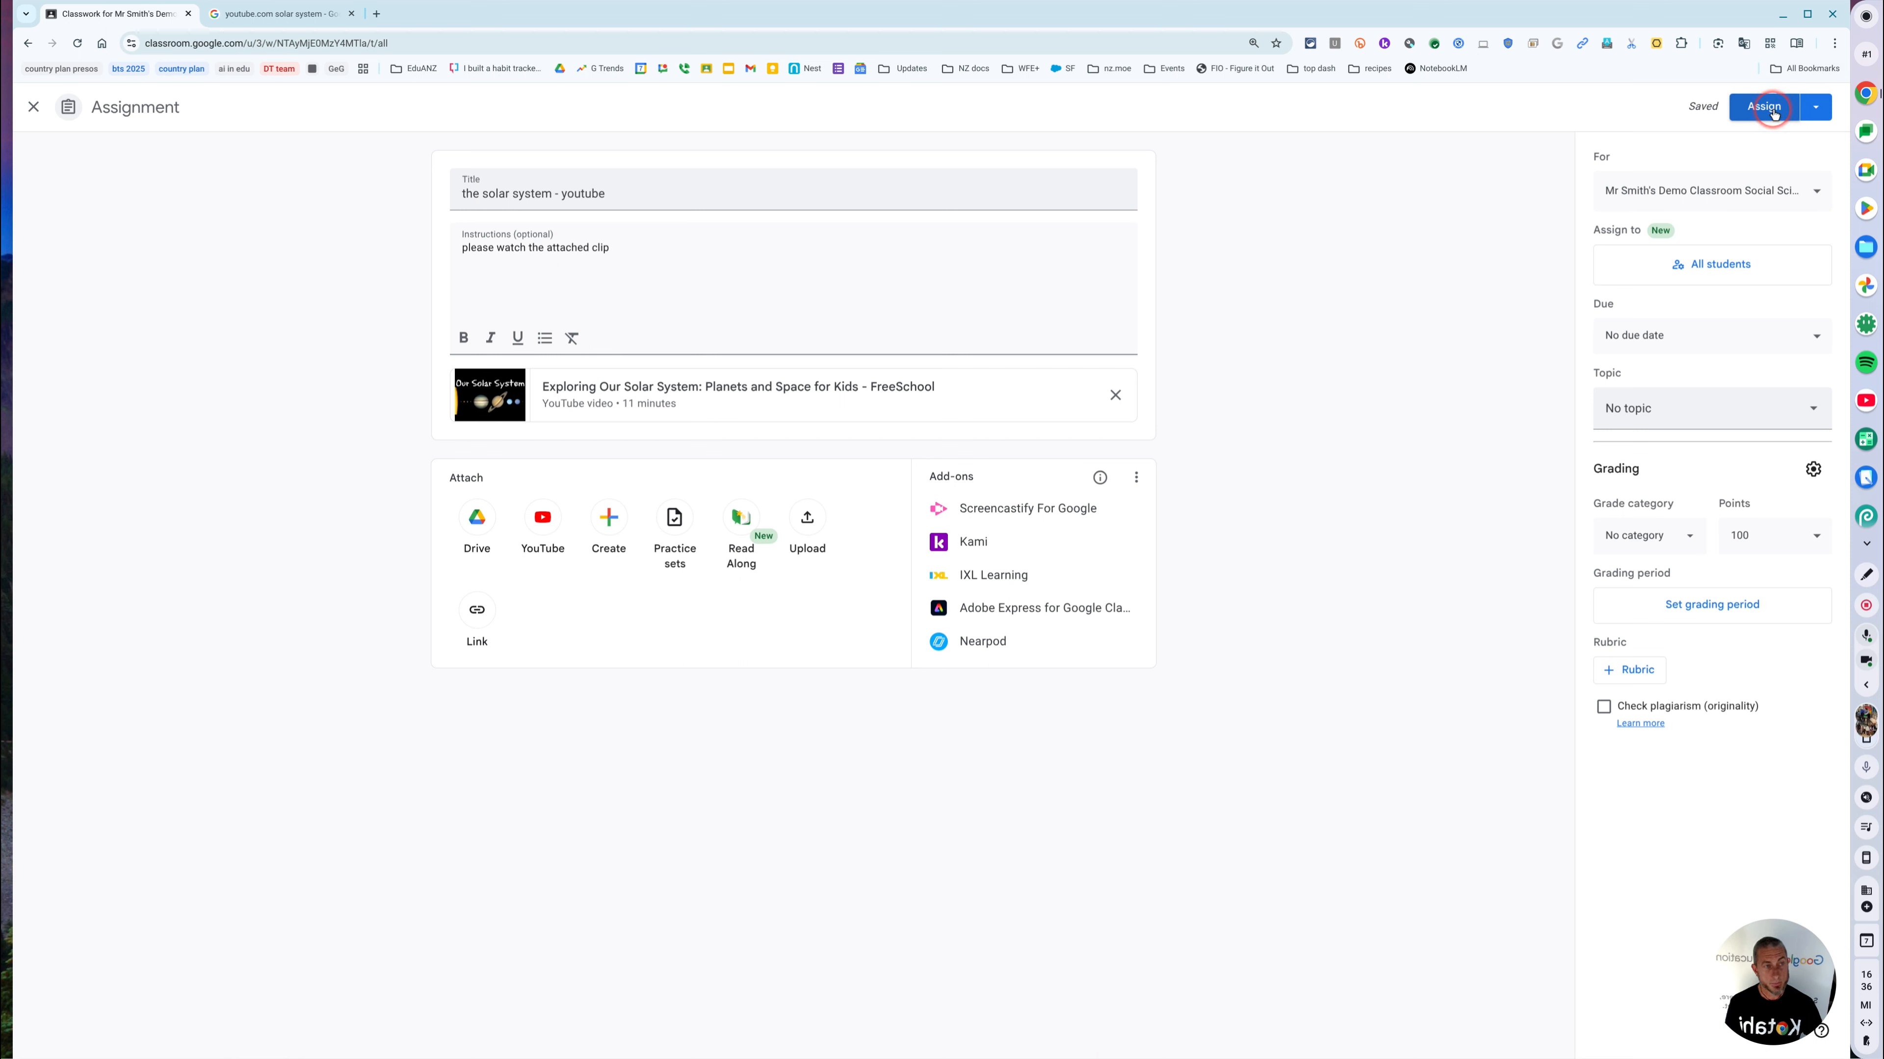
left_click(1815, 194)
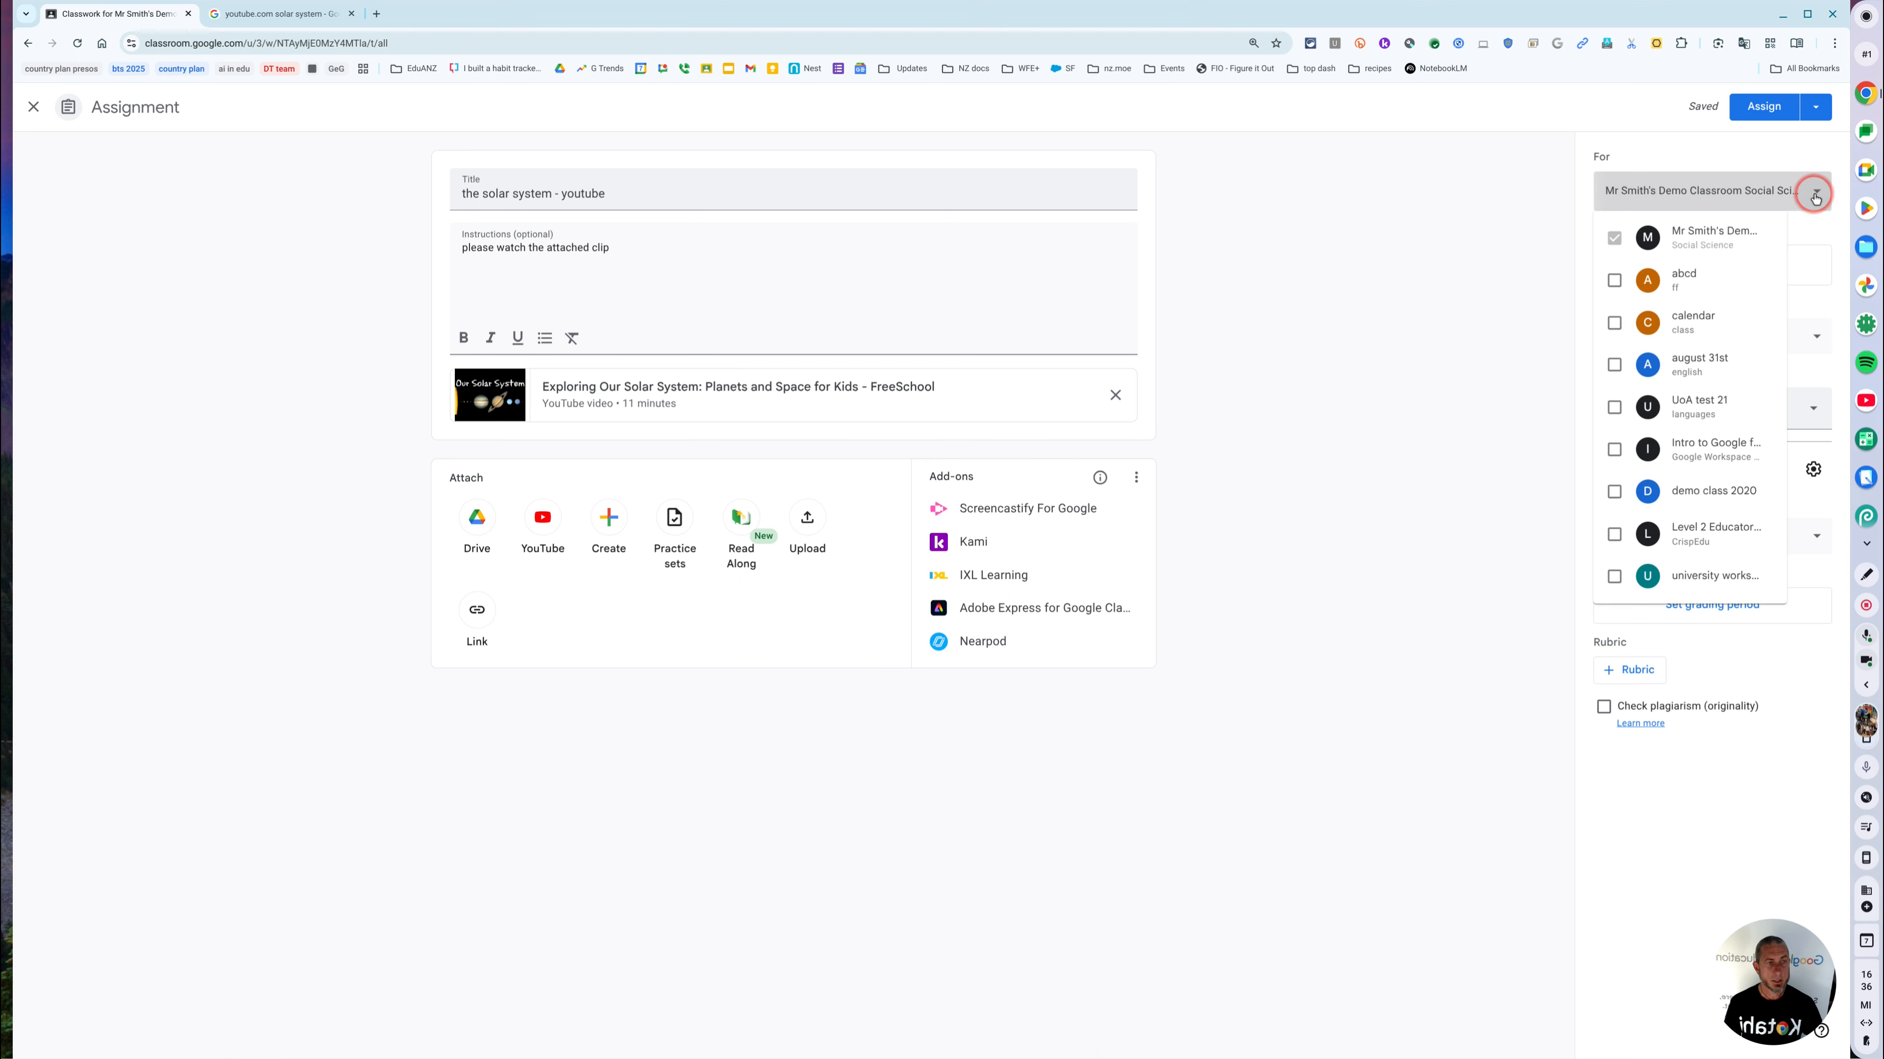
left_click(1541, 225)
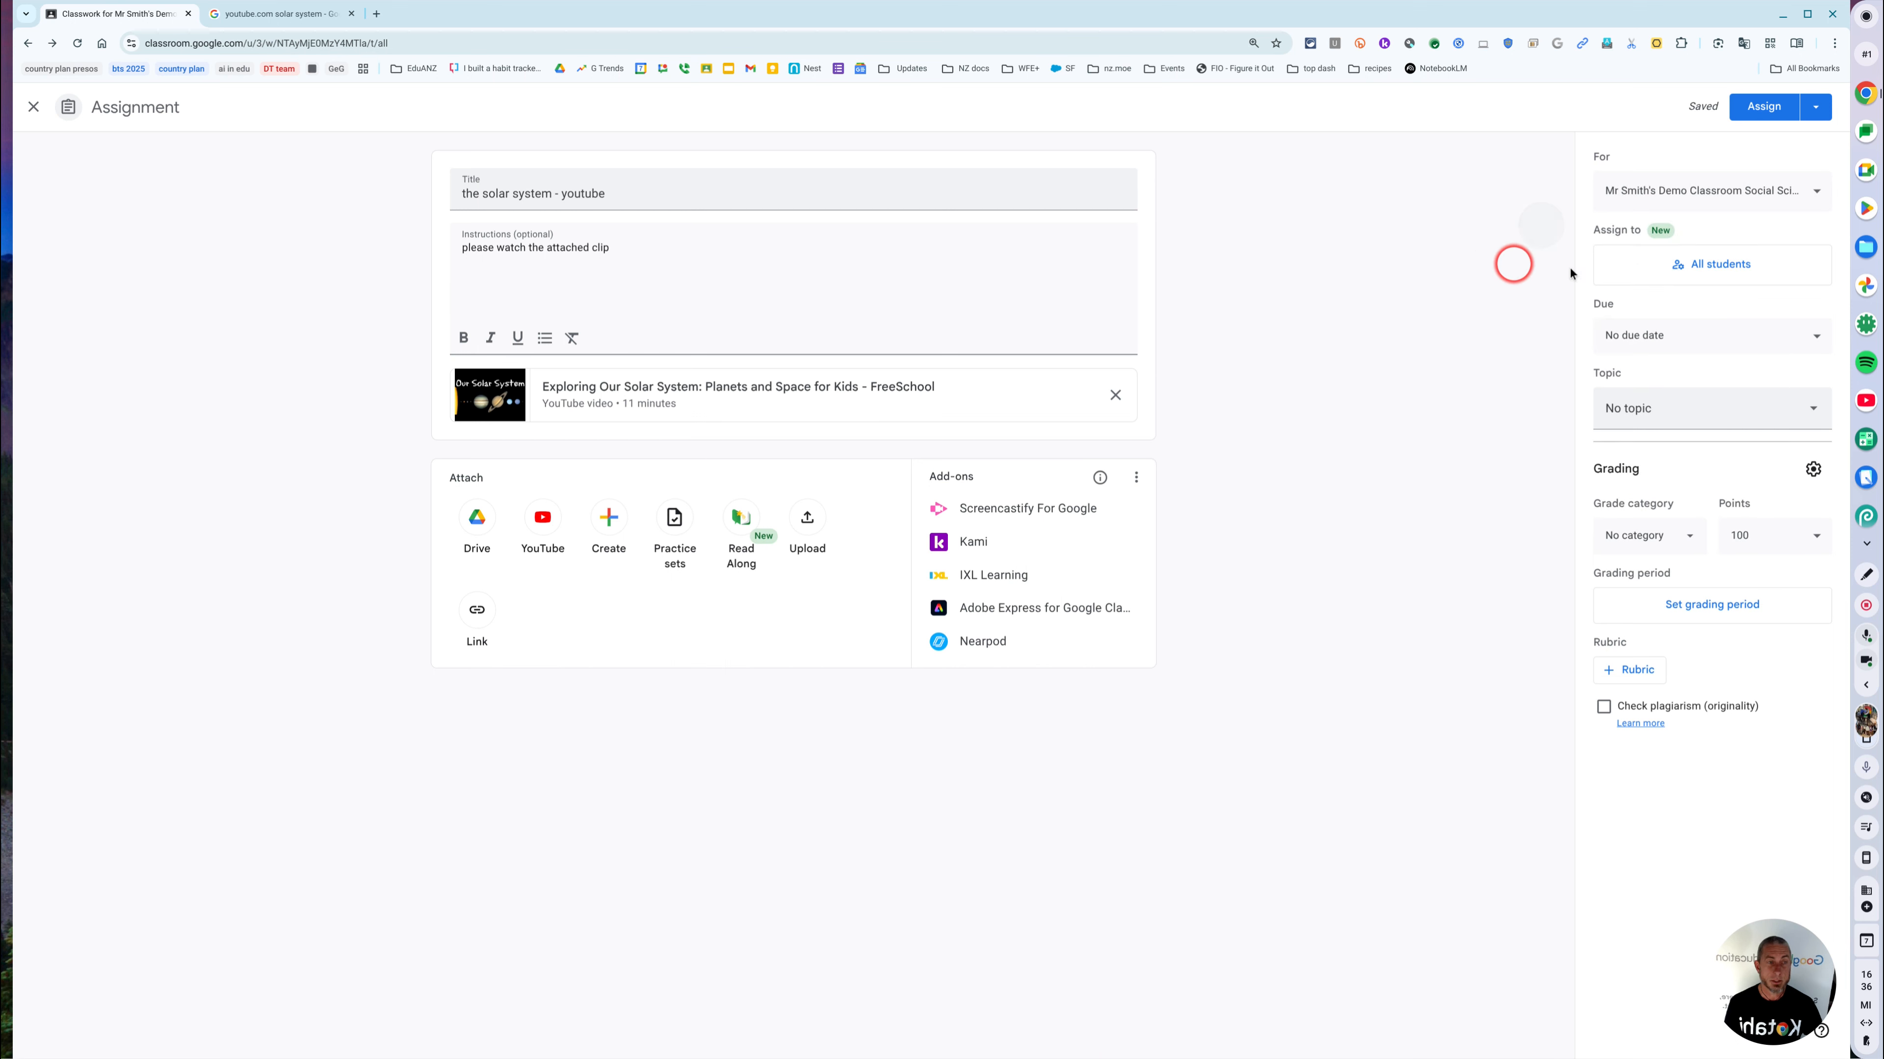
left_click(1722, 269)
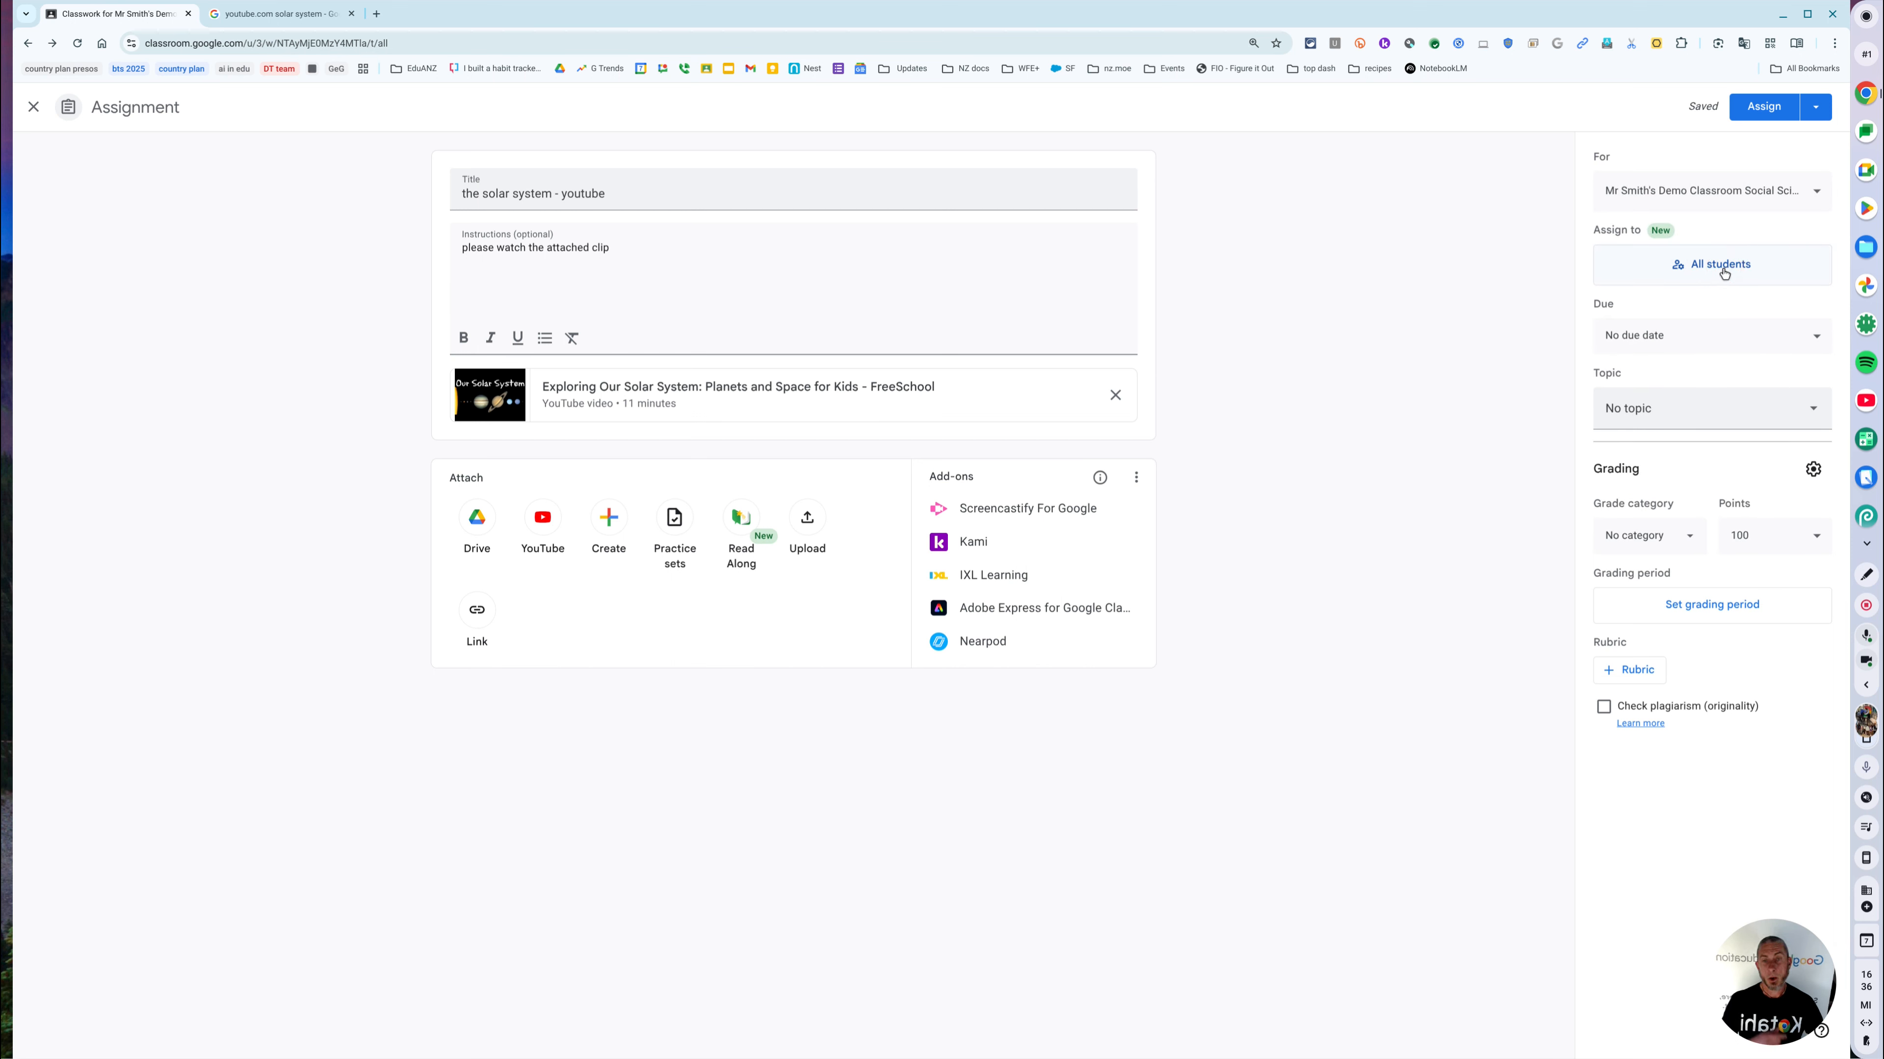
left_click(1721, 267)
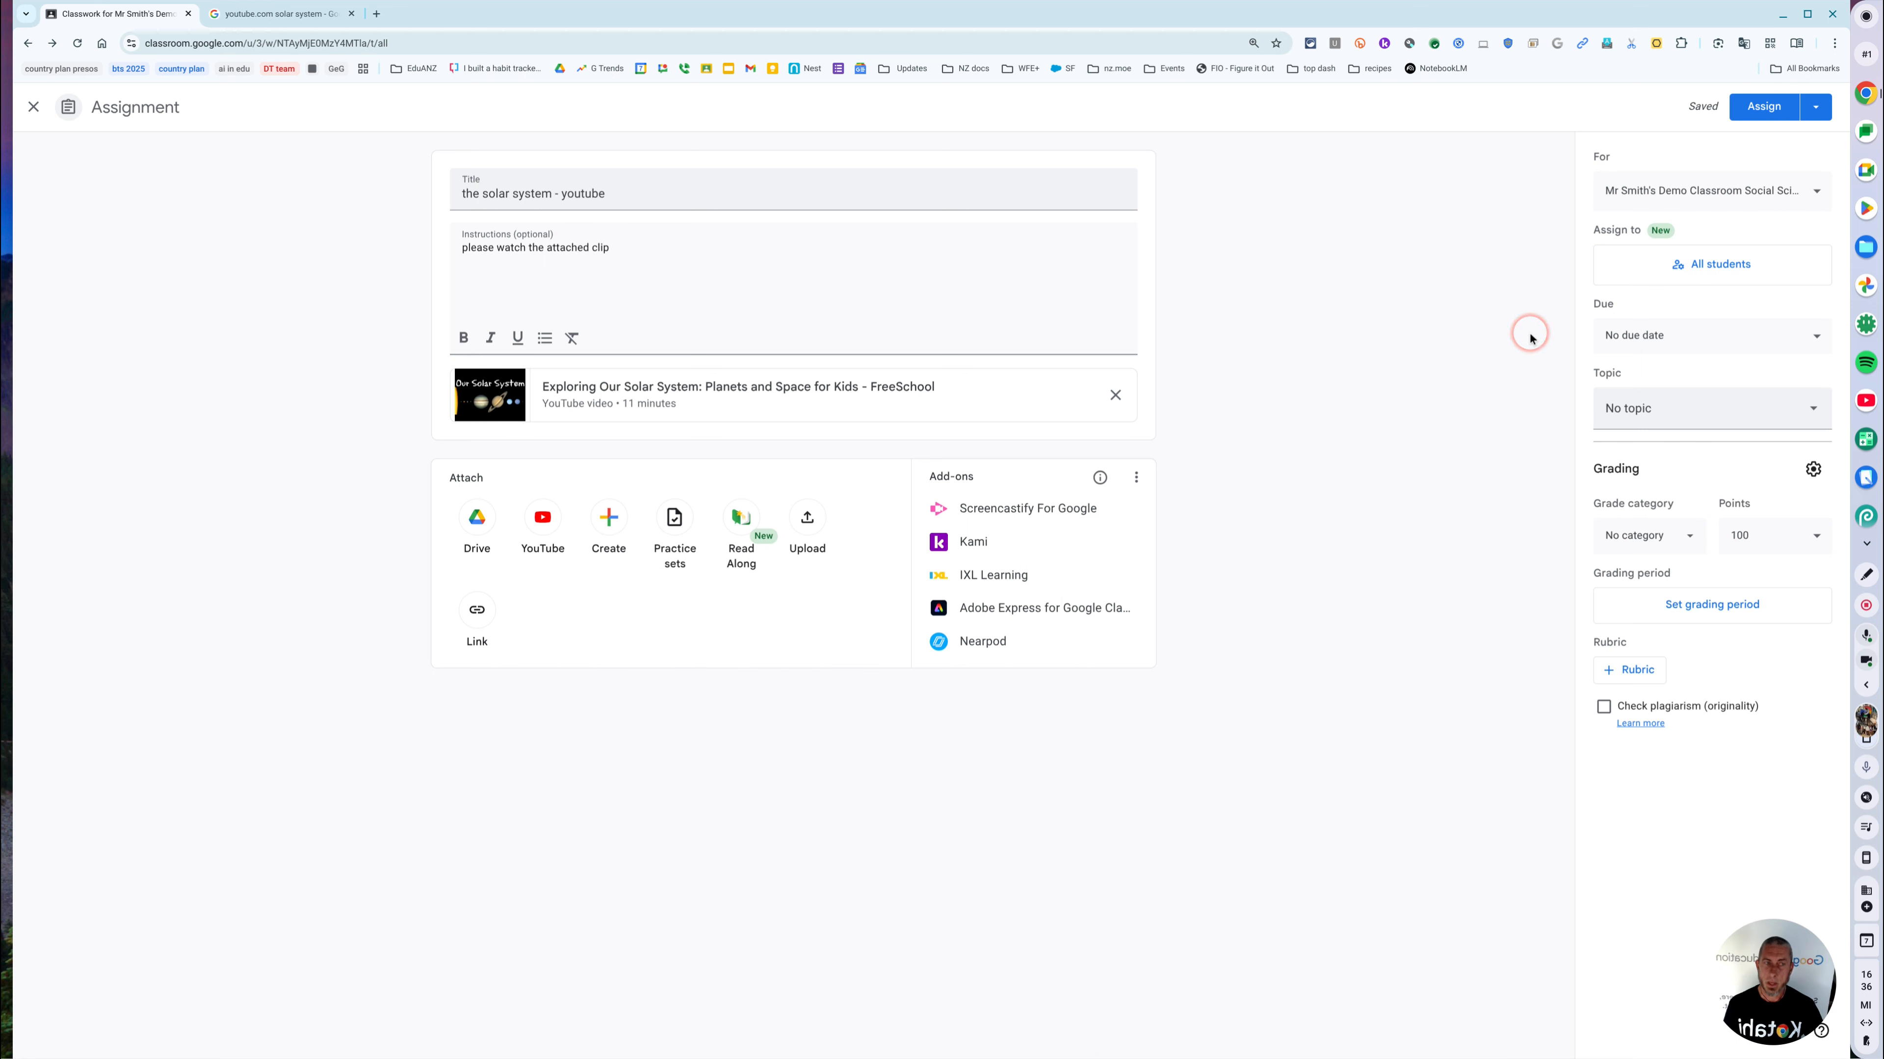
Step: Set the assignment's topic to Science
left_click(1796, 422)
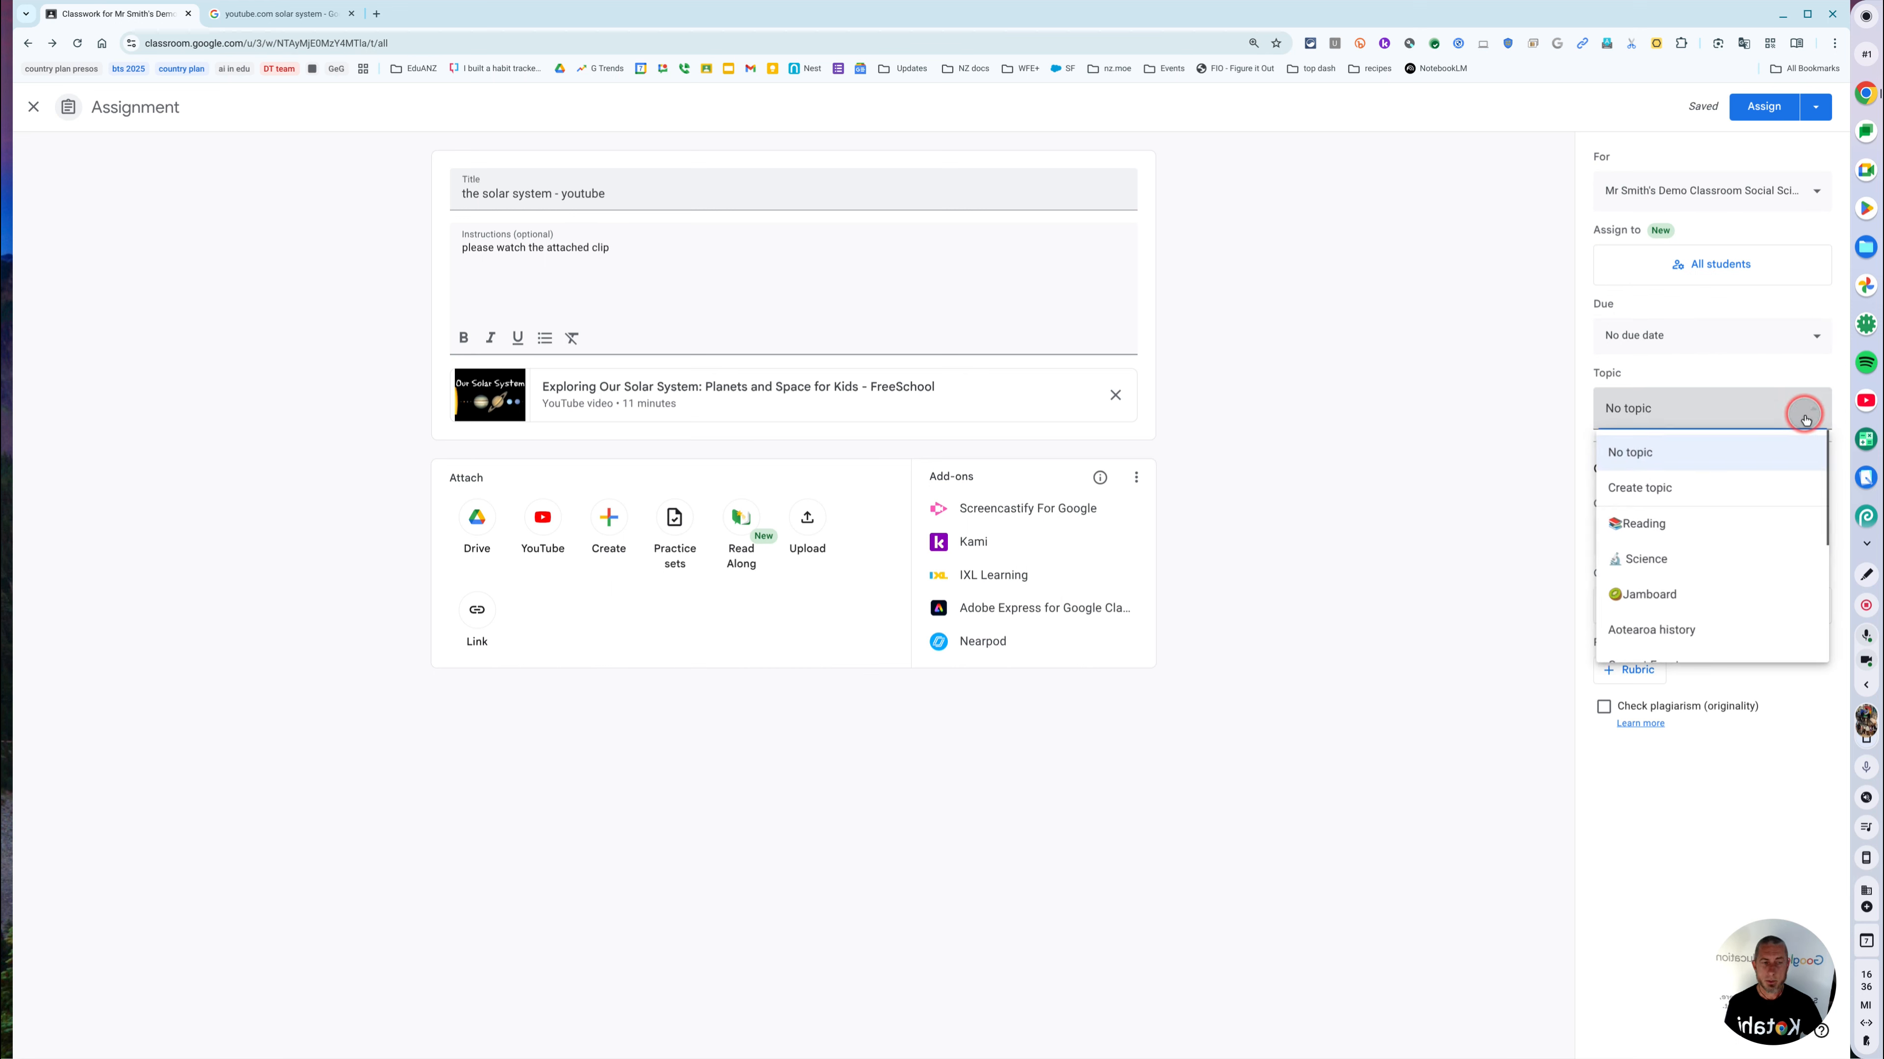
left_click(1689, 560)
Step: Set the assignment's due date to 04/11/2025 at 16:00 and assign it to the class
left_click(1812, 333)
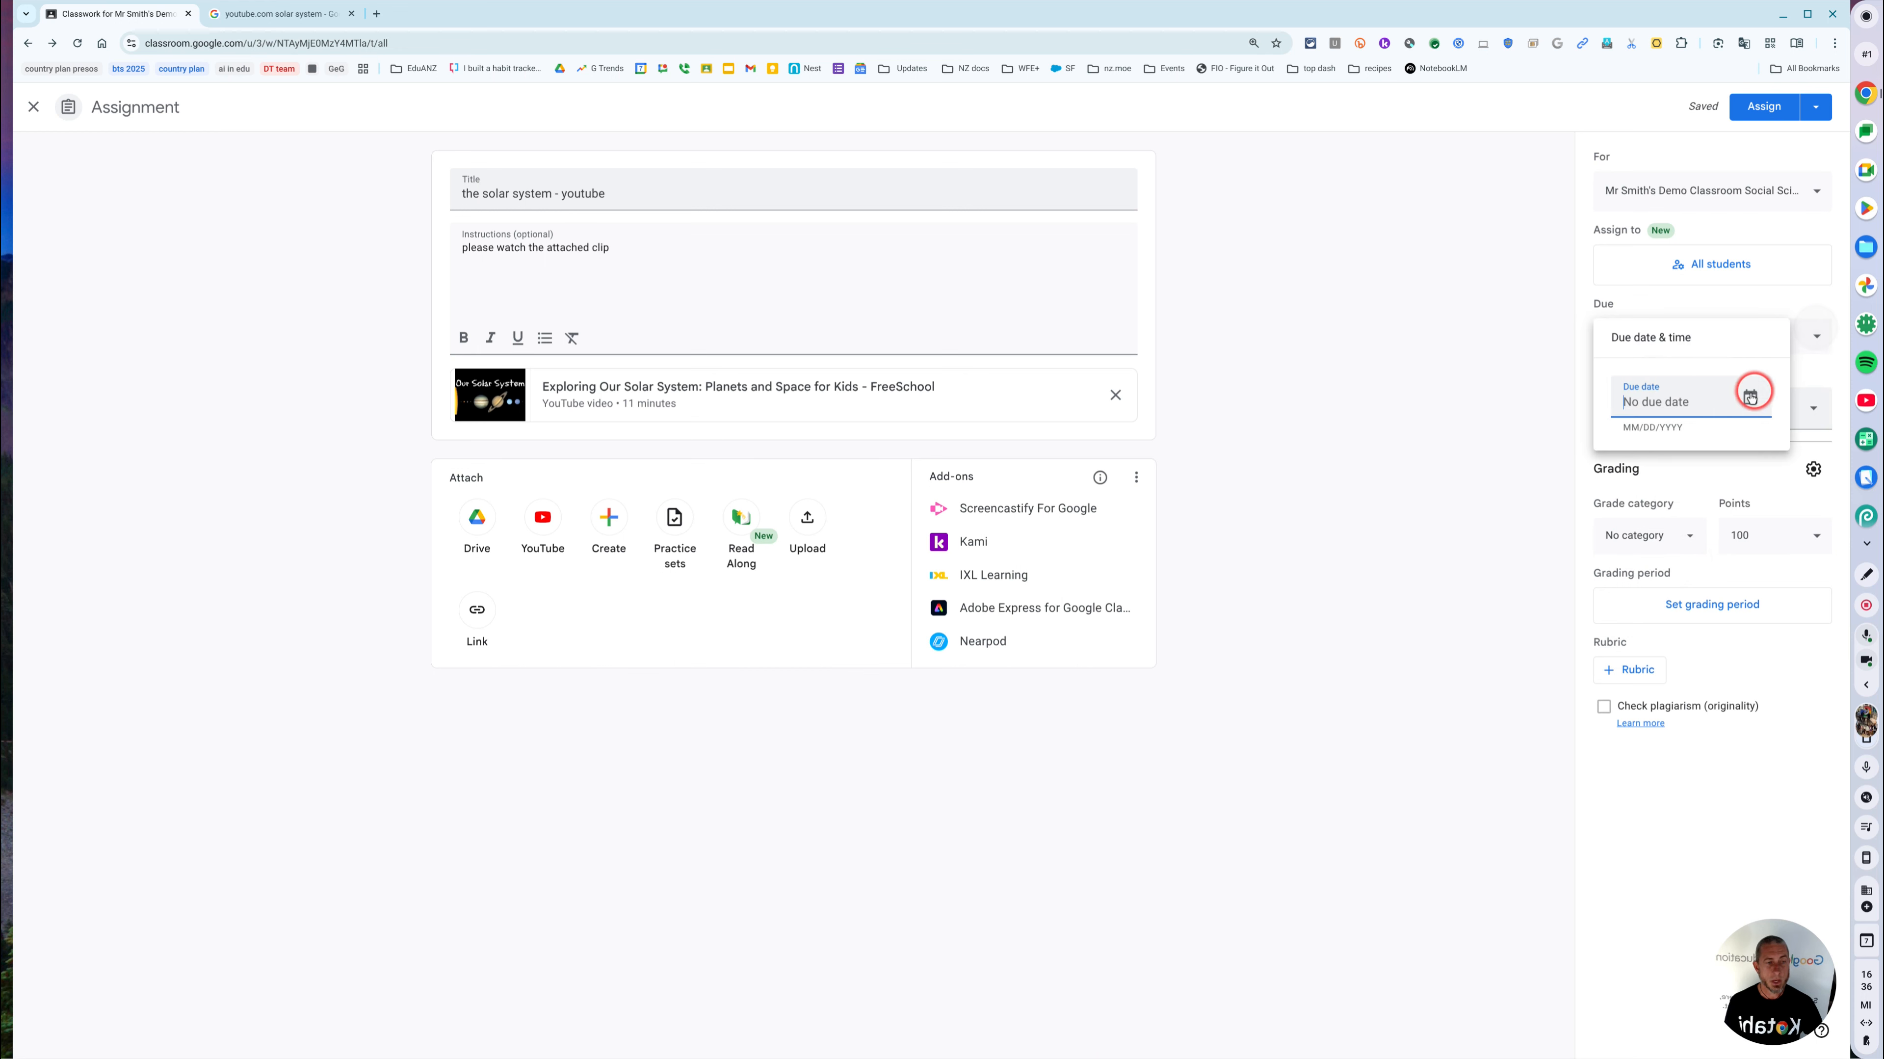
left_click(1748, 398)
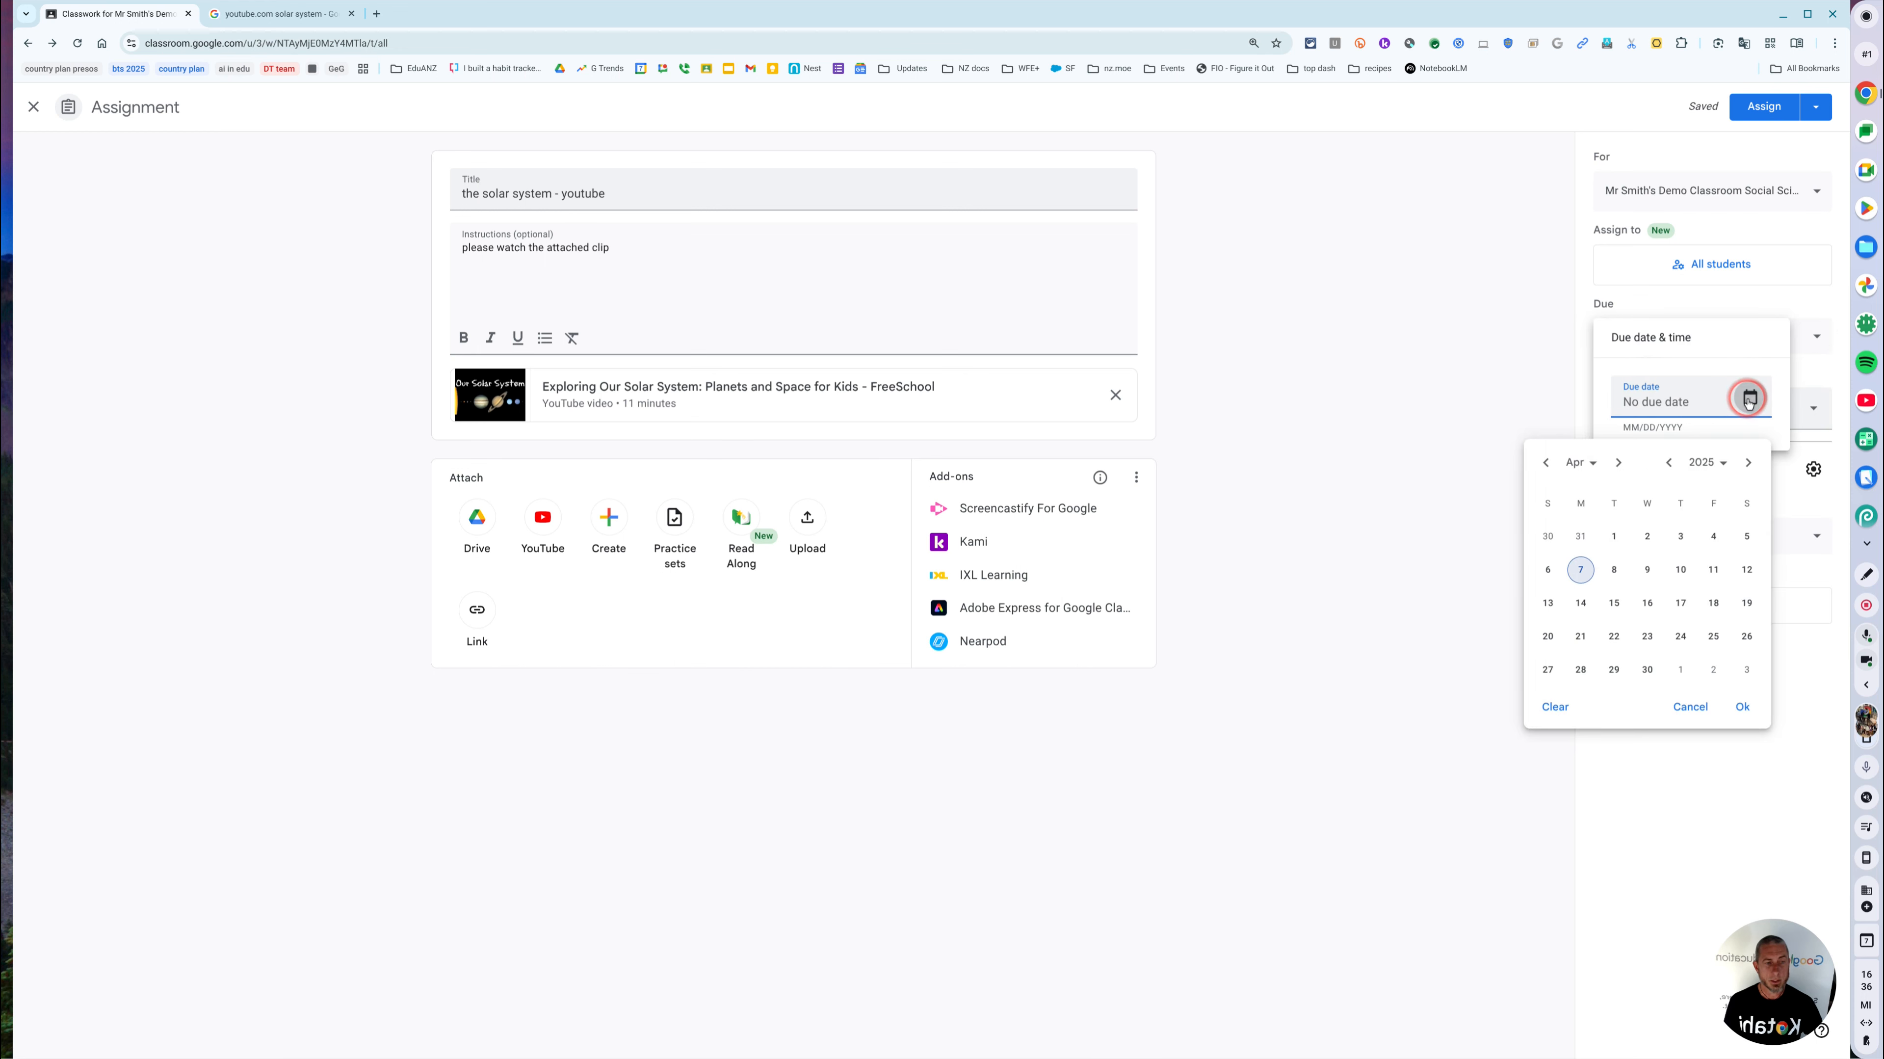
left_click(1710, 571)
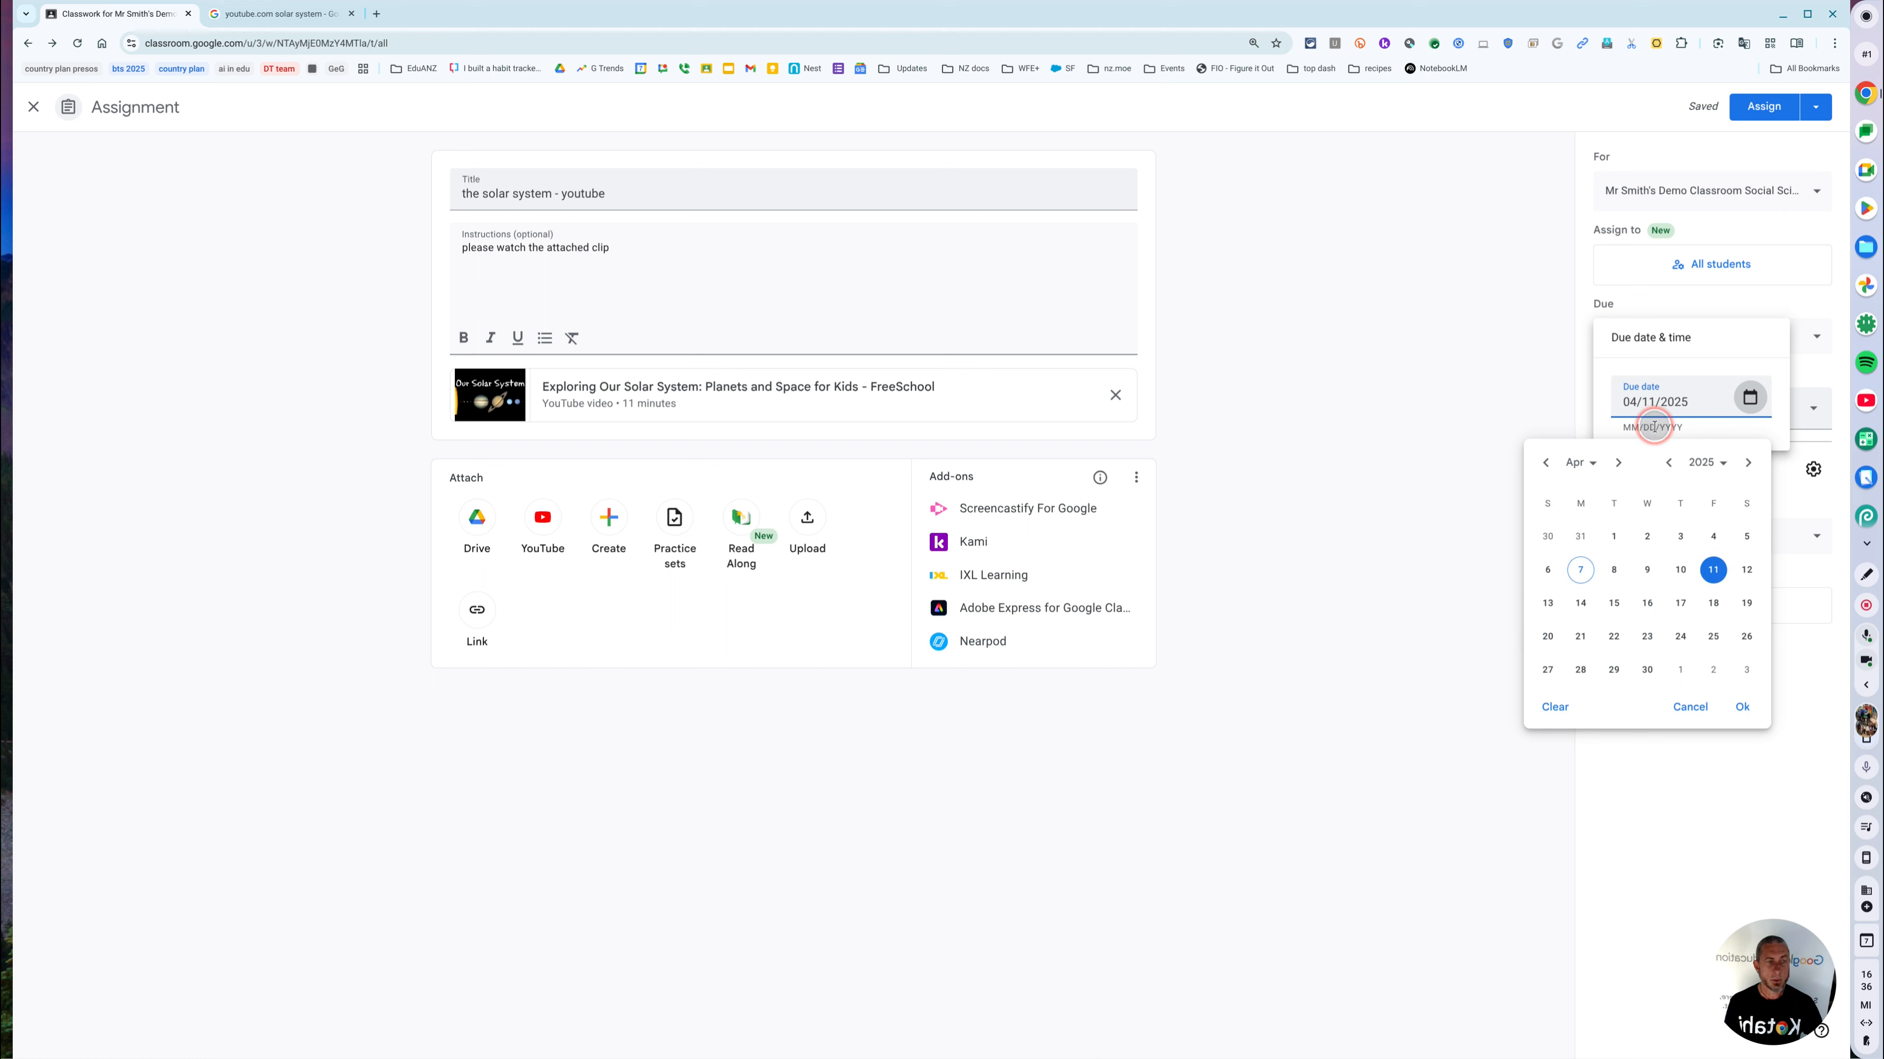
left_click(1739, 697)
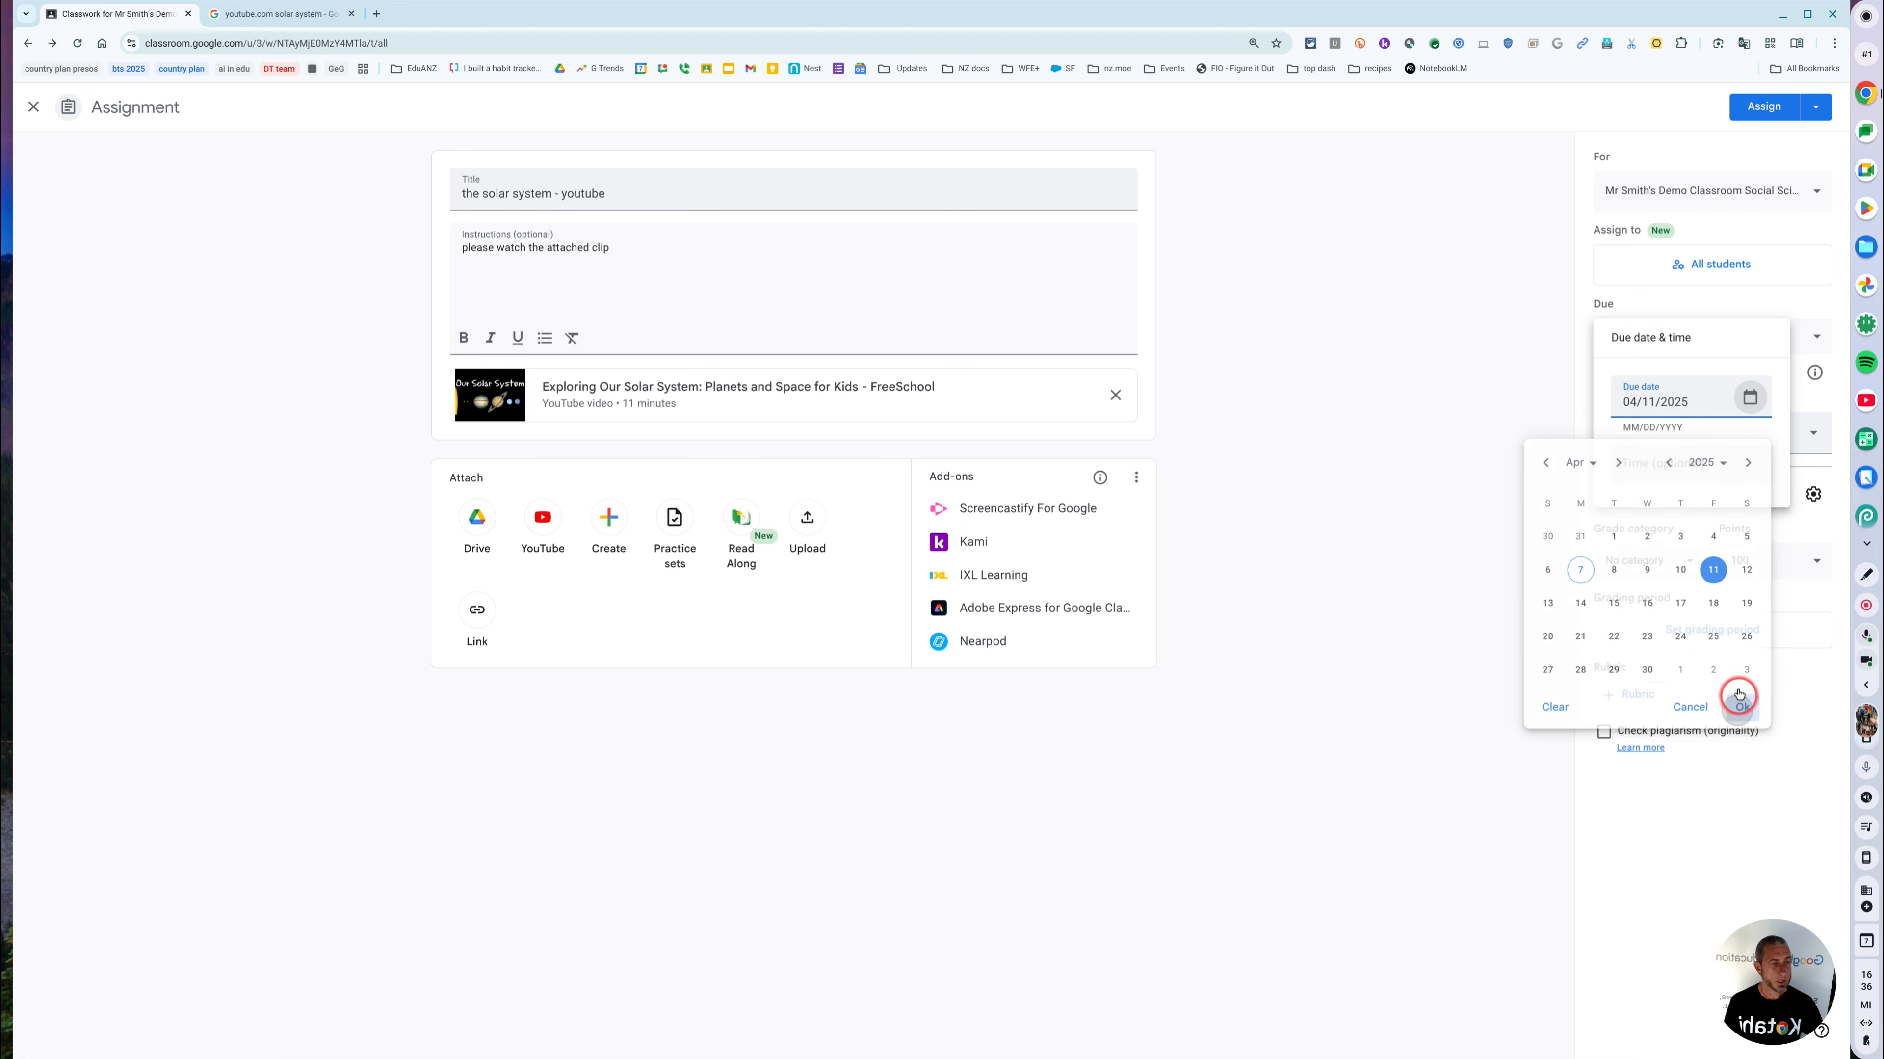
left_click(1659, 462)
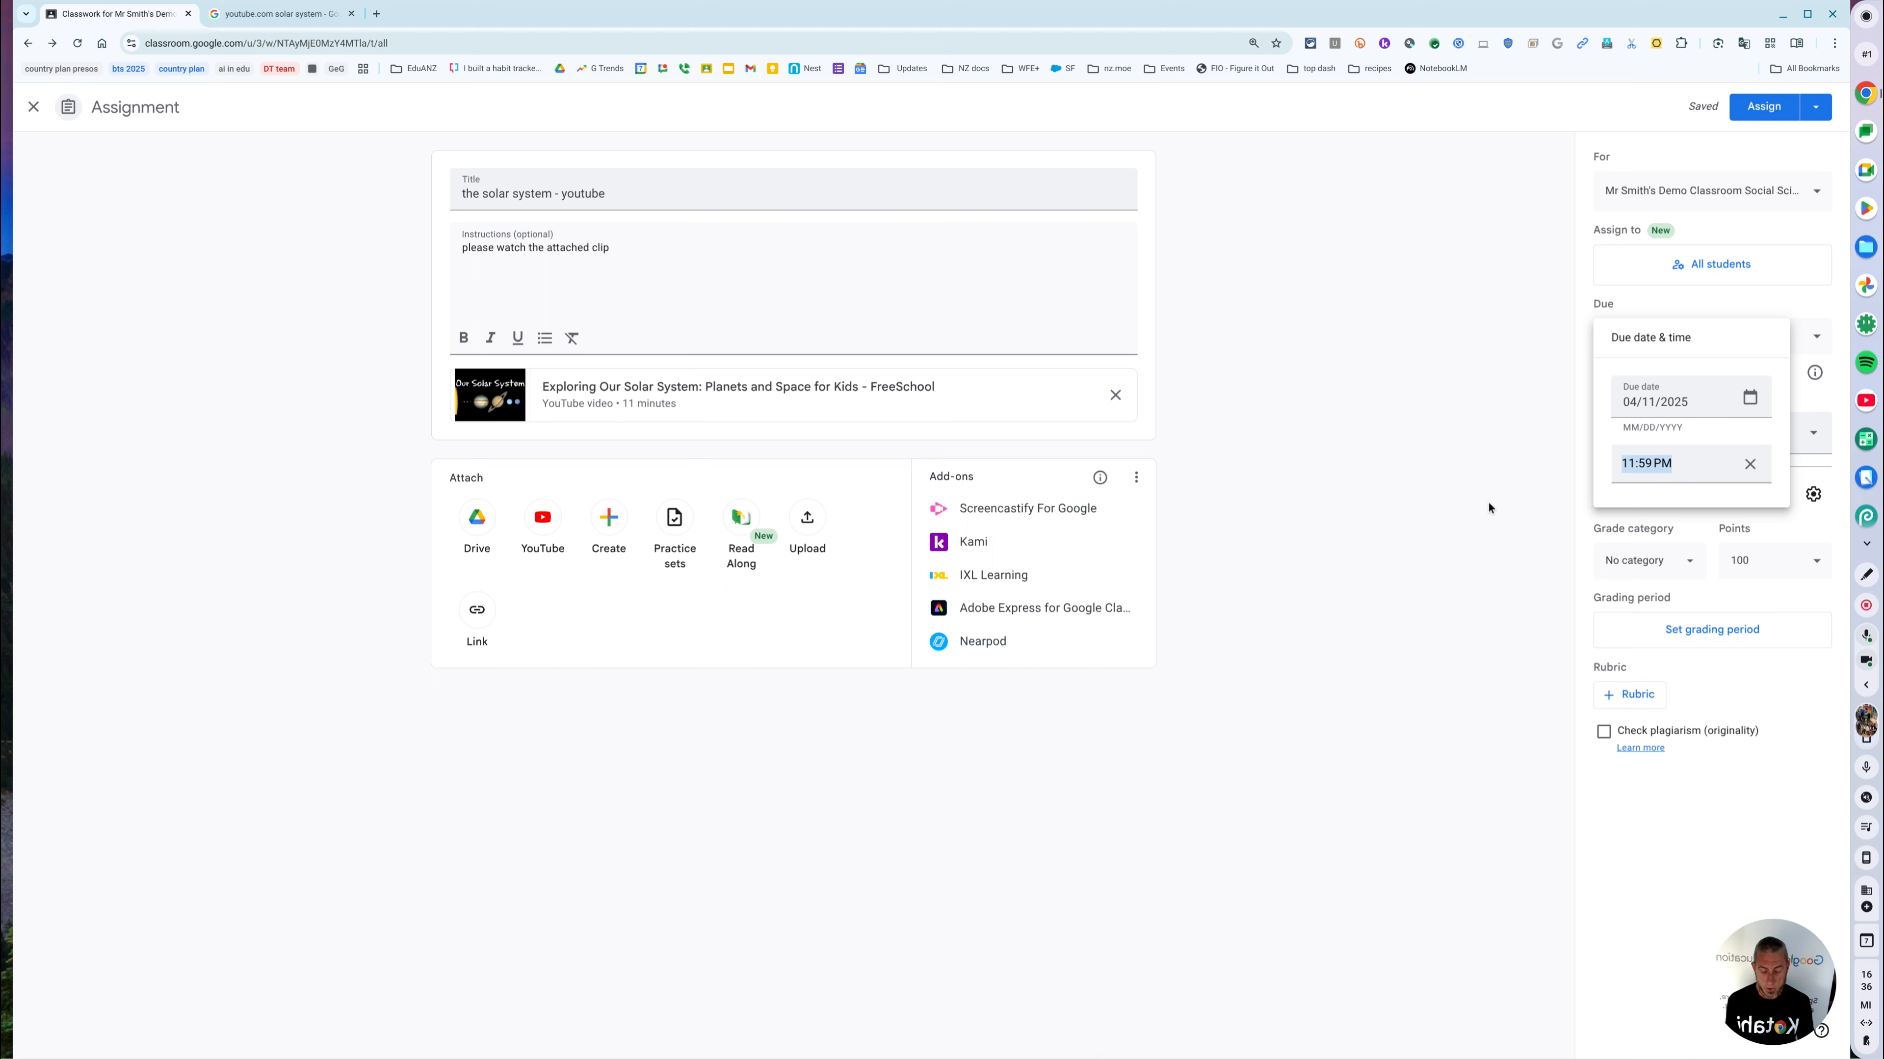
type("16:0")
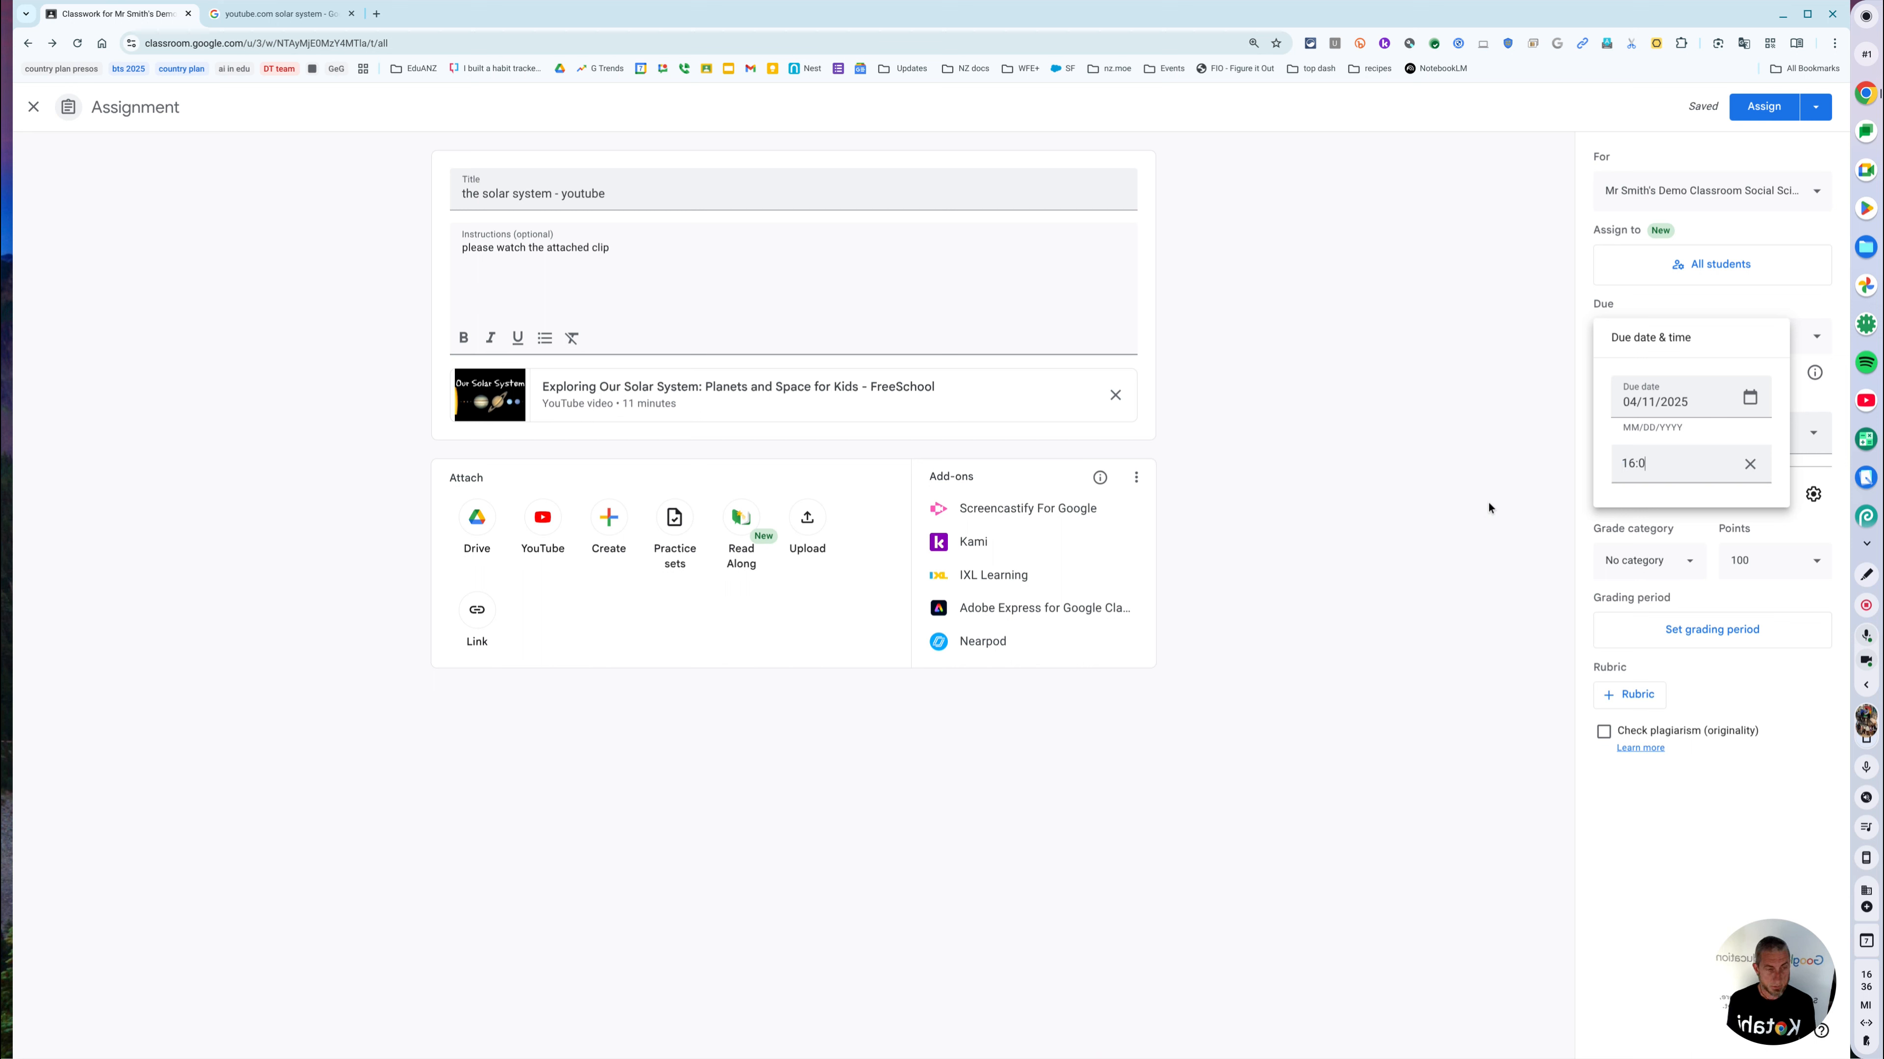
type("0")
left_click(1391, 519)
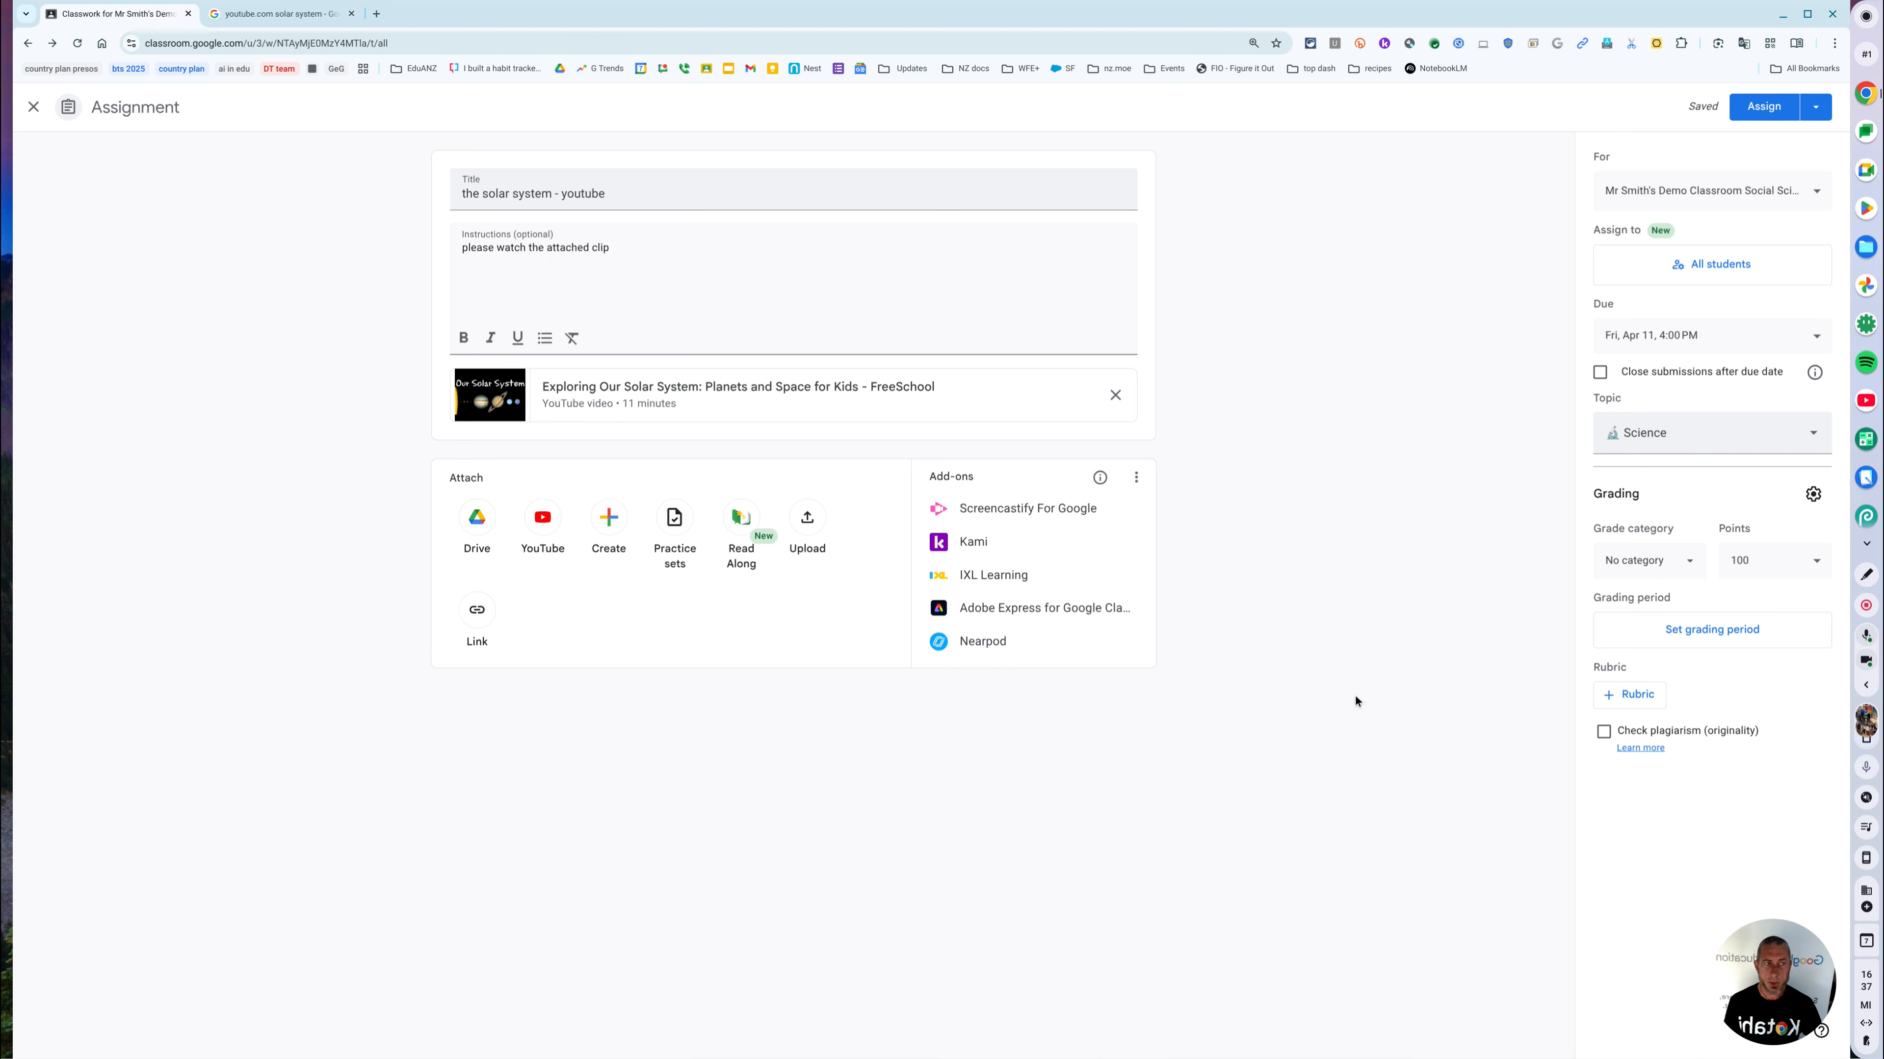
left_click(1776, 113)
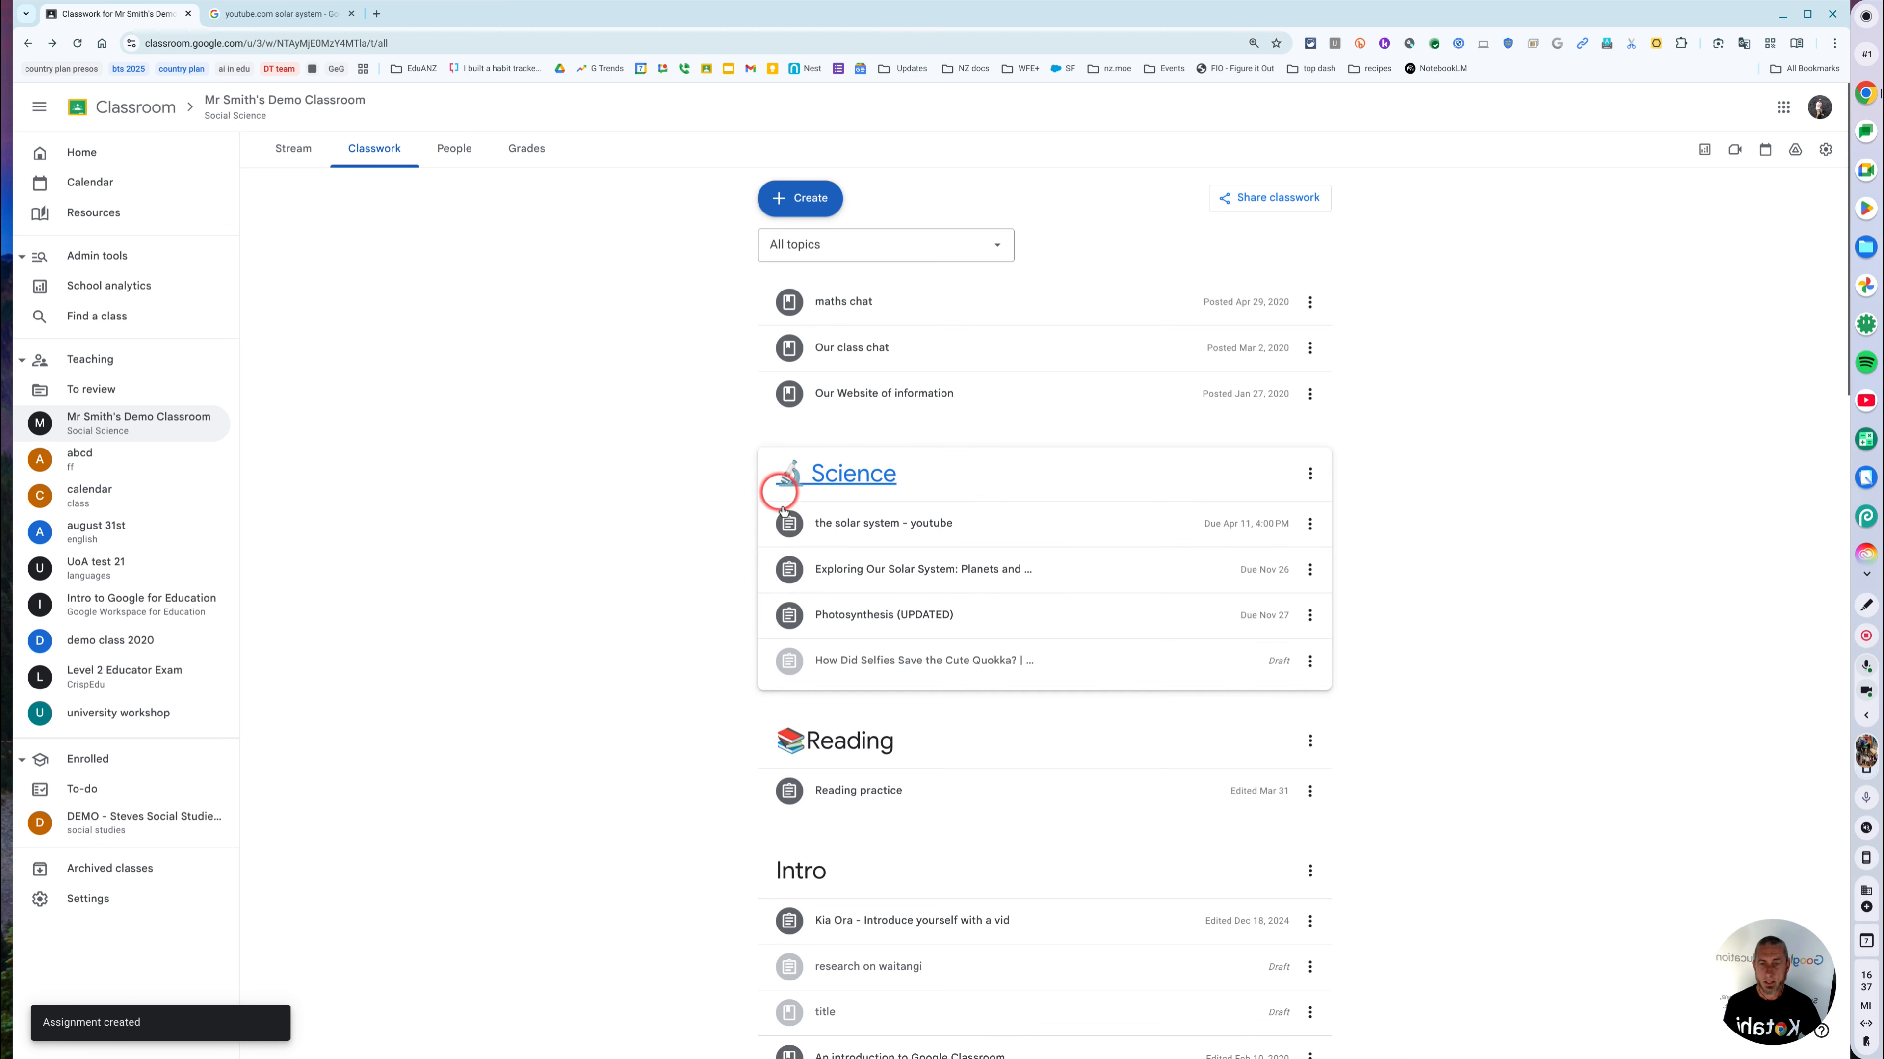
Step: View the instructions of the "the solar system - youtube" assignment and preview its attached video briefly
left_click(919, 522)
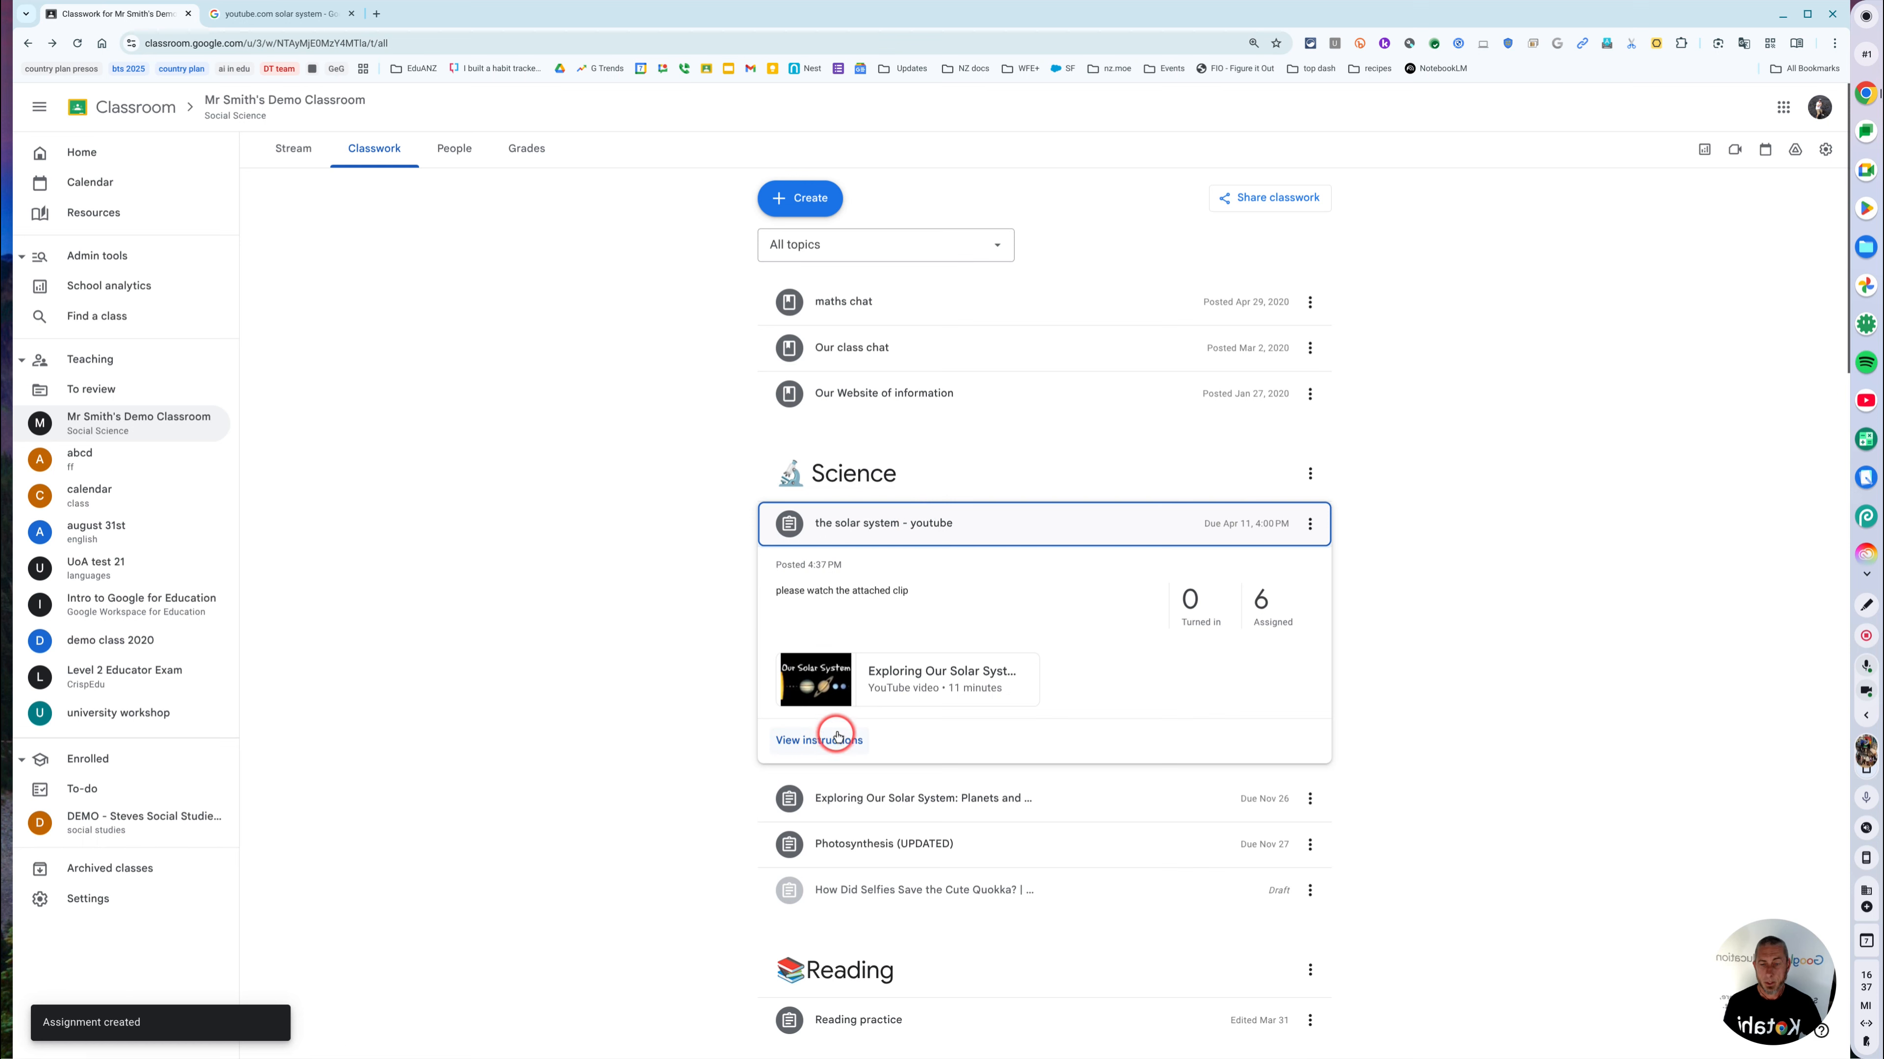
left_click(836, 741)
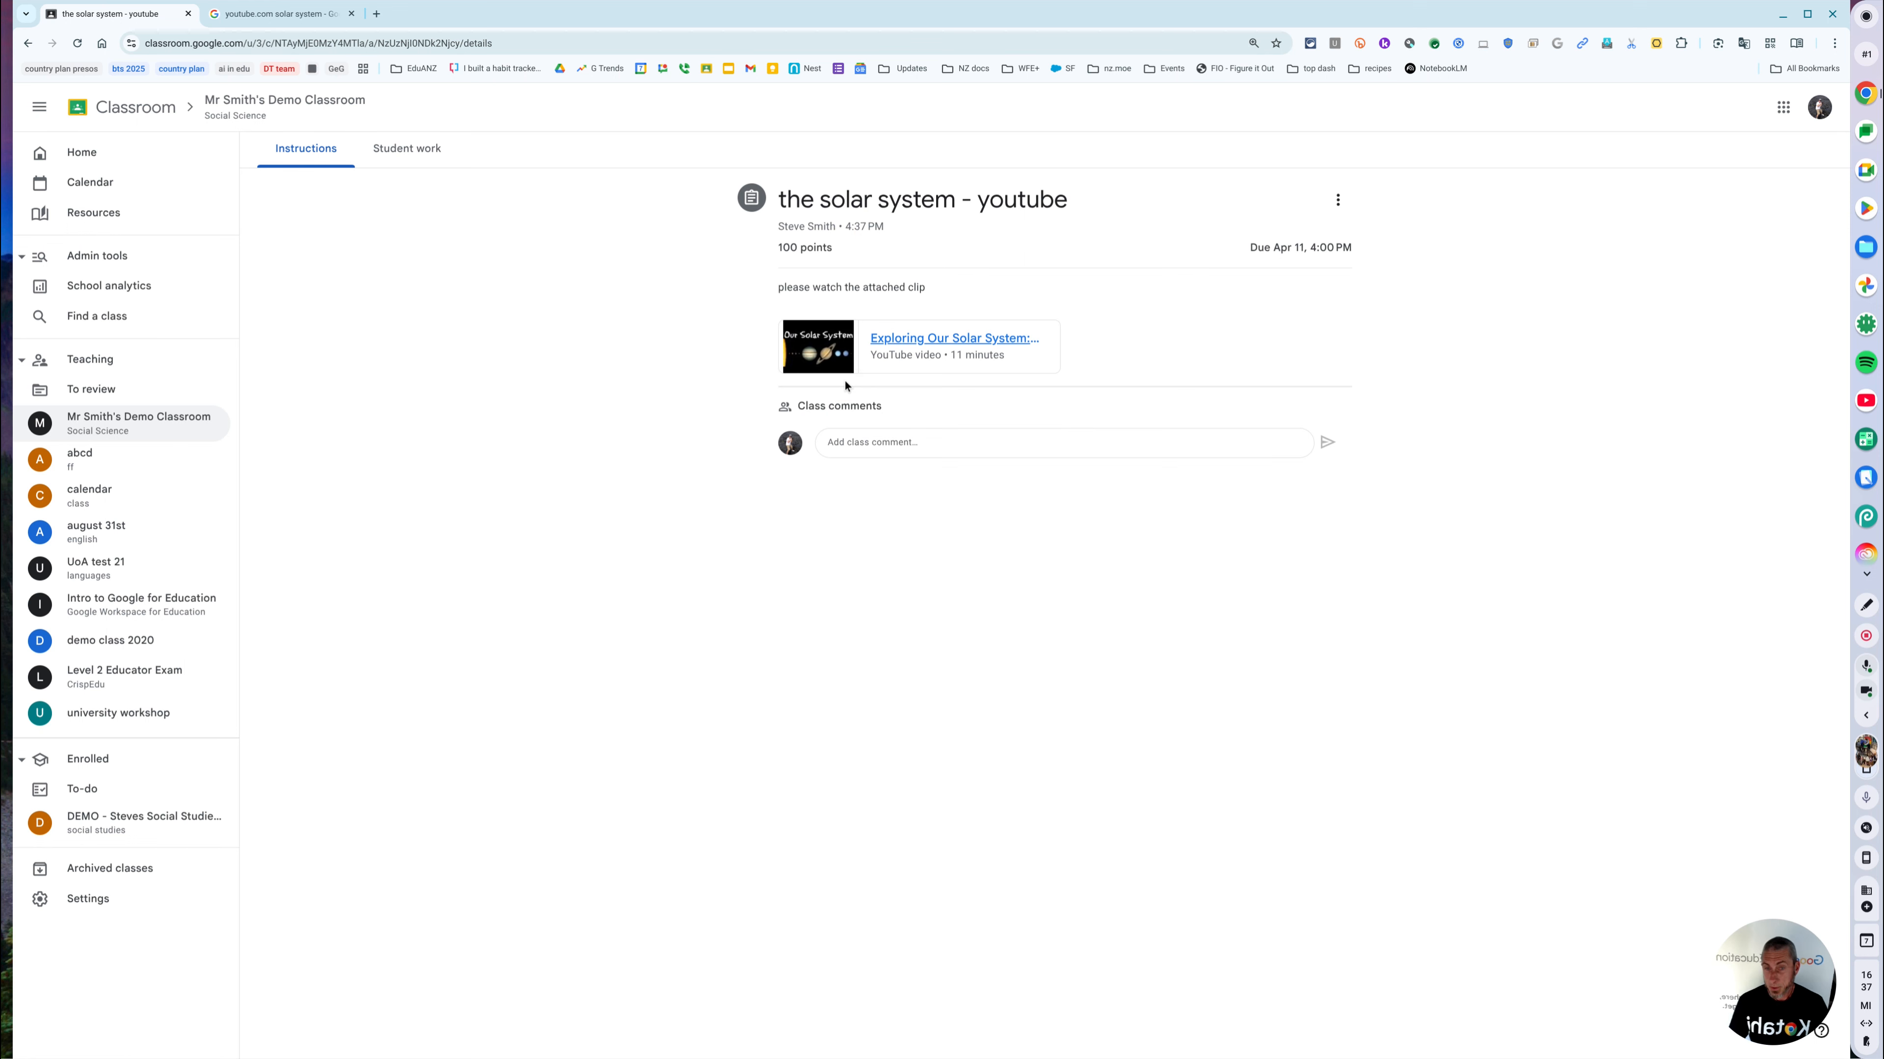
left_click(942, 337)
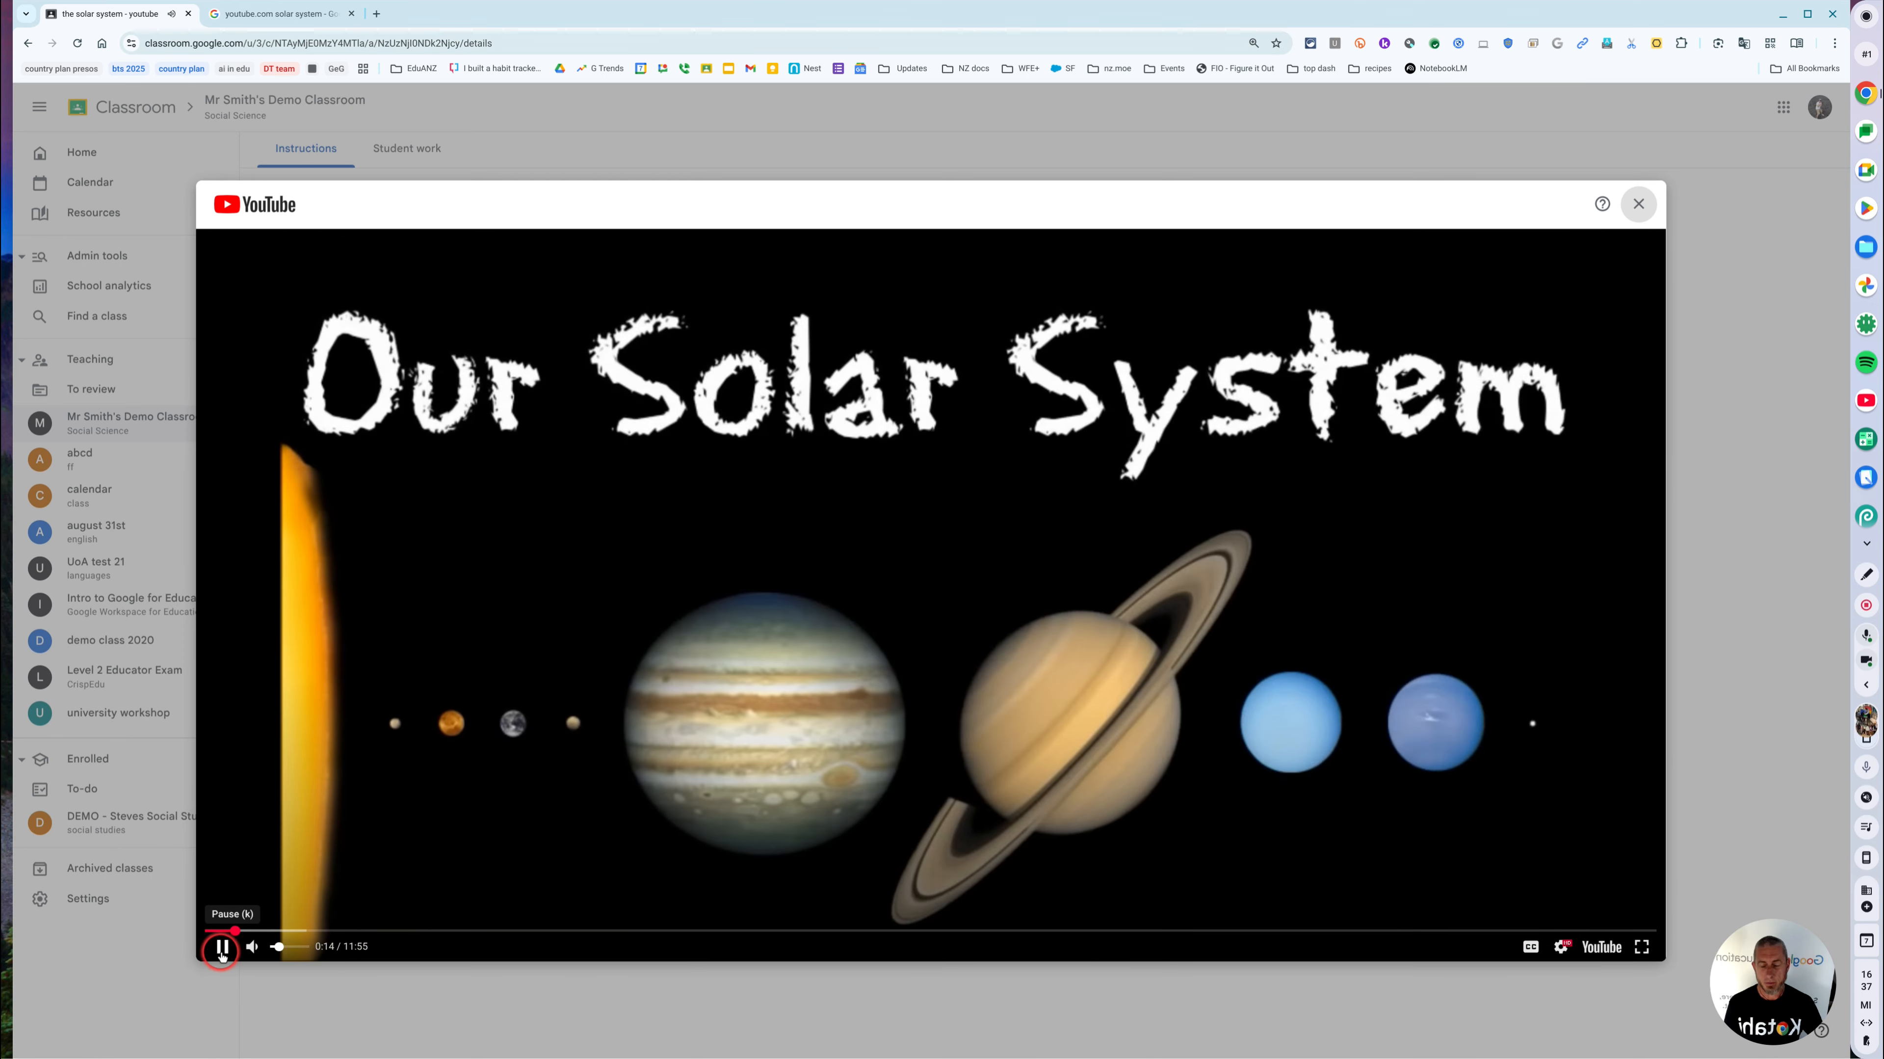
left_click(222, 946)
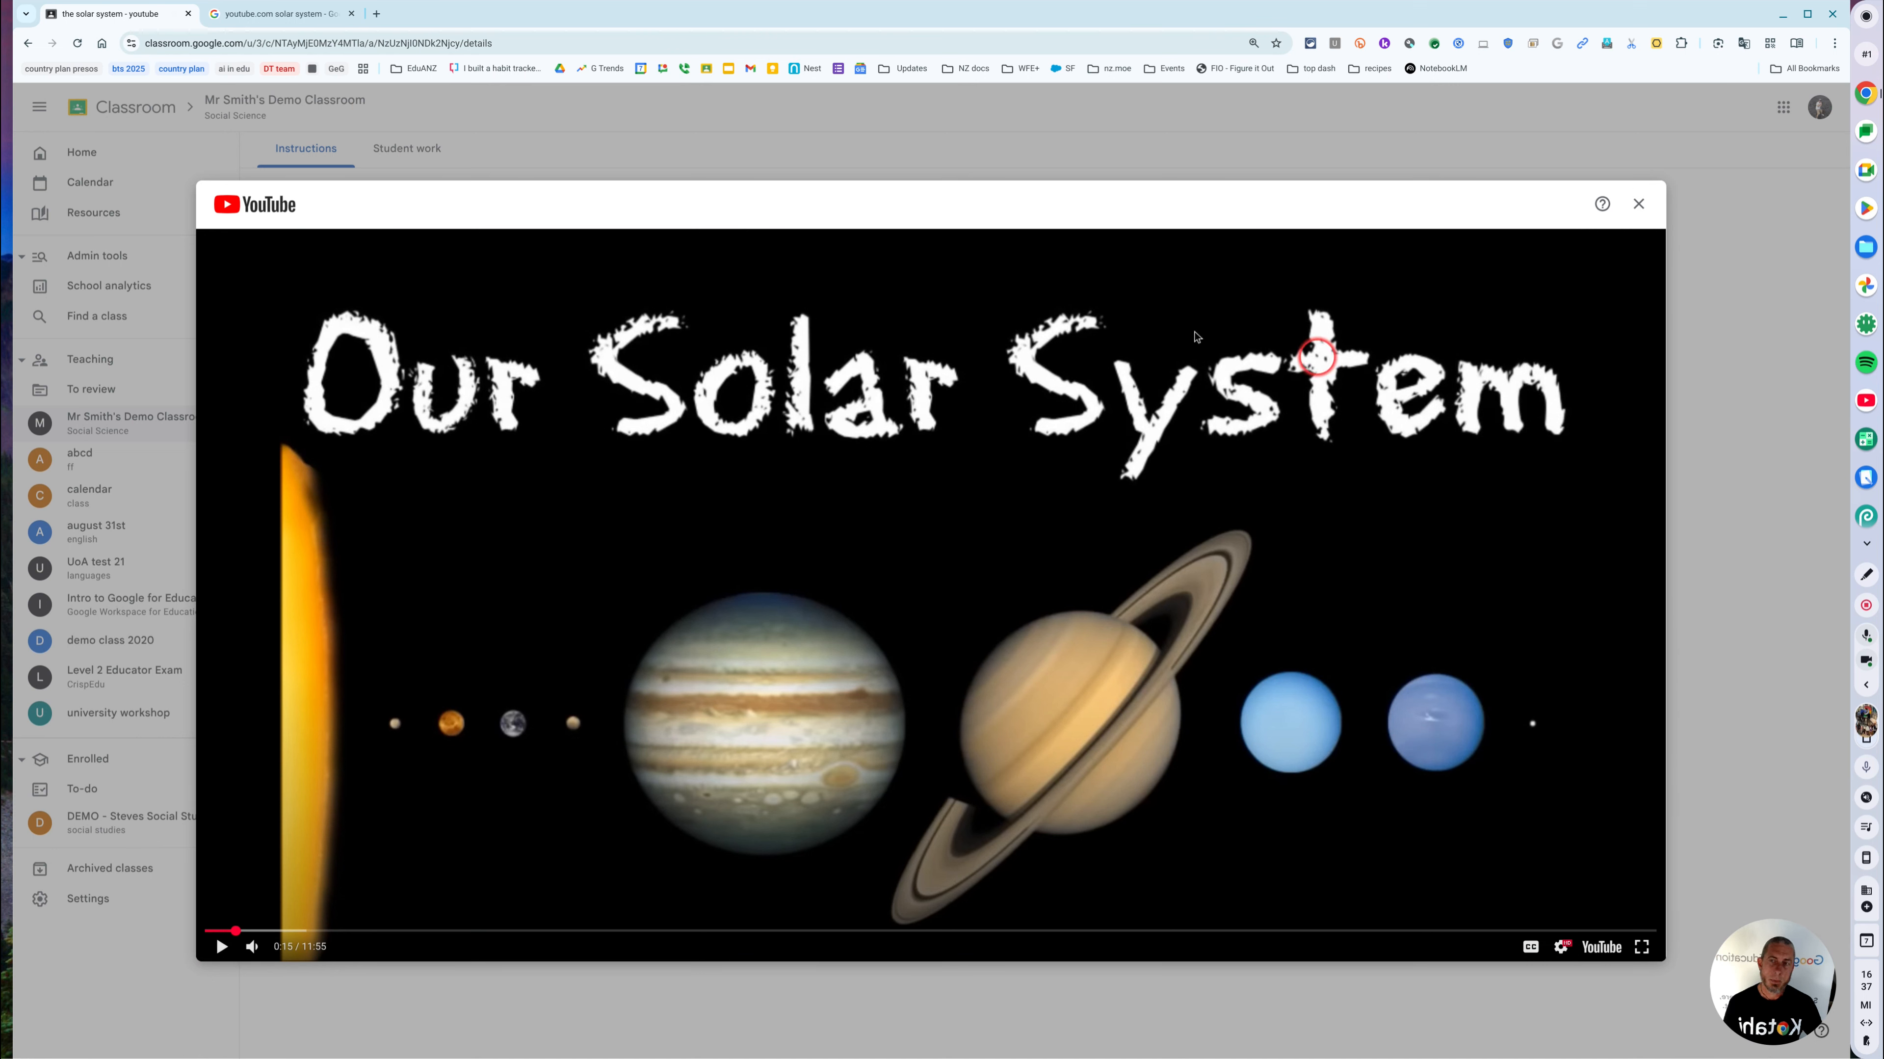
left_click(1638, 203)
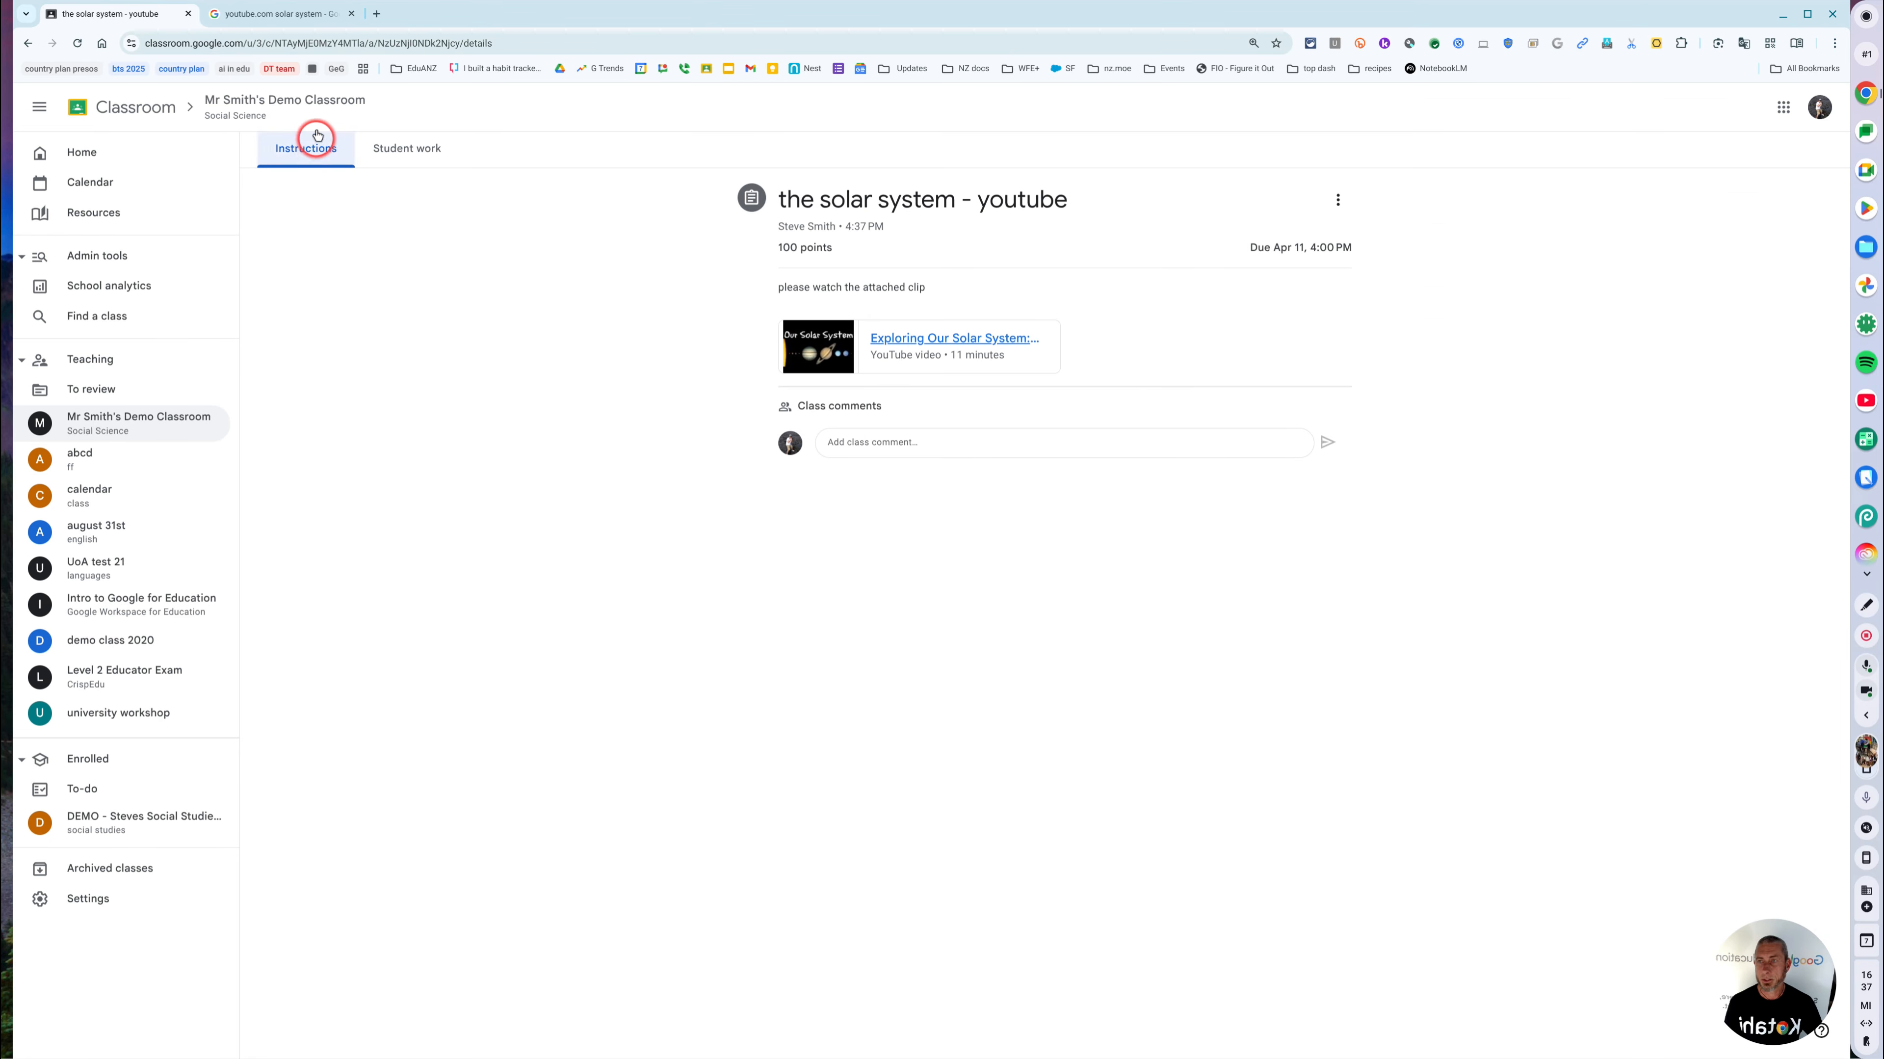
Step: Create a new assignment titled "our solar system - with questions" with the instructions "please watch and answer the questions"
left_click(321, 101)
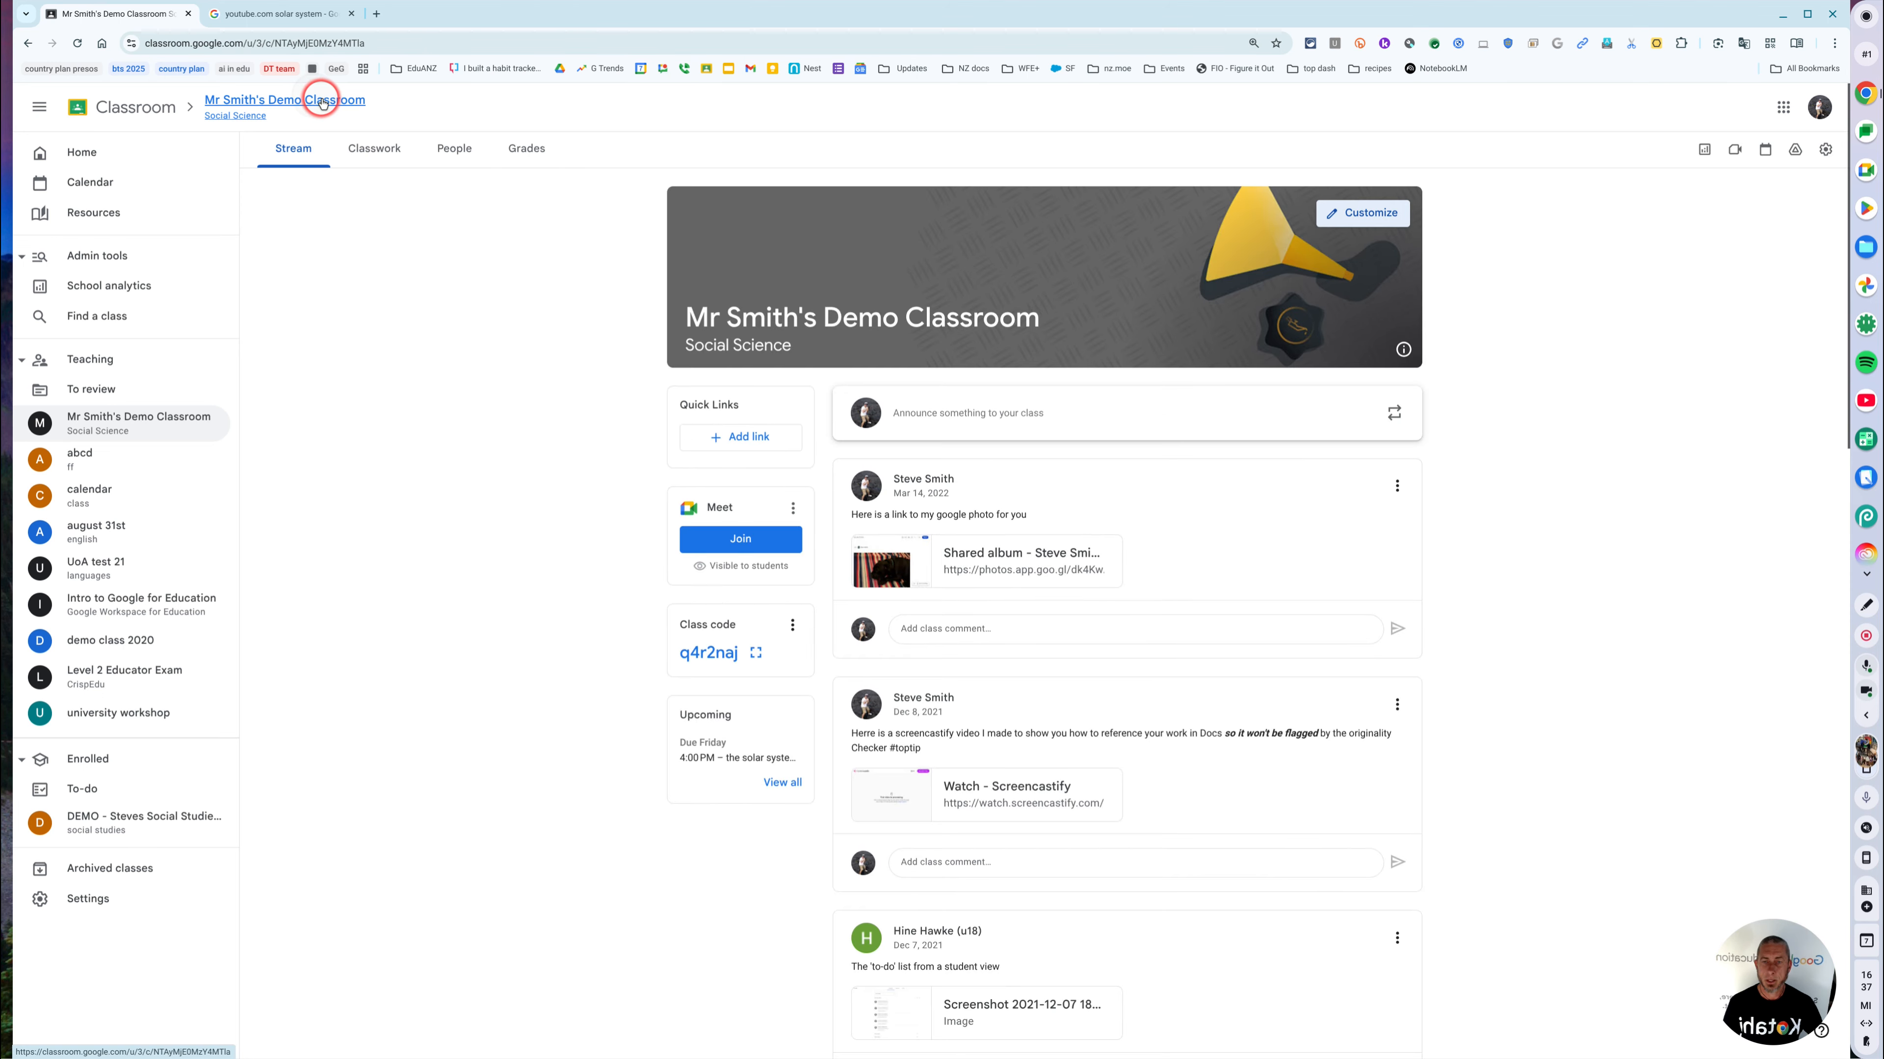
left_click(381, 154)
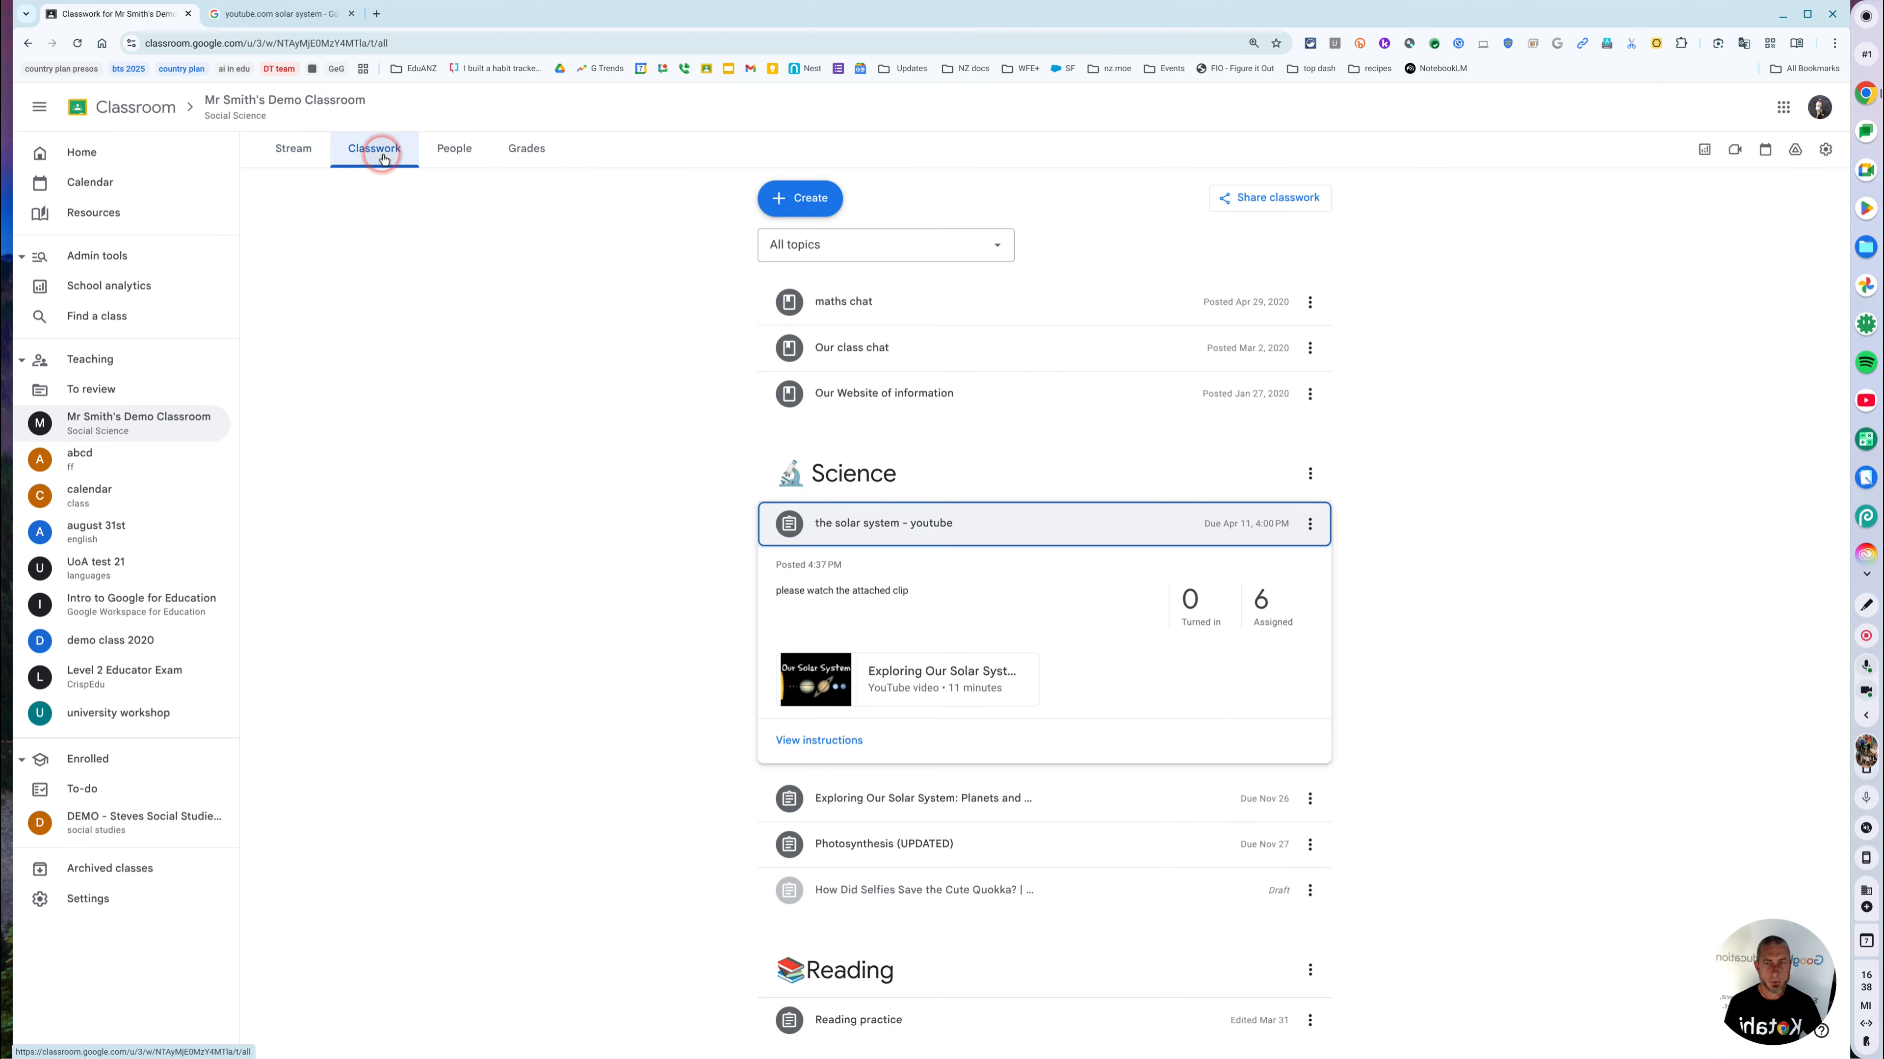
left_click(802, 200)
left_click(820, 247)
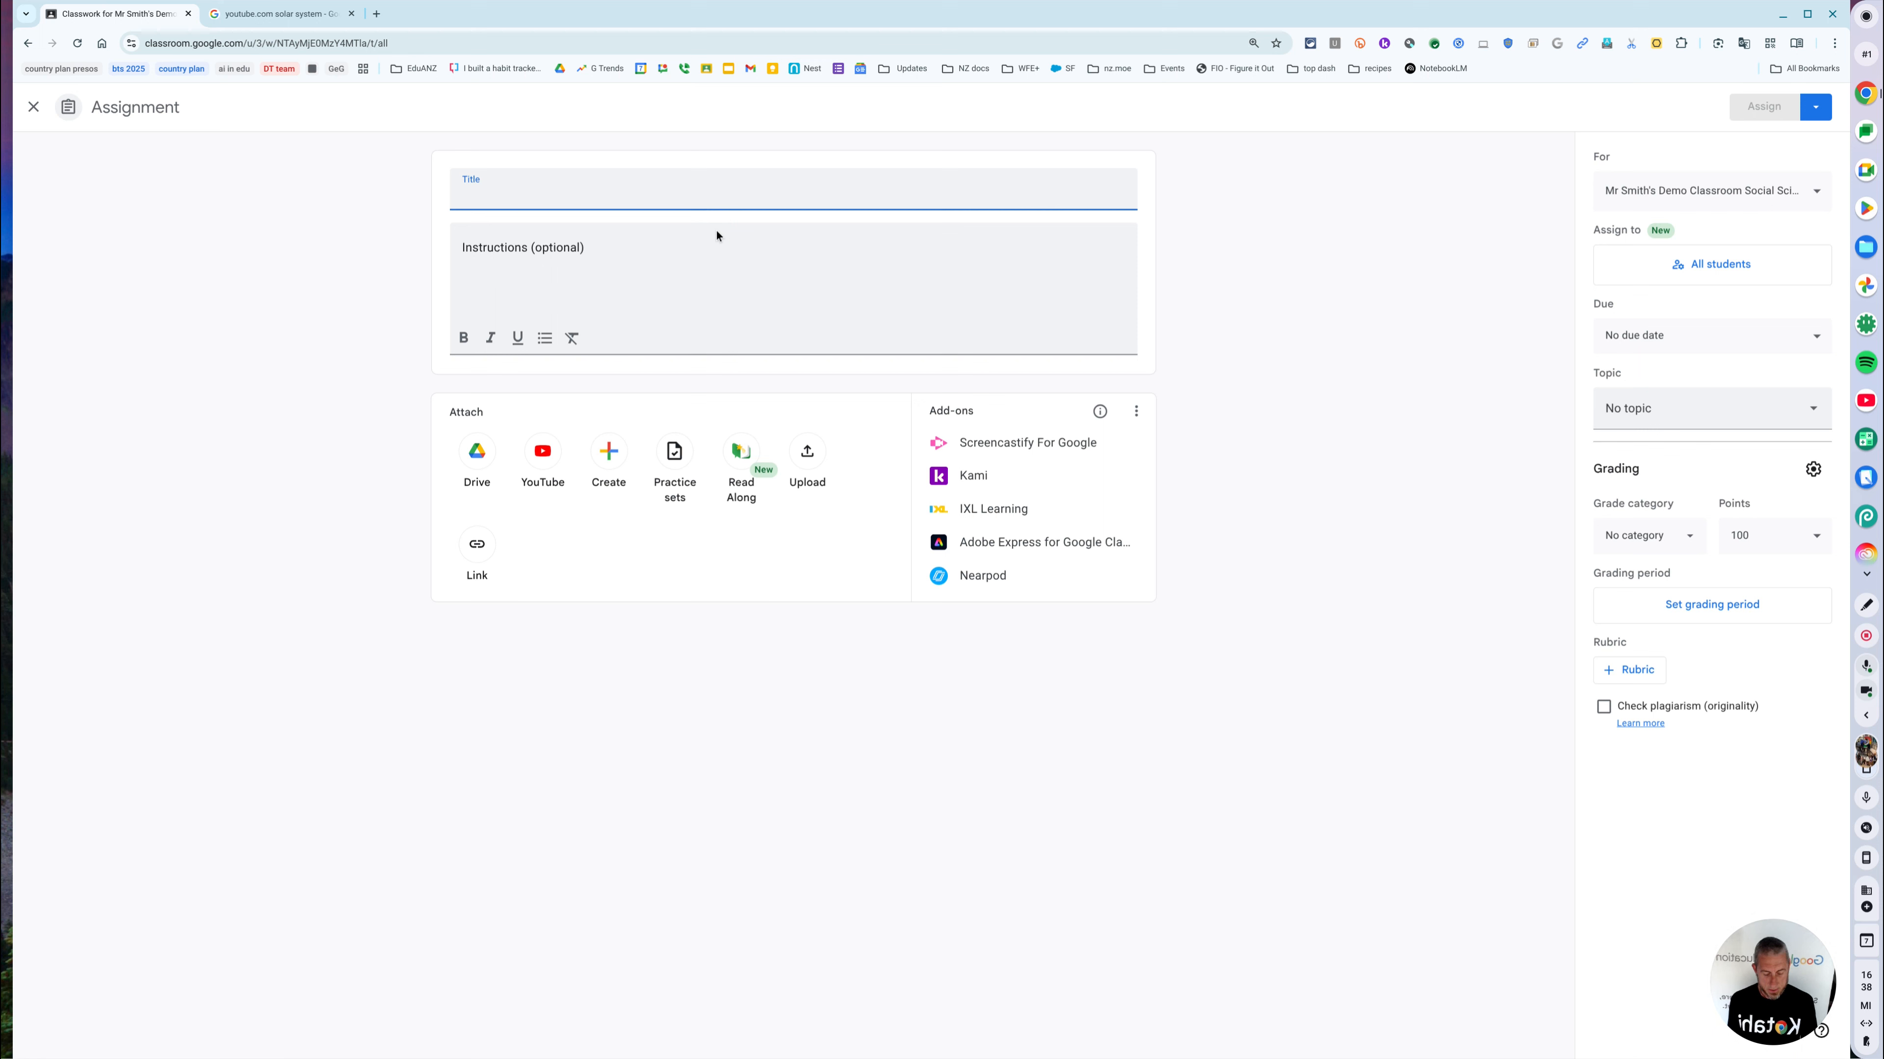
type("our solar")
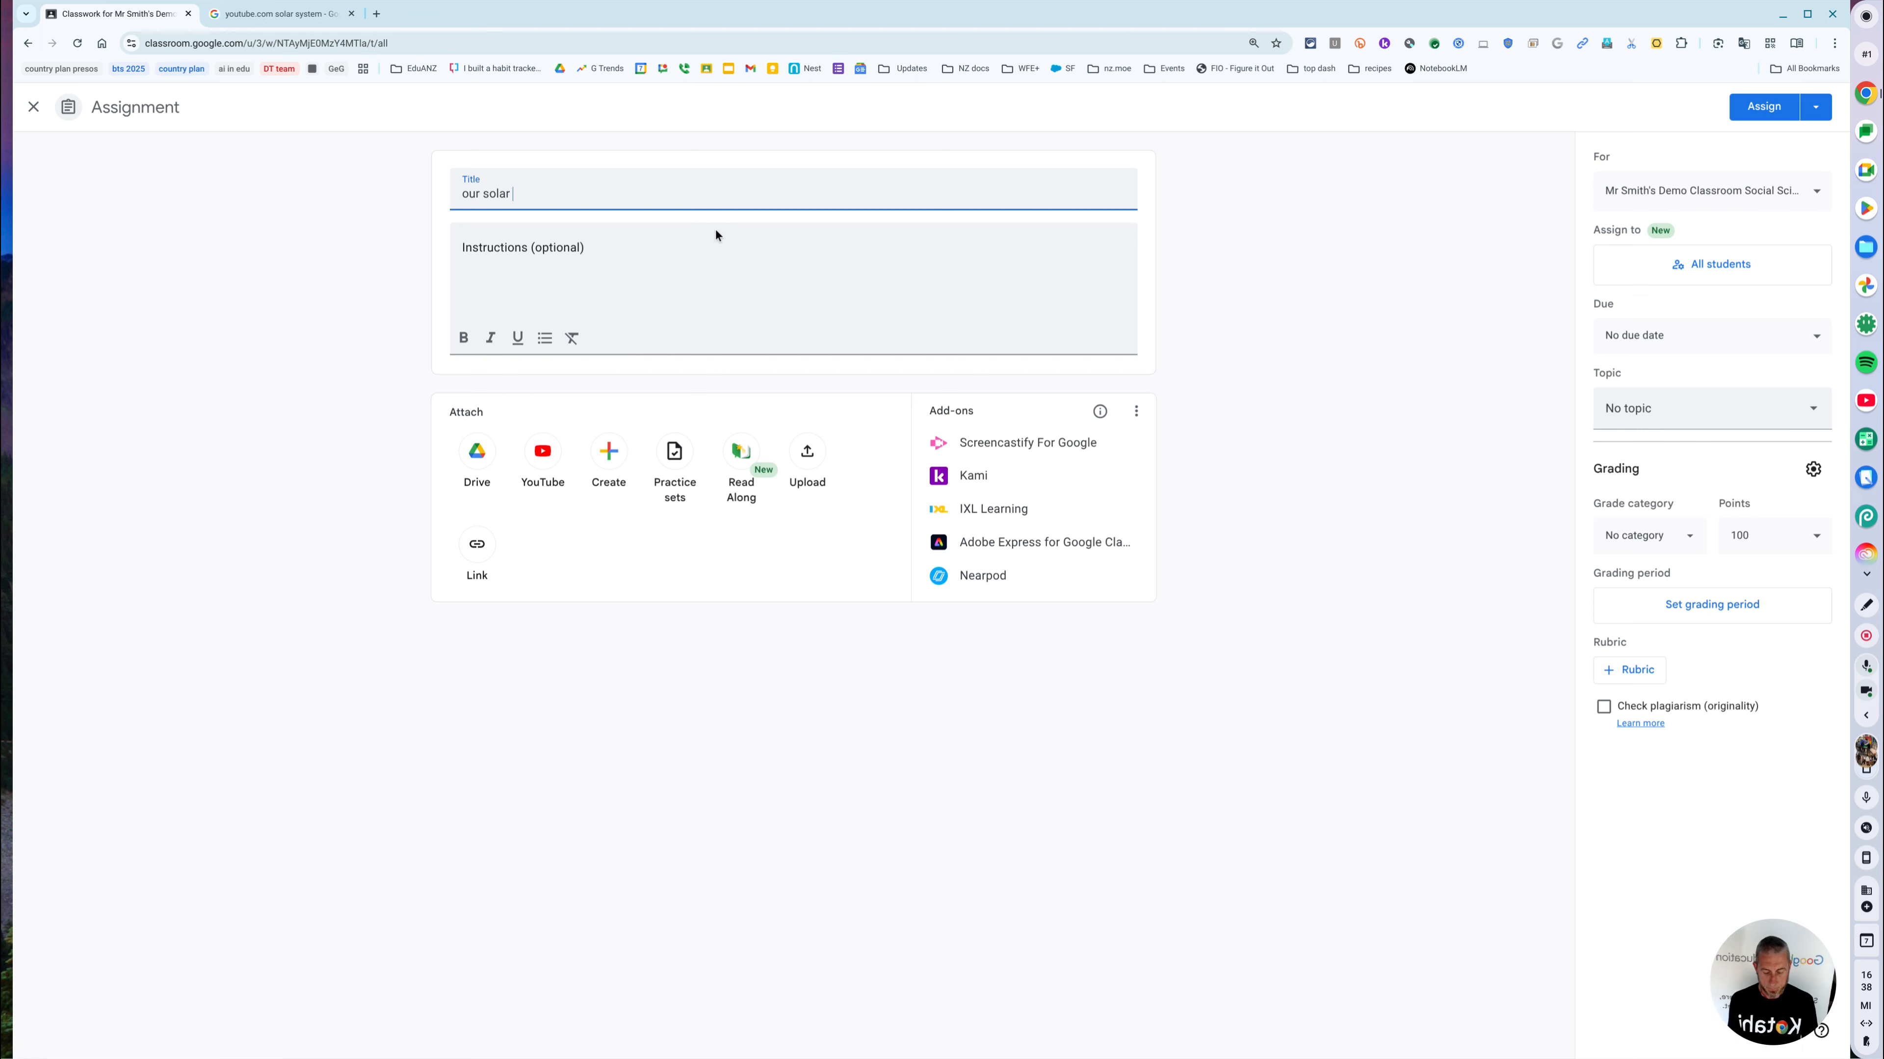
type(" system")
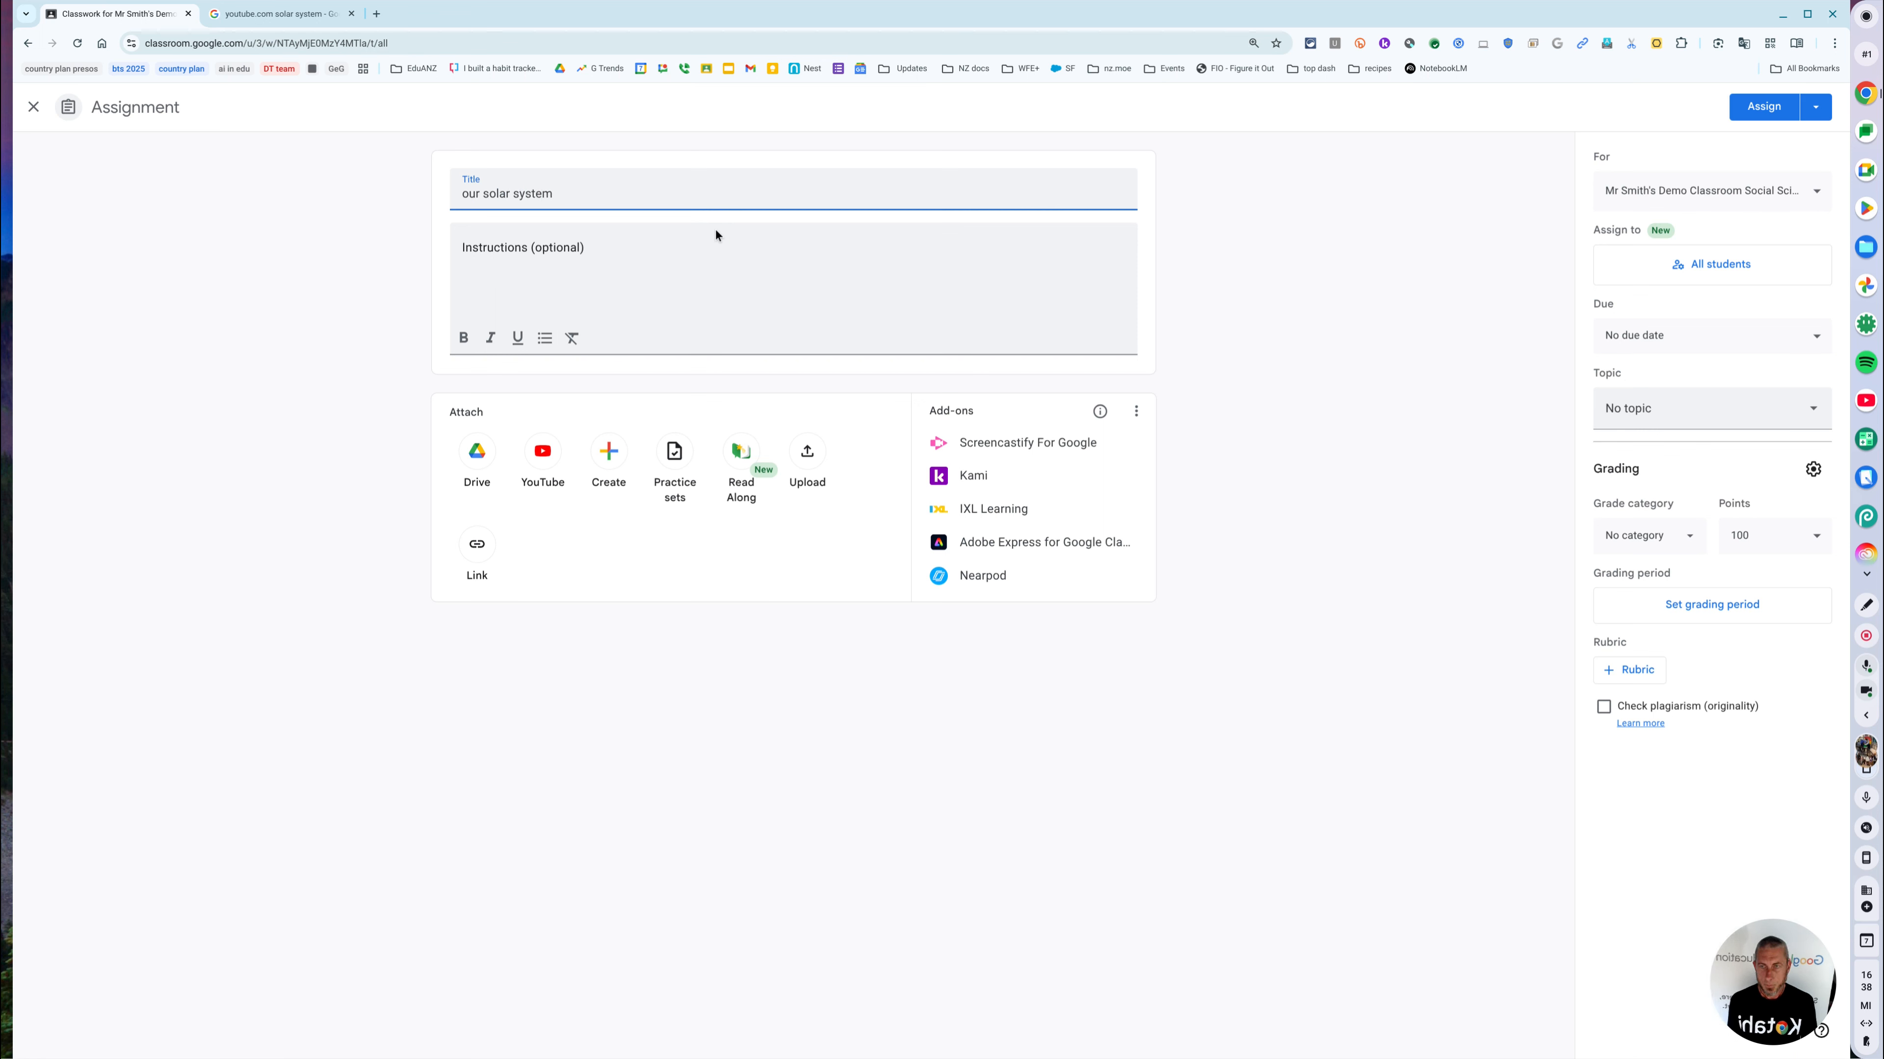
type(" - with questions")
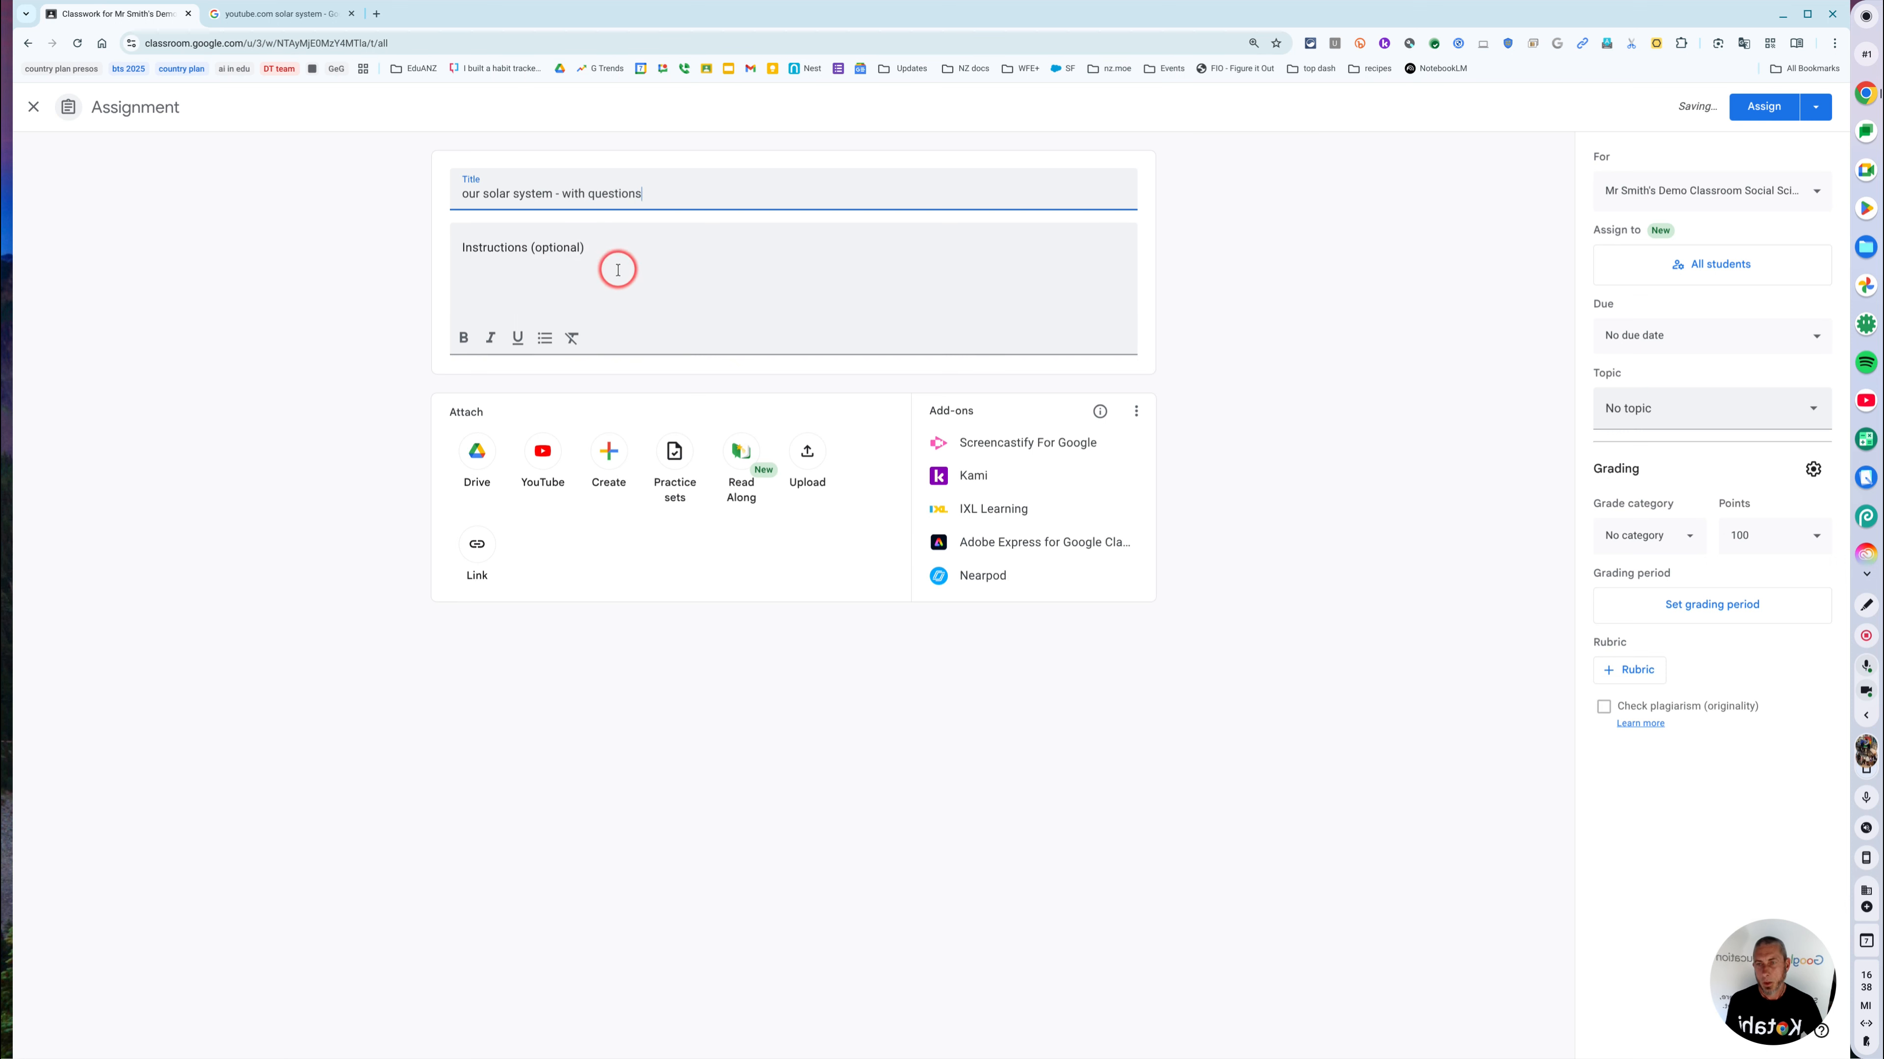
left_click(527, 247)
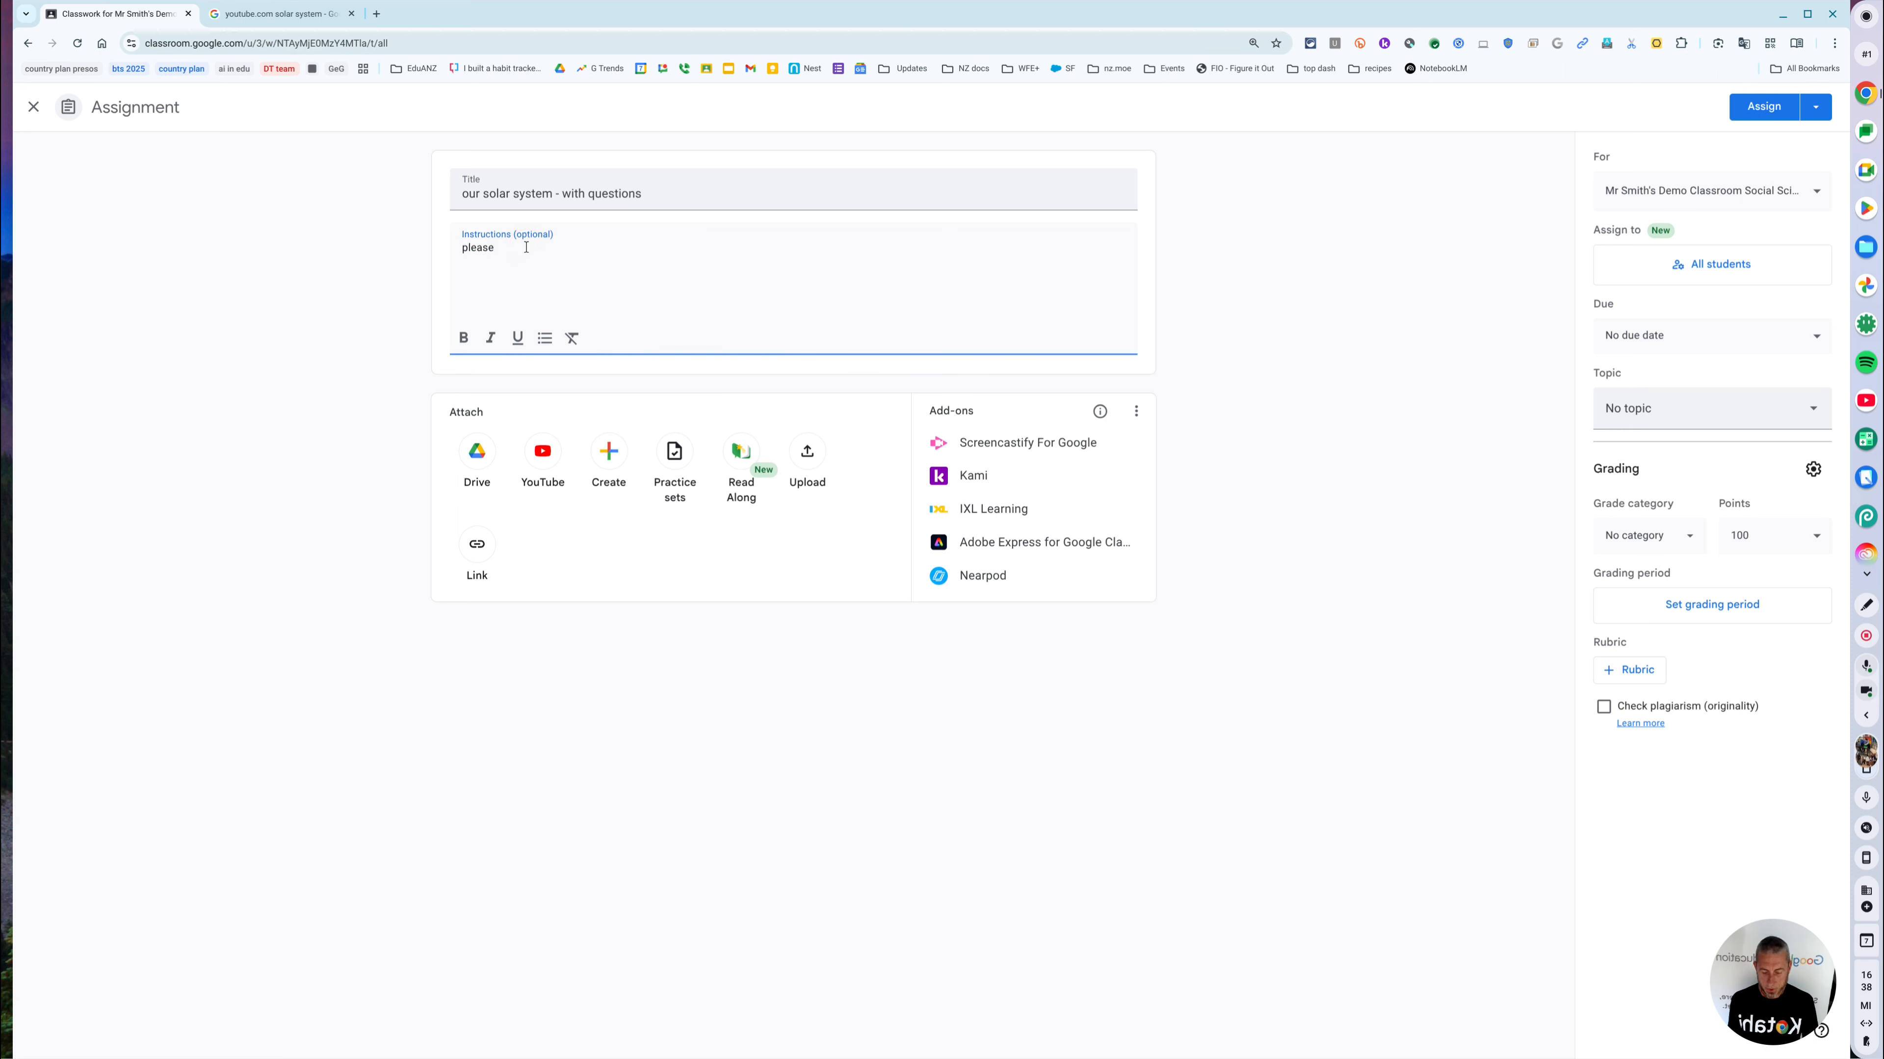
type("please watch and answer the ")
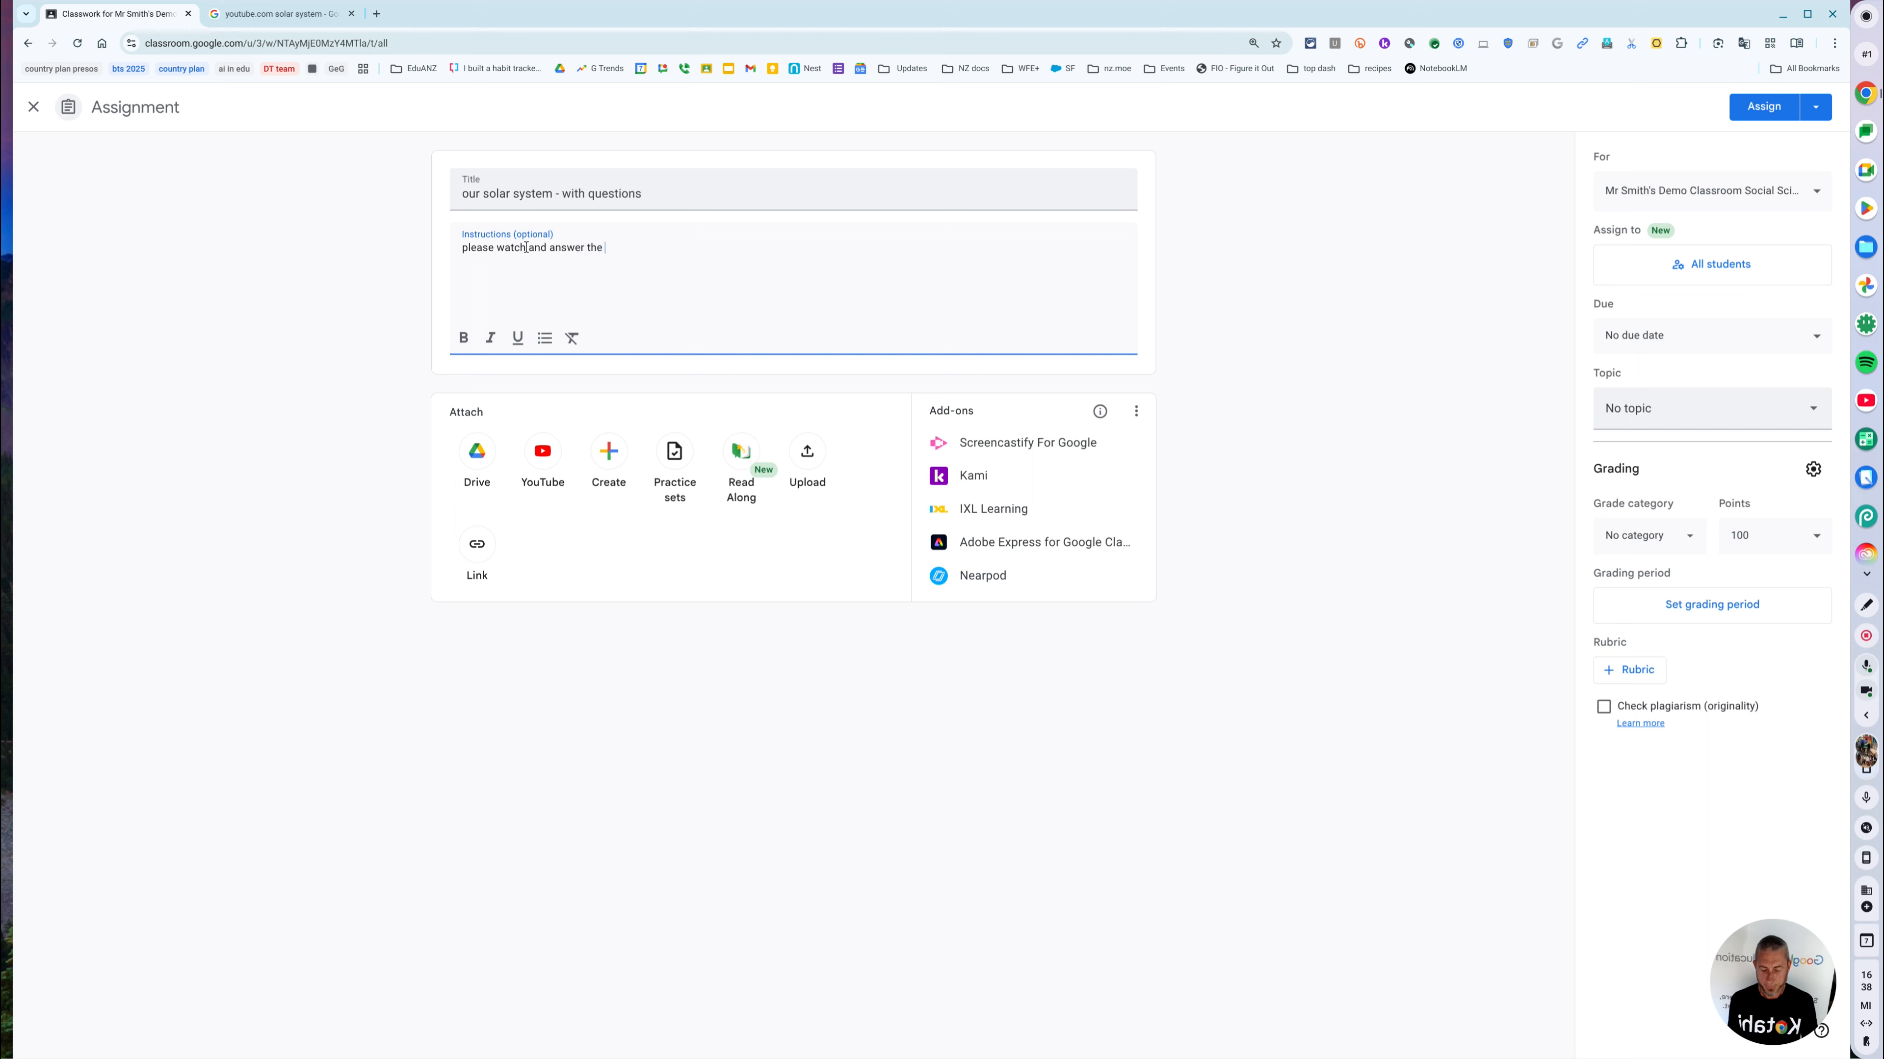
type("questions")
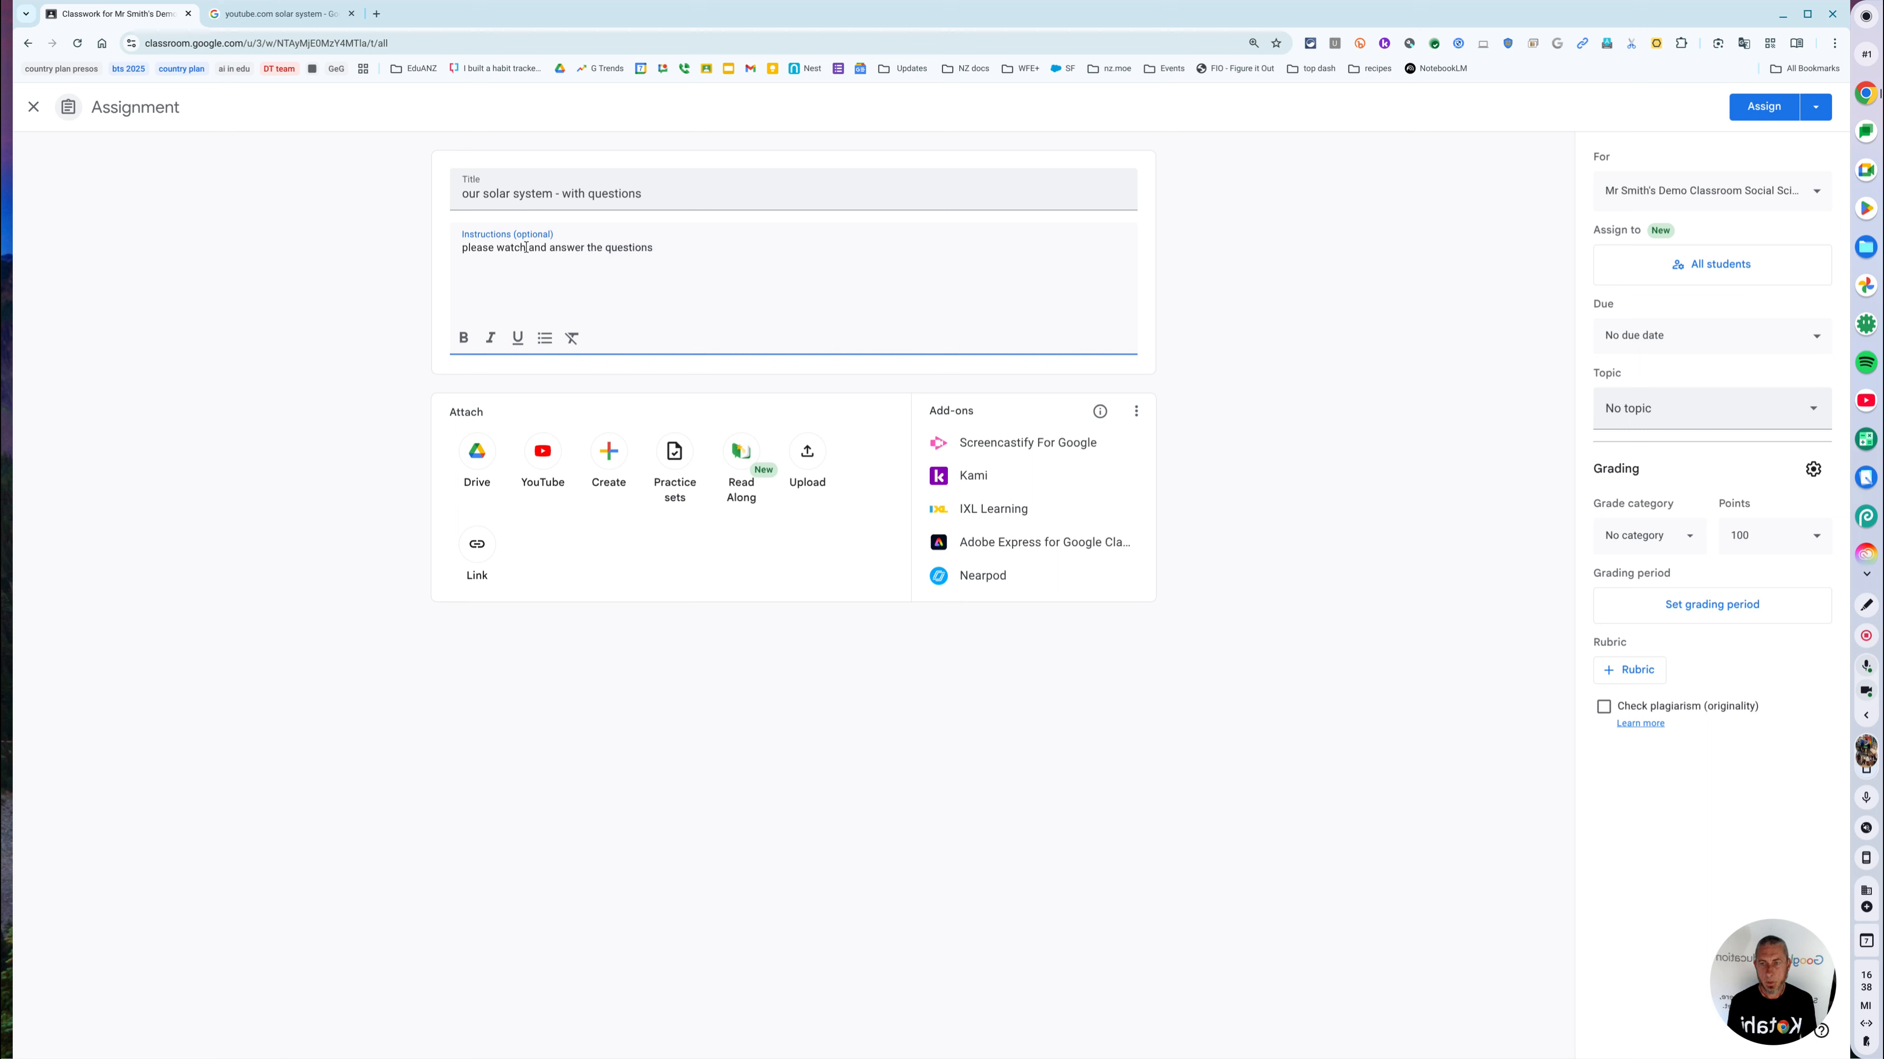
left_click(546, 466)
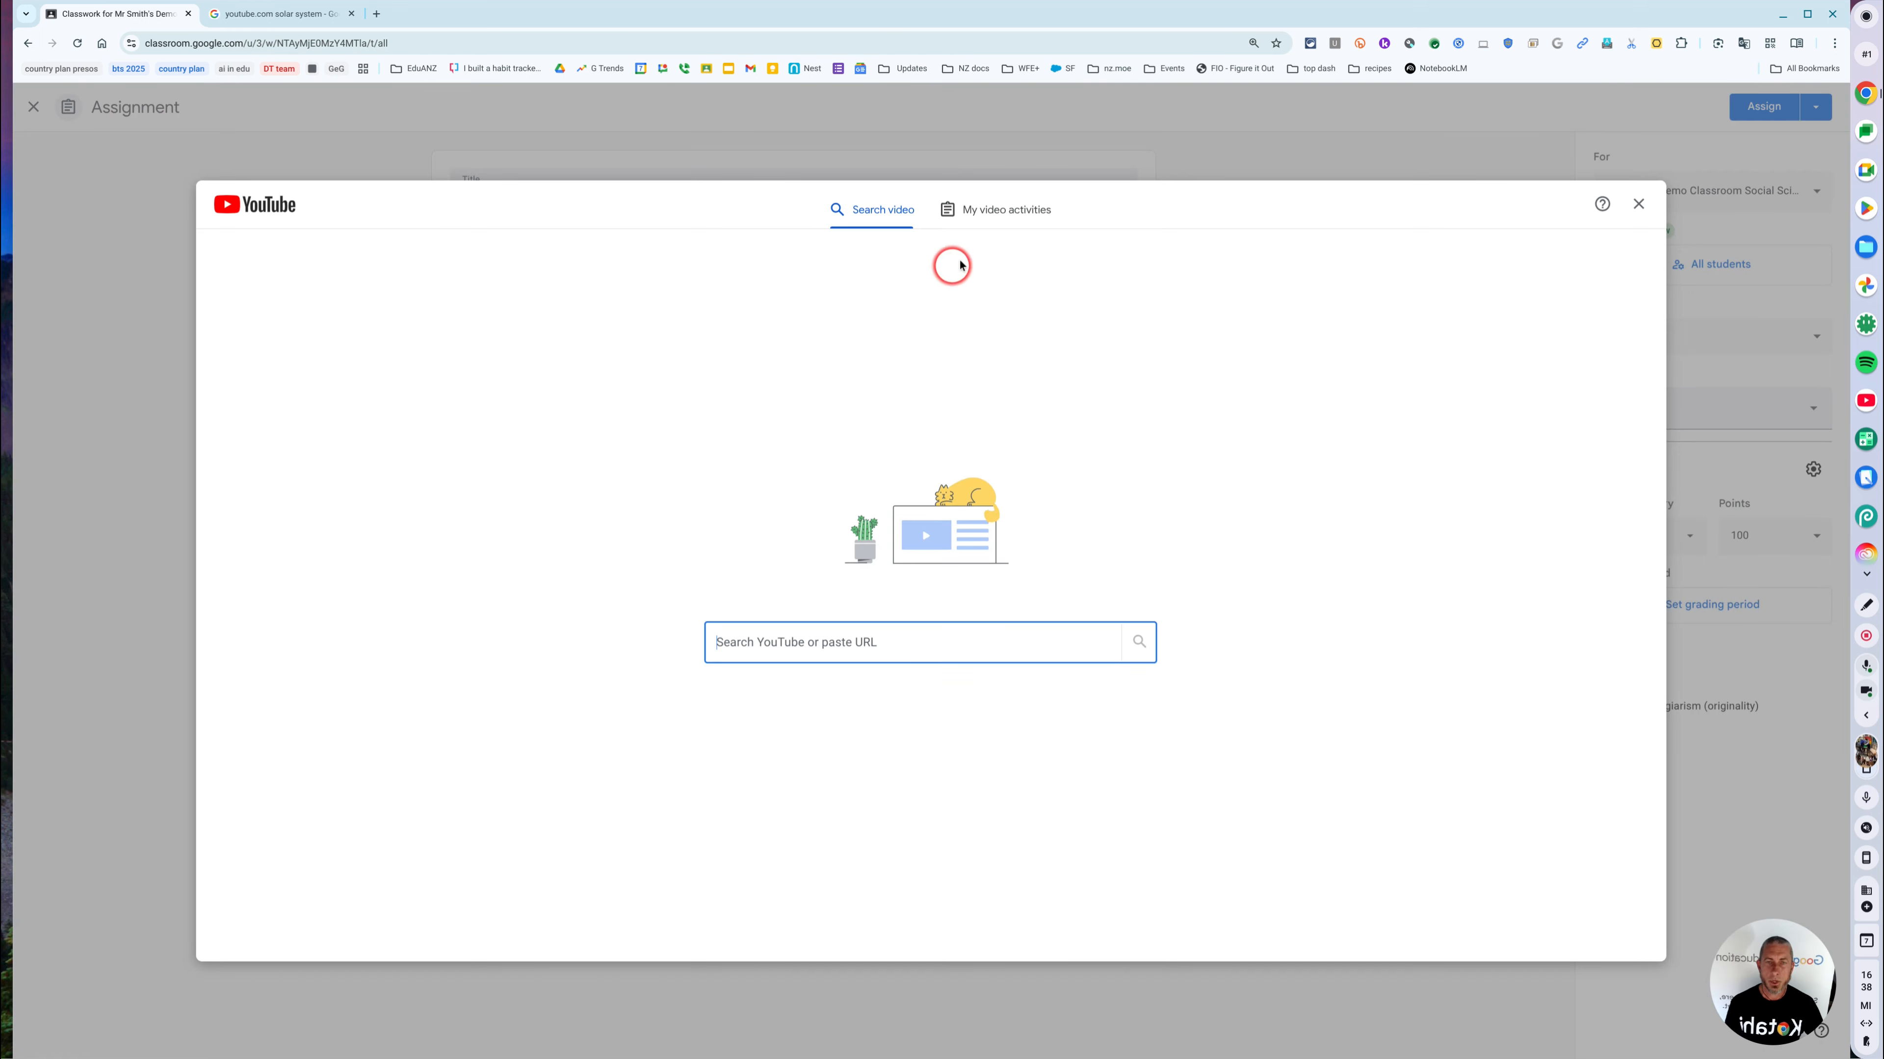
left_click(1005, 210)
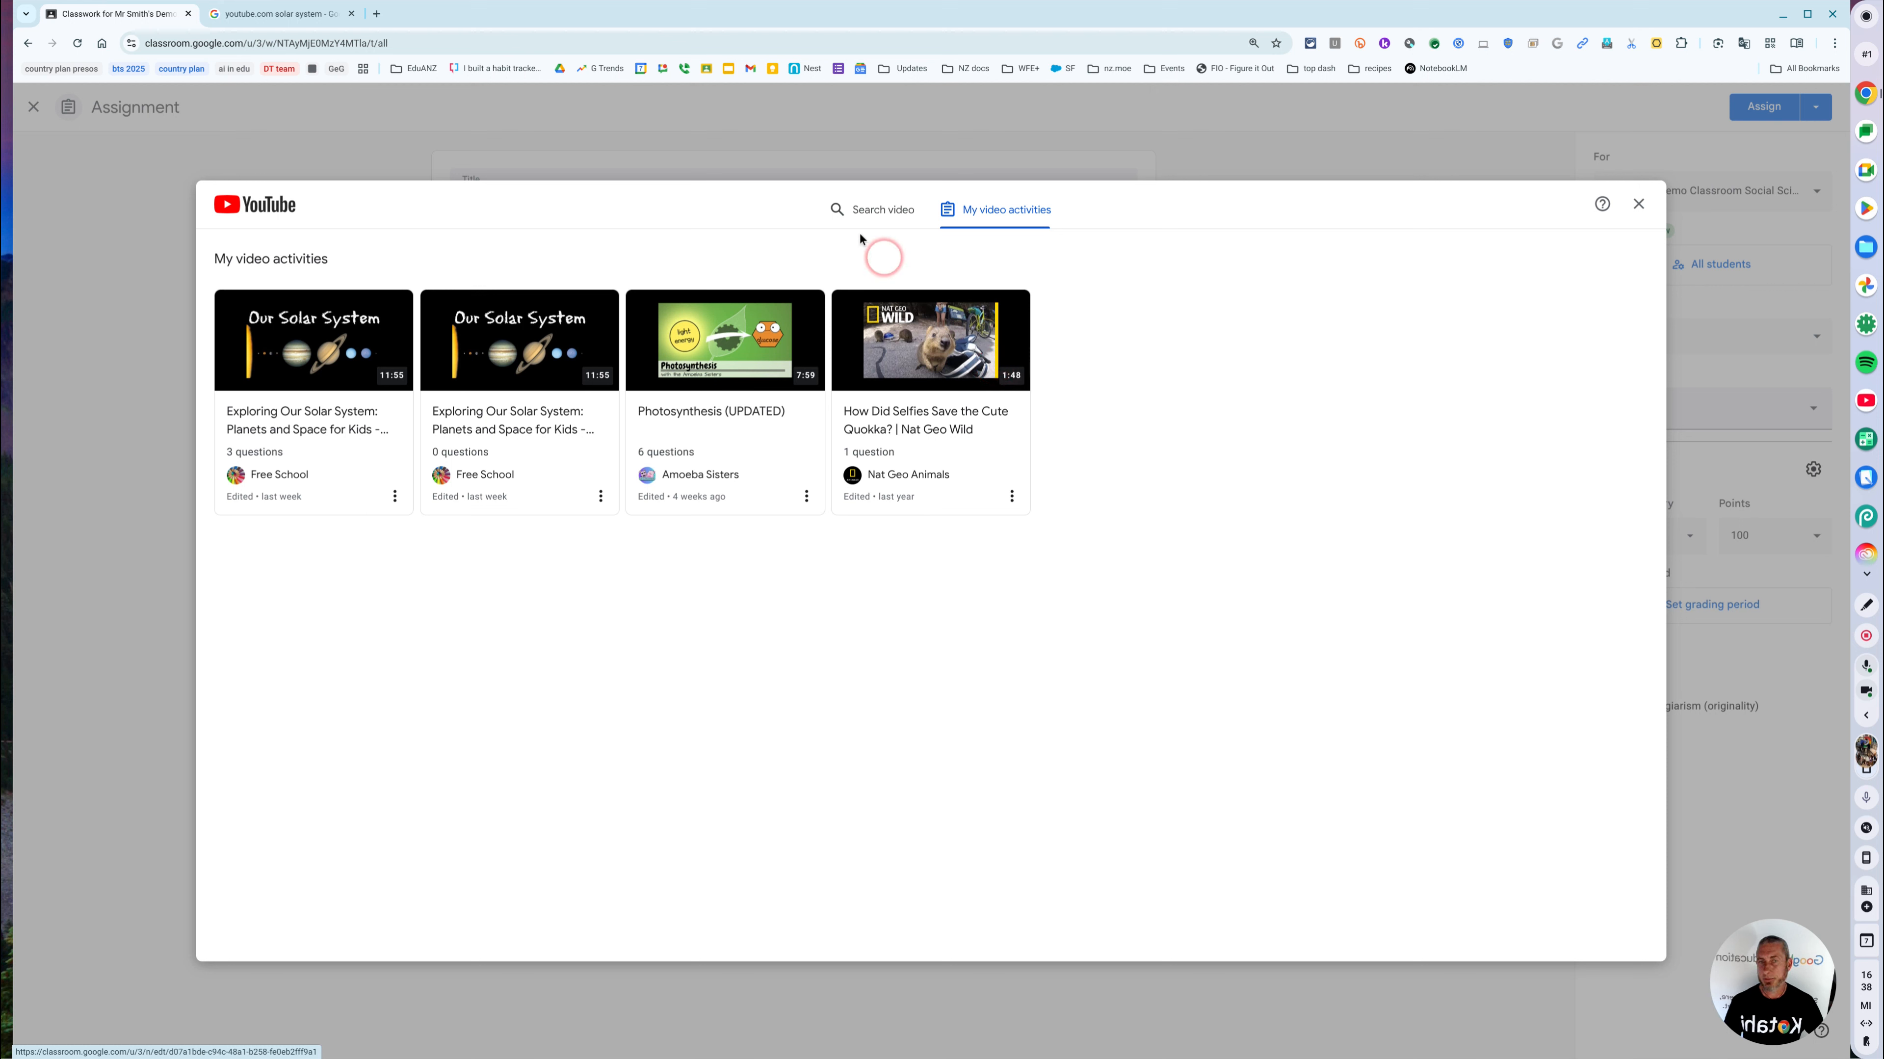
left_click(876, 209)
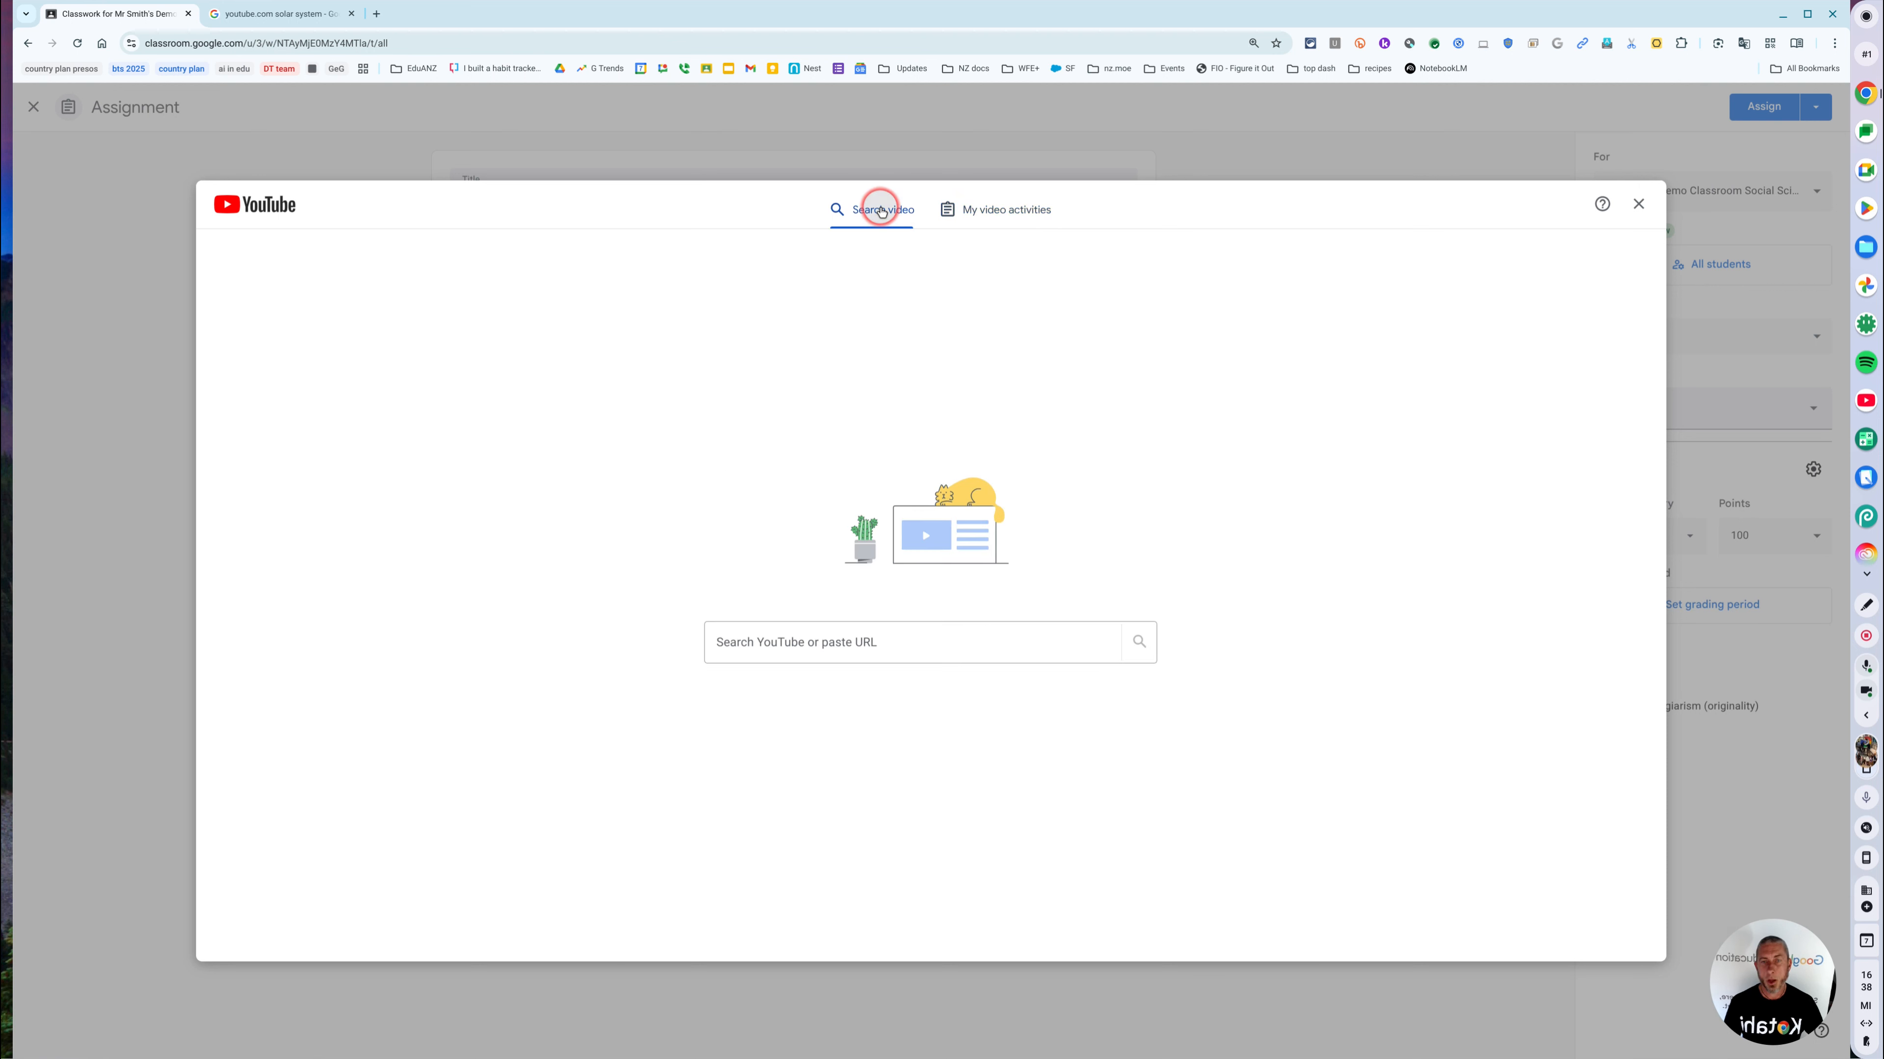
left_click(855, 642)
type("https://youtu.be/Qd6nLM2QlWw")
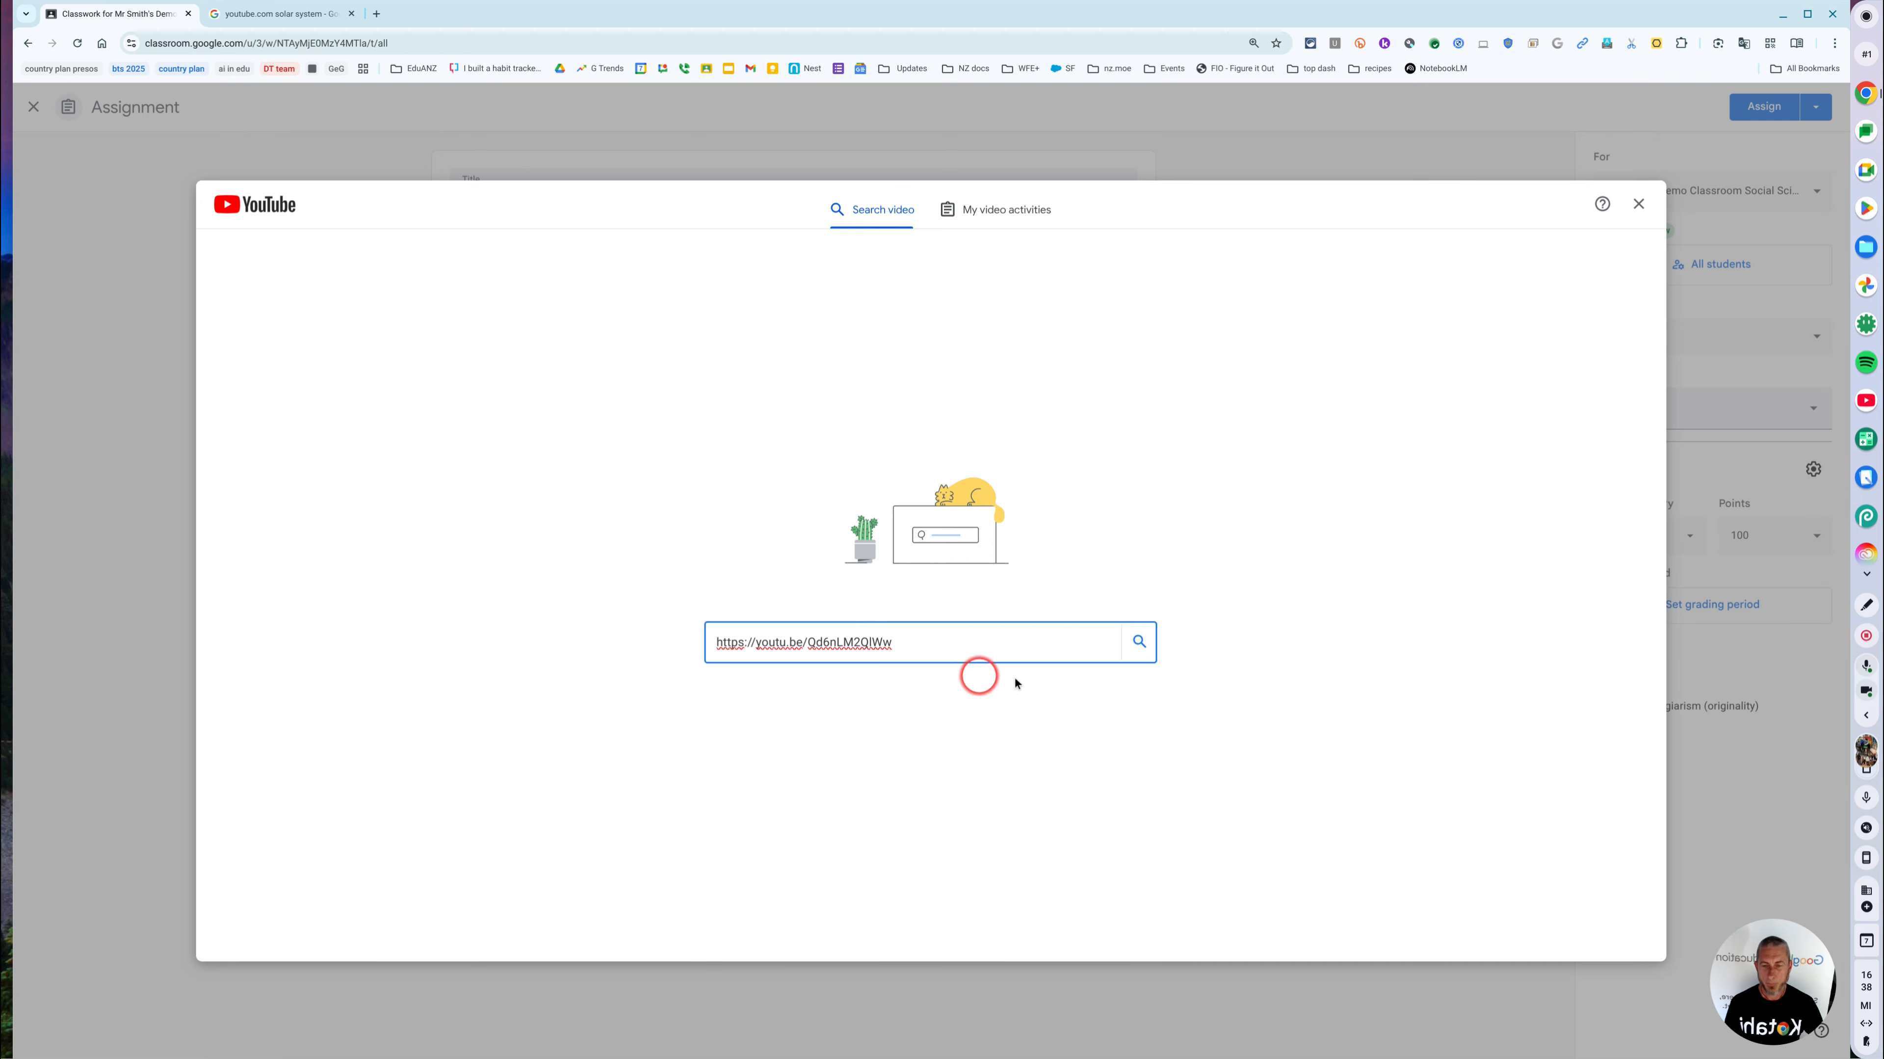
left_click(1134, 660)
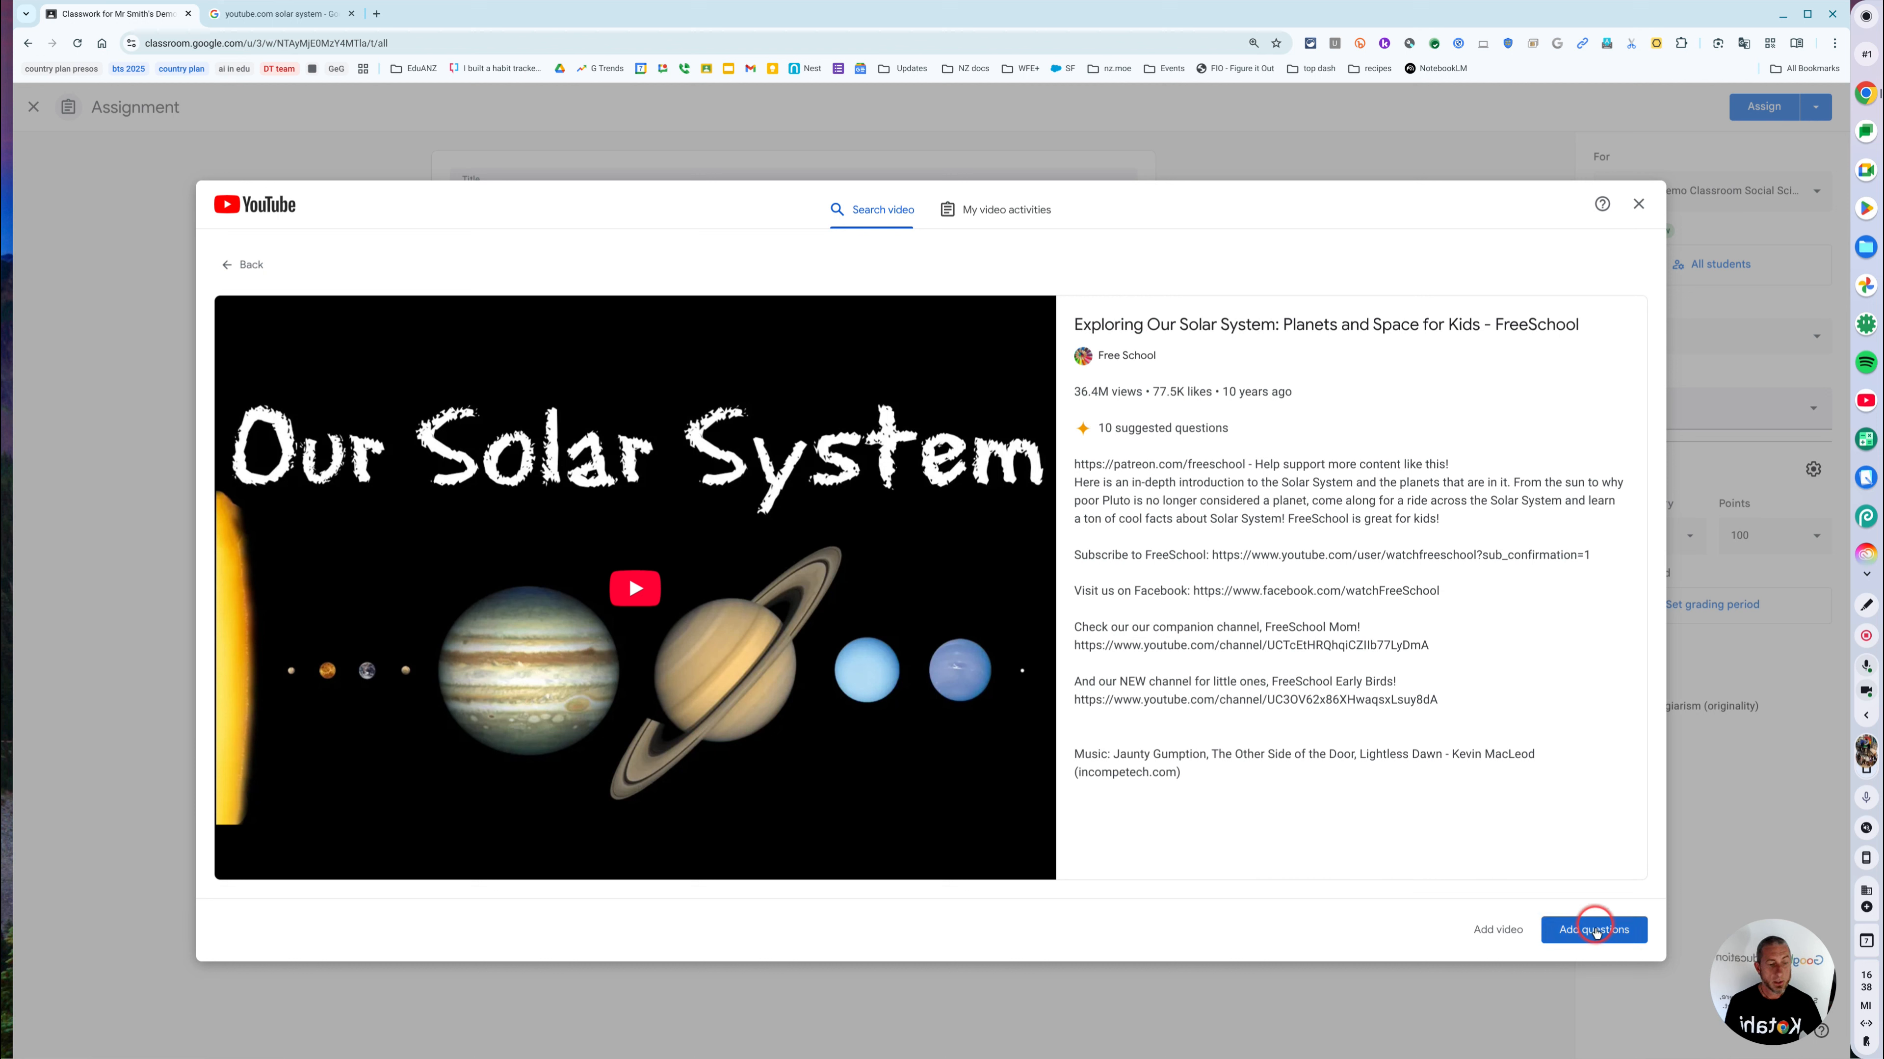
left_click(1597, 936)
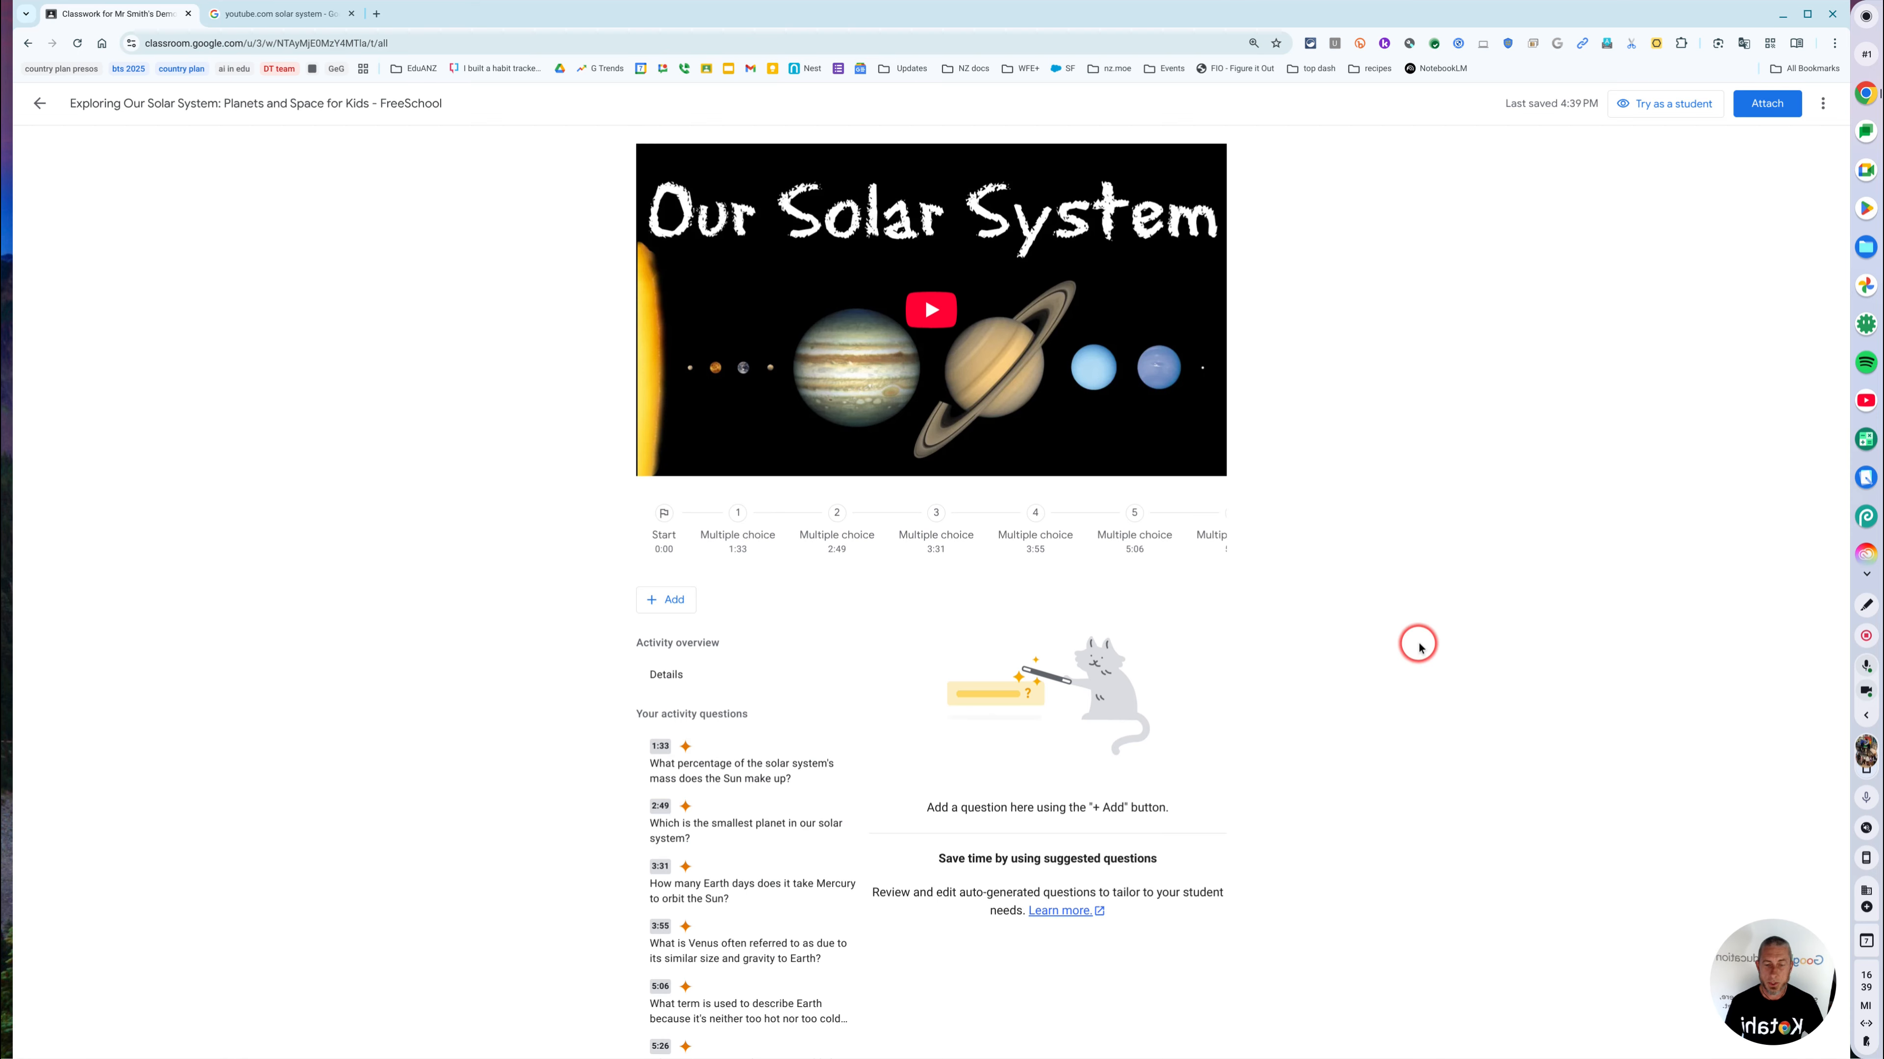
Step: Review the suggested questions and add a blank multiple choice question at 0:01 of the video
scroll(1426, 645, "down", 2)
scroll(1359, 819, "up", 2)
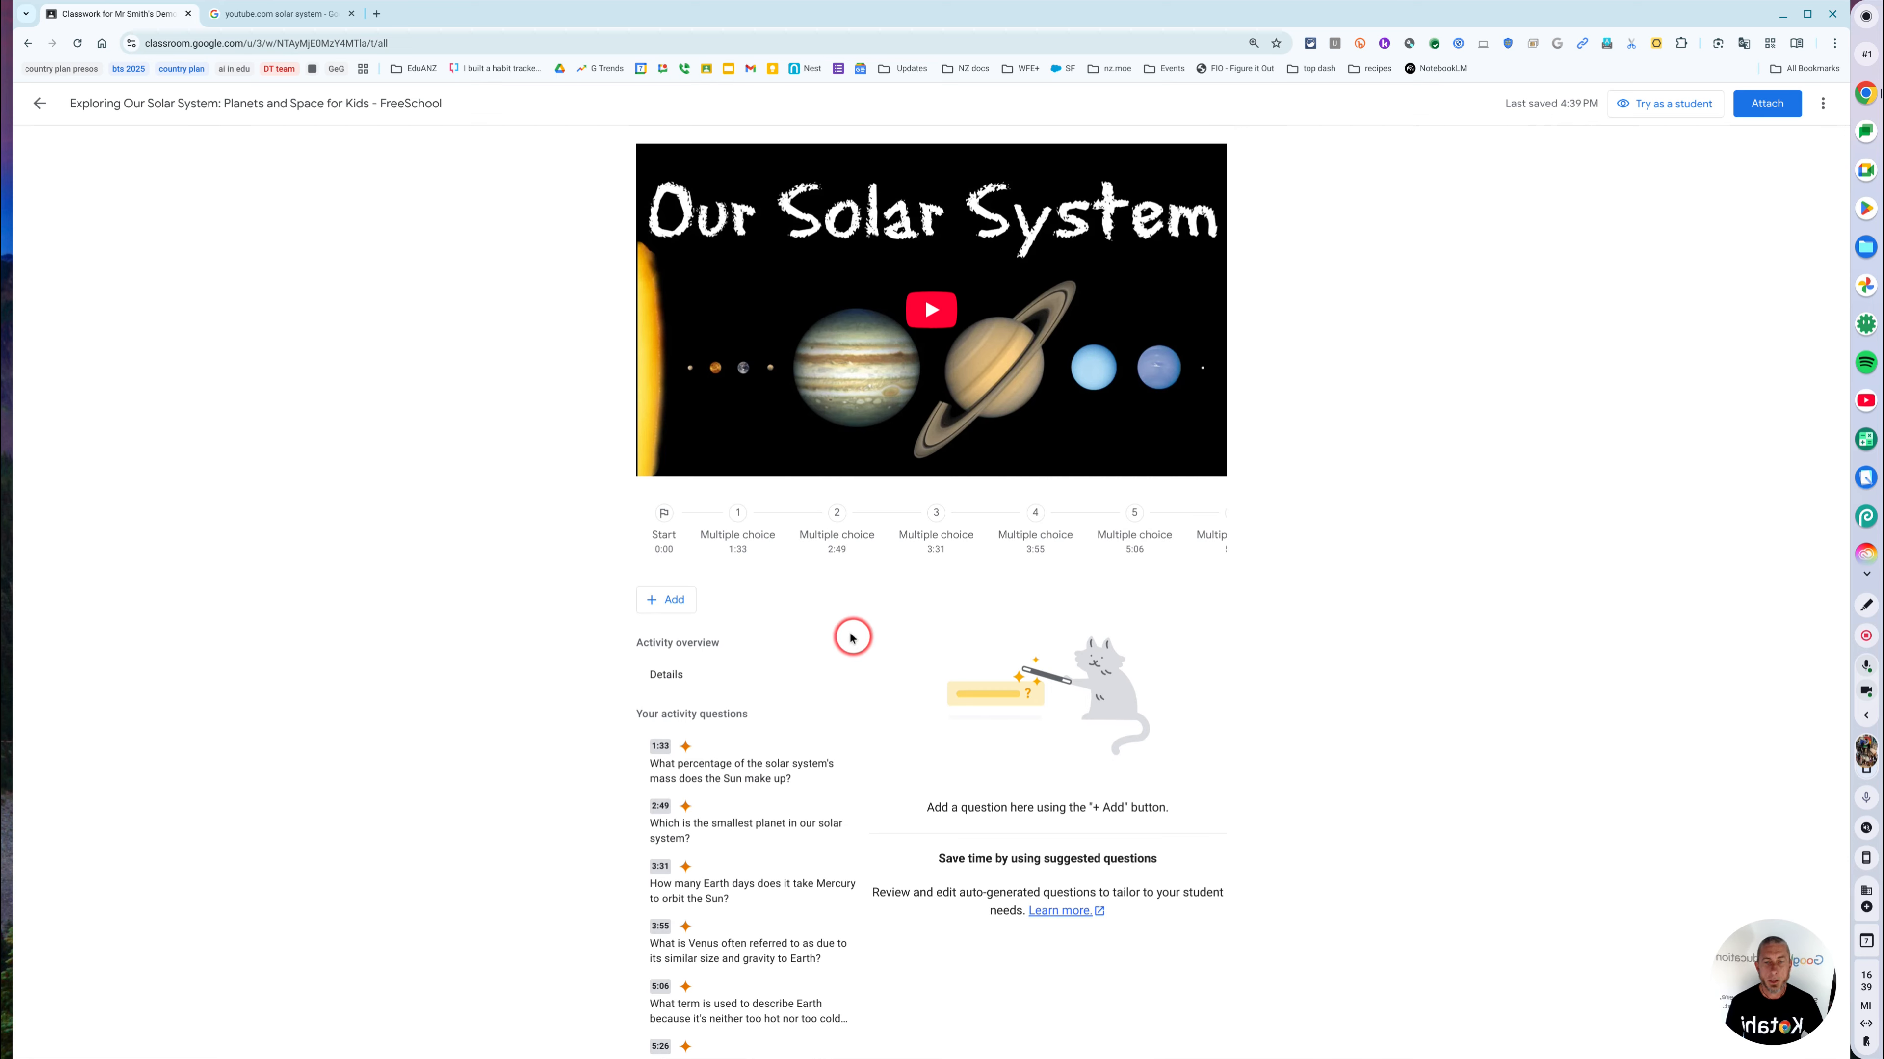
scroll(1403, 745, "down", 4)
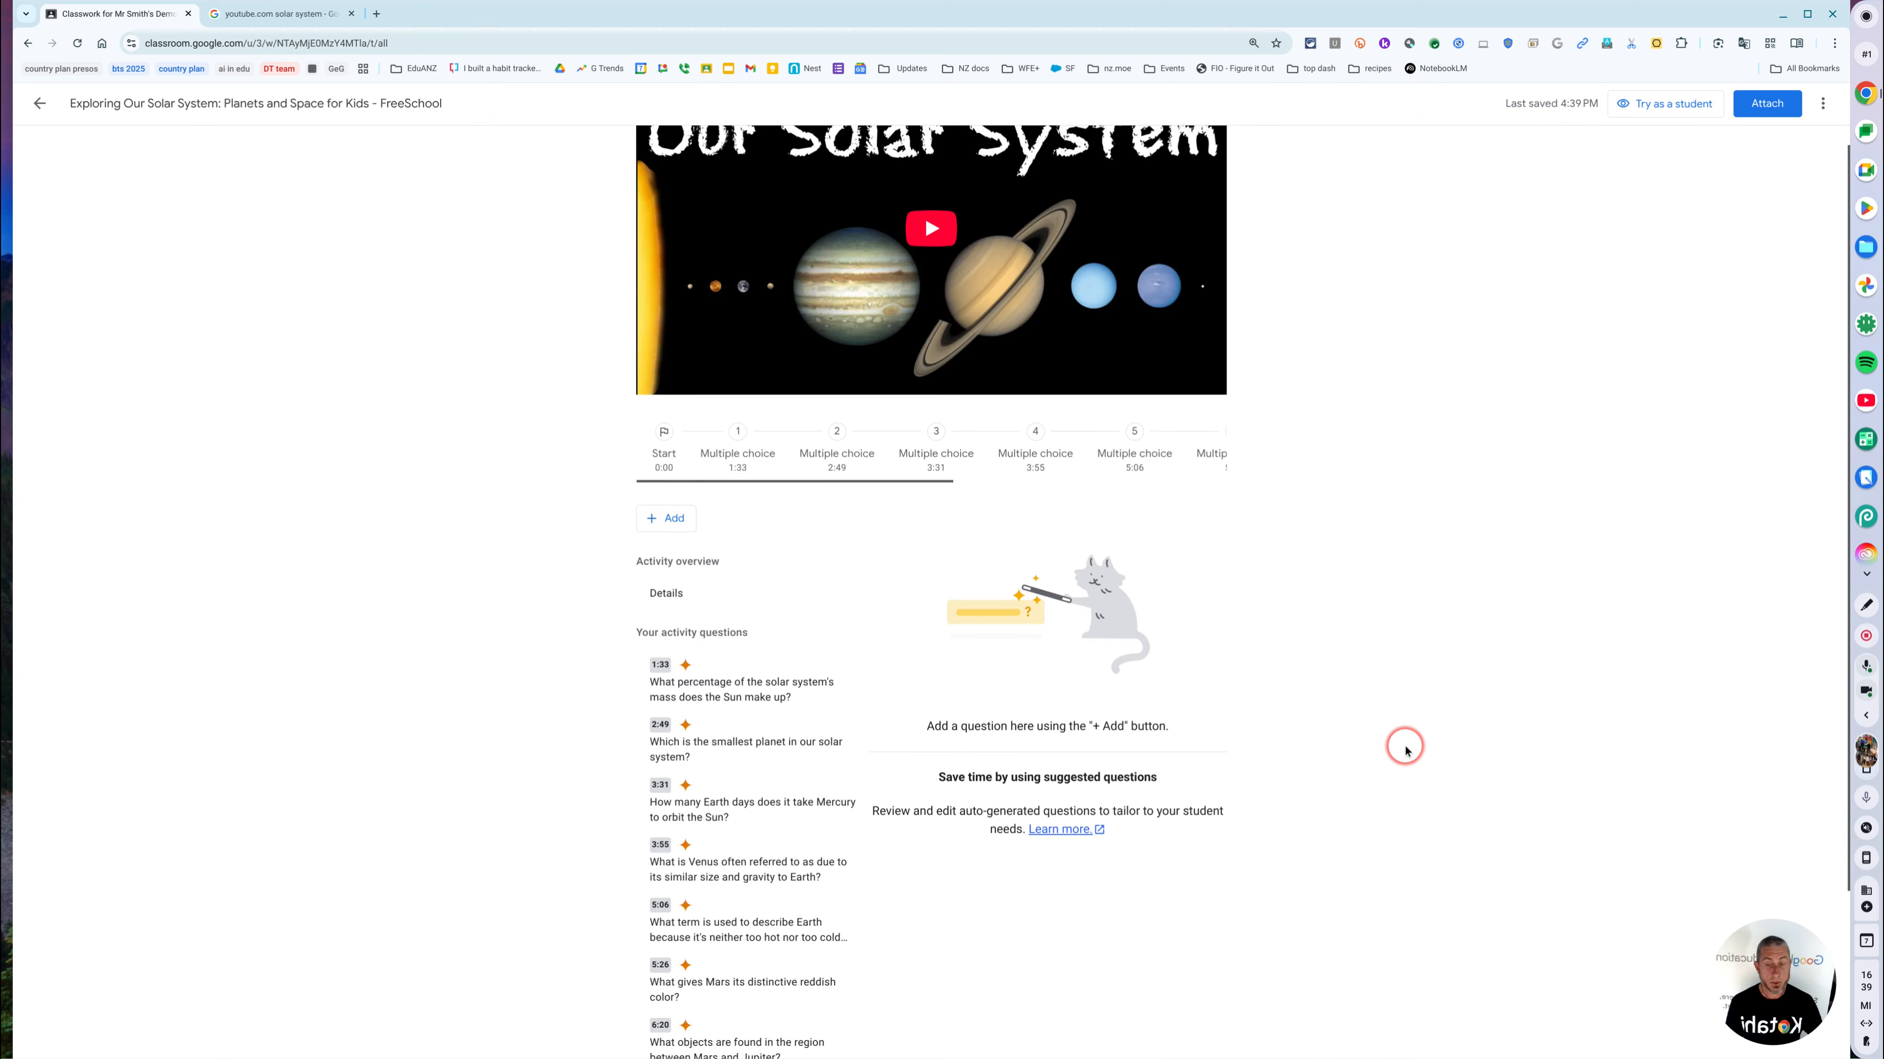
scroll(741, 822, "down", 4)
scroll(769, 870, "up", 8)
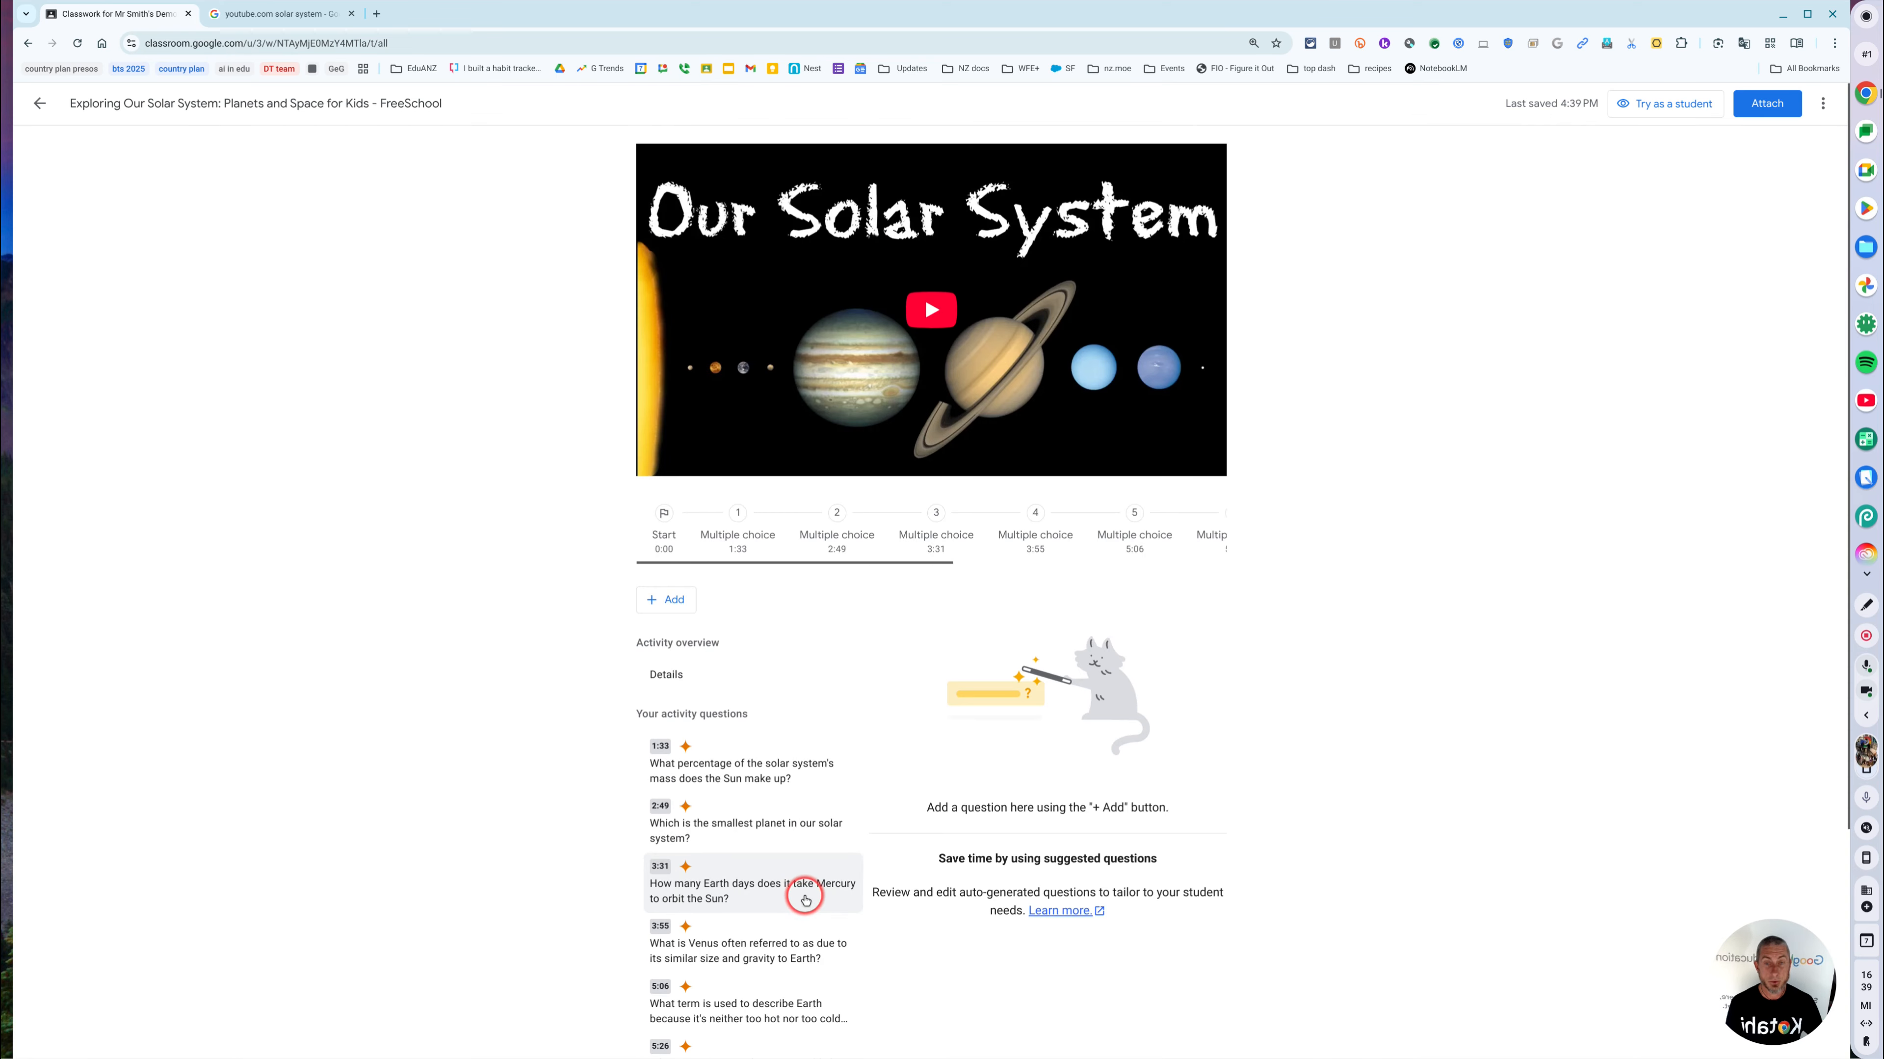
left_click(676, 598)
left_click(719, 635)
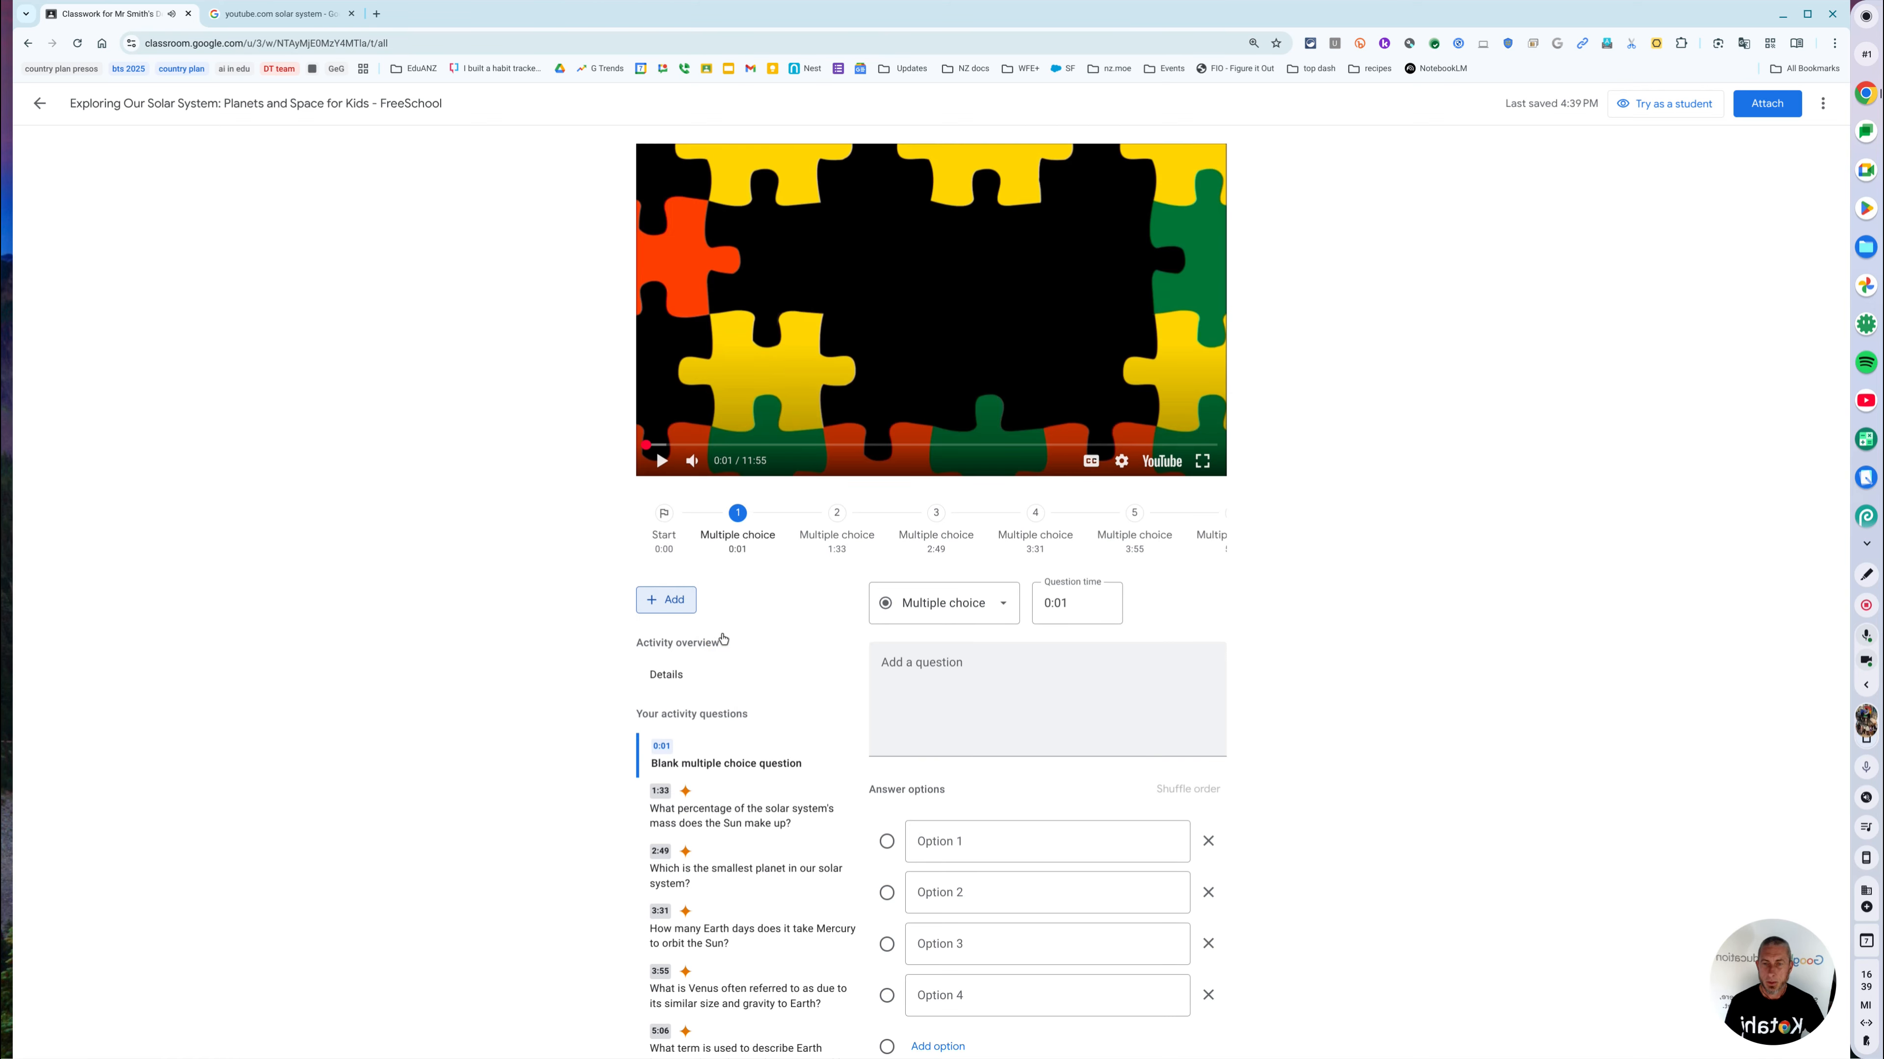
left_click(739, 516)
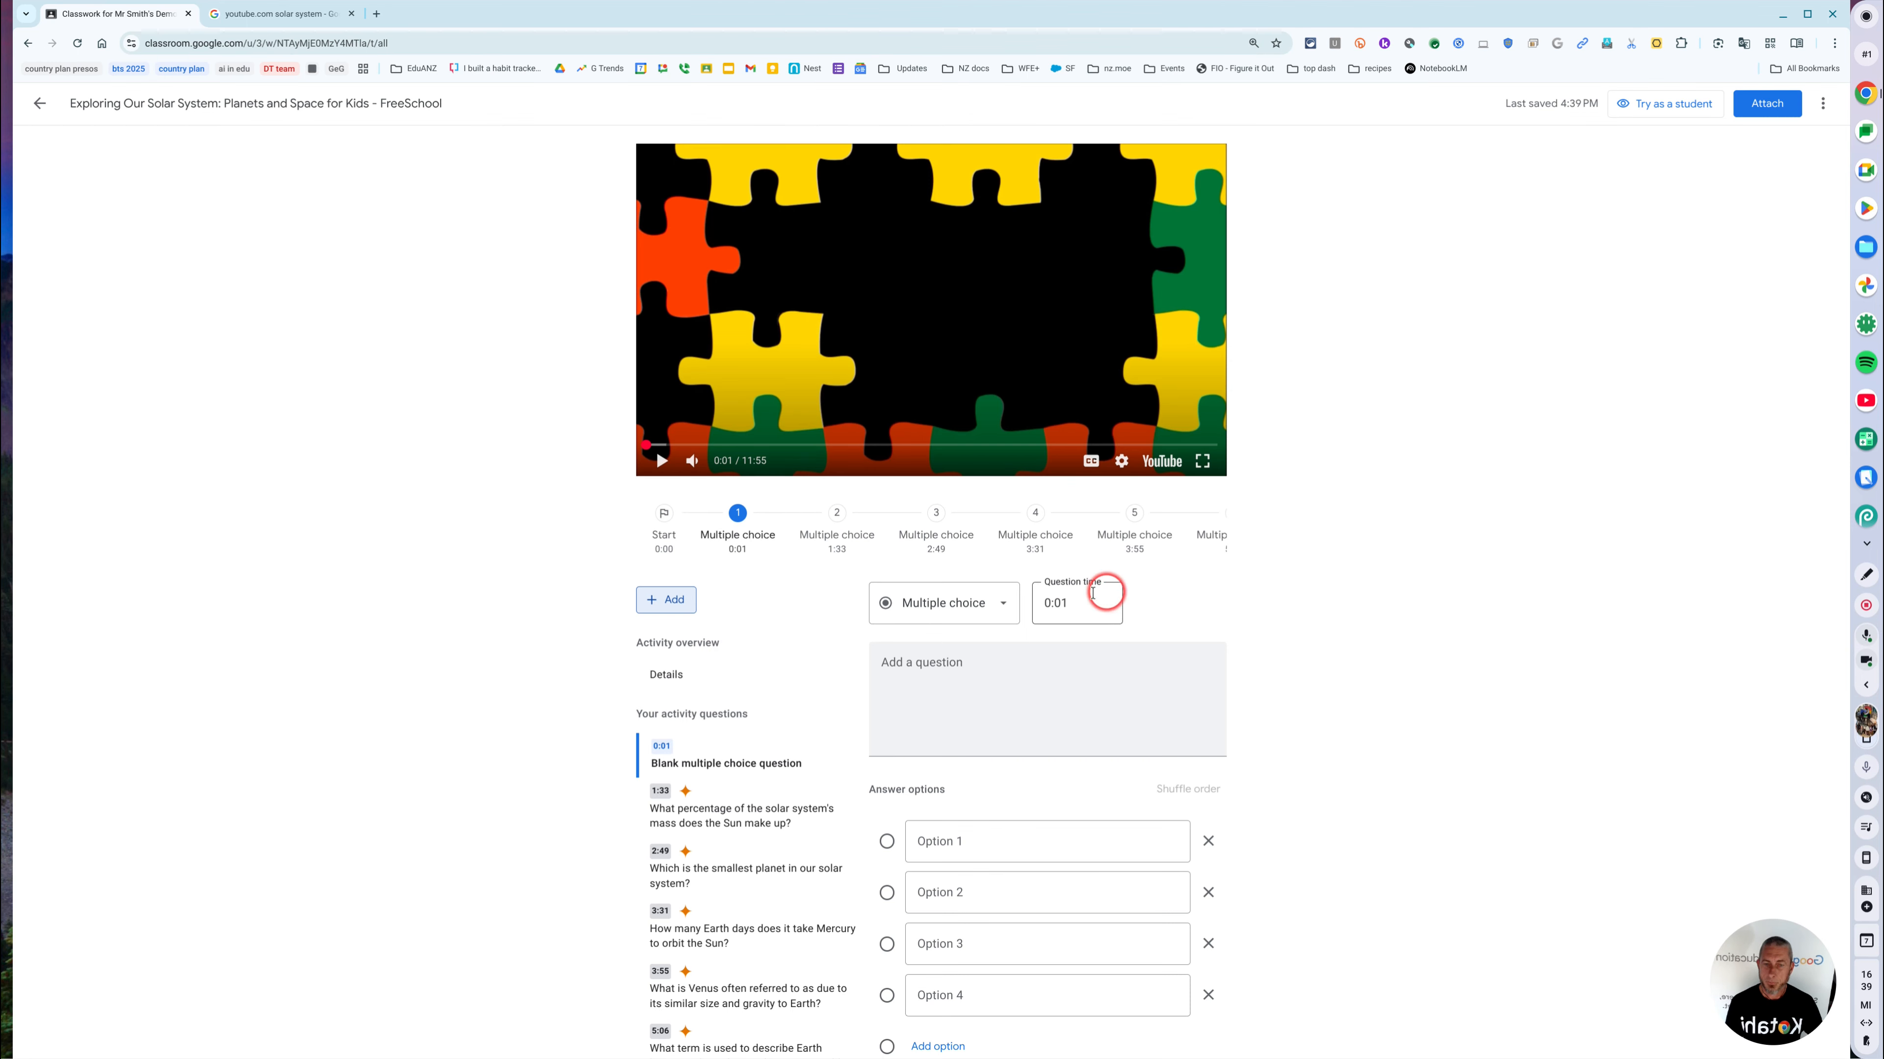
left_click(920, 666)
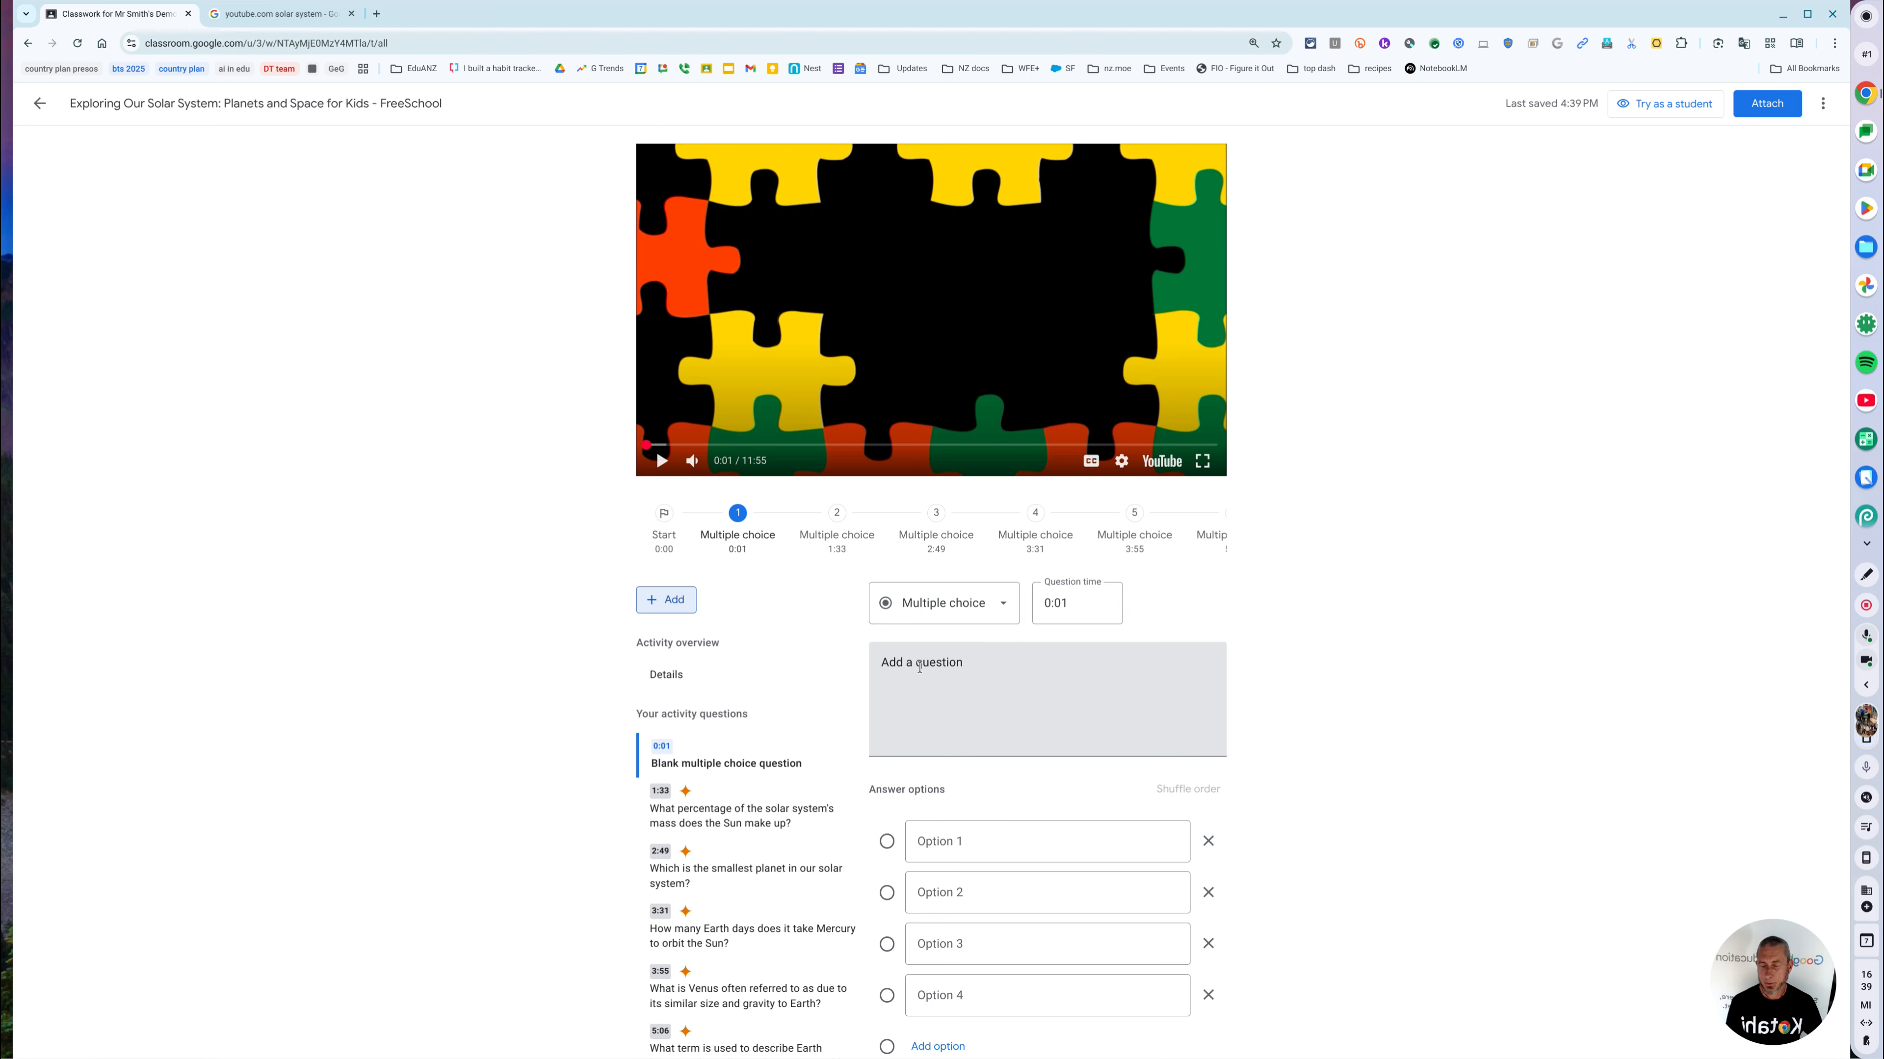
Step: Play the video ahead to 1:19, pause it and add a blank multiple choice question at that time
left_click(662, 461)
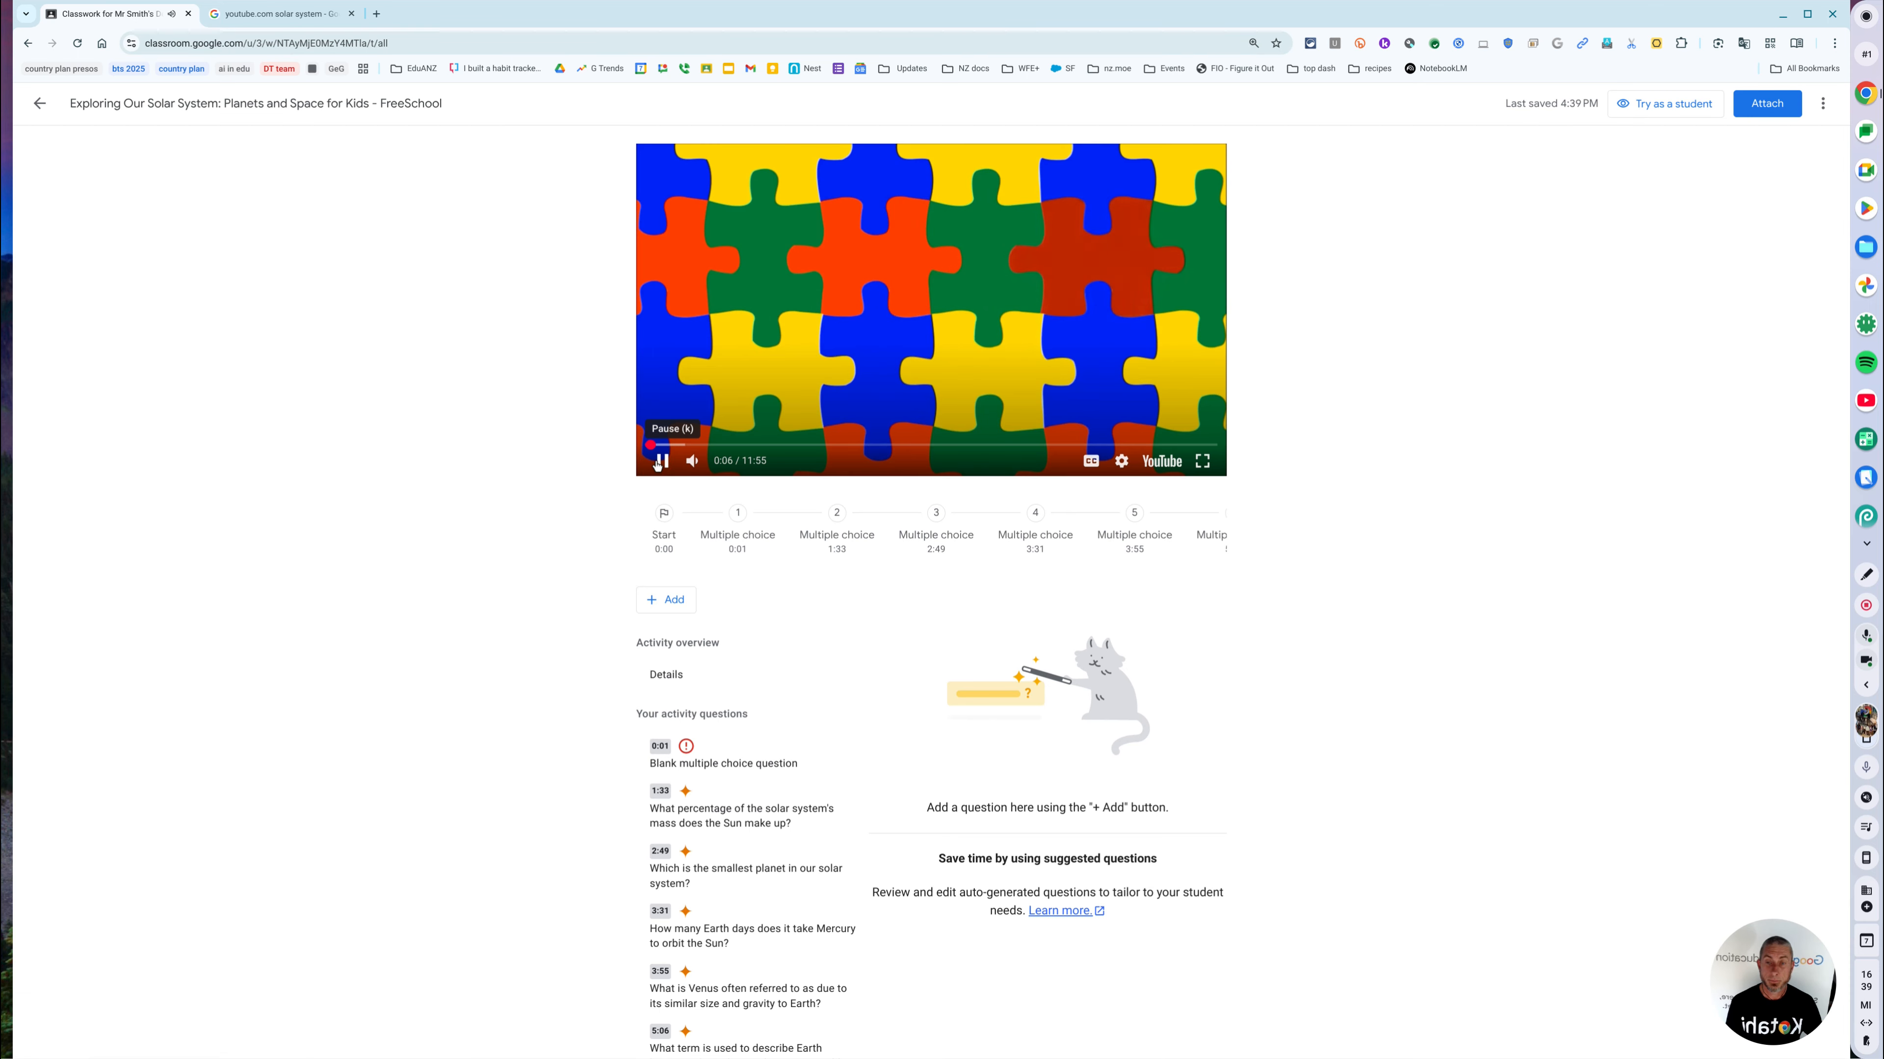
left_click(683, 447)
left_click_drag(682, 447, 705, 445)
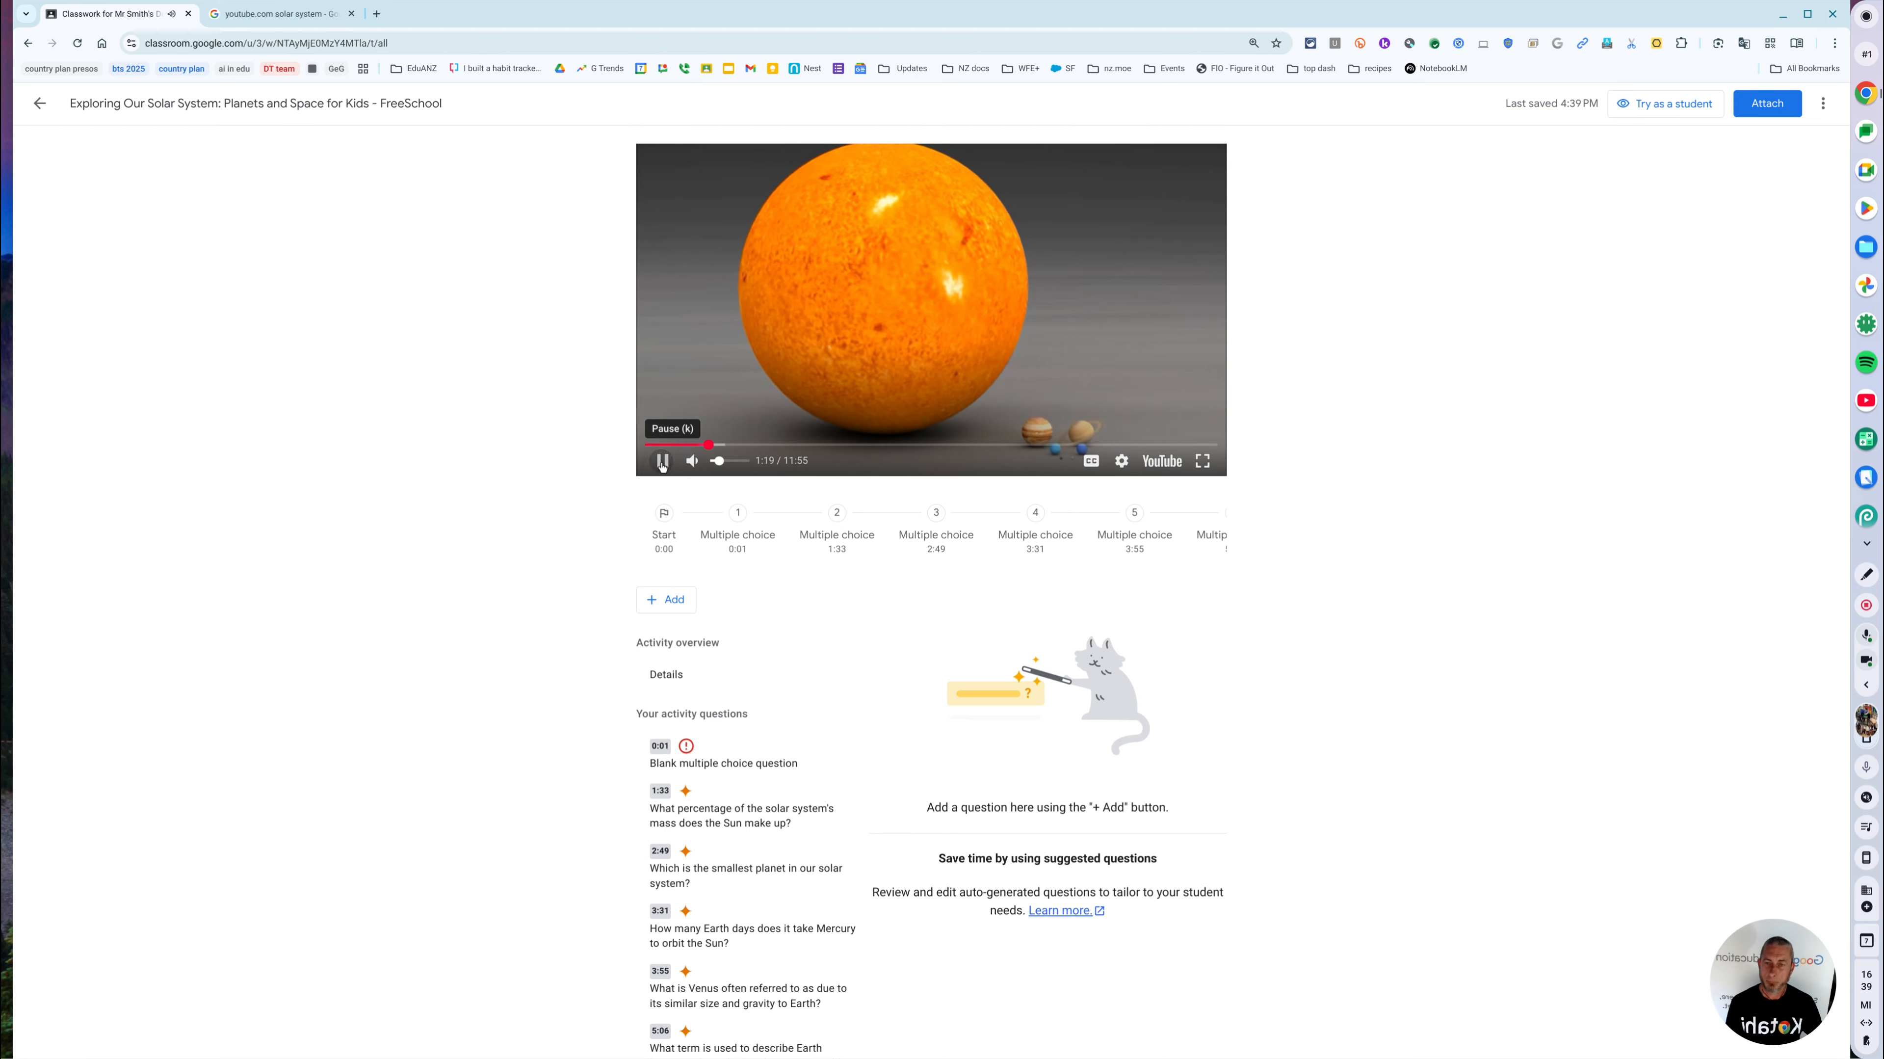
left_click(662, 461)
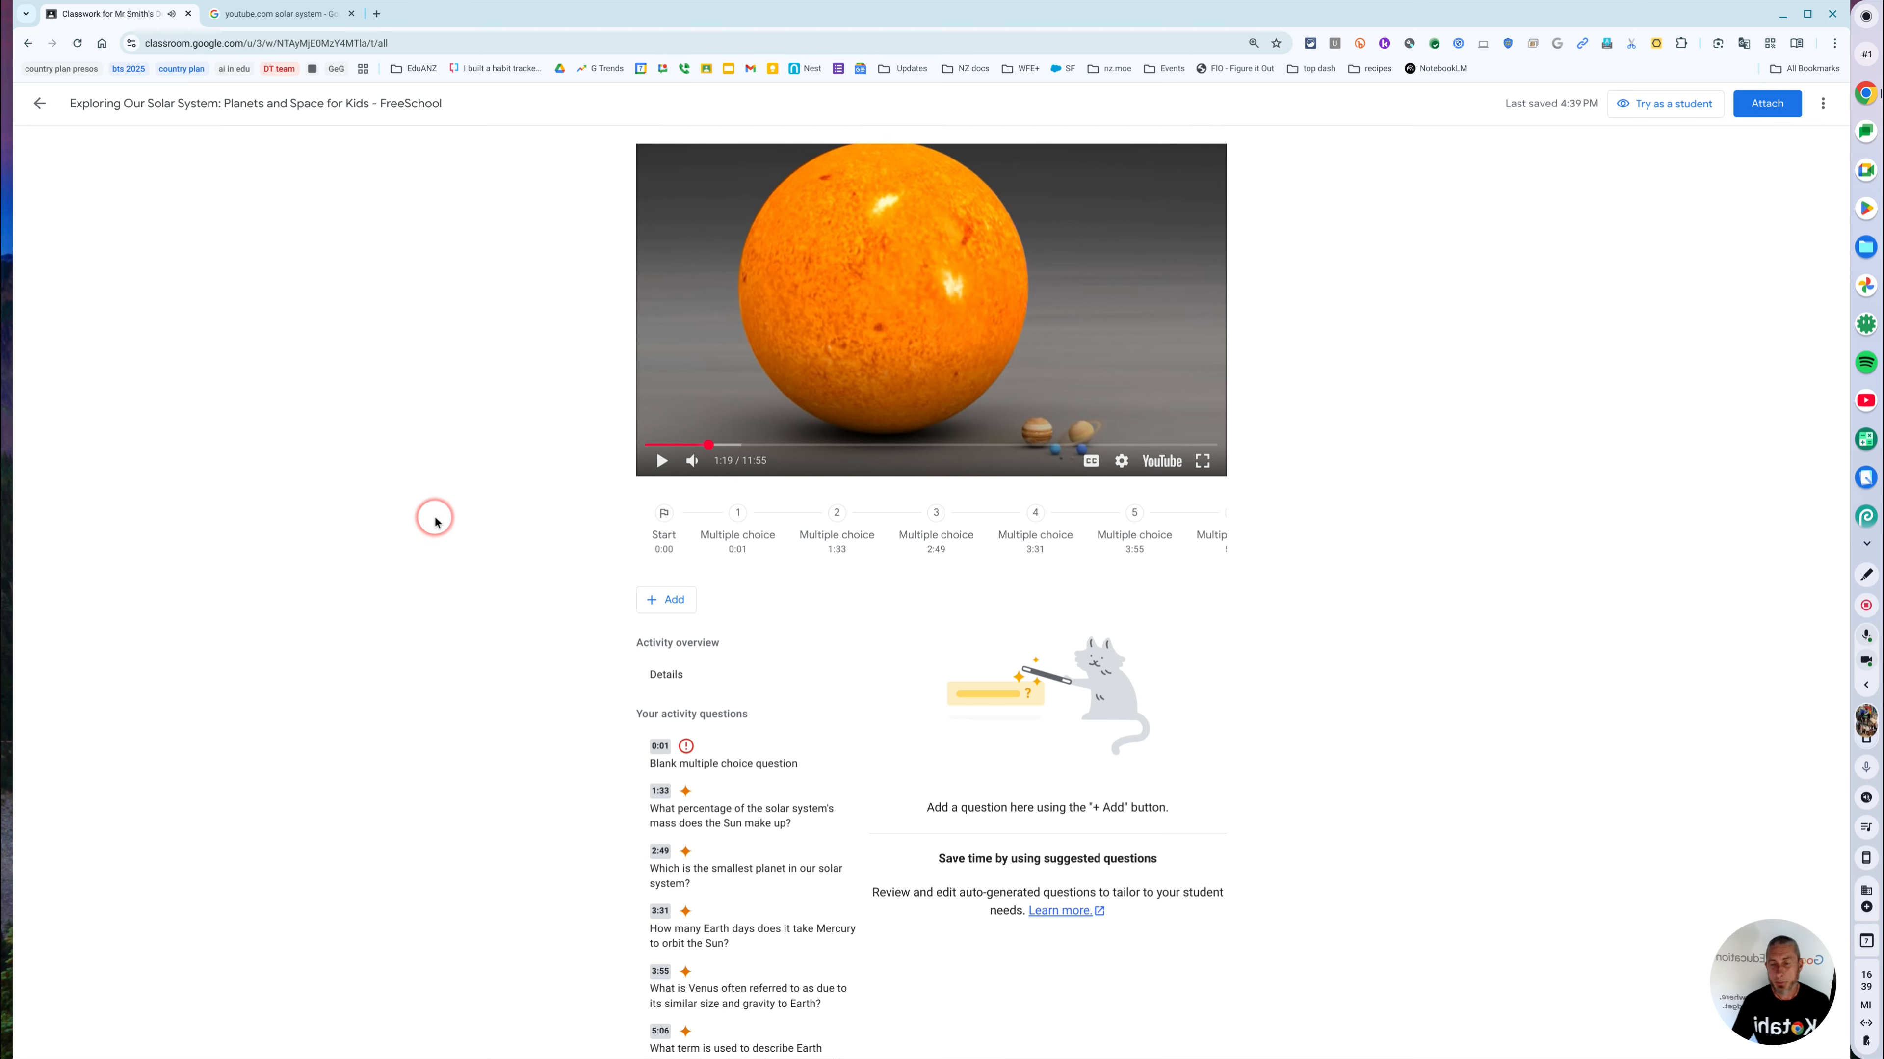
left_click(676, 608)
left_click(704, 634)
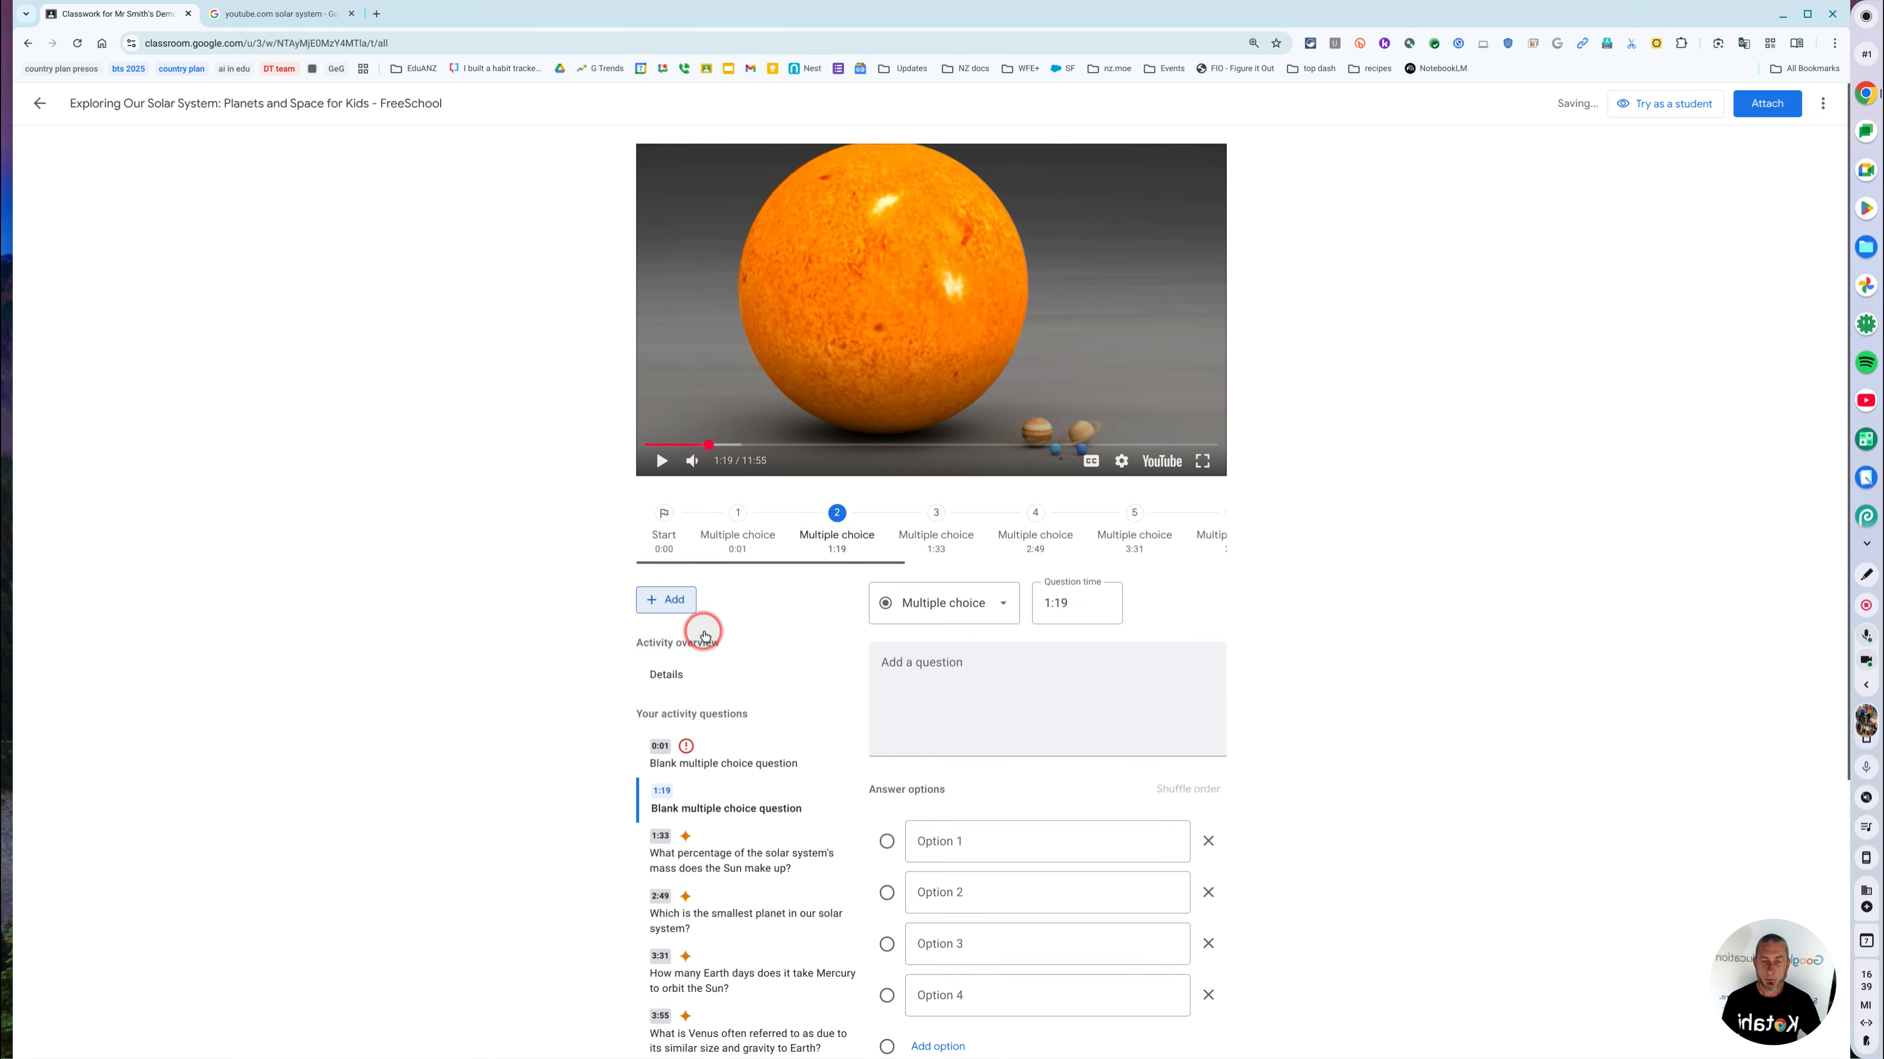
Step: Enter "how much of the mass of the solar system is the sun" as the text of the 1:19 question
left_click(962, 659)
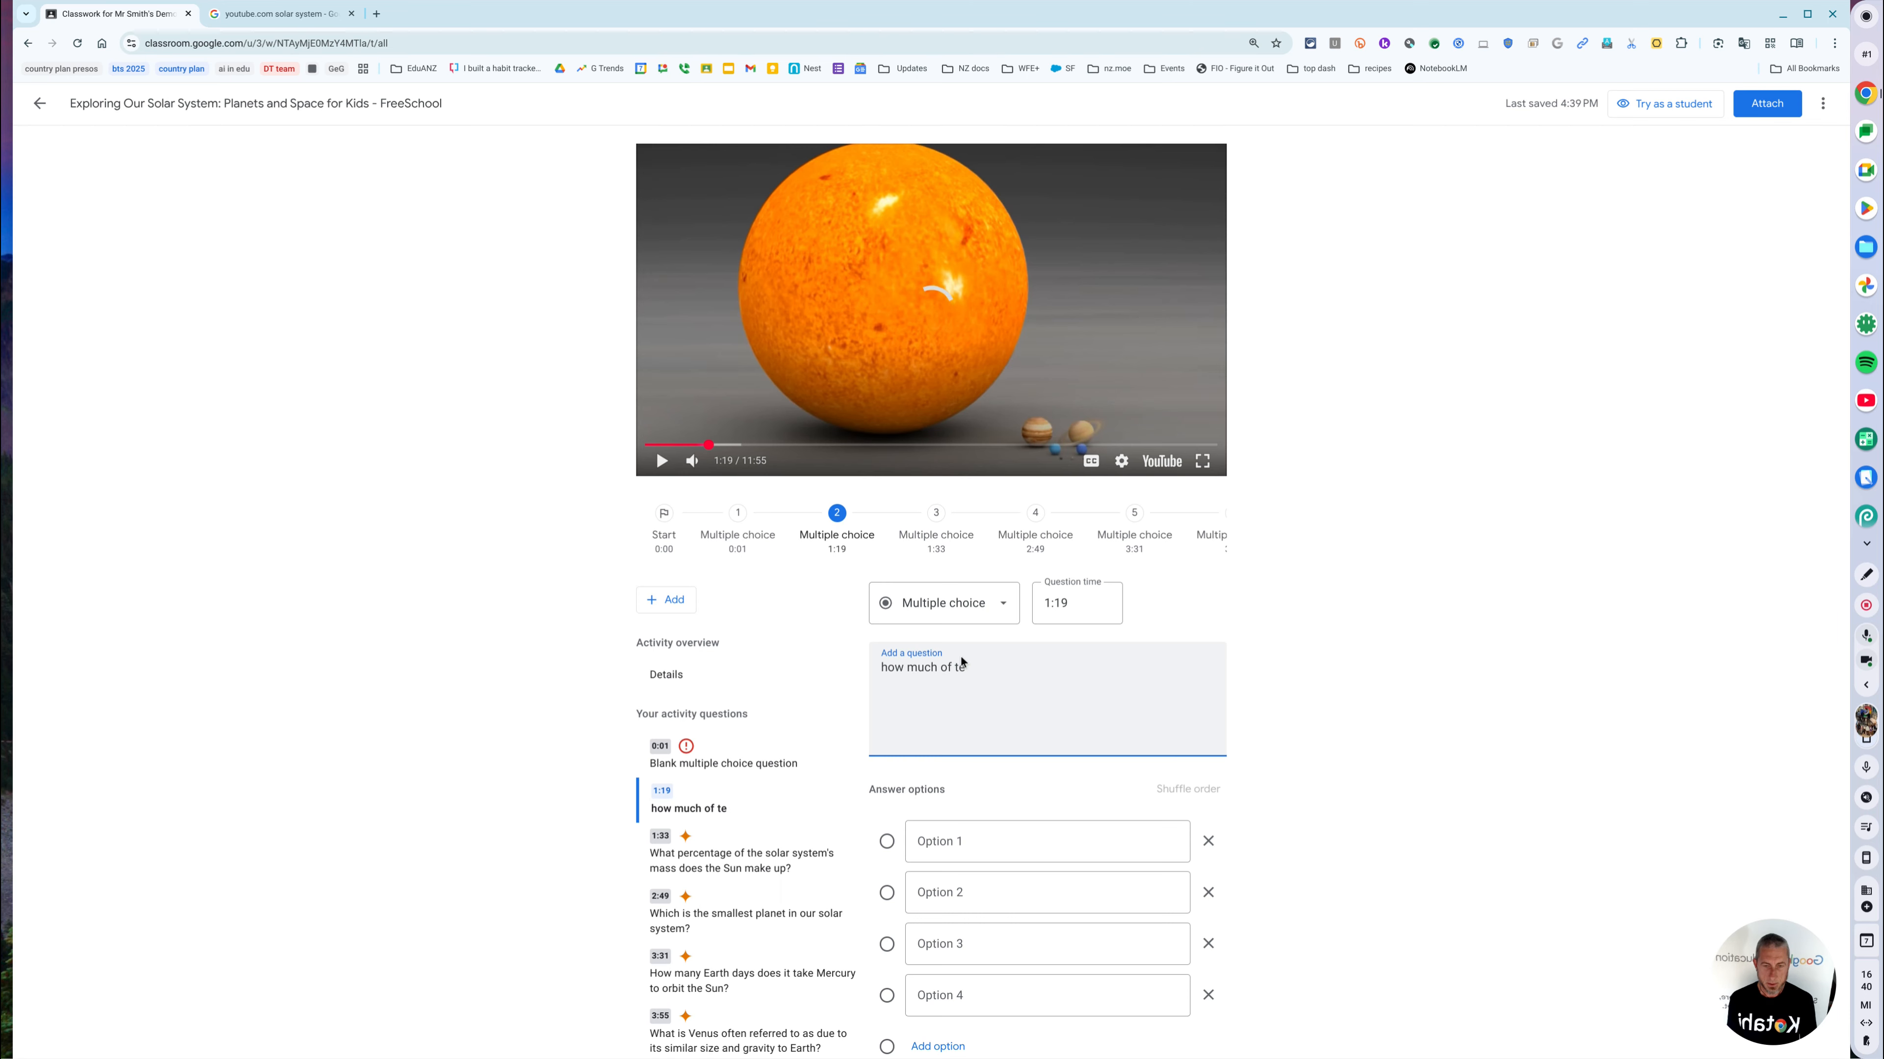
type("s of")
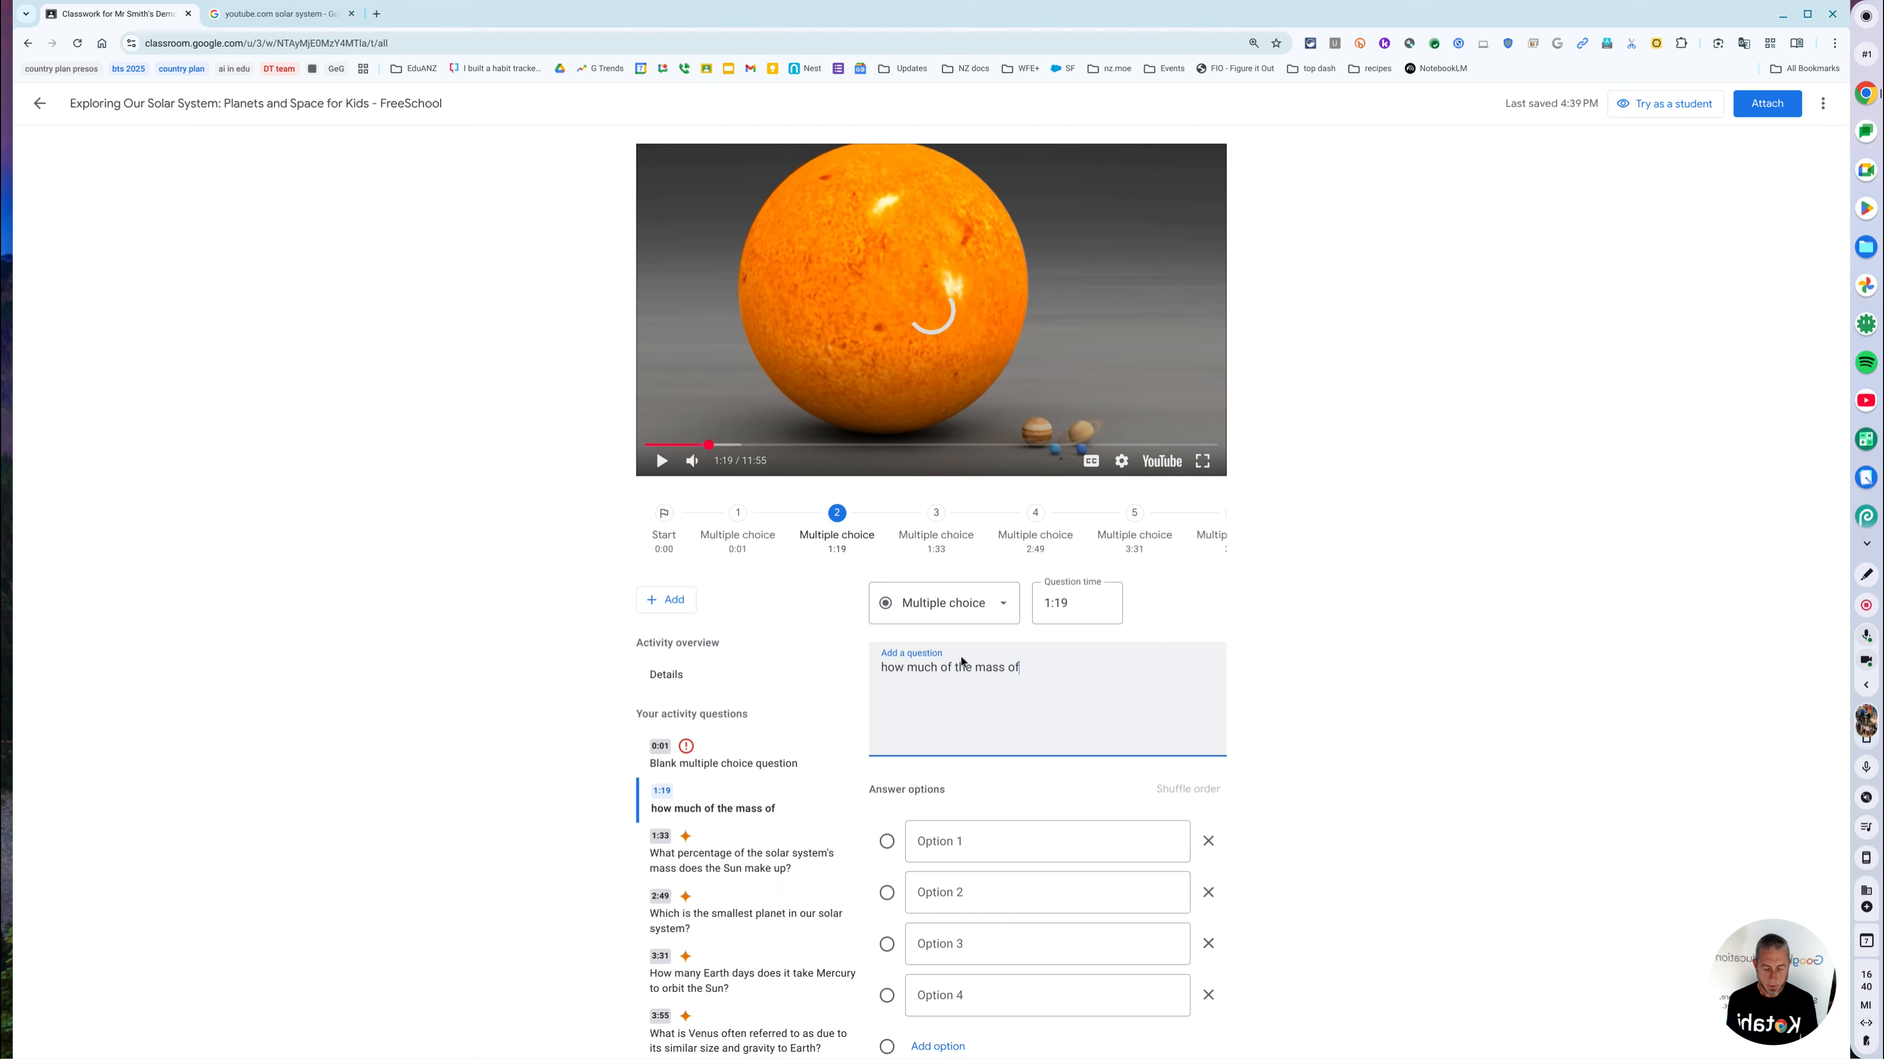
type(" the solar sys")
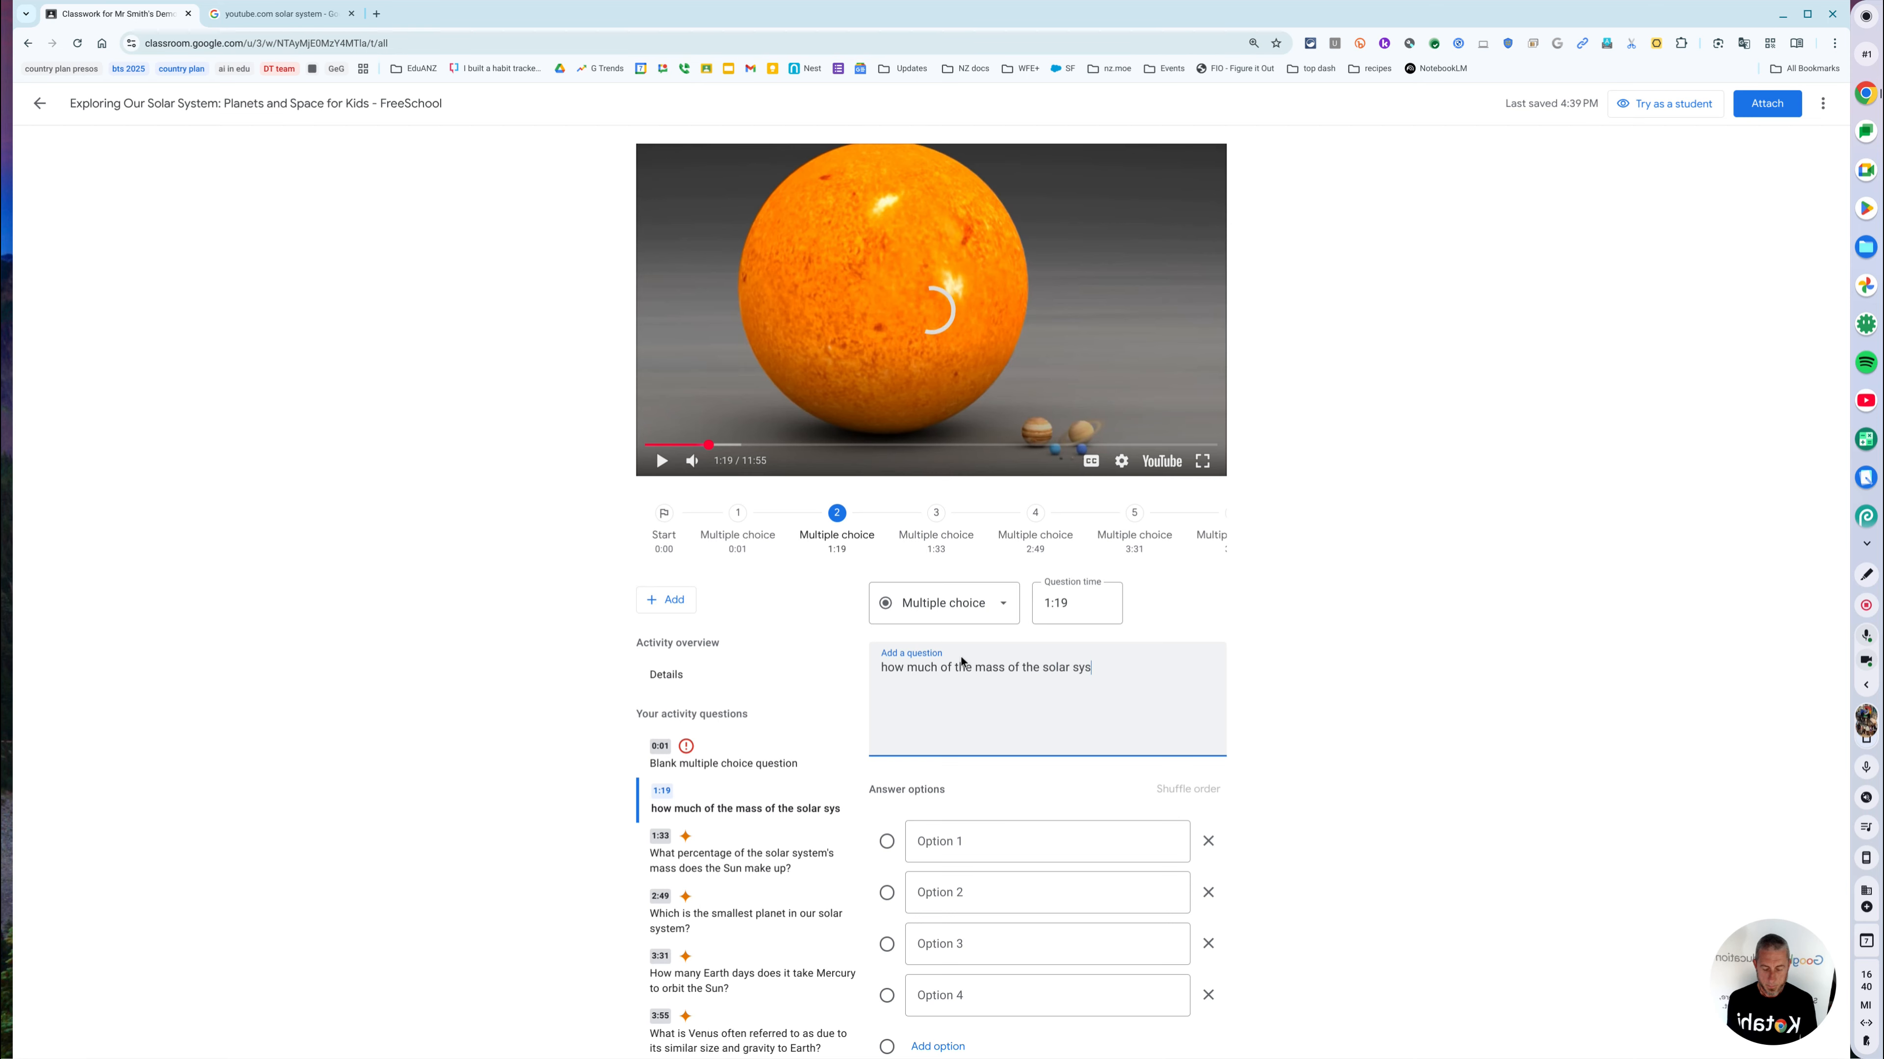
type("tem id s the ")
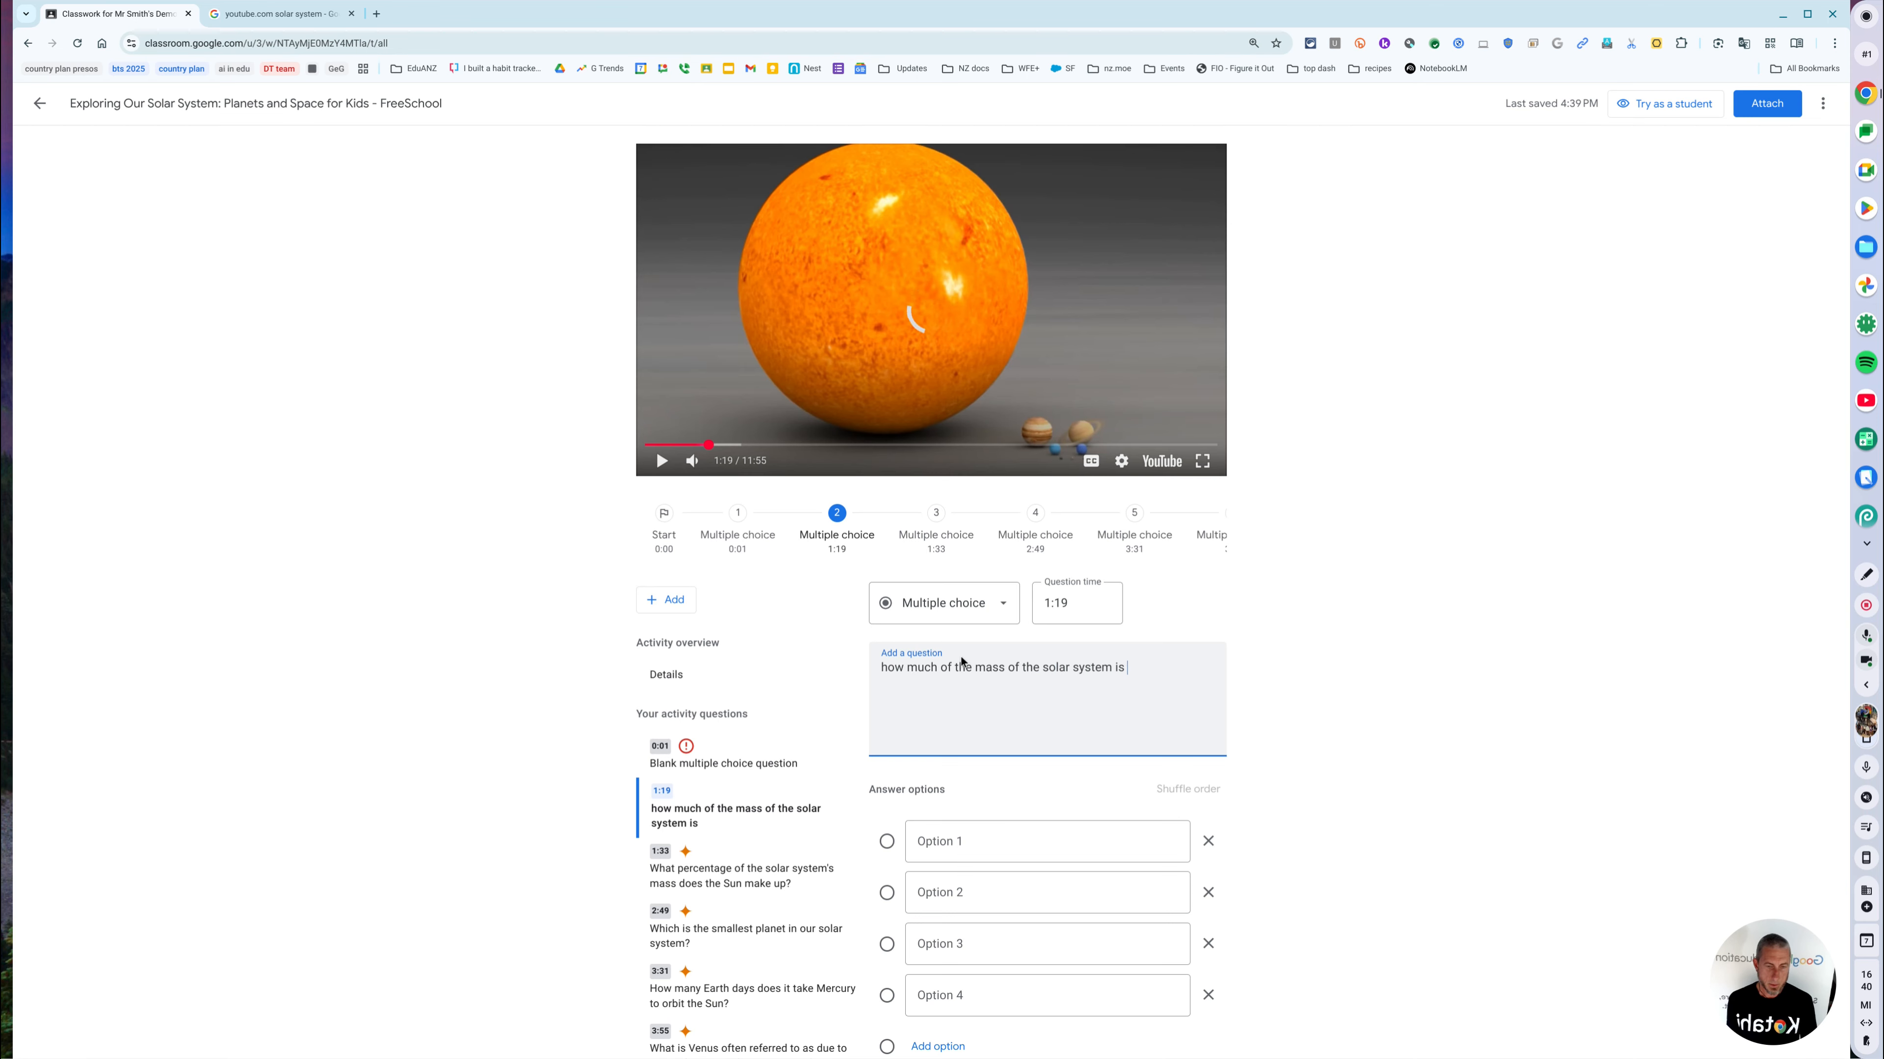
type("sun")
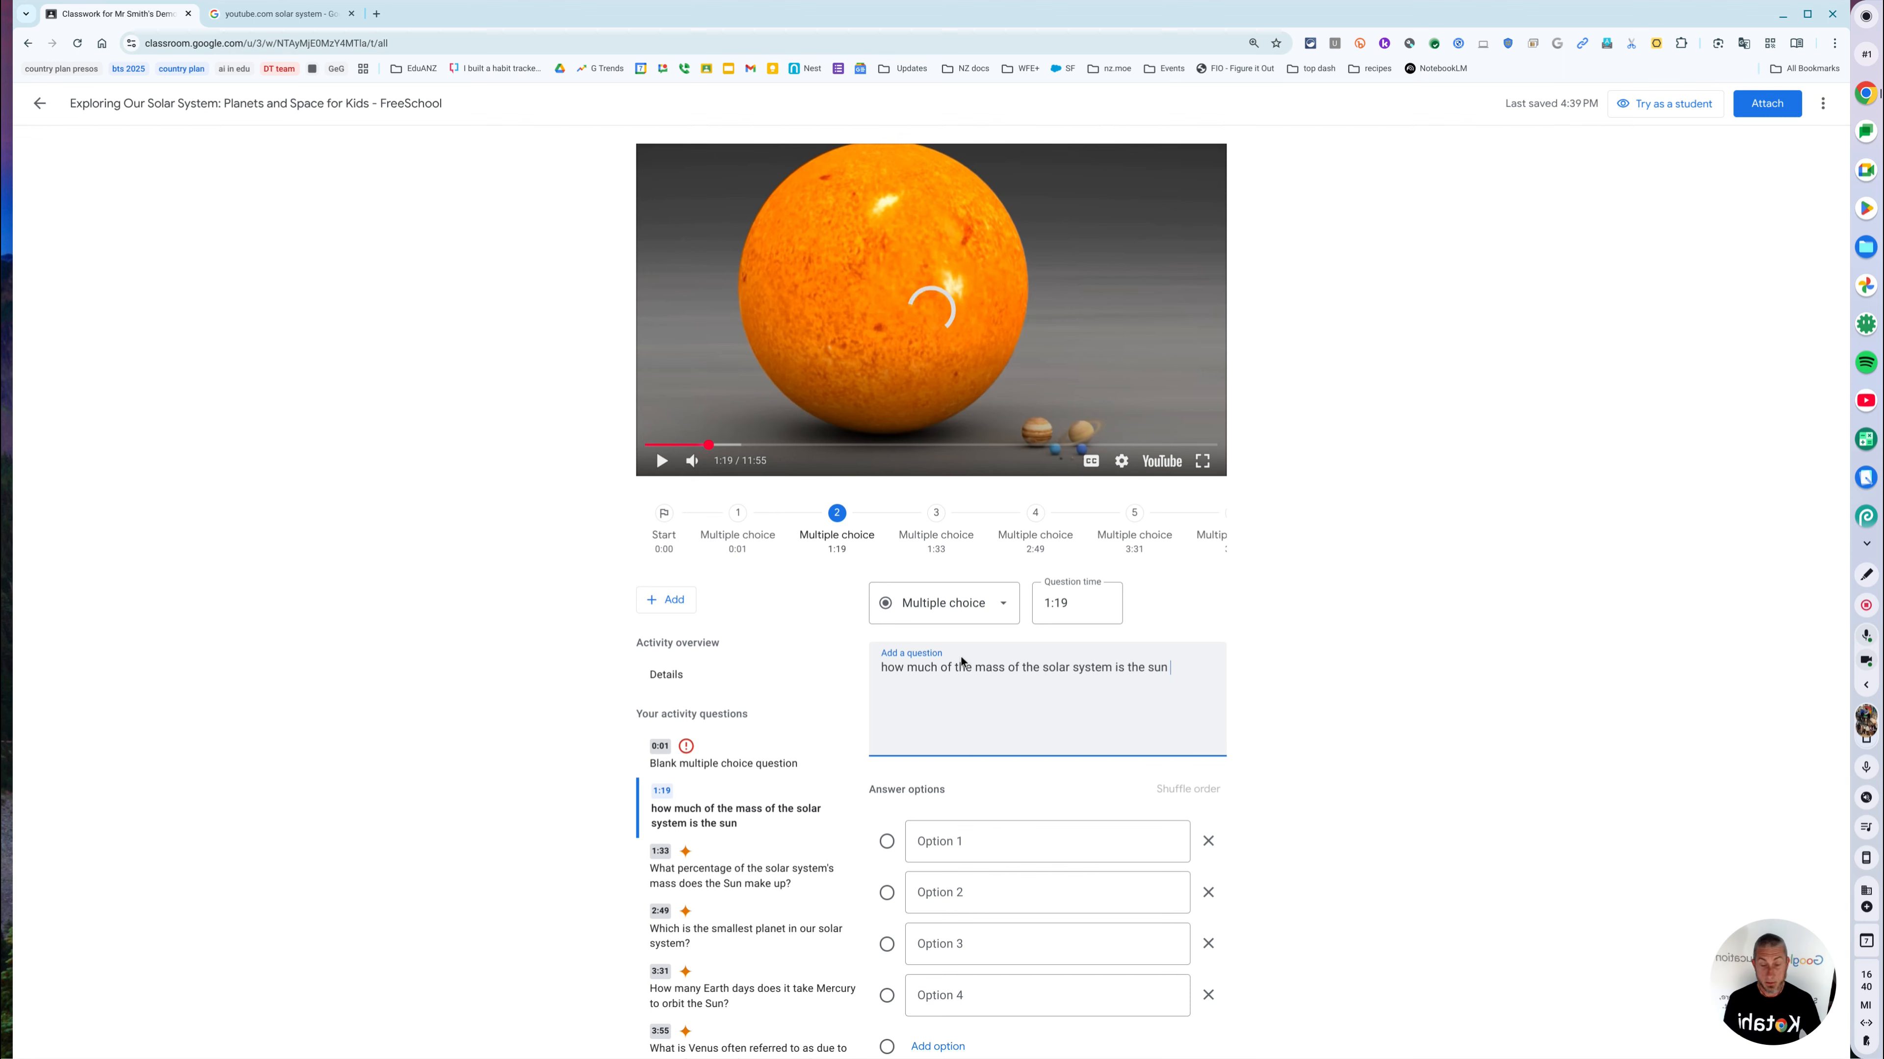
Step: Fill in the answer options 79%, 89% and 99% for the 1:19 question and remove the fourth option
left_click(994, 849)
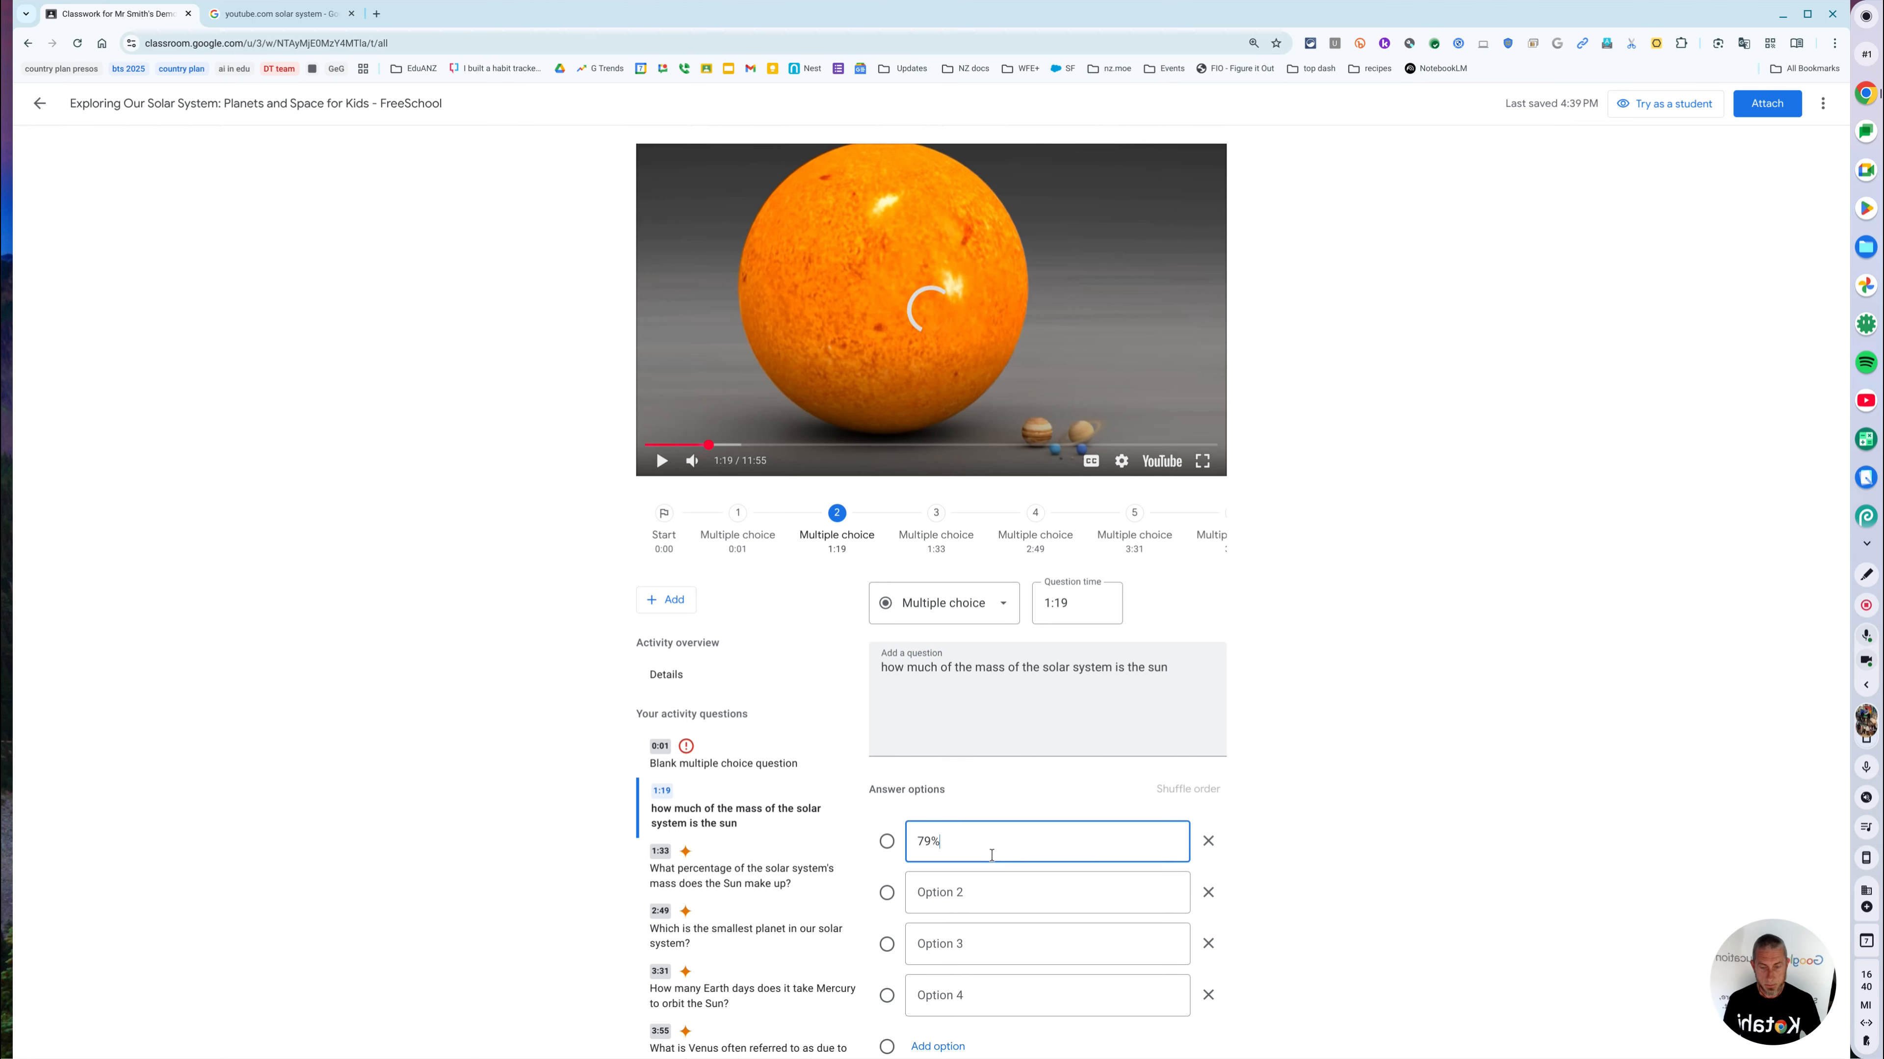
left_click(1002, 893)
type("89")
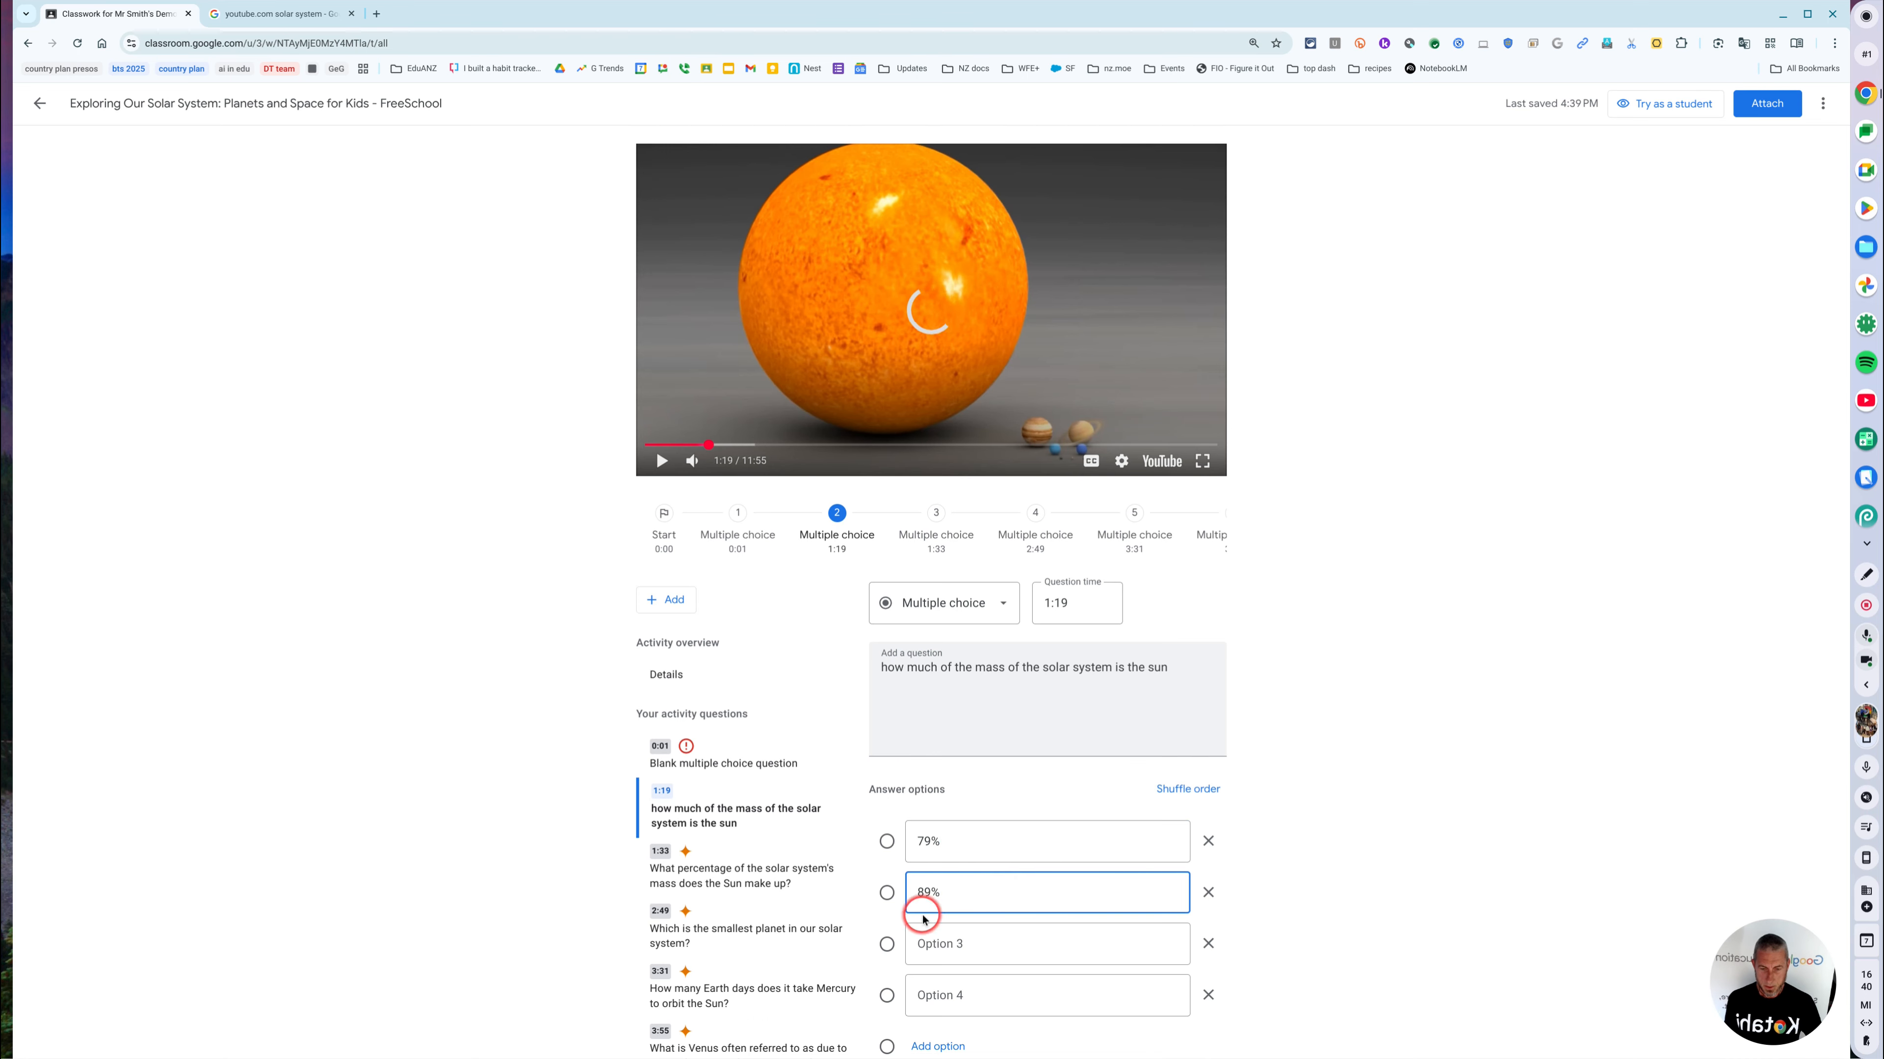
left_click(938, 940)
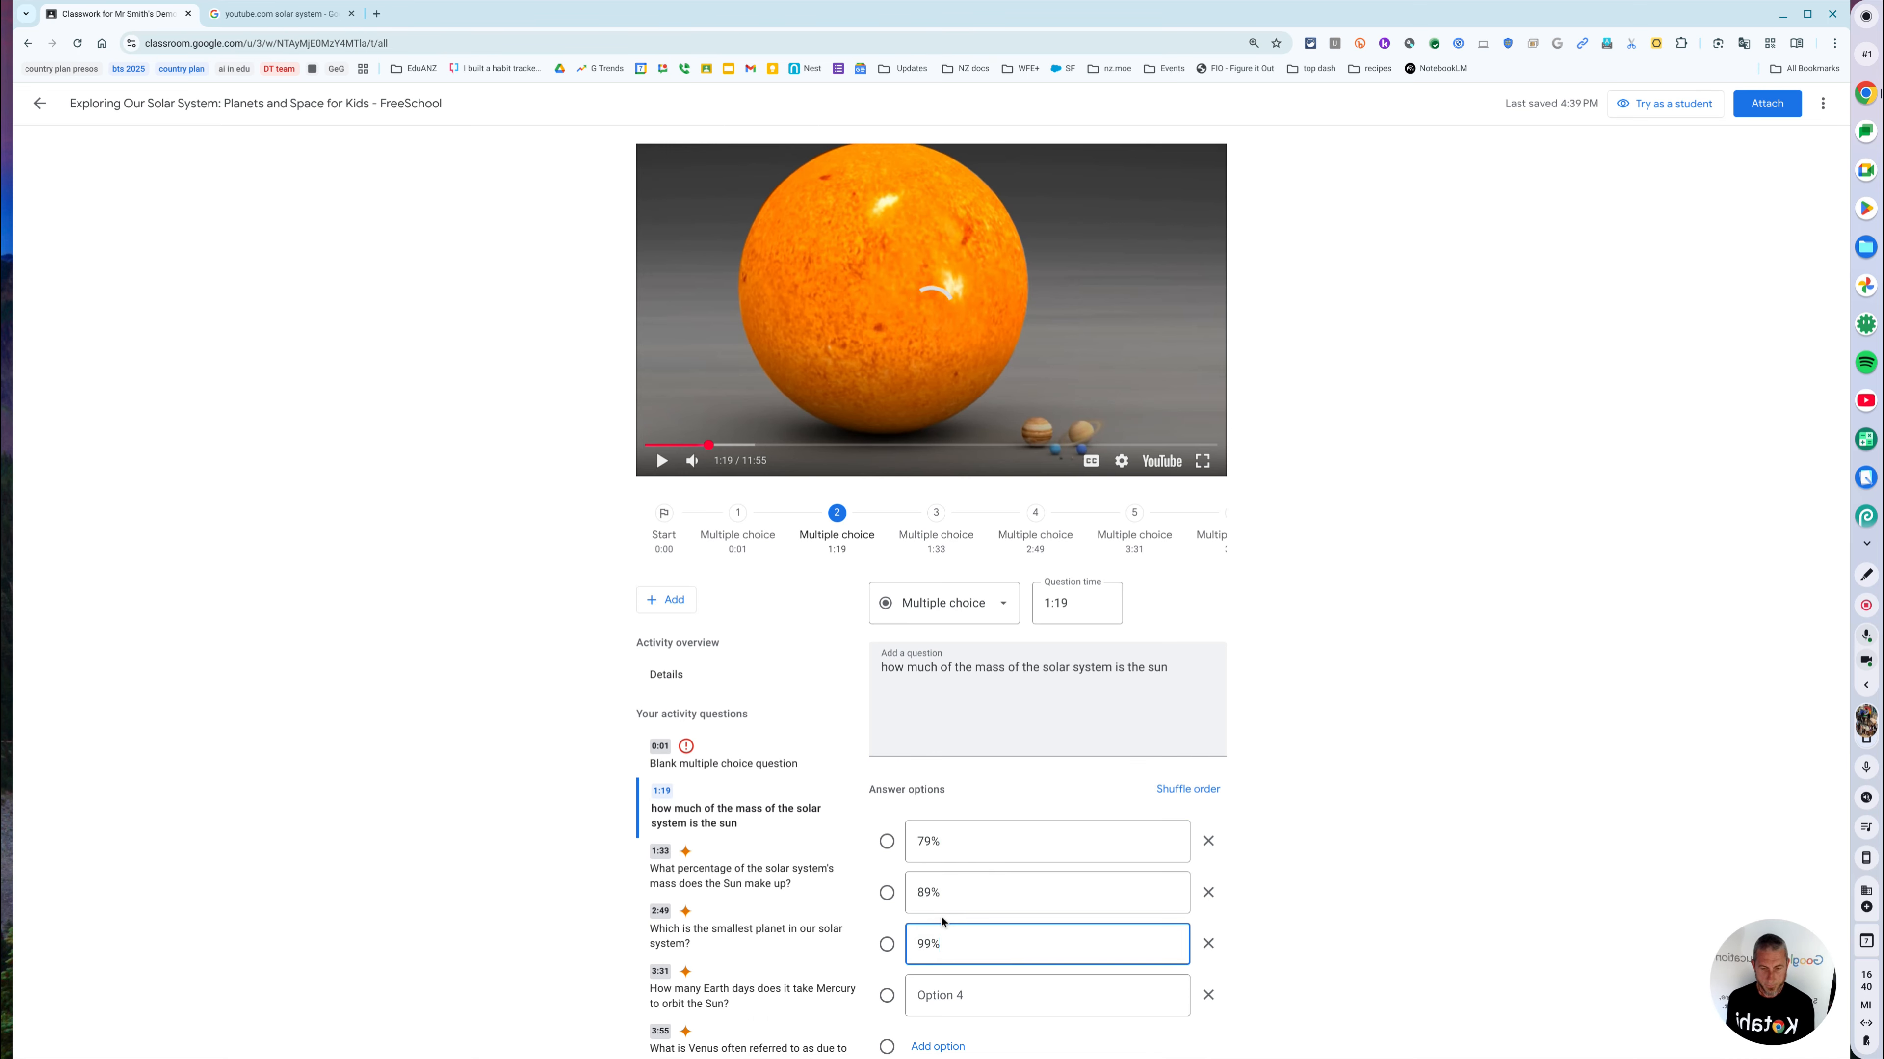
left_click(1208, 994)
scroll(1380, 853, "down", 1)
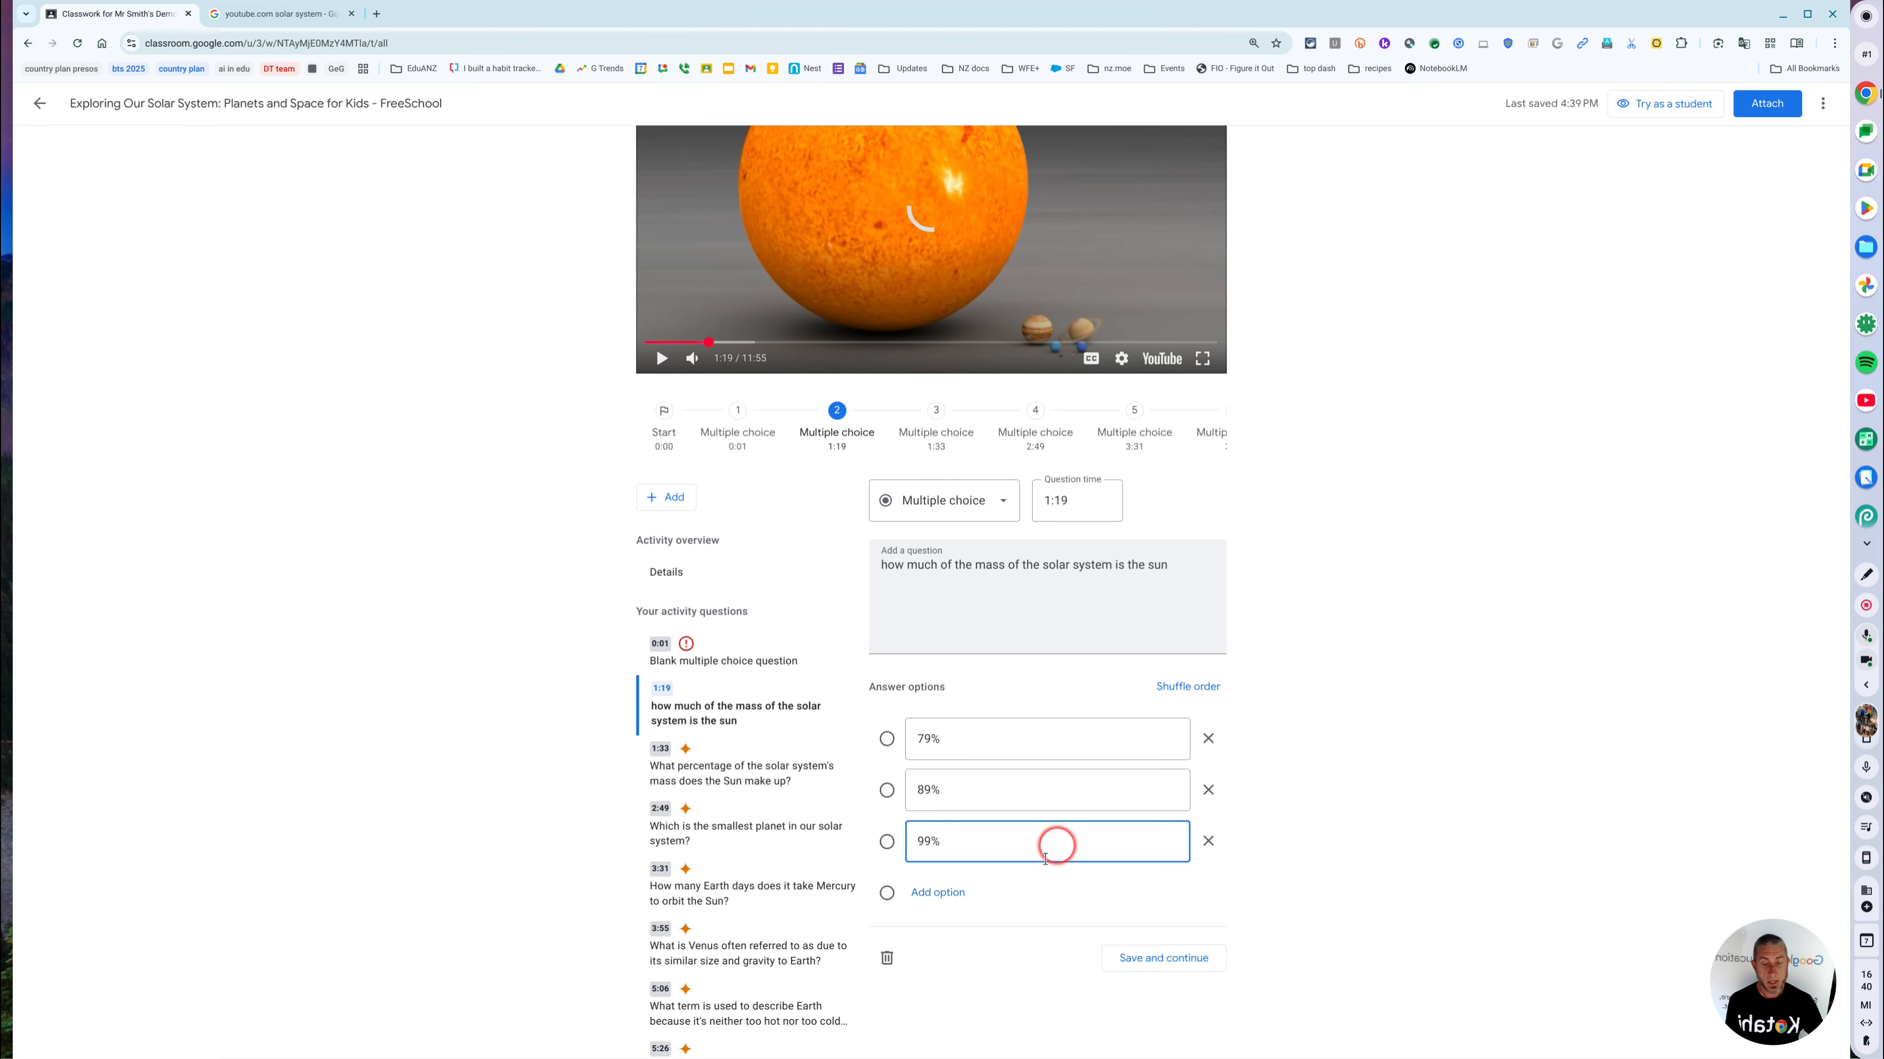
Step: Try to save the 1:19 question, pause the video, reopen the question and mark 99% as the correct answer
left_click(1153, 958)
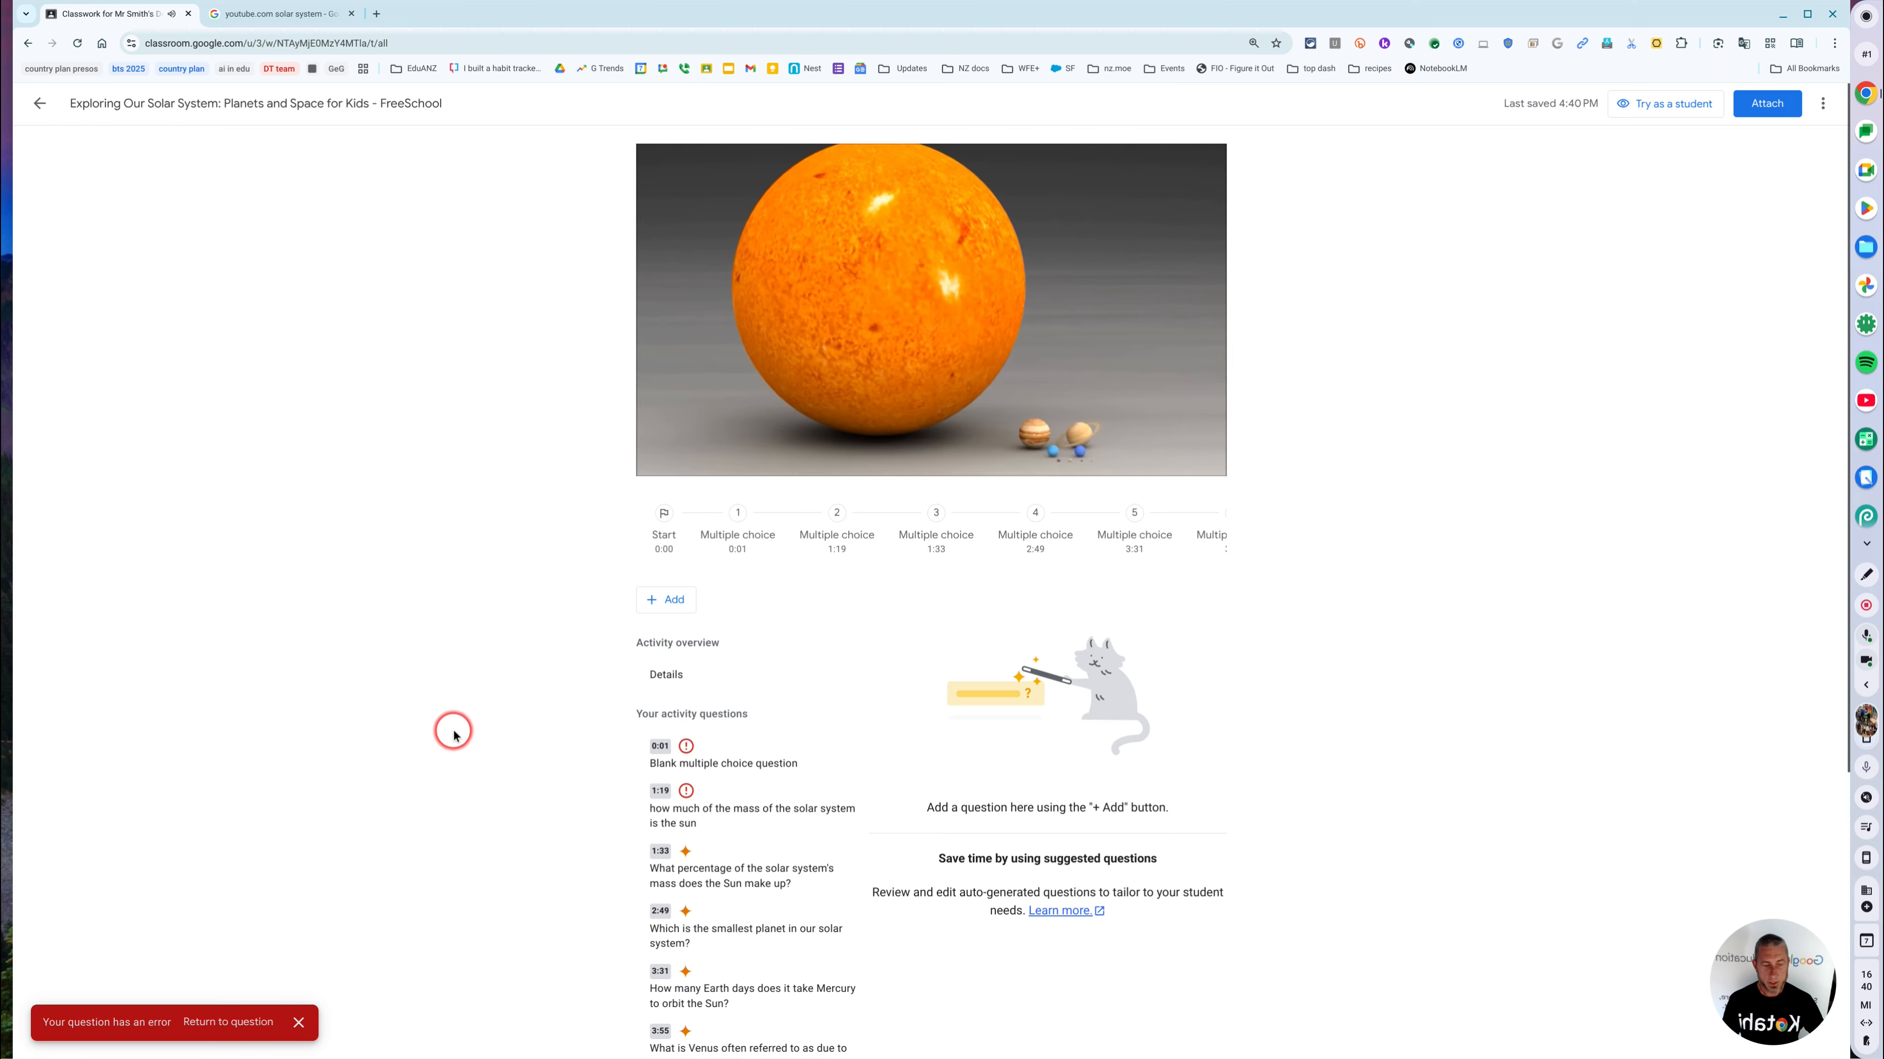
left_click(679, 464)
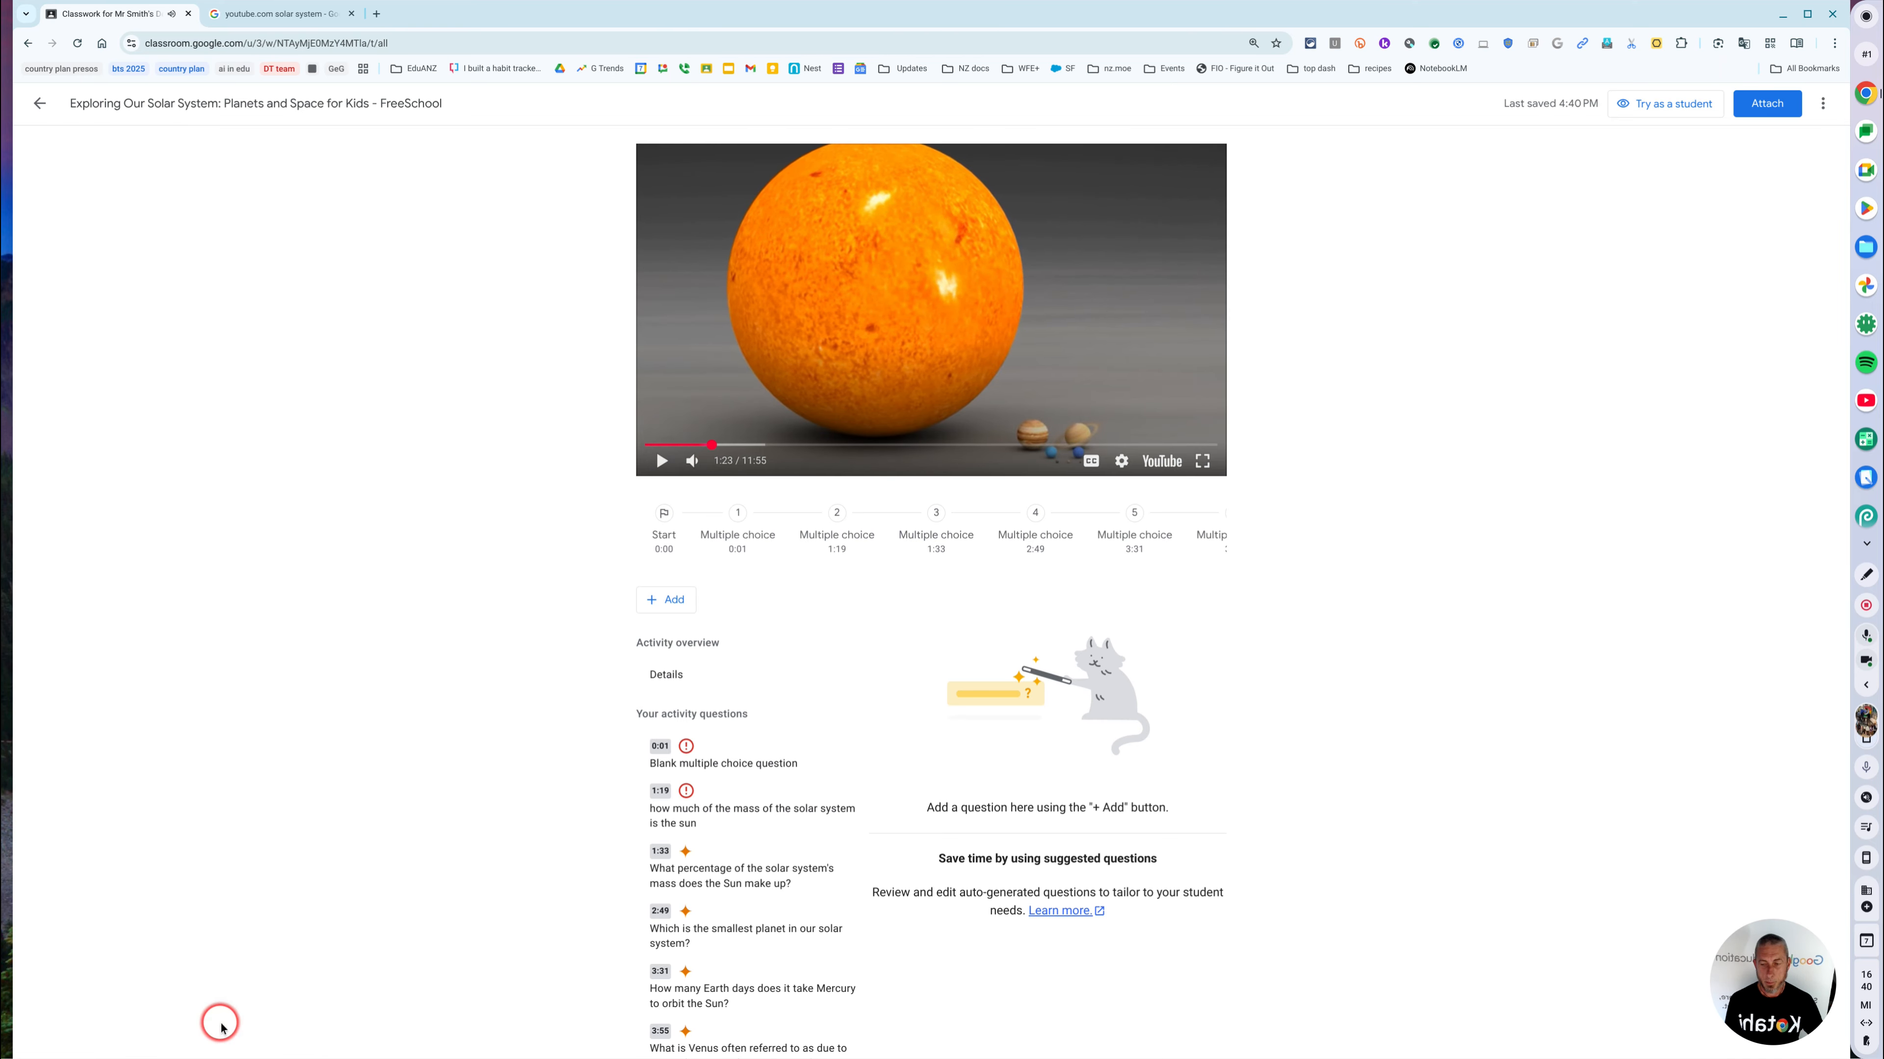
left_click(770, 811)
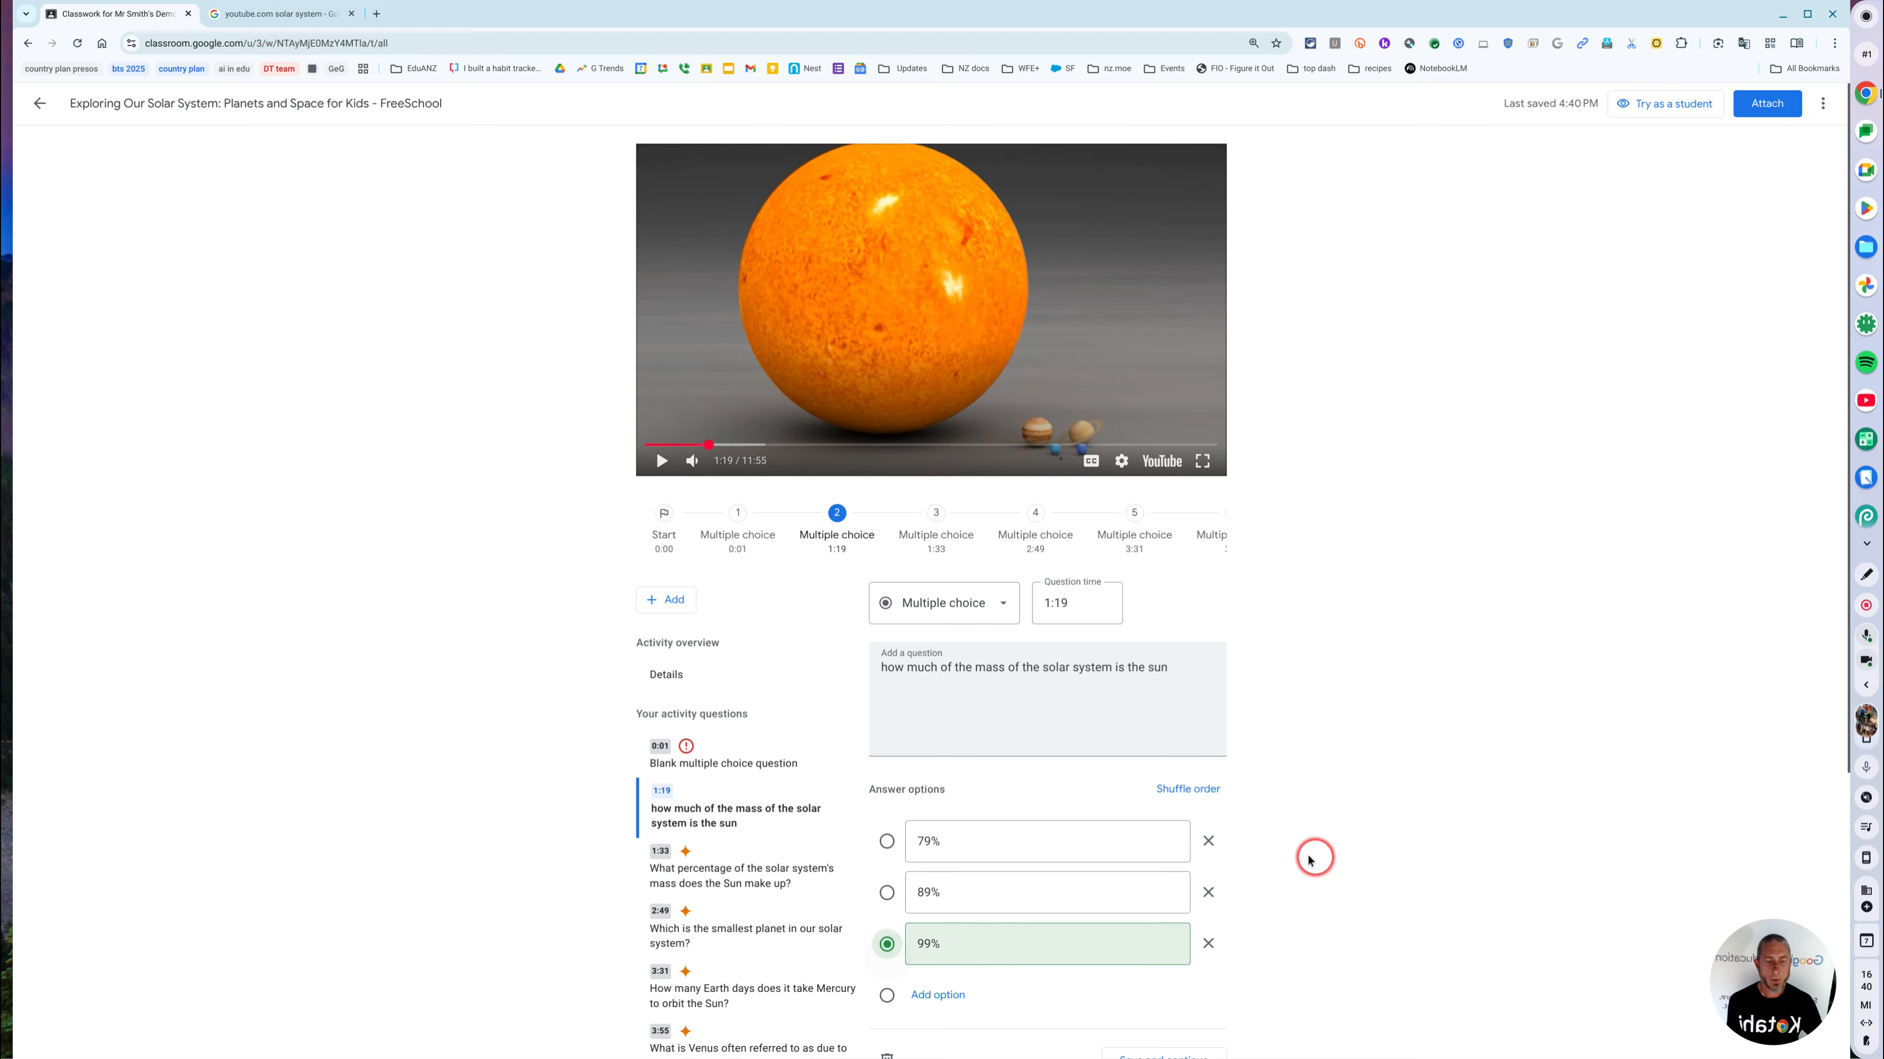
Step: Delete the blank multiple choice question at 0:01 from the activity
left_click(767, 771)
scroll(1252, 767, "down", 3)
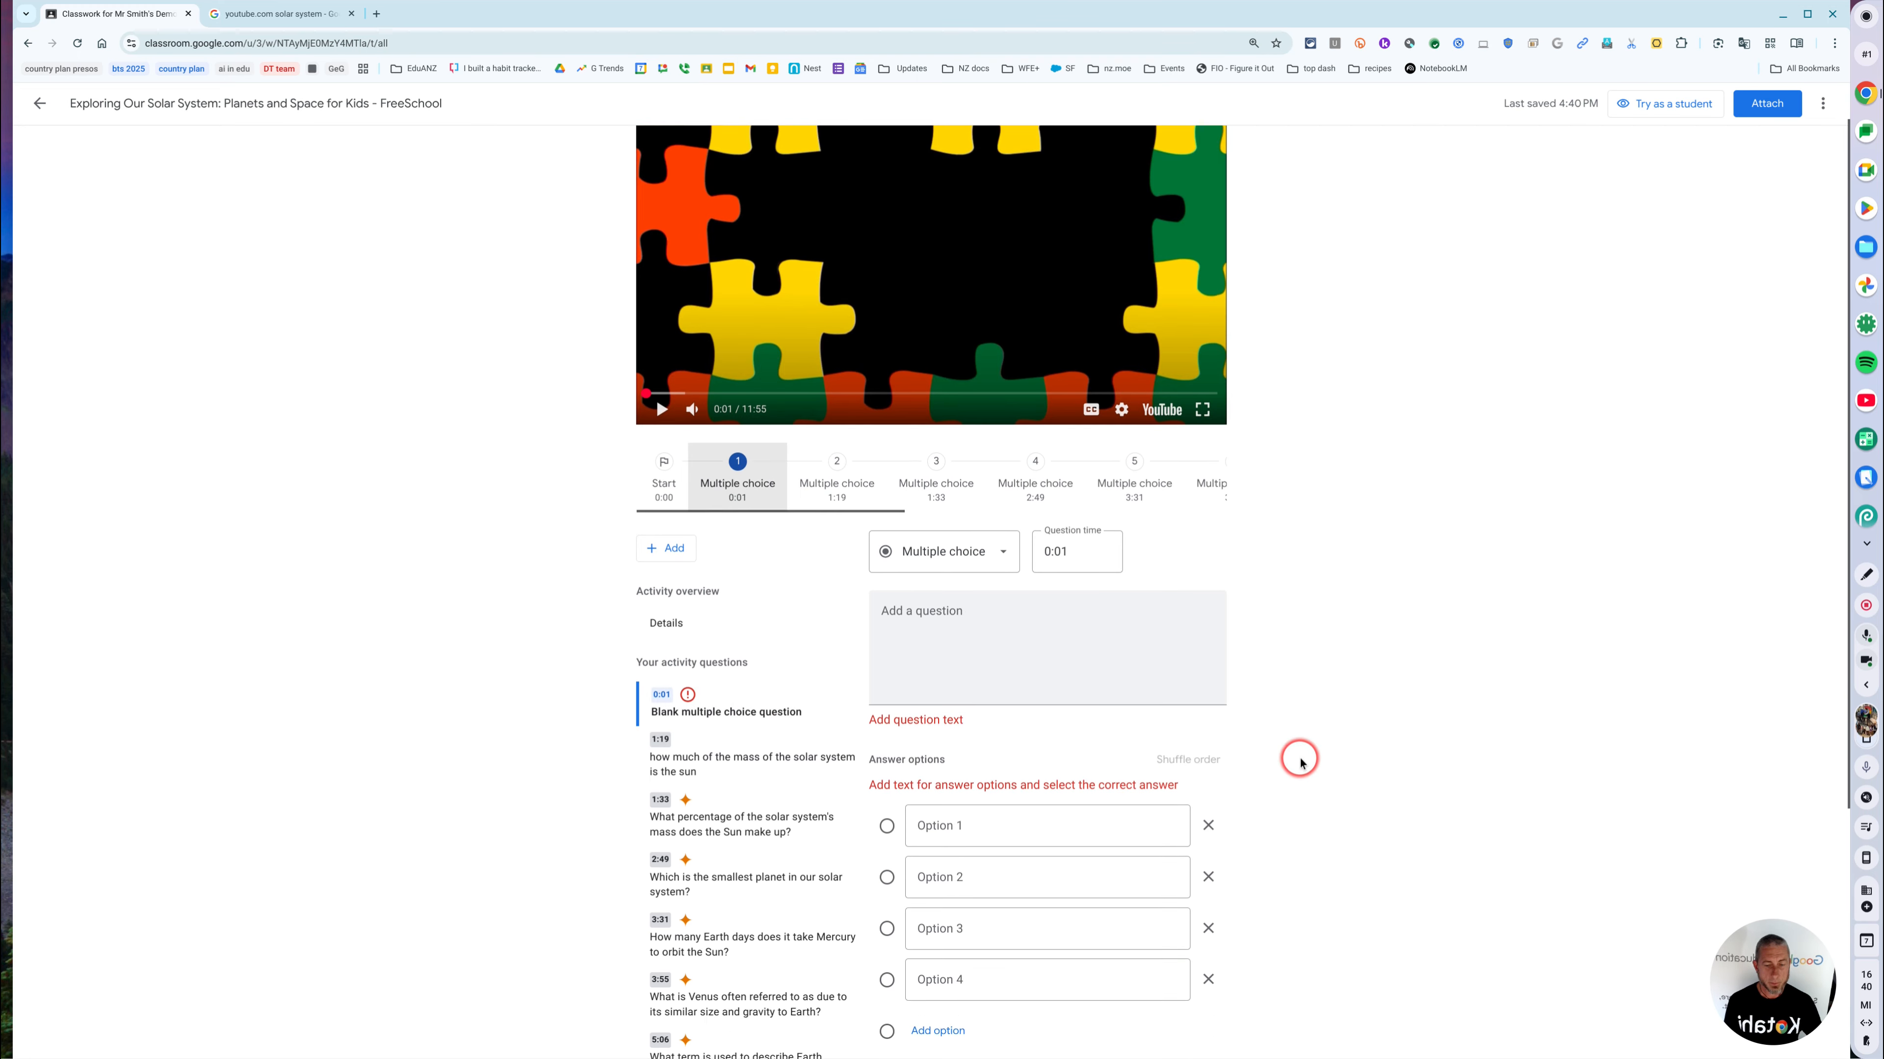
left_click(887, 897)
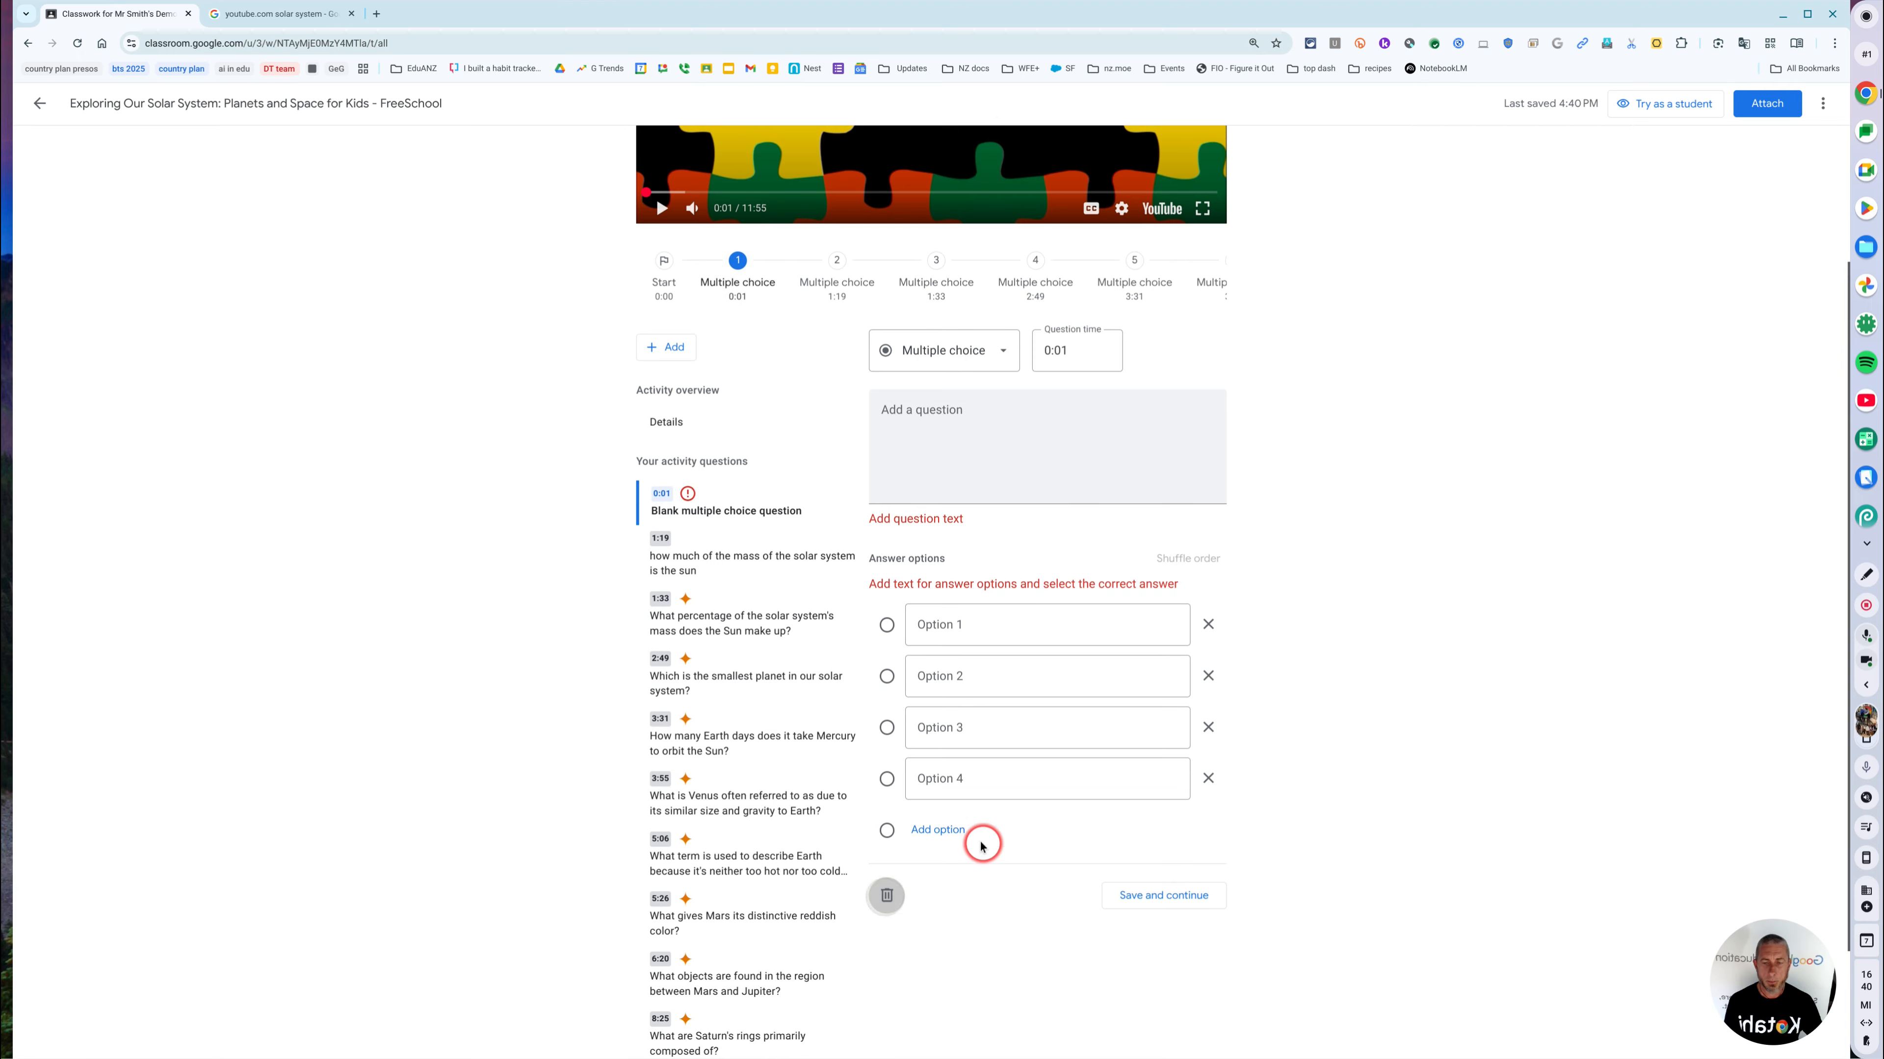
left_click(1055, 616)
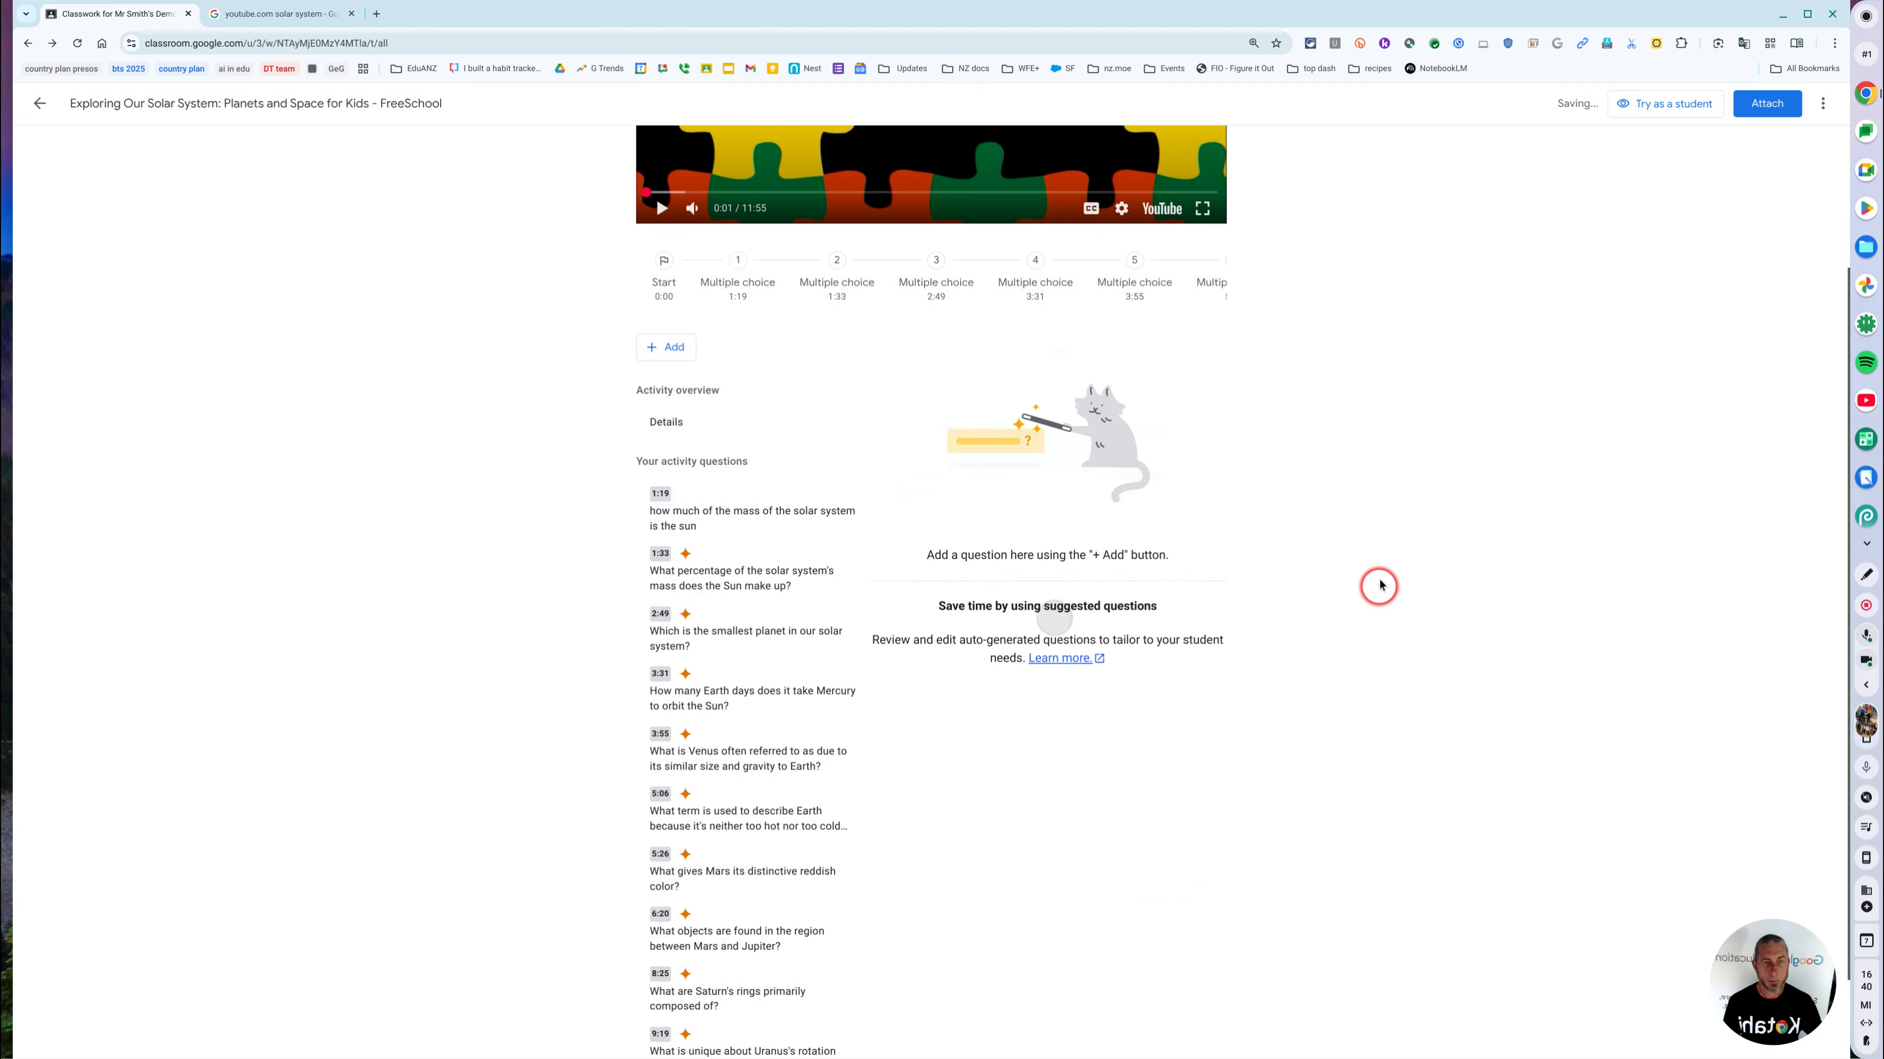
Step: Play the video from about 1:03 up to the 1:19 question and review its answer options
scroll(1380, 586, "up", 3)
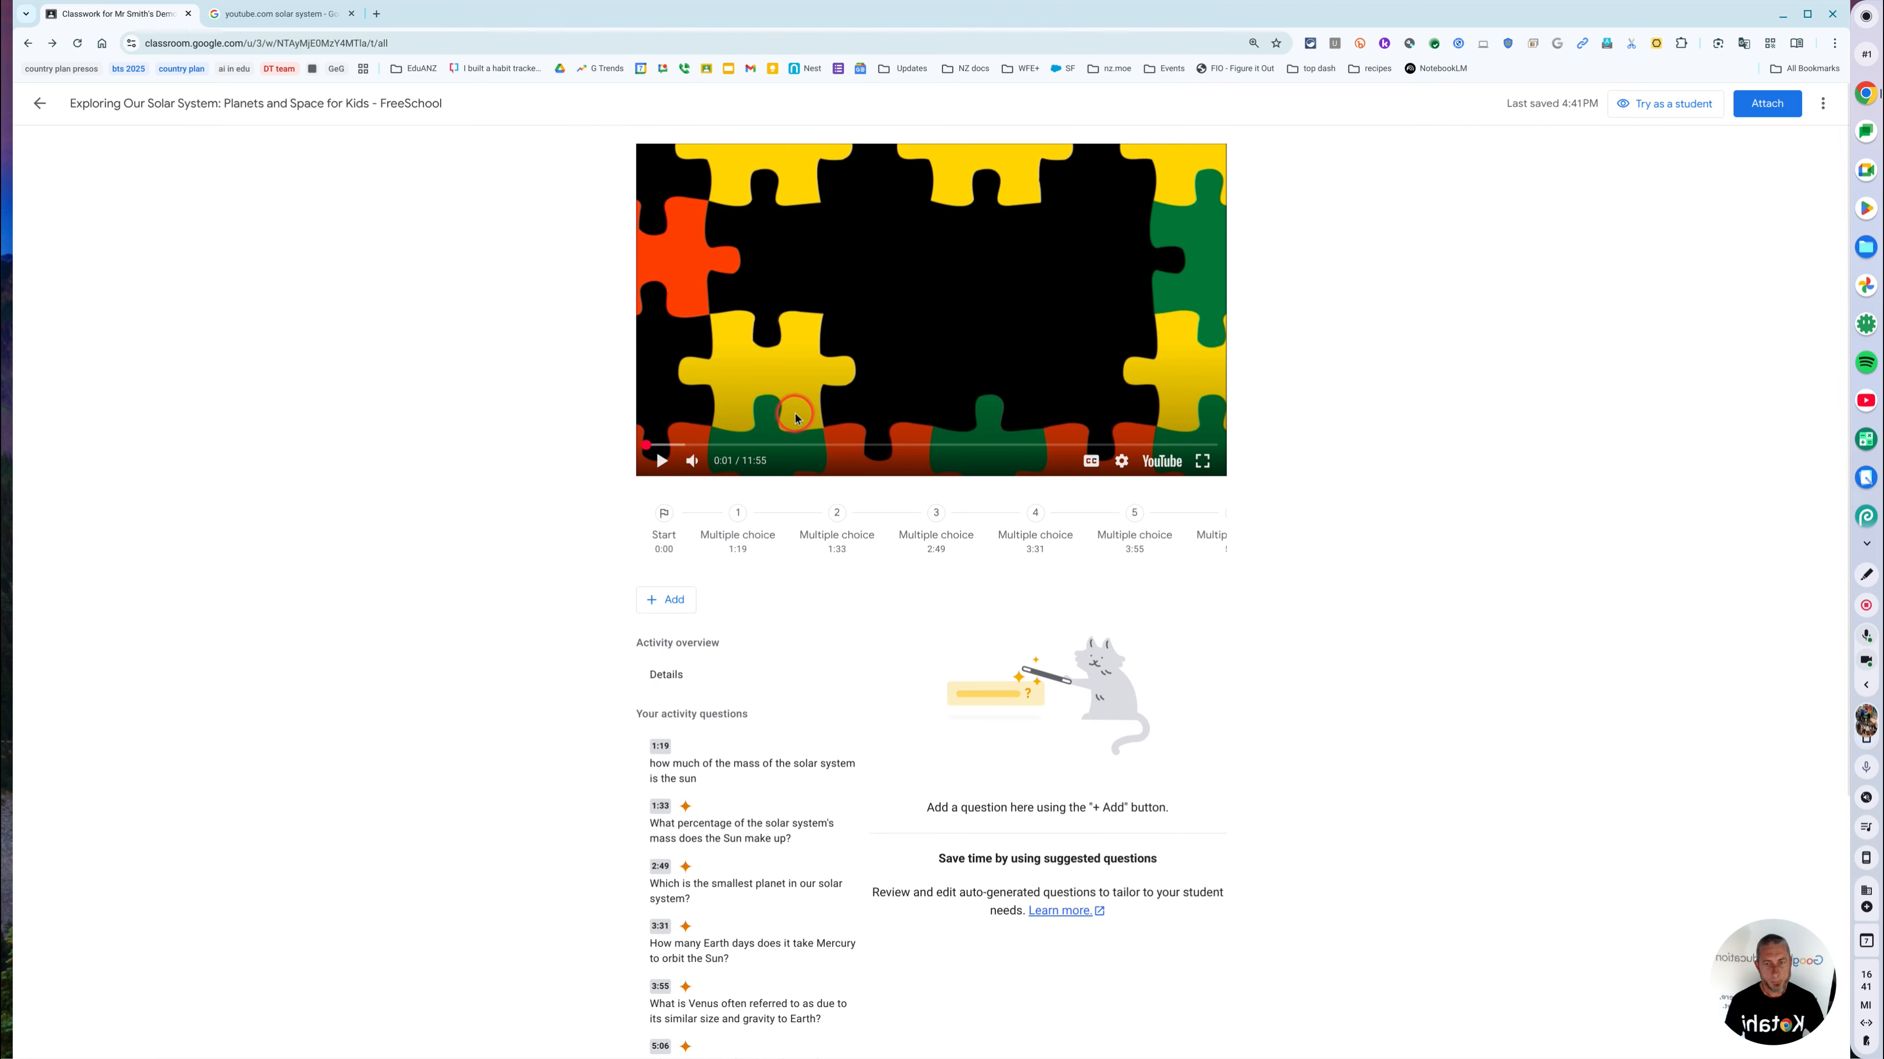
left_click_drag(647, 445, 692, 449)
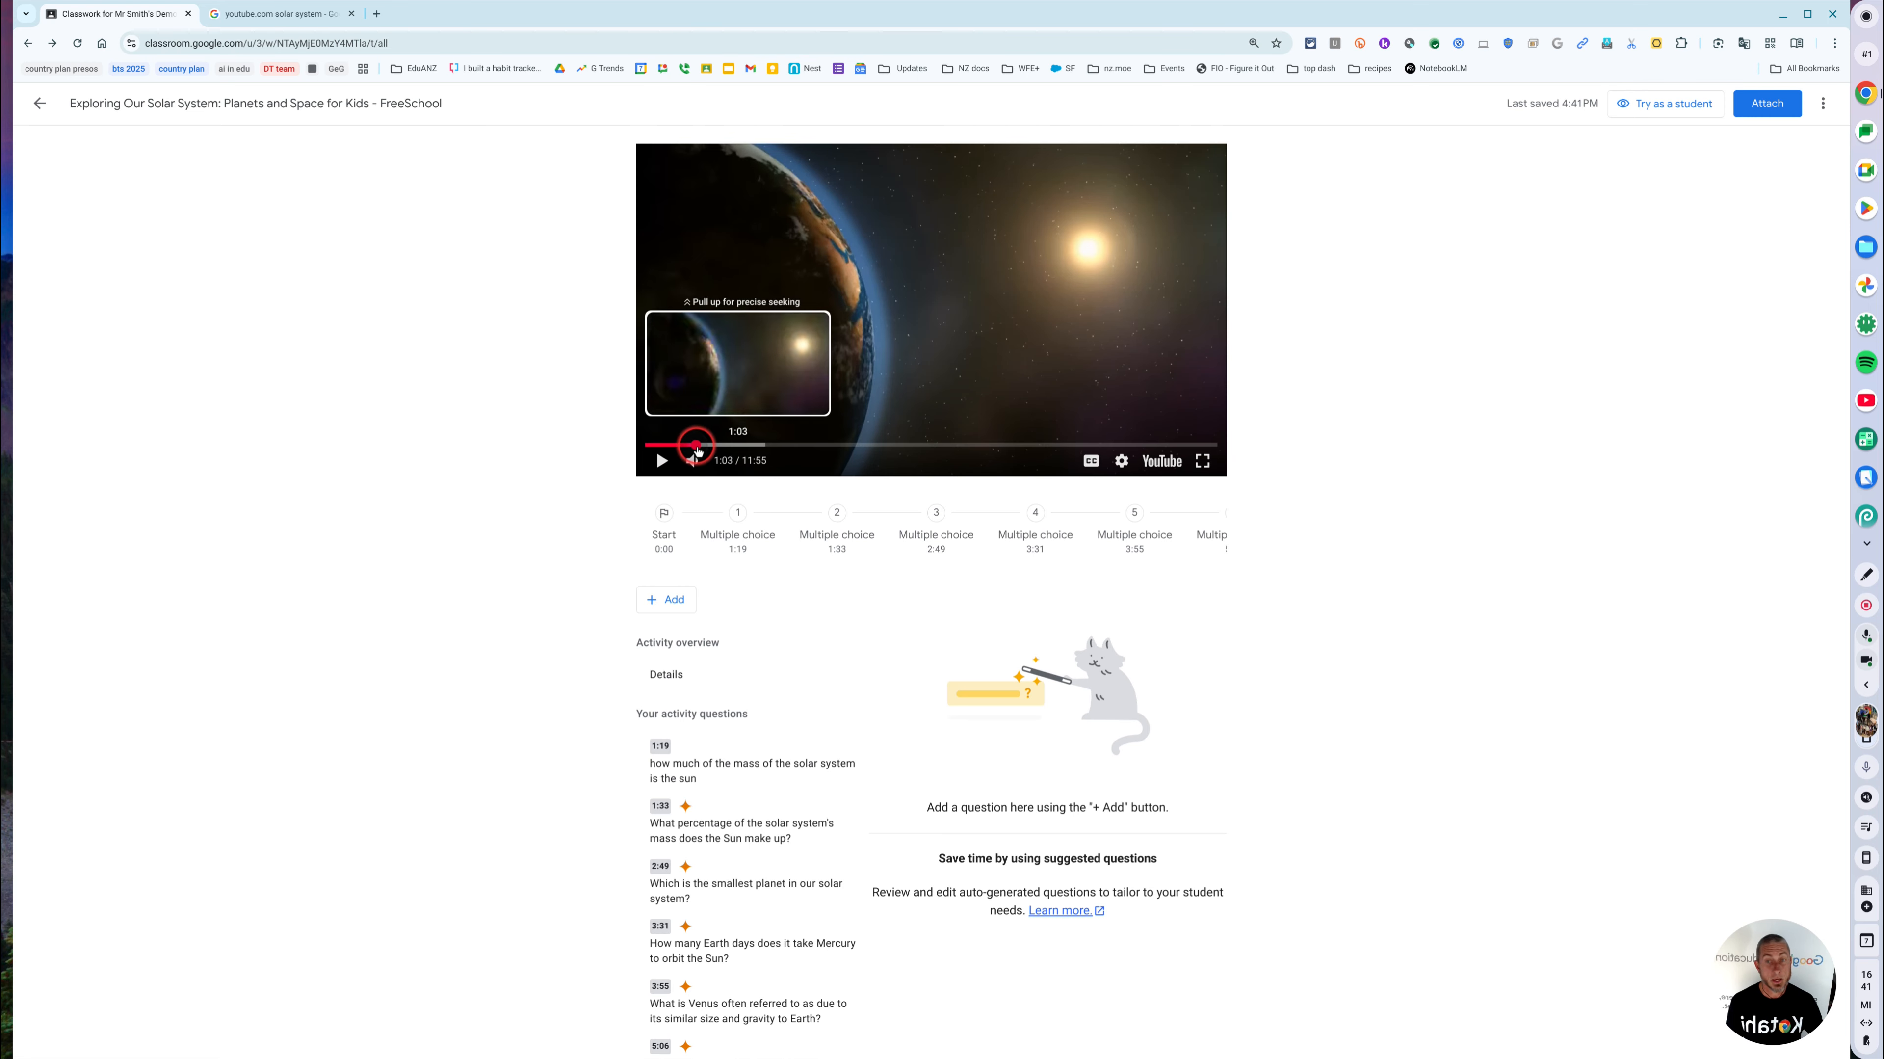
left_click(696, 445)
left_click(663, 461)
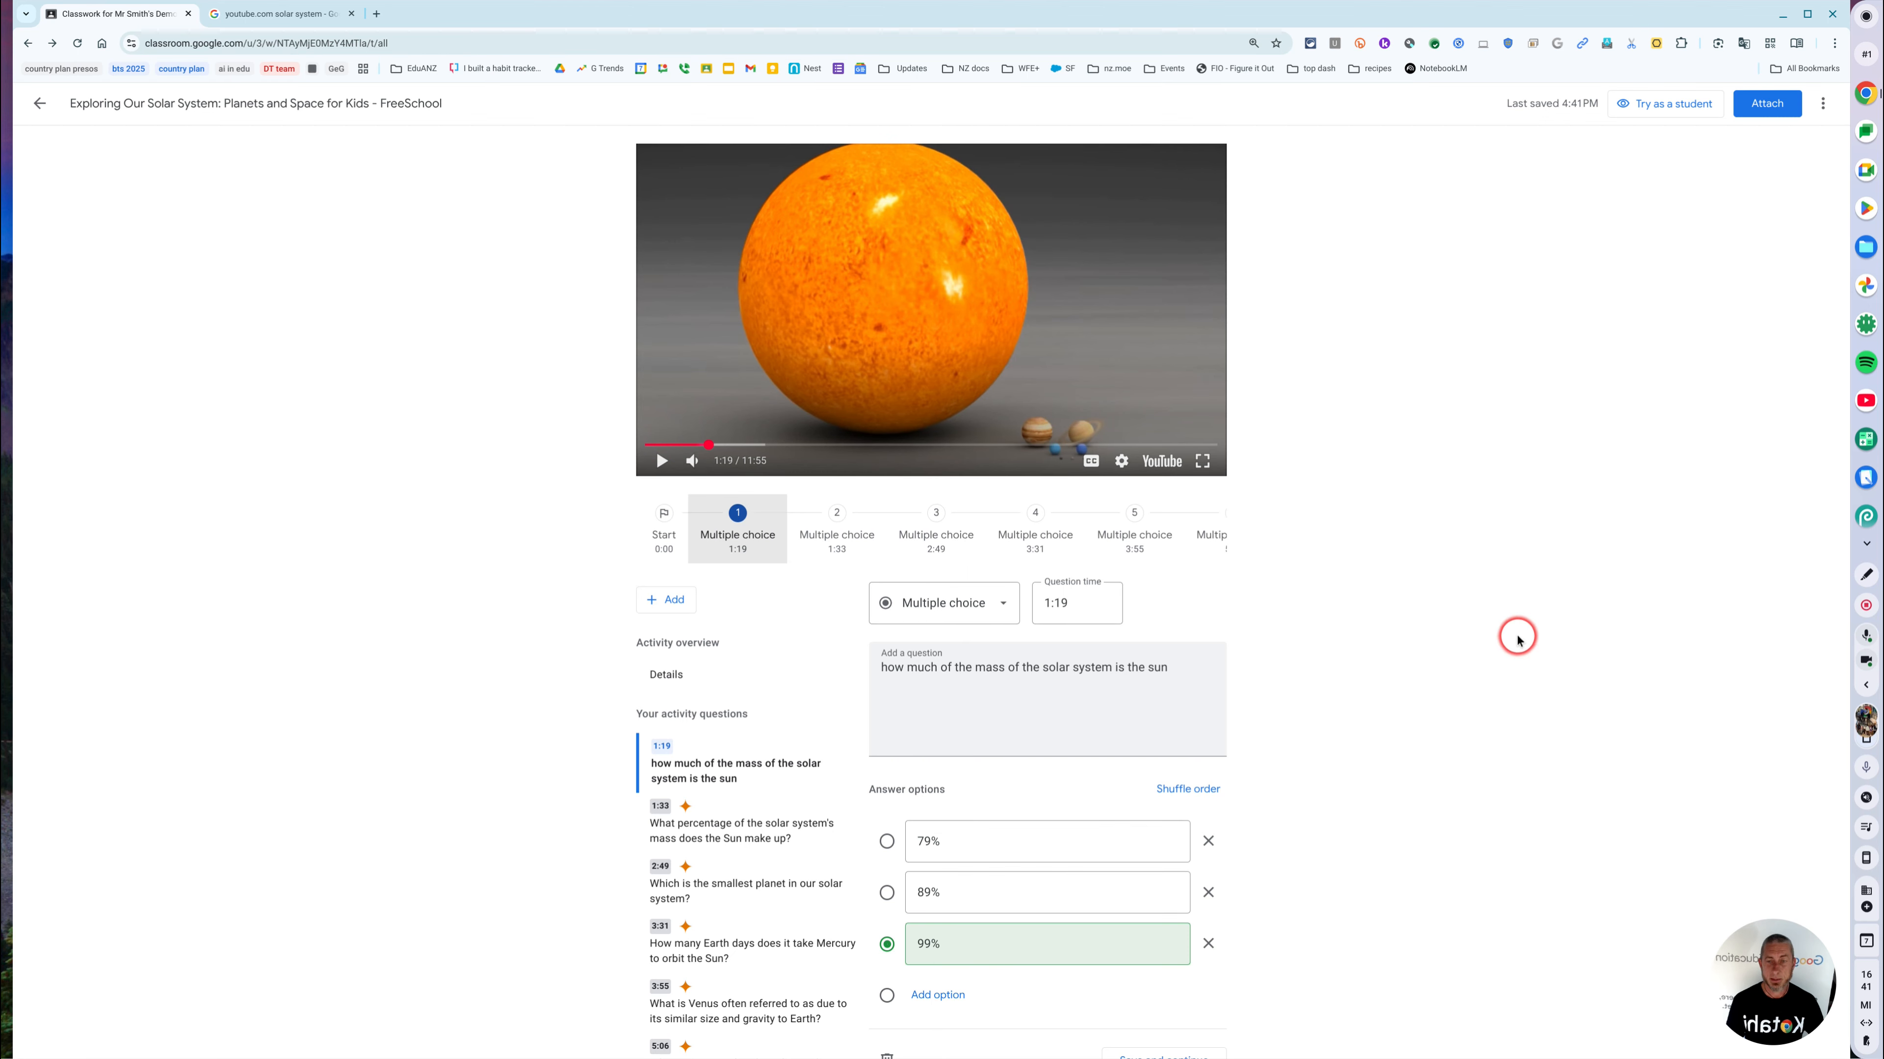
scroll(407, 542, "down", 2)
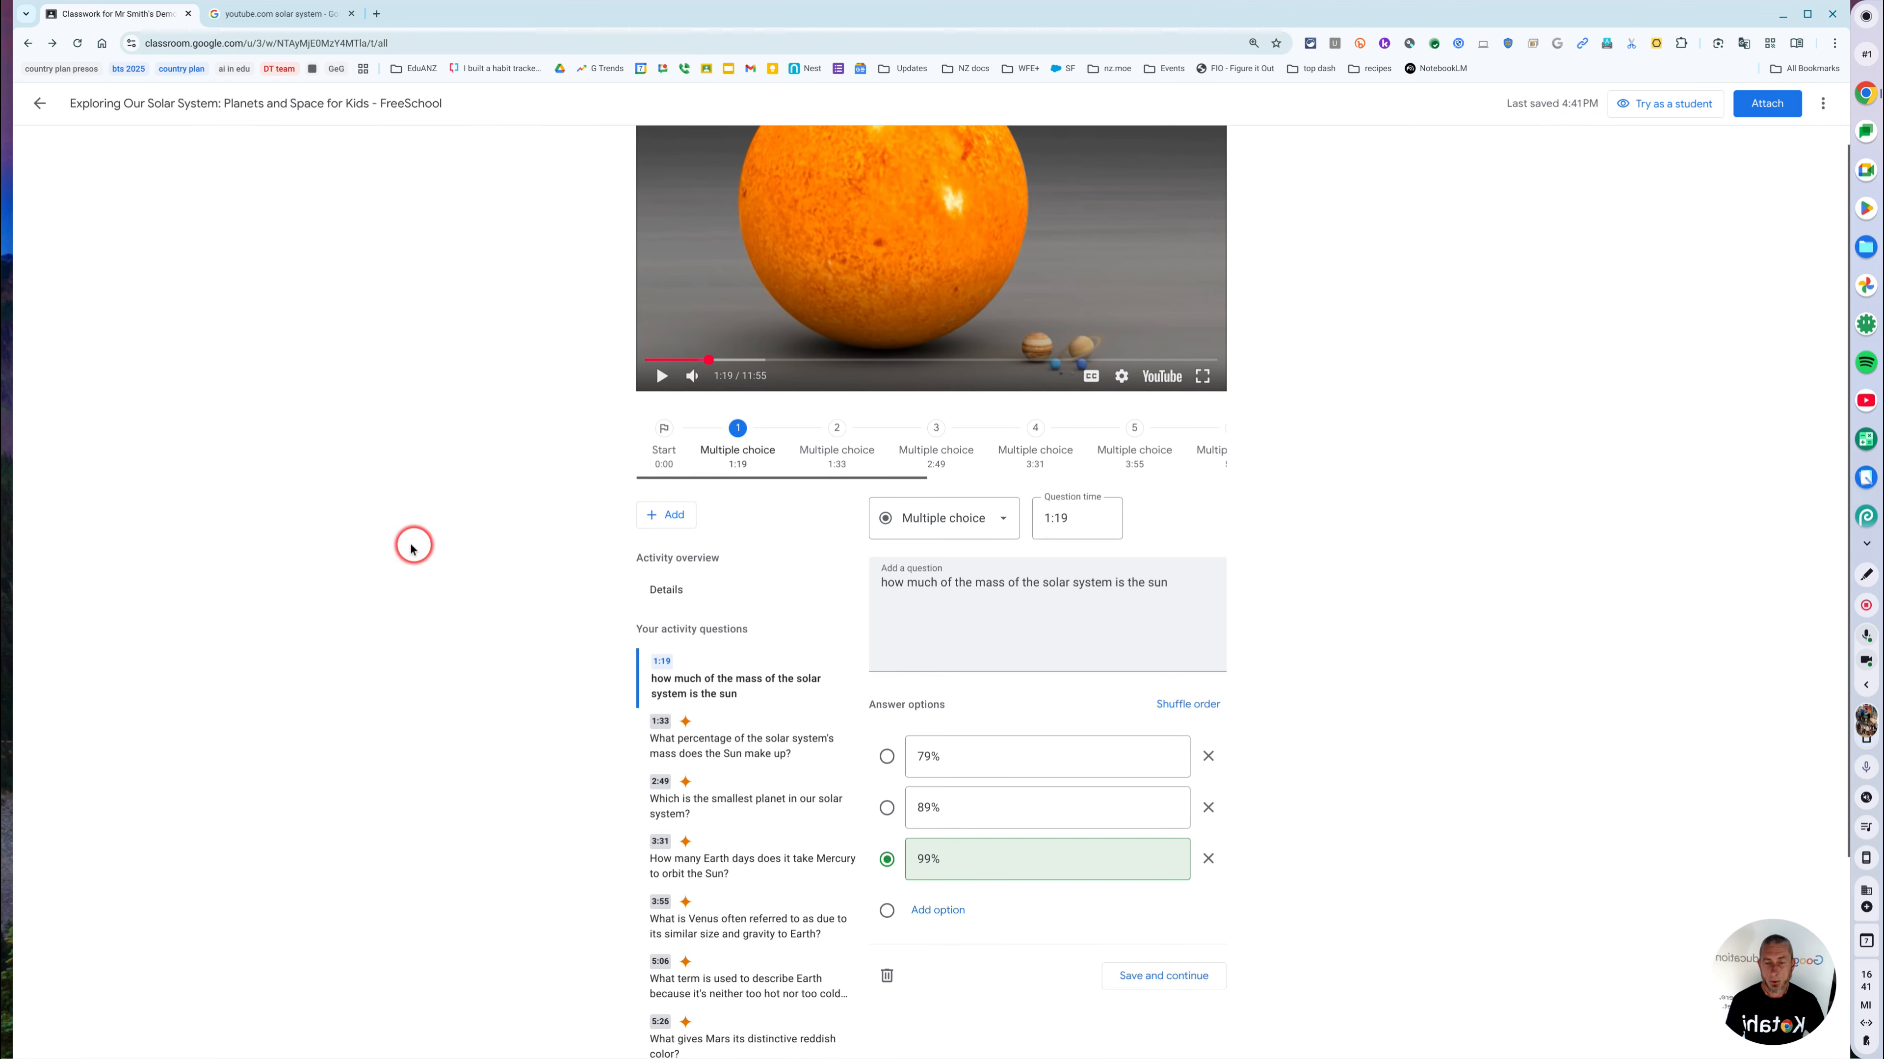
scroll(1364, 537, "up", 1)
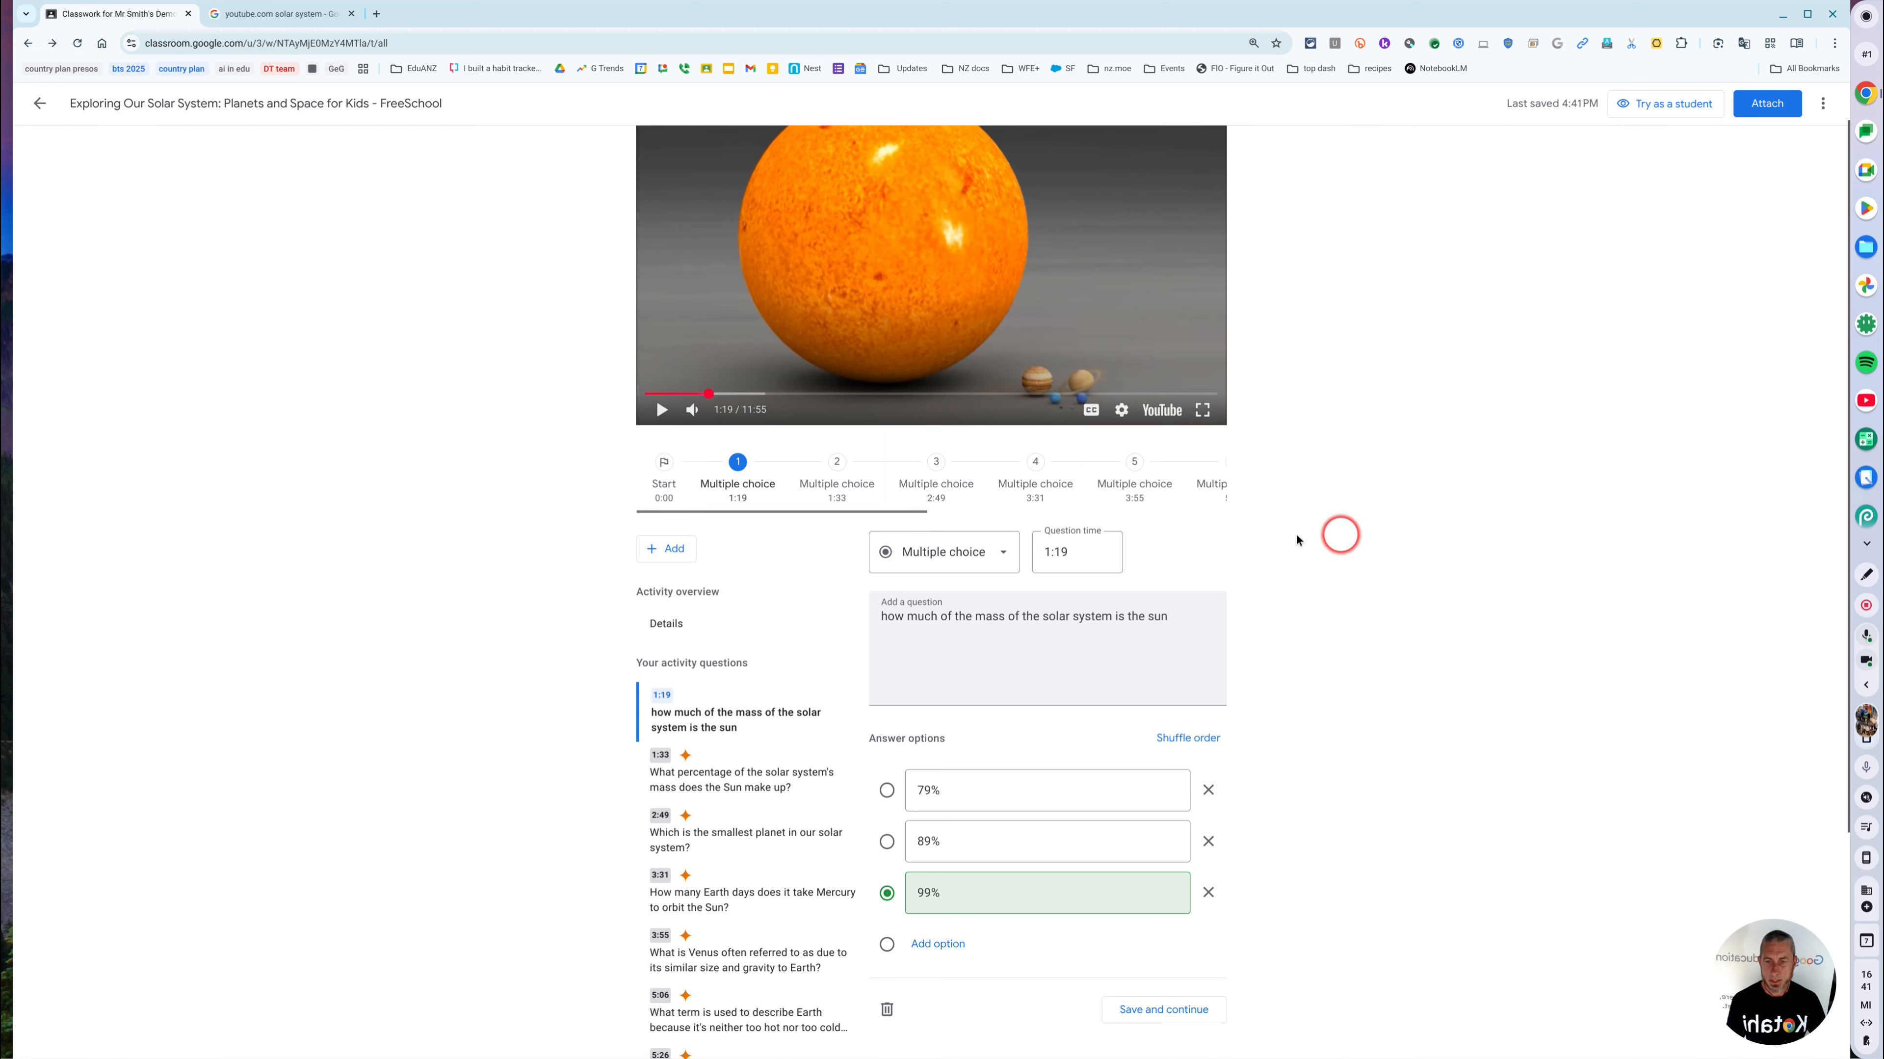
Step: In the activity details, set the video's end time to 4:00 and its start time to 1:00
left_click(668, 624)
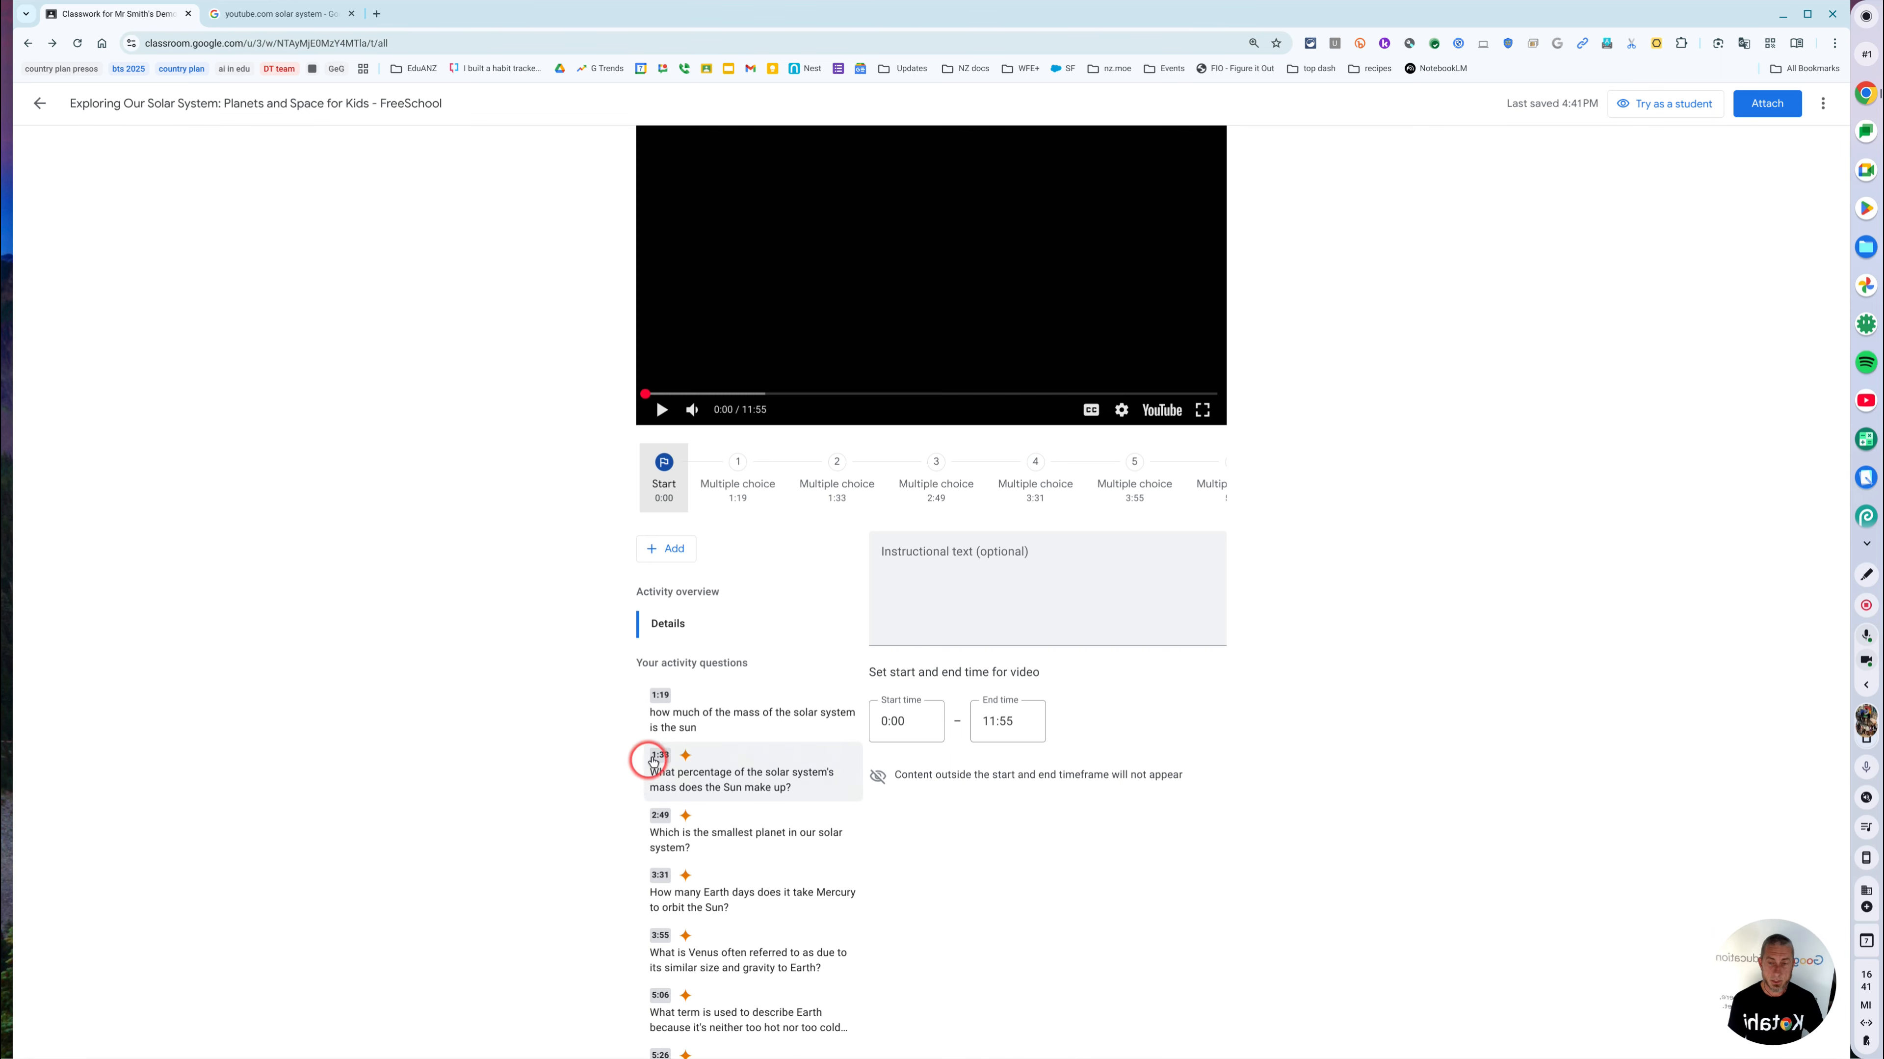
left_click(1019, 720)
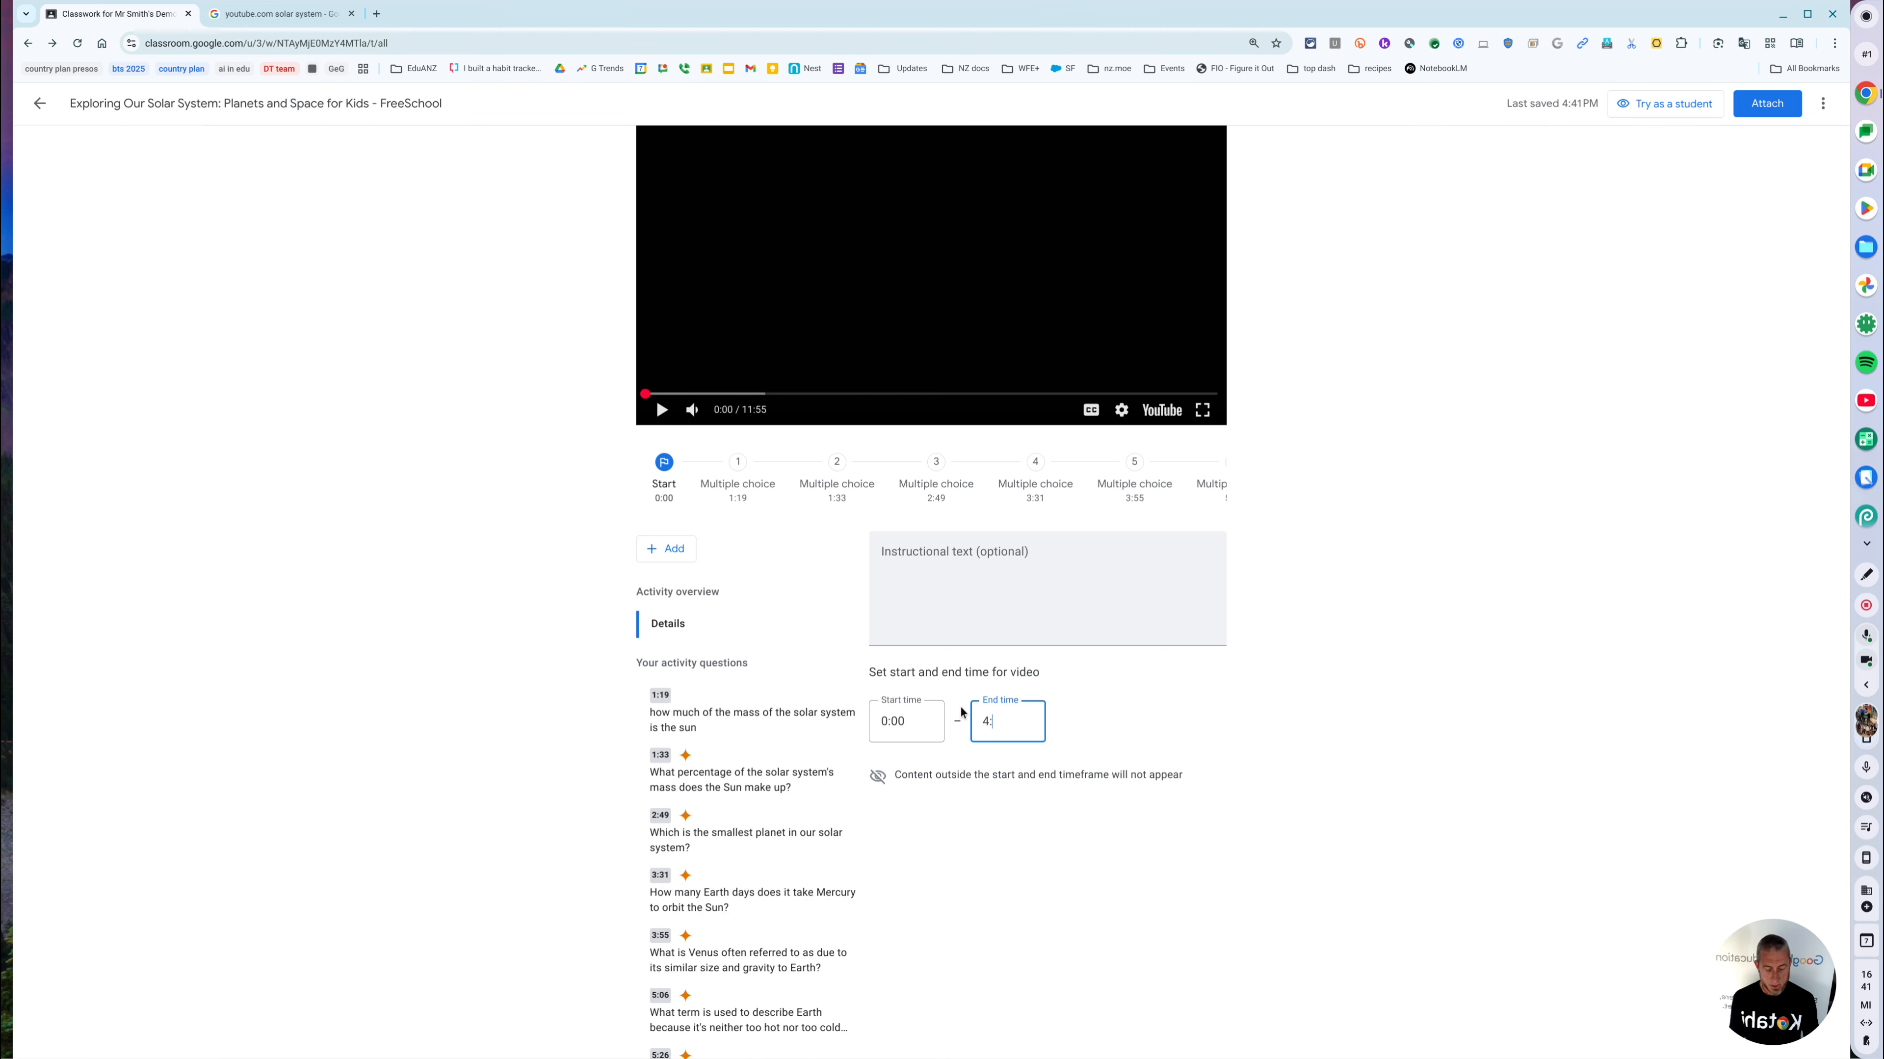
left_click(1373, 692)
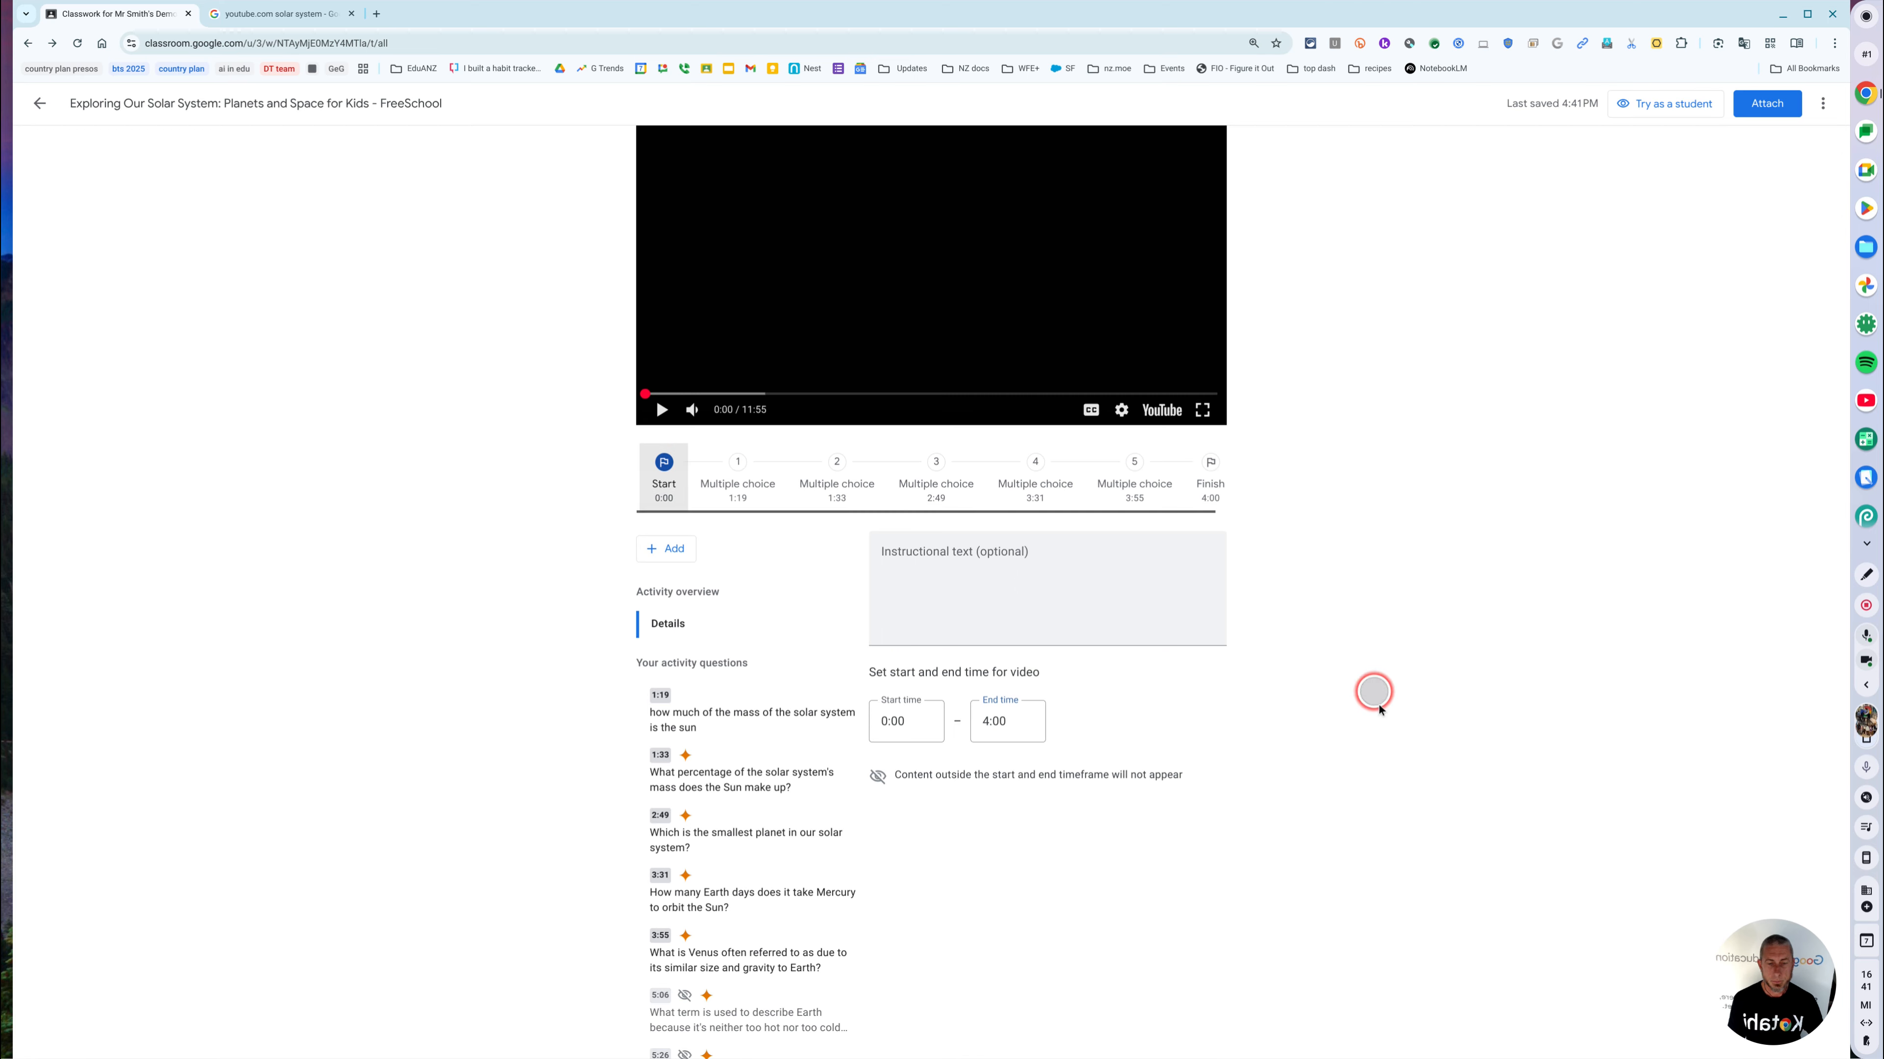
left_click(1383, 718)
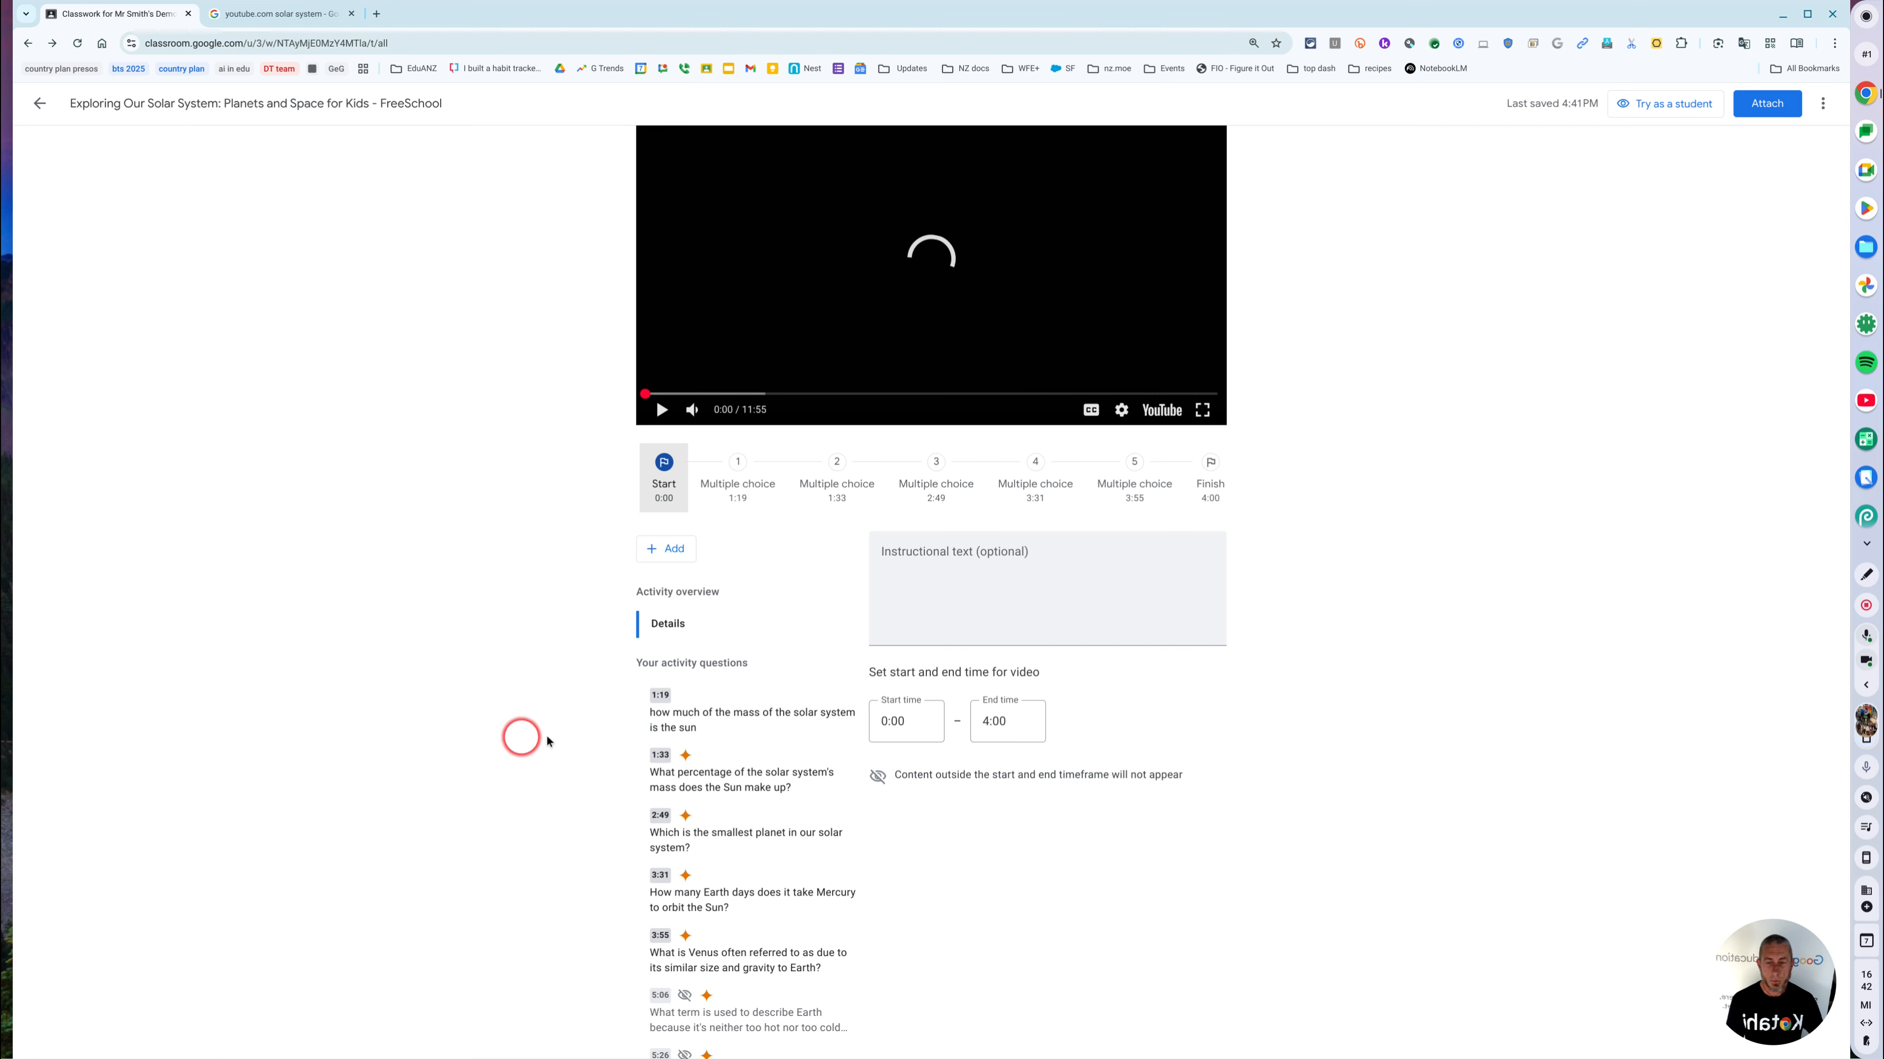
left_click(886, 718)
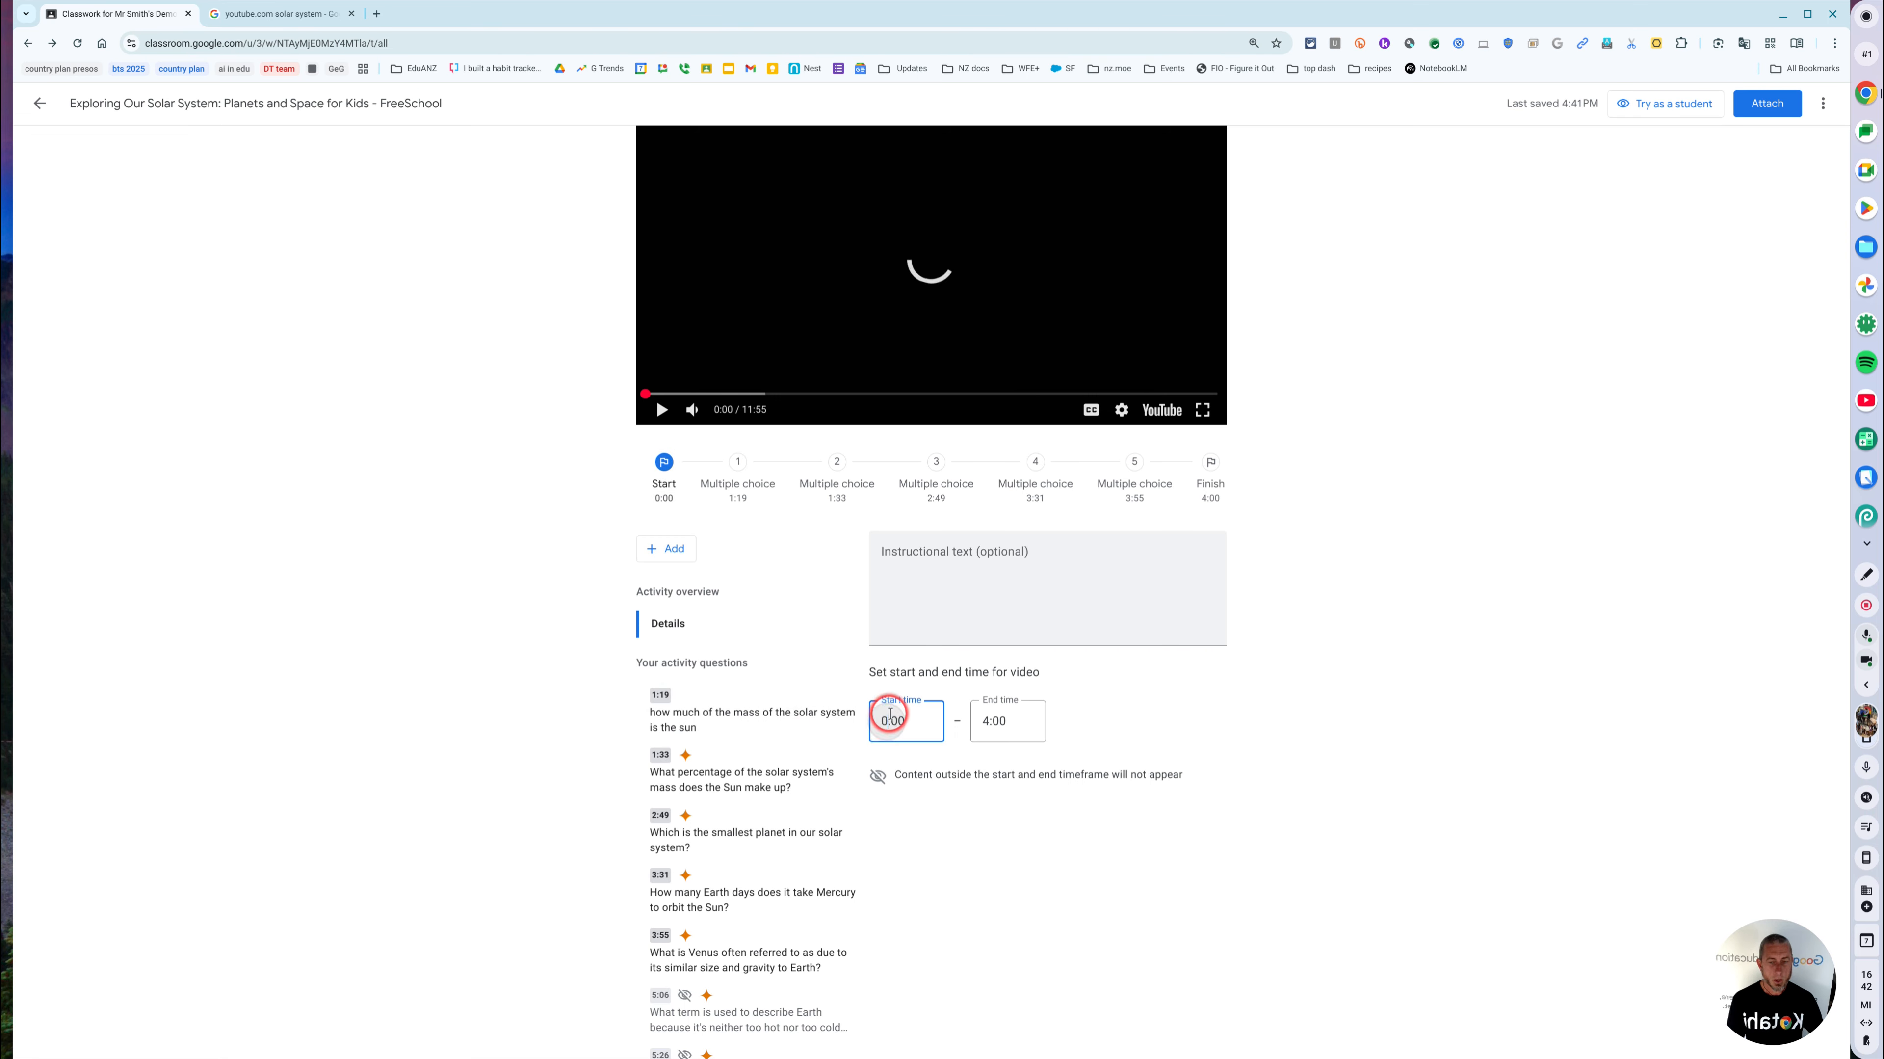
key("BackSpace")
type("1")
left_click(1314, 703)
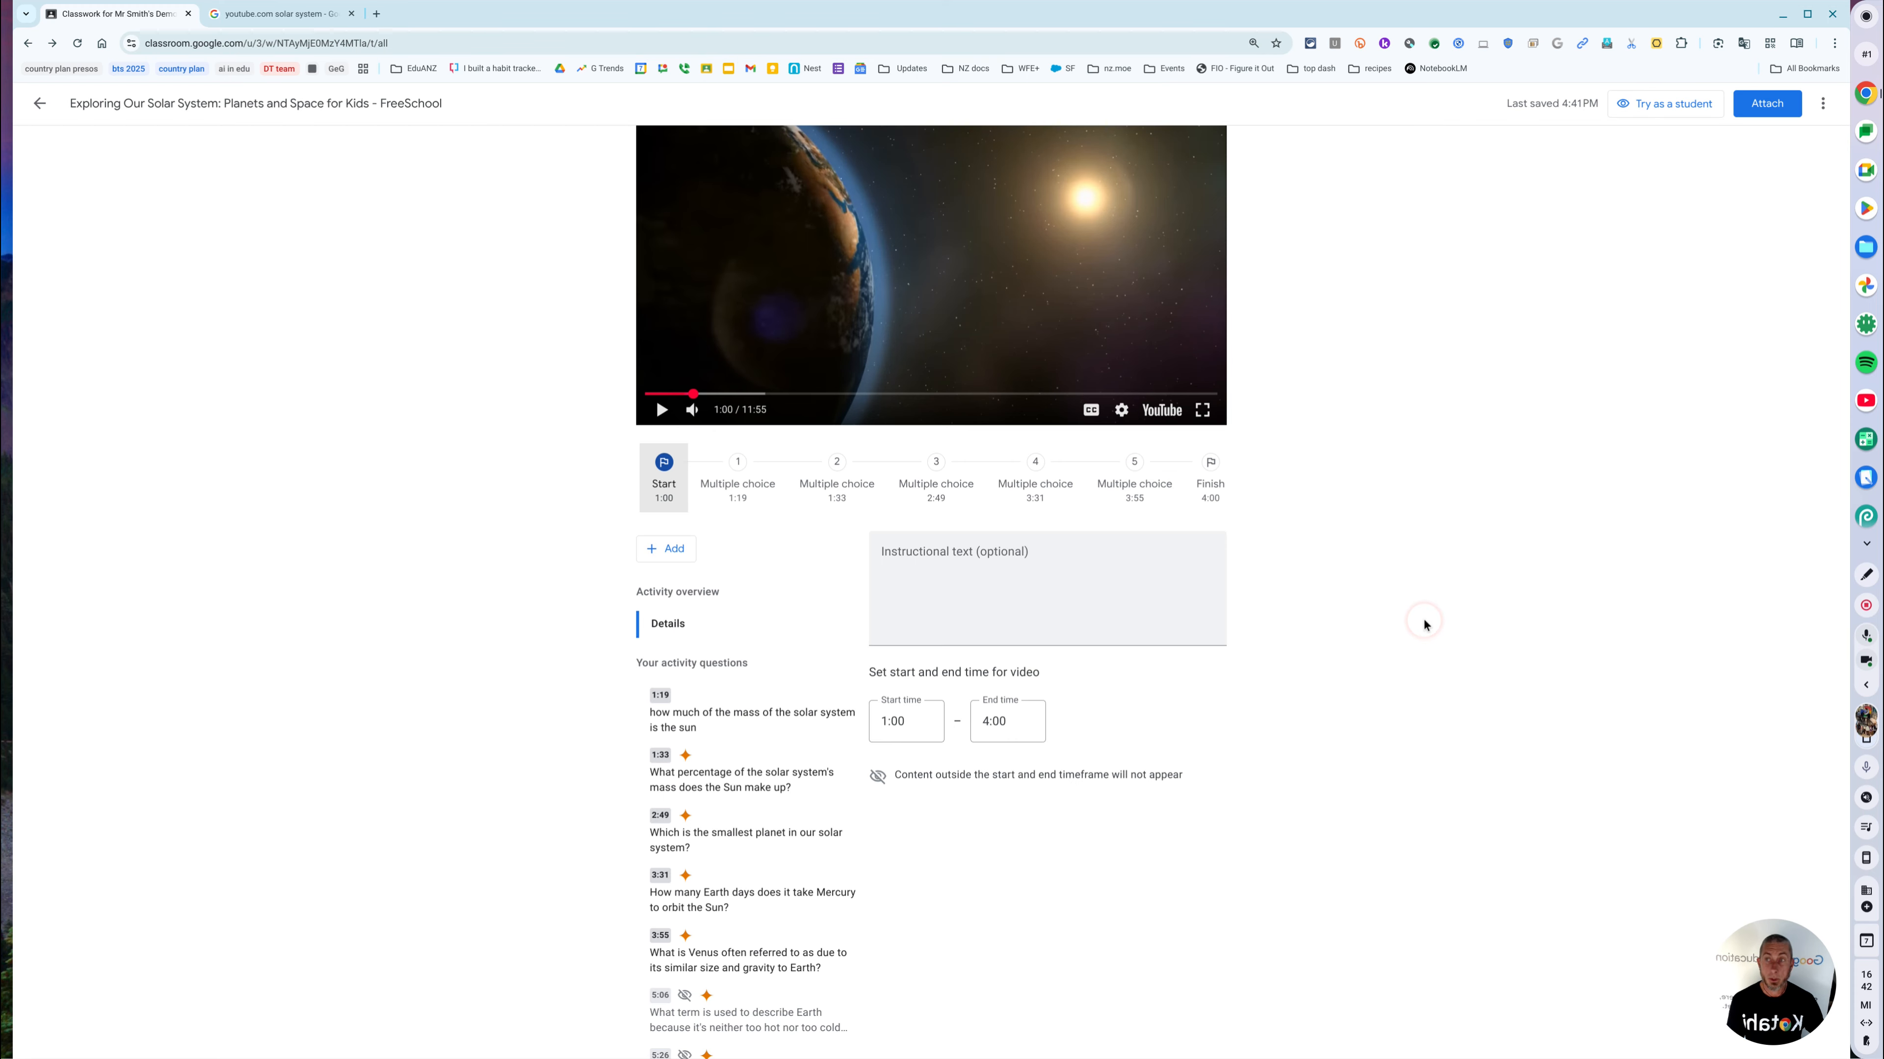
Step: Try the activity as a student, watch up to the 1:19 question and submit 89% as the answer
left_click(1670, 107)
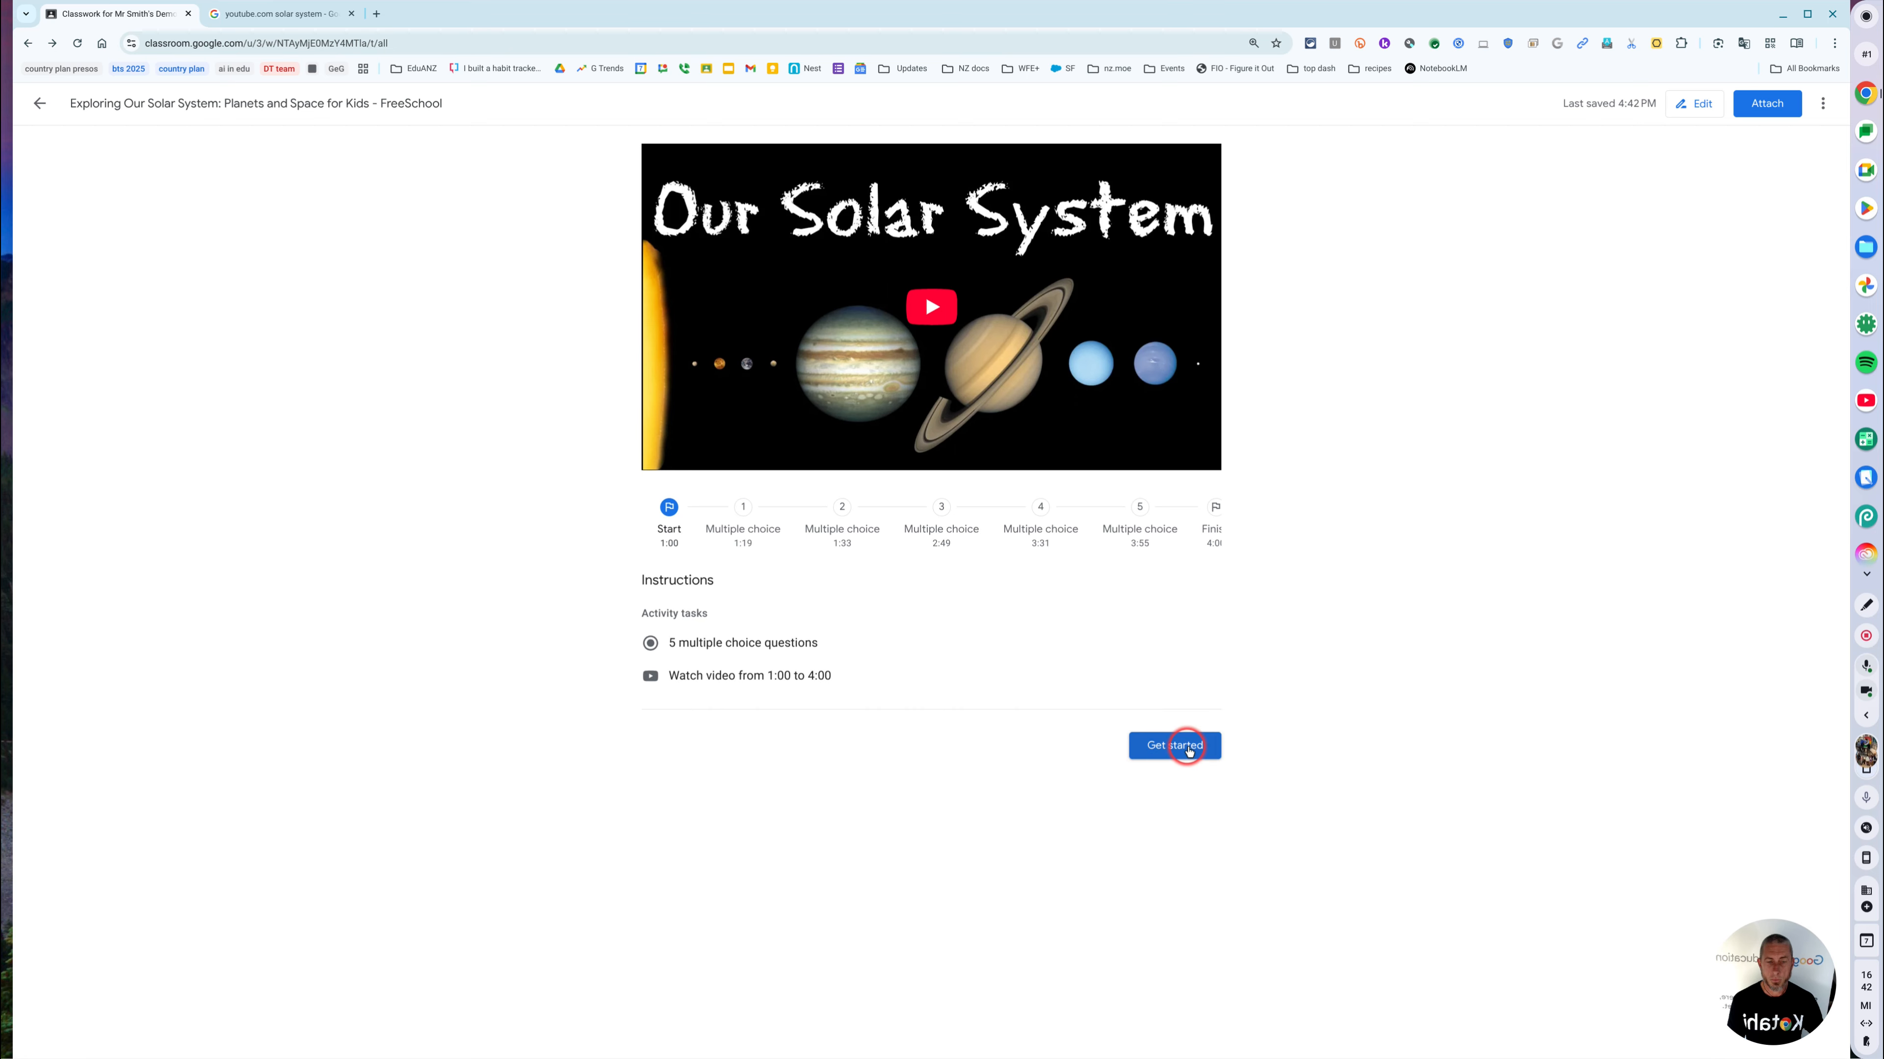
left_click(1186, 748)
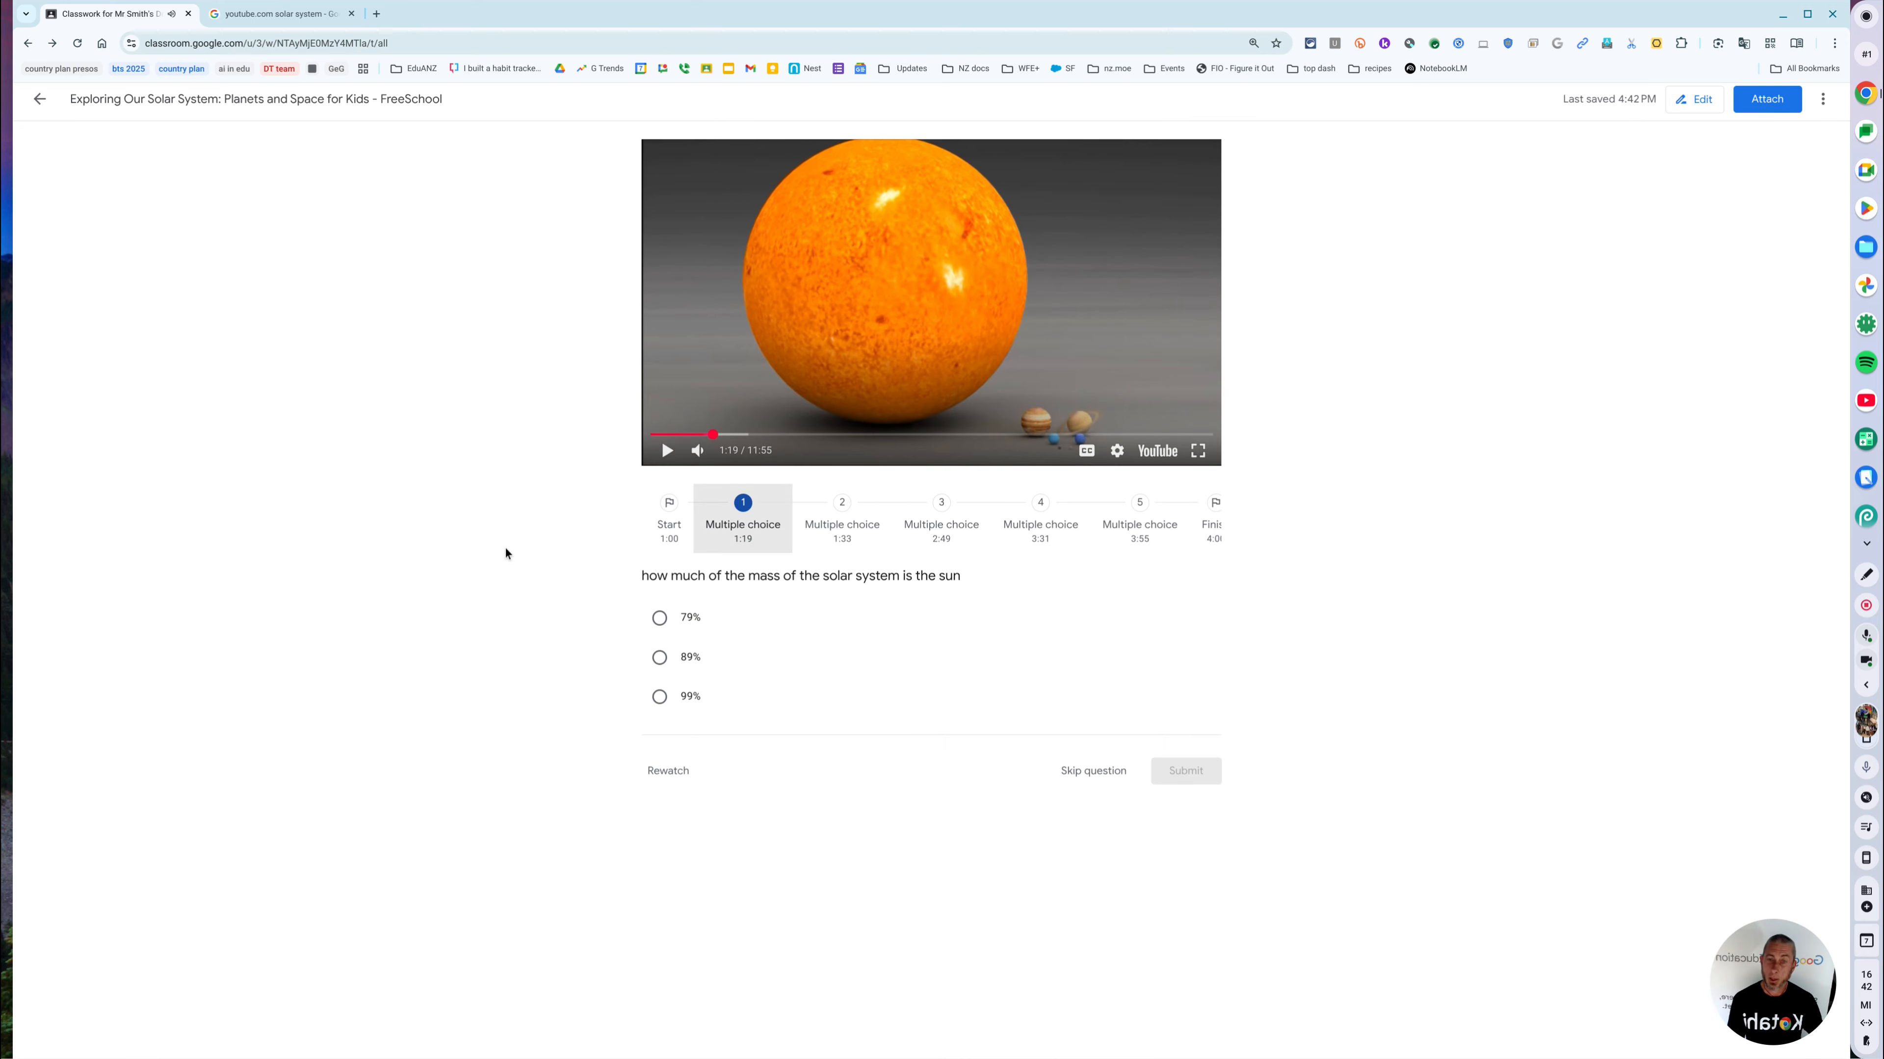
left_click(489, 552)
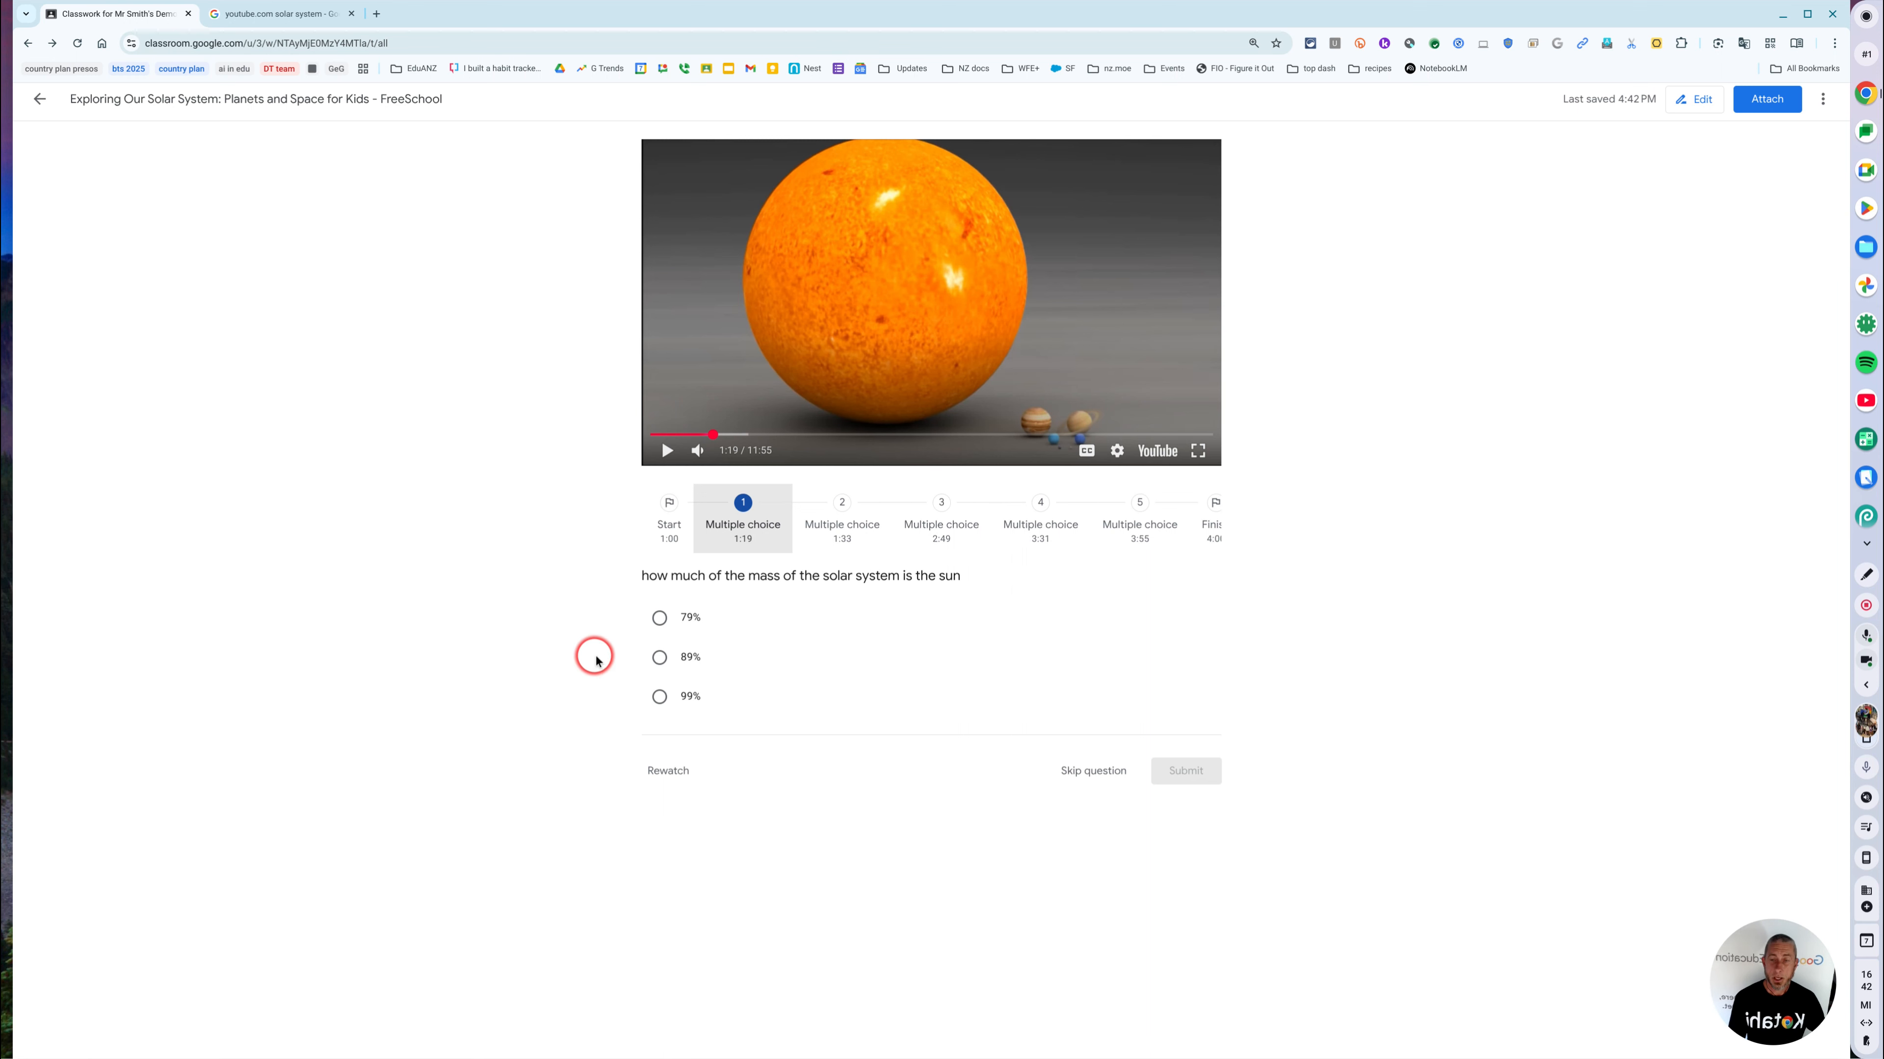
left_click(662, 657)
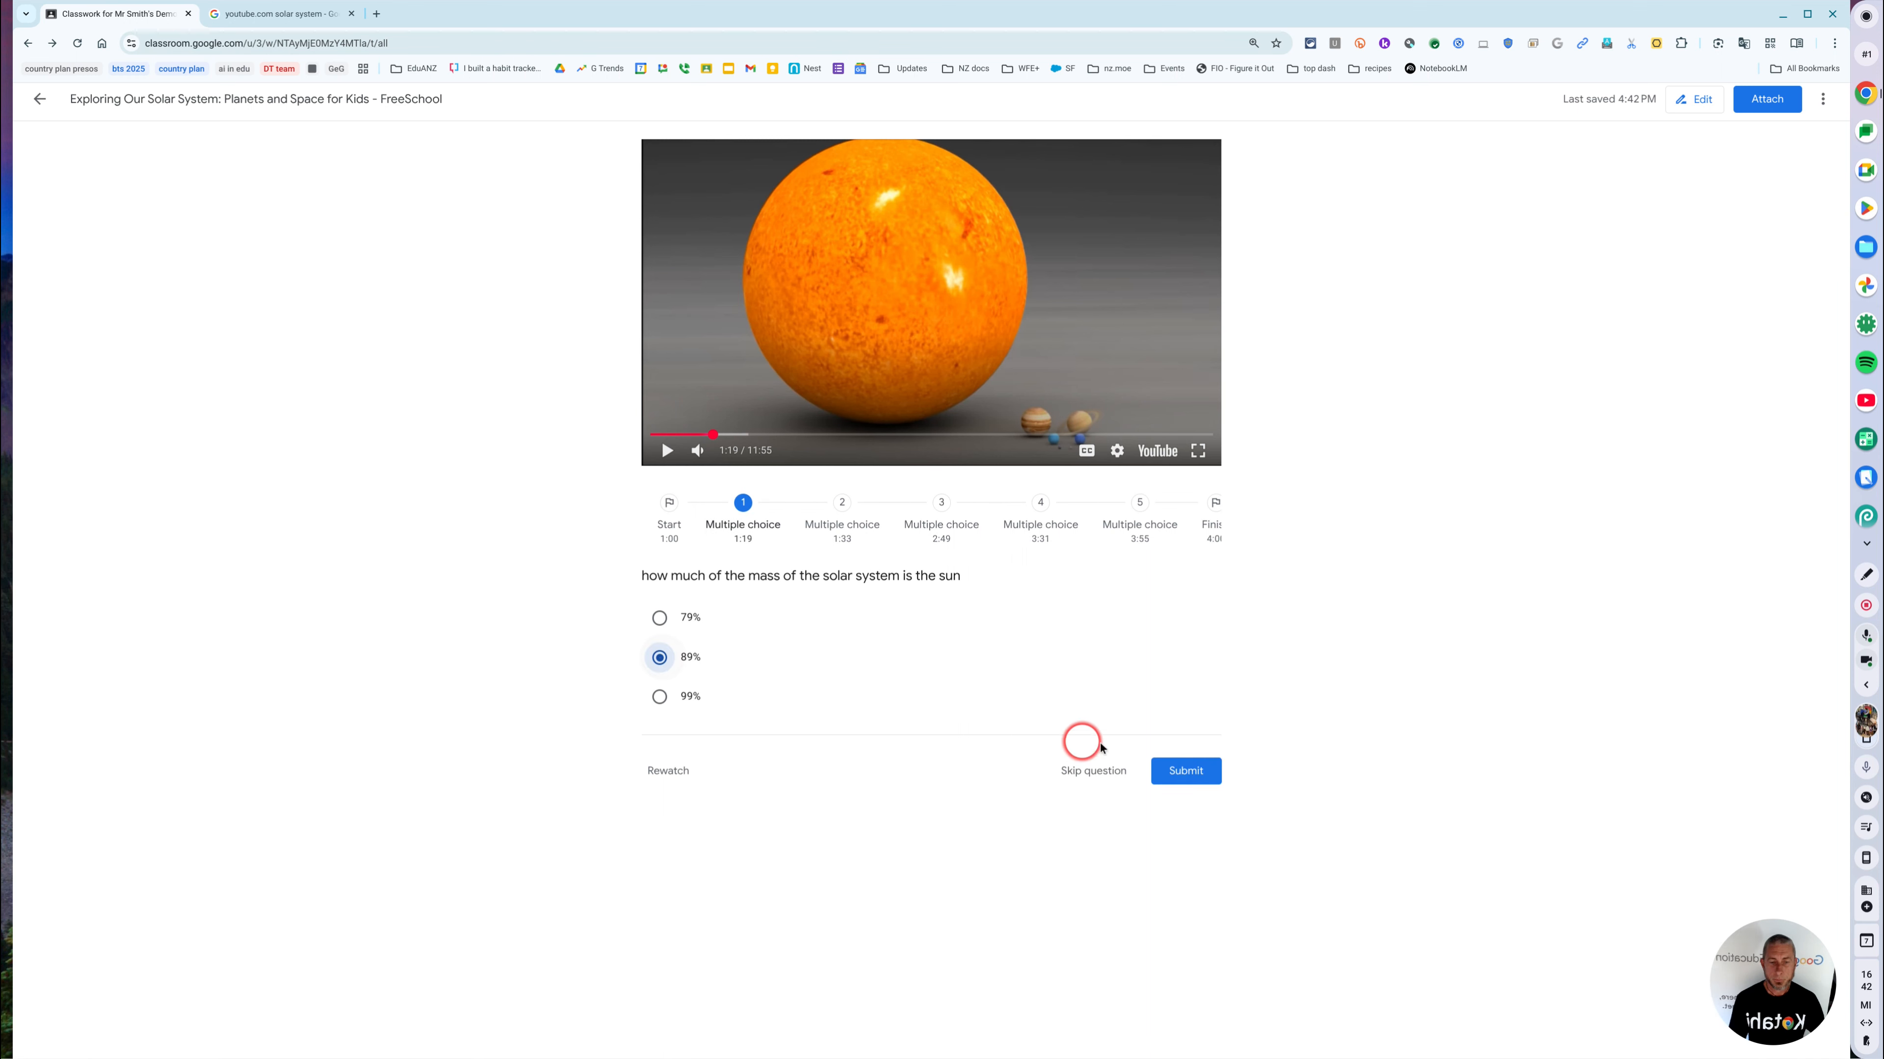
left_click(1199, 770)
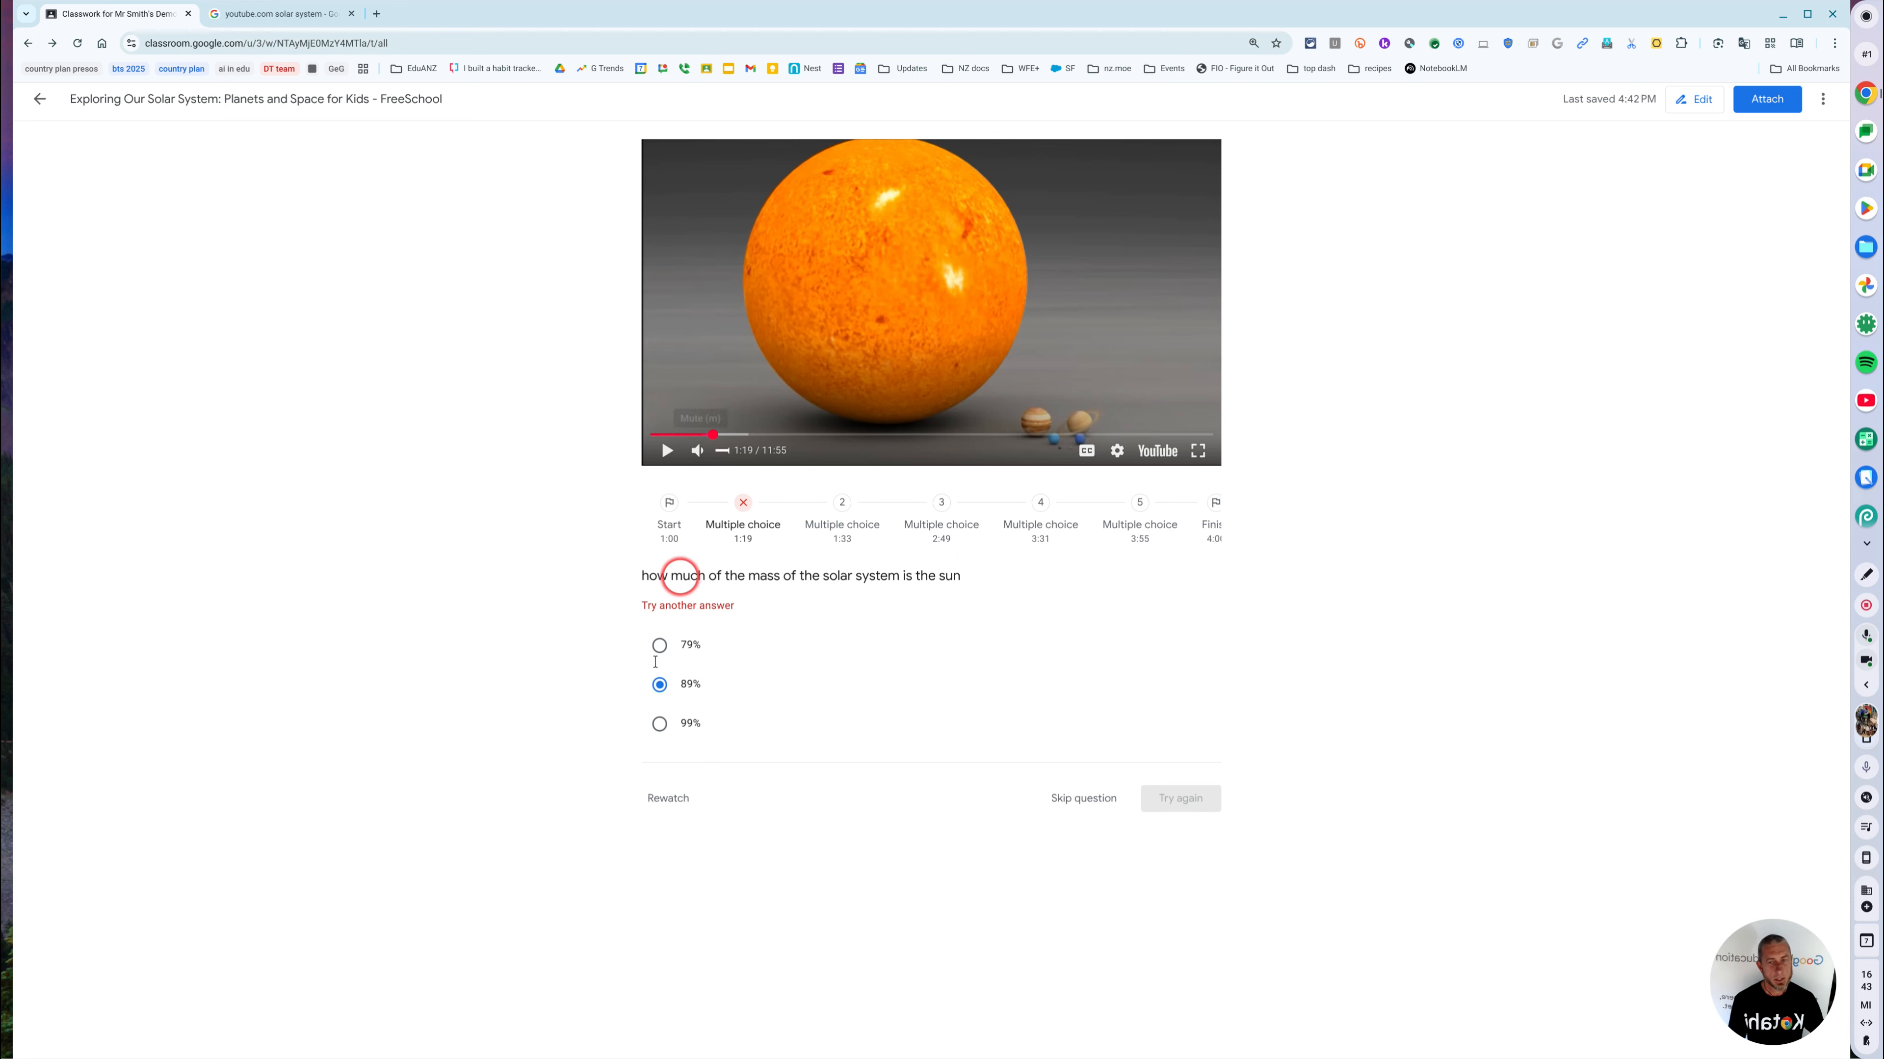
Step: Retry the 1:19 question with 99% as the answer, continue the video and pause it at about 1:22
left_click(658, 725)
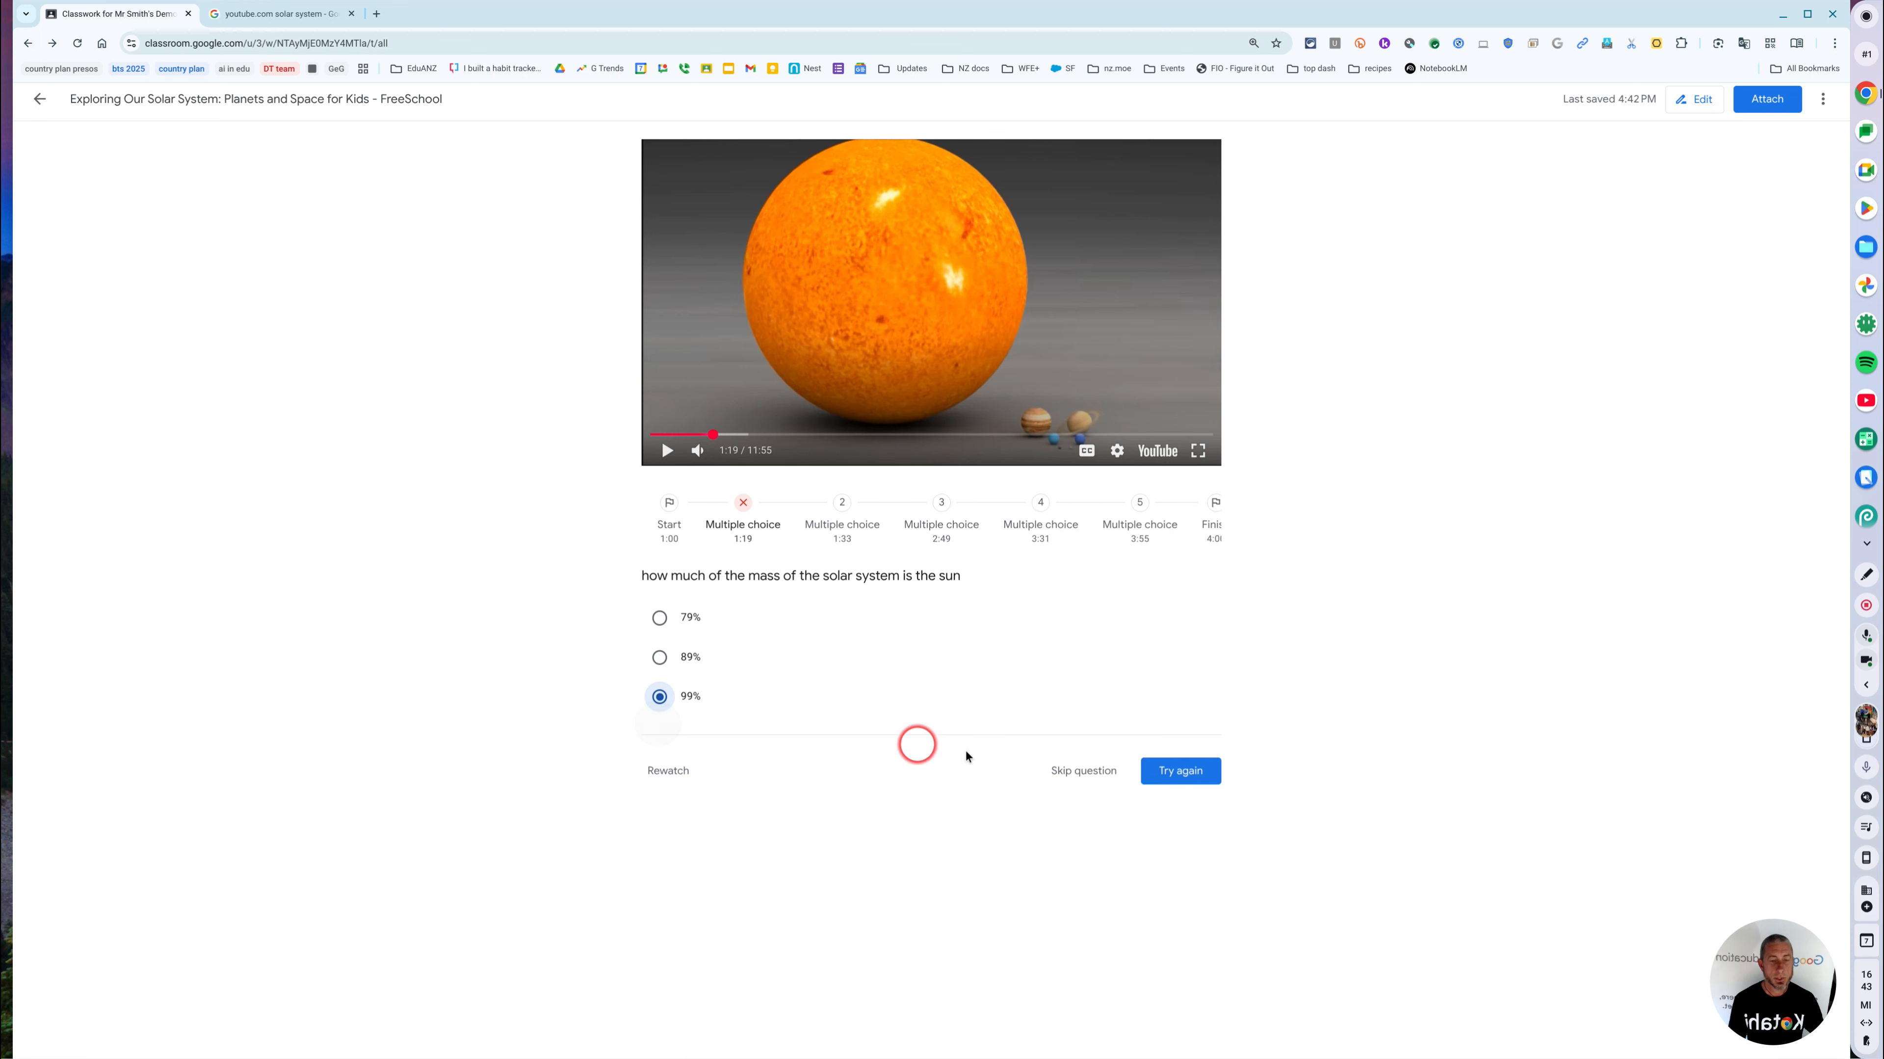
left_click(1175, 771)
left_click(432, 697)
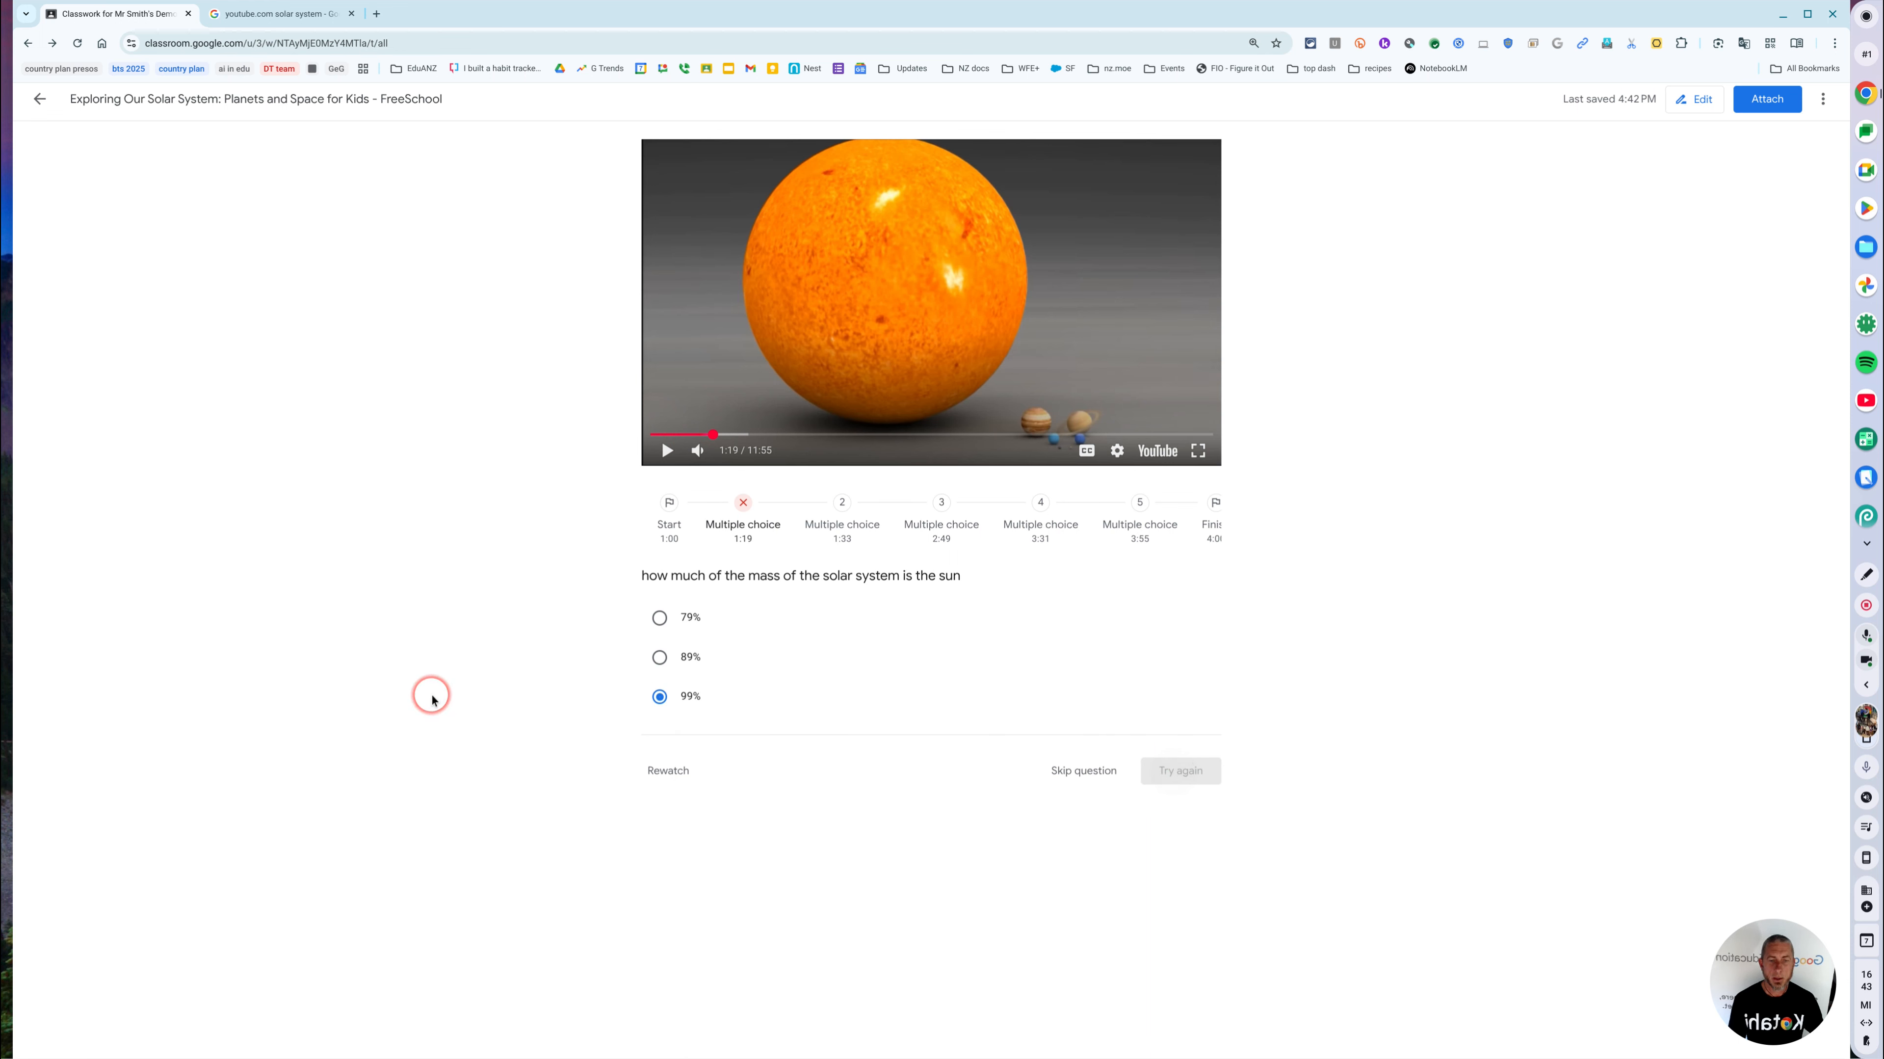
left_click(1165, 784)
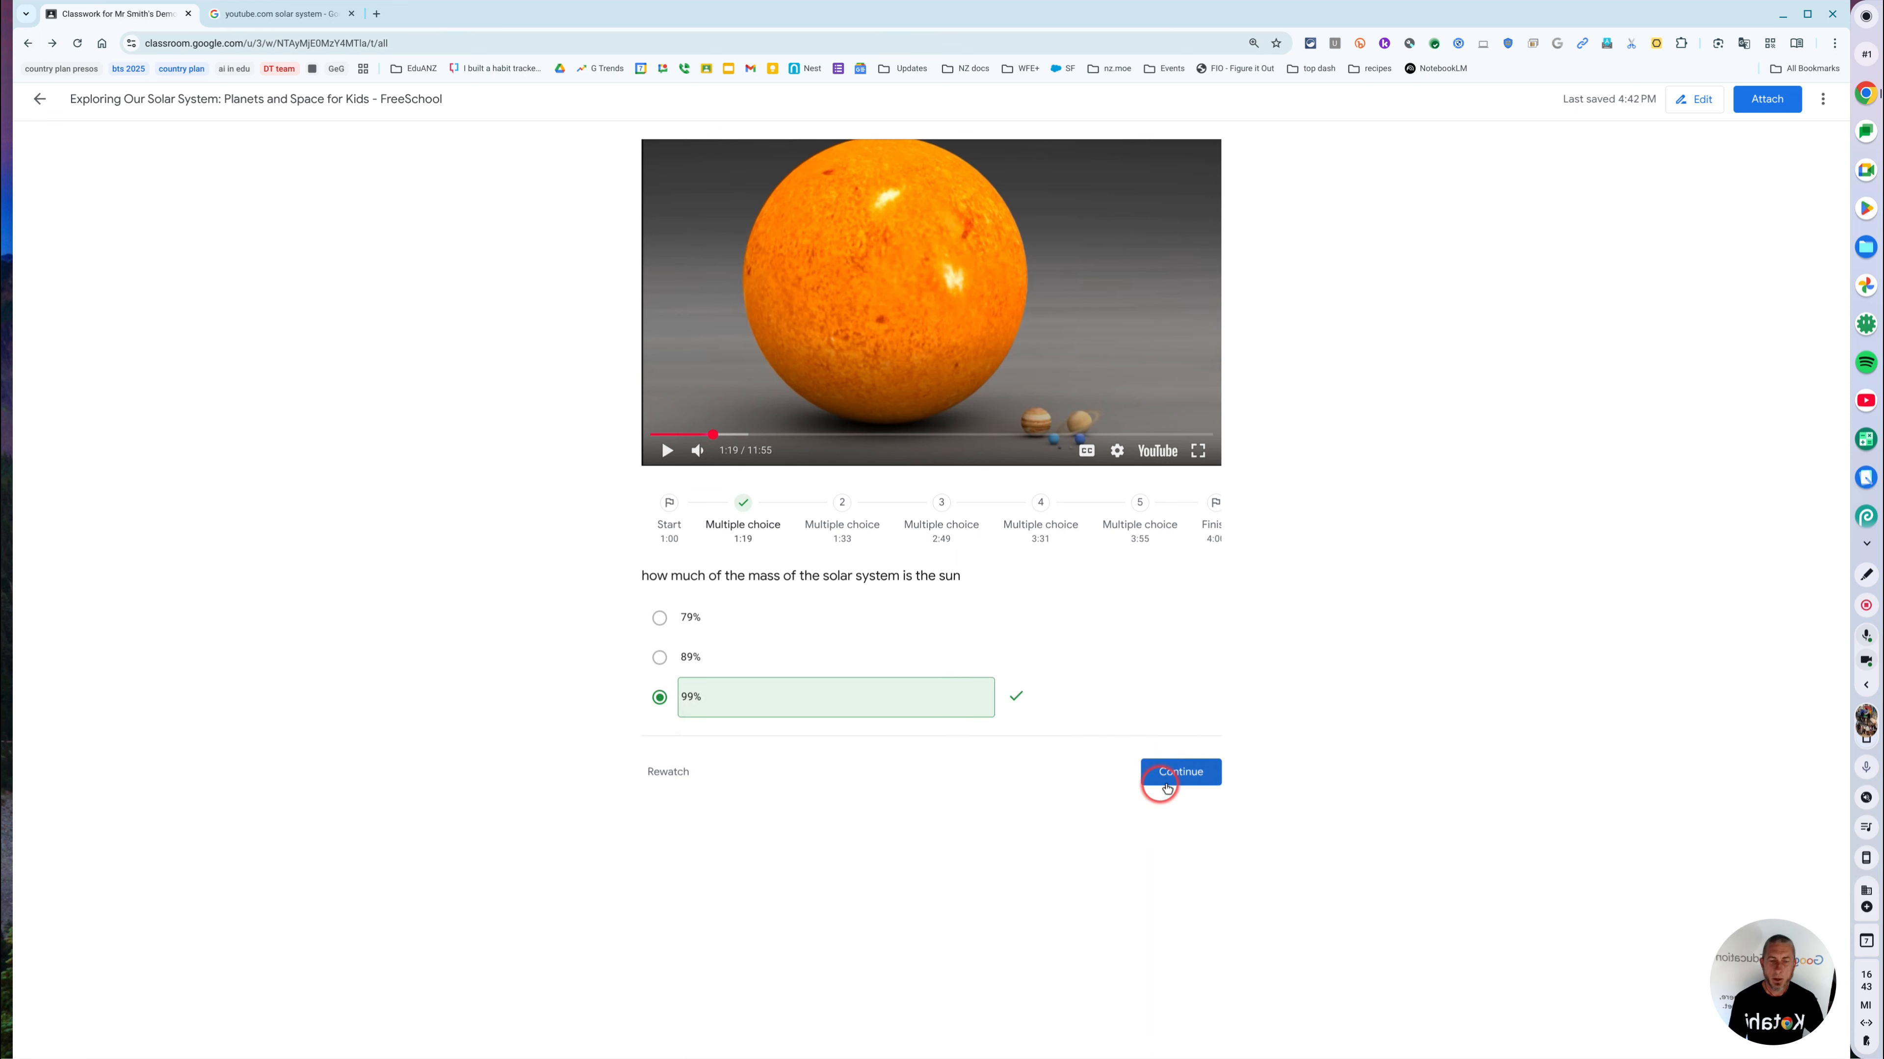
left_click(1179, 778)
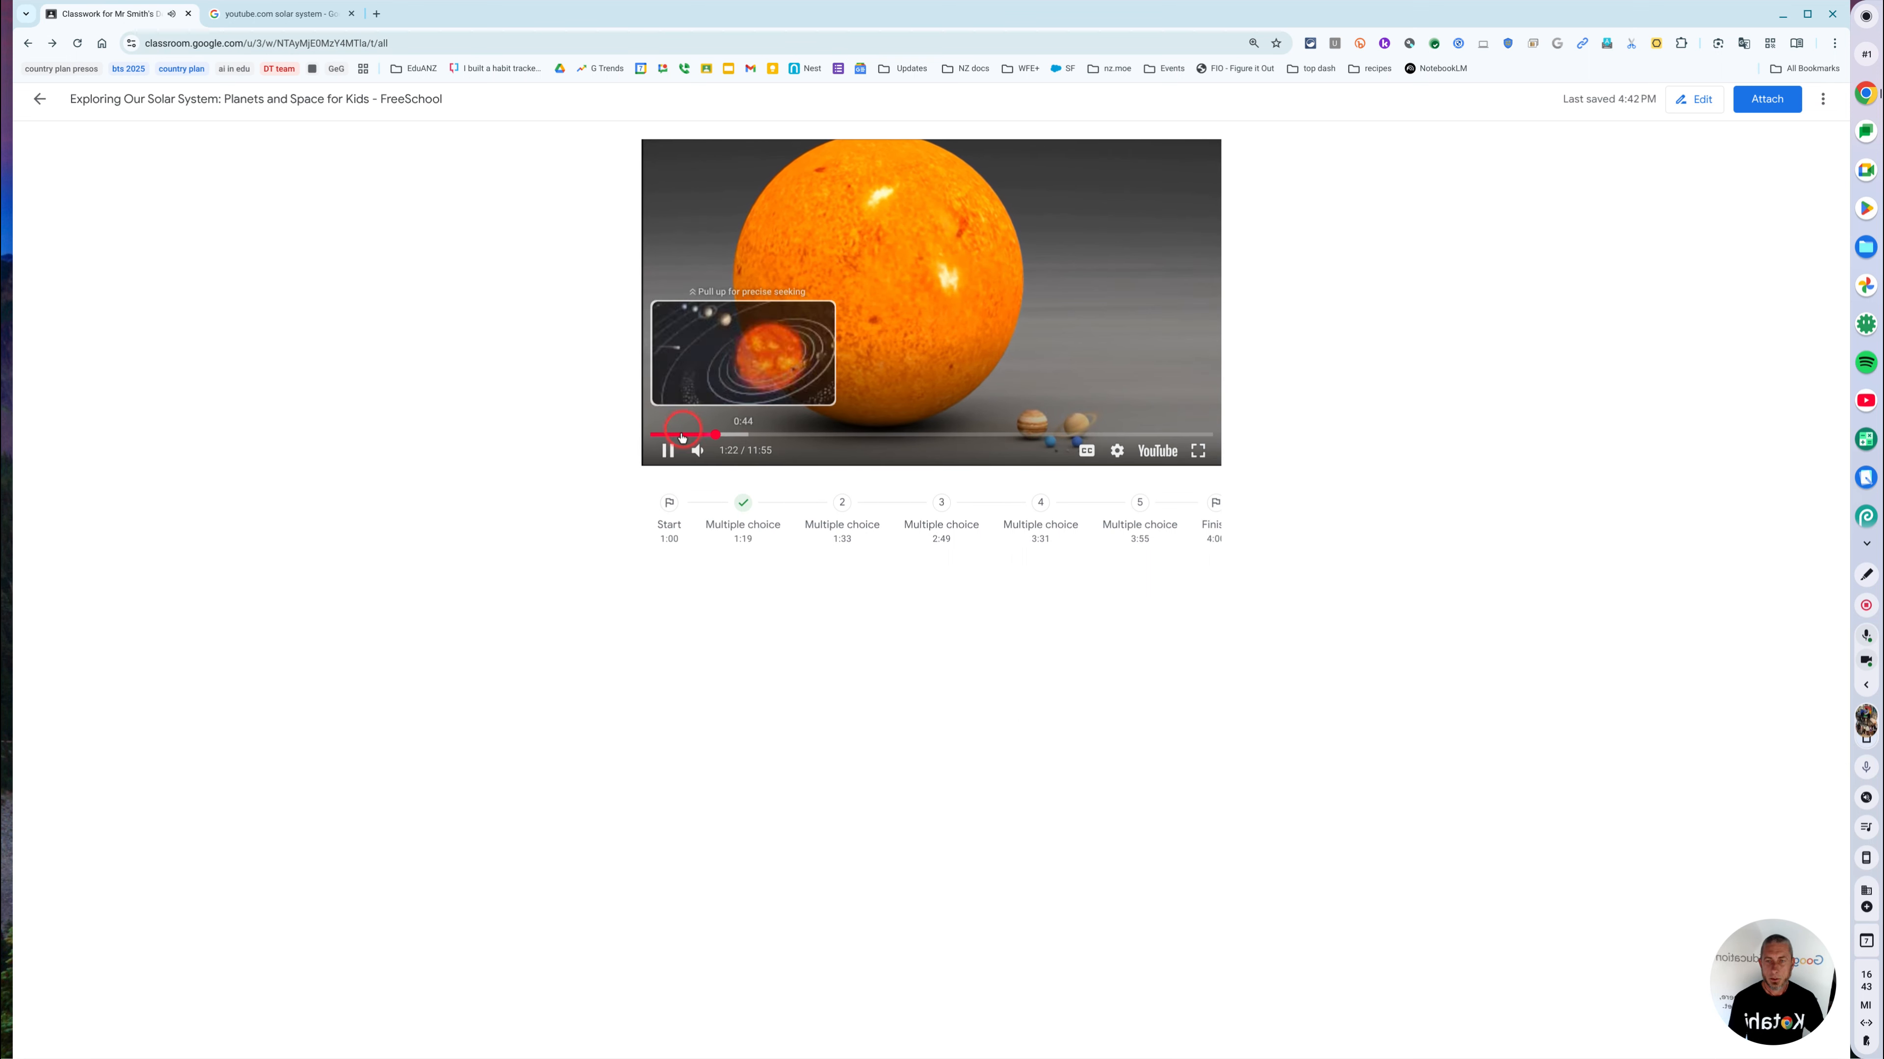
left_click(667, 450)
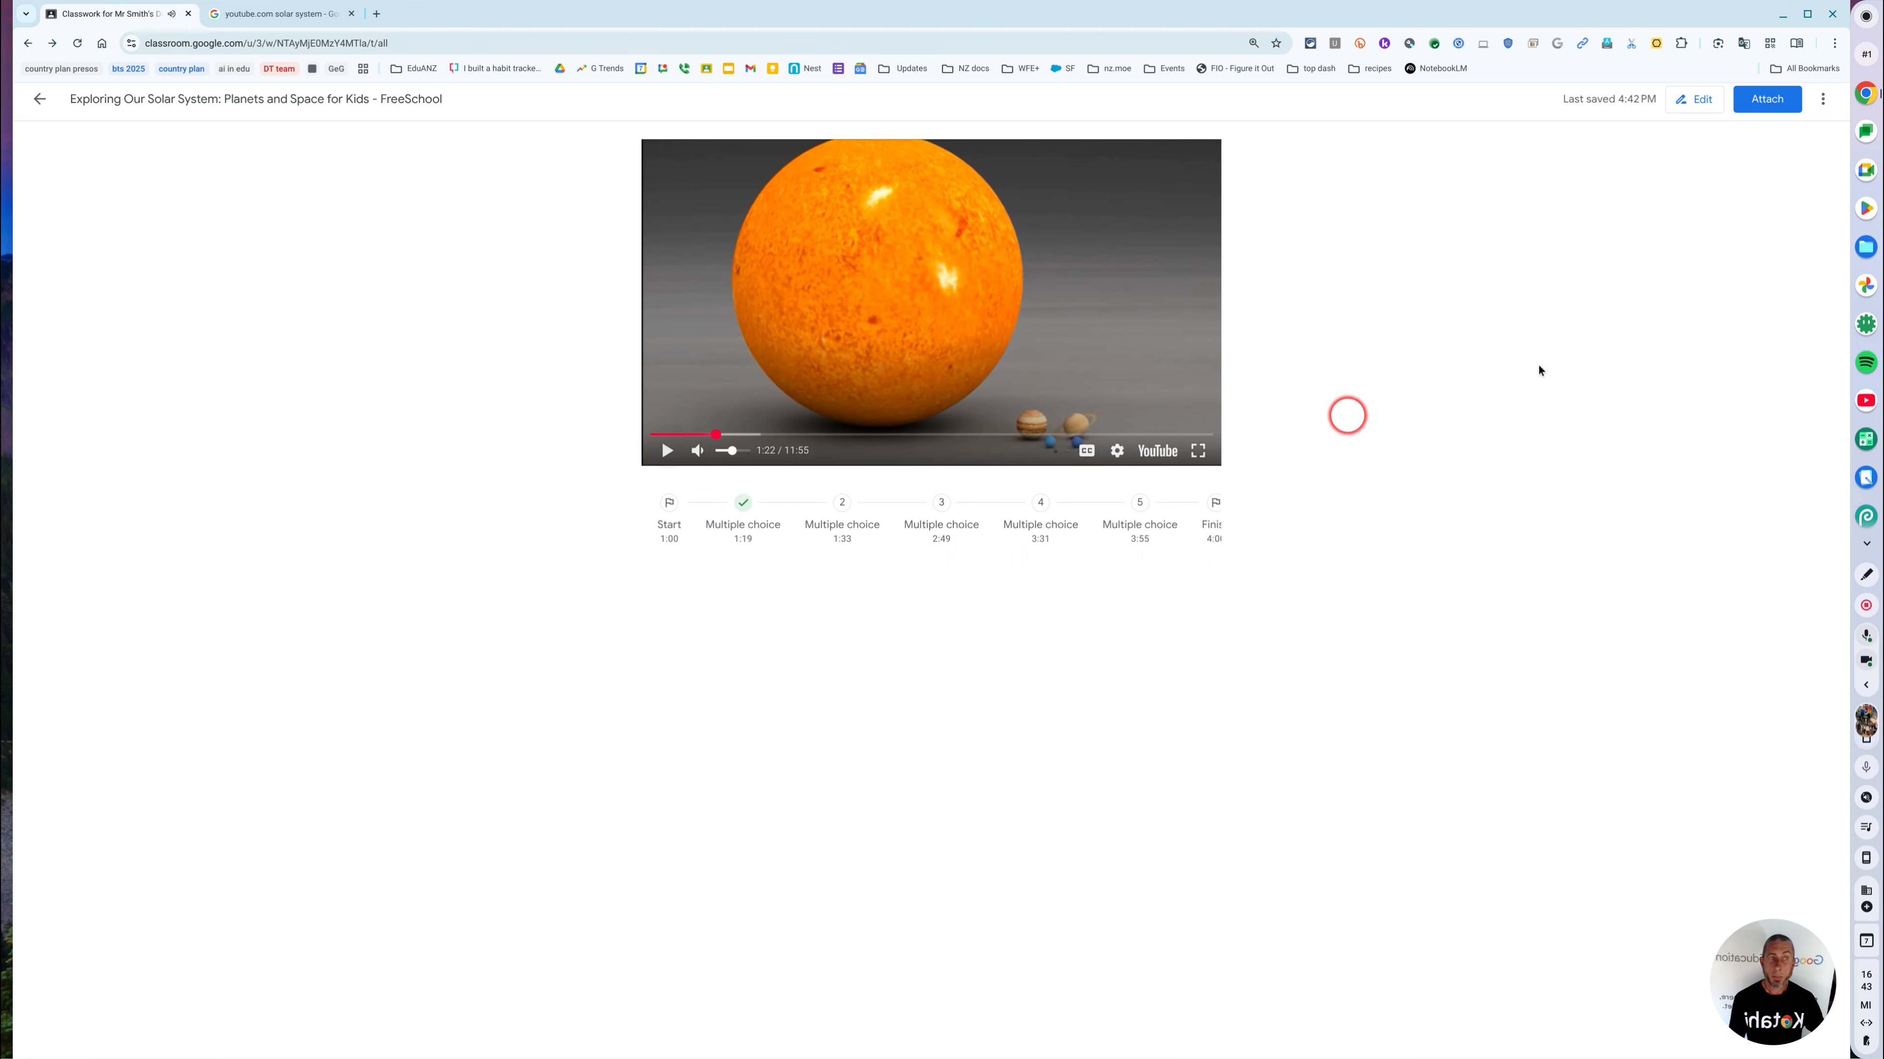
Step: Attach the interactive video activity to the assignment, accepting the suggested questions without further review
left_click(1625, 332)
left_click(1716, 224)
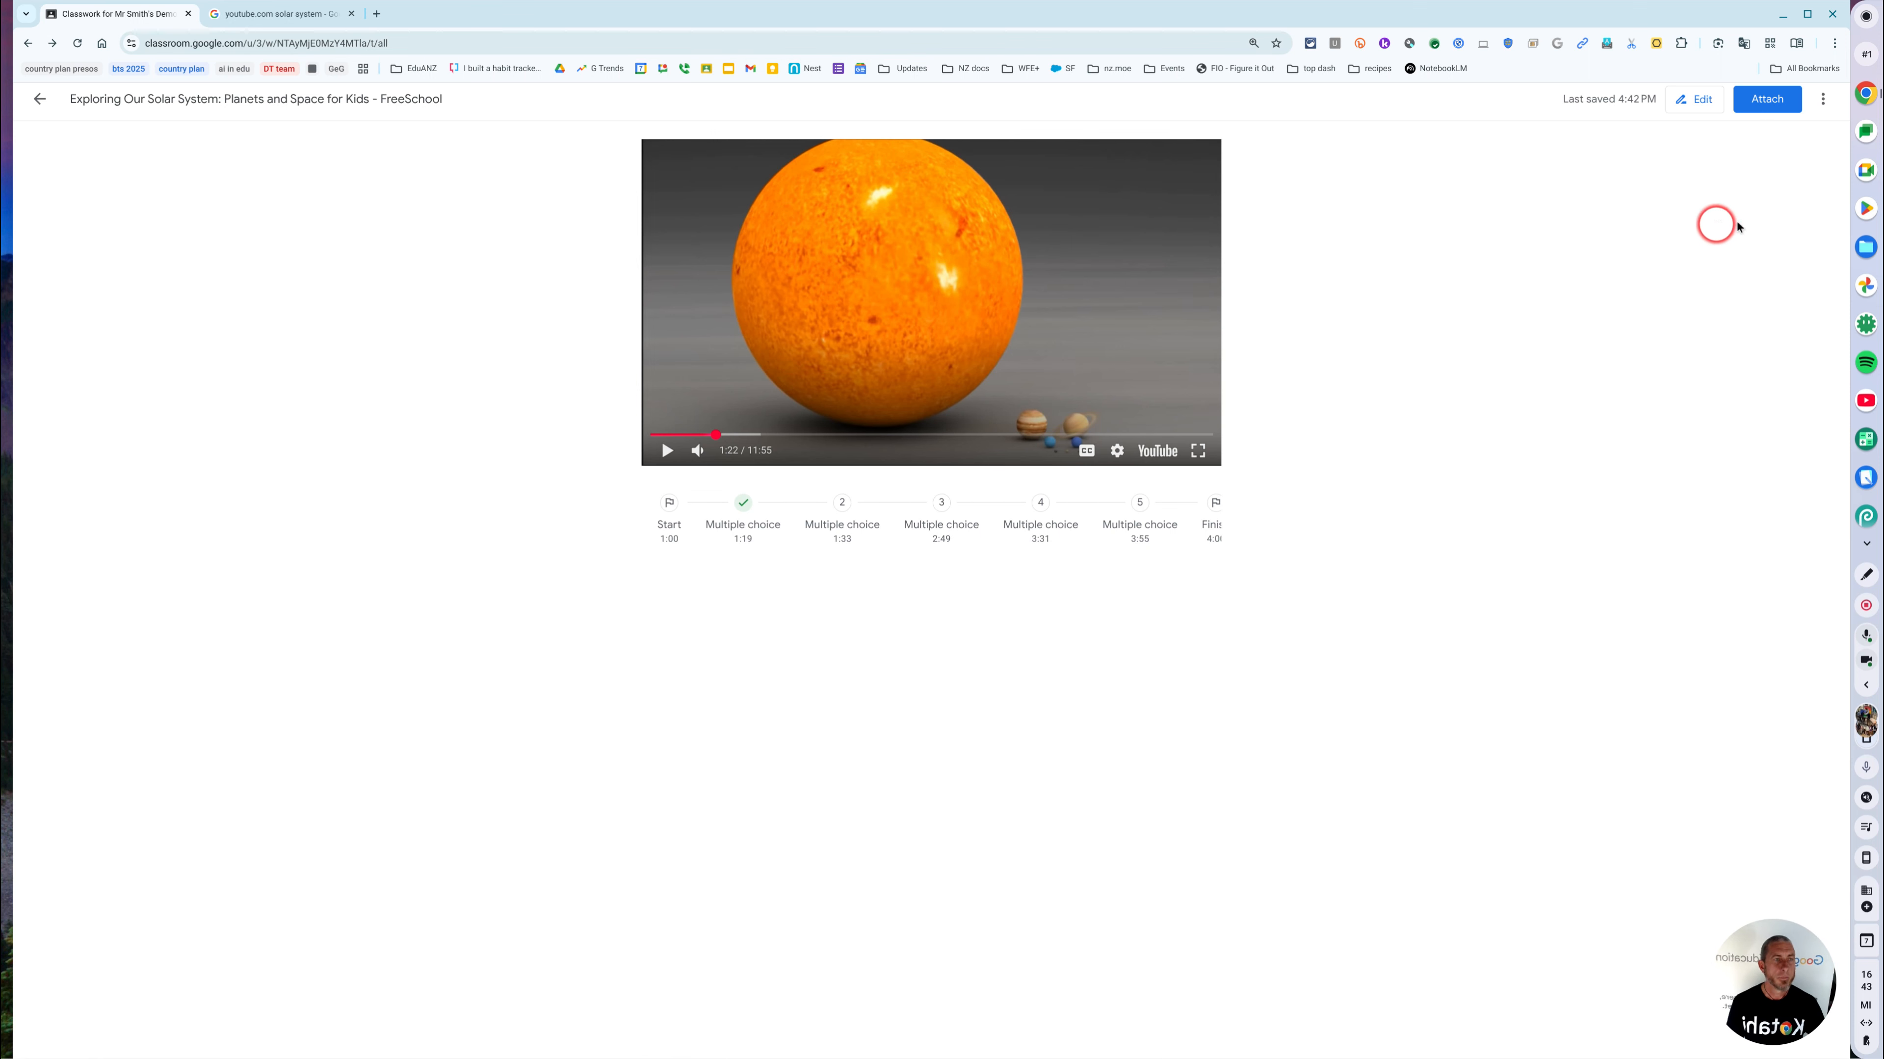
left_click(1775, 101)
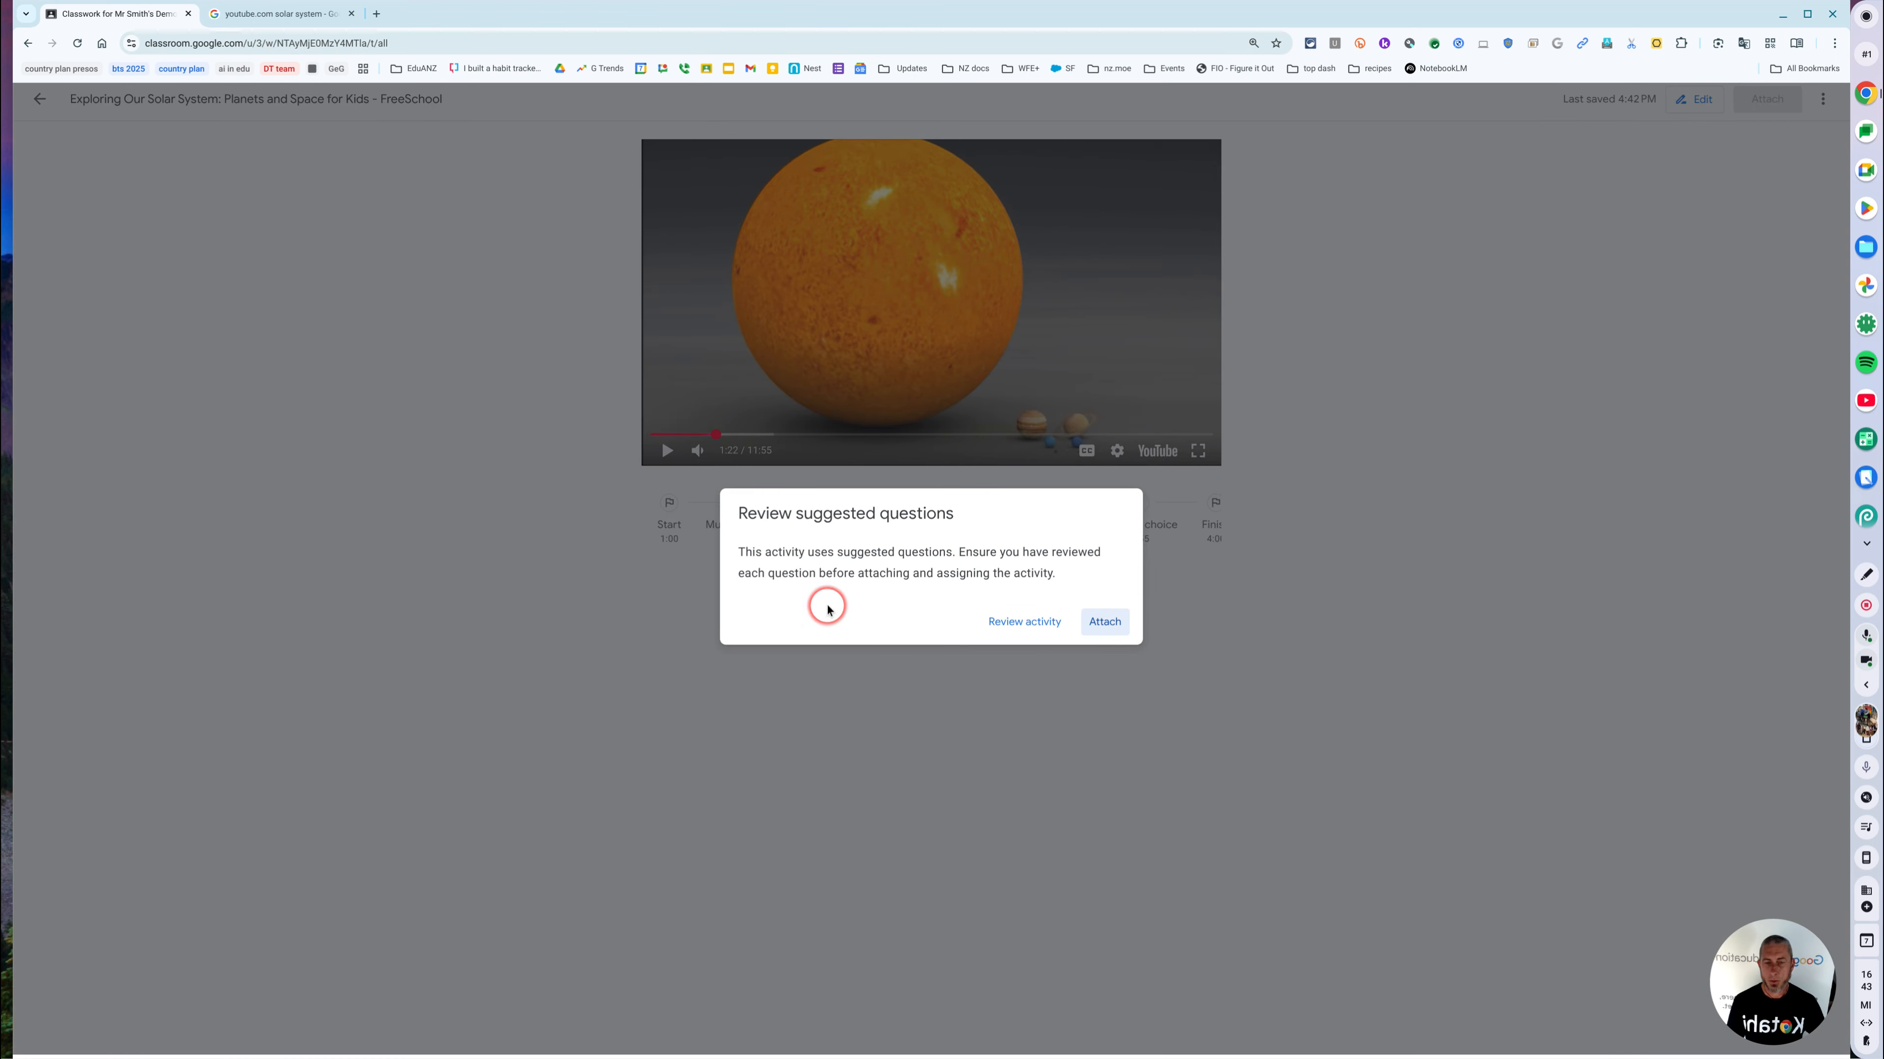
left_click(1104, 621)
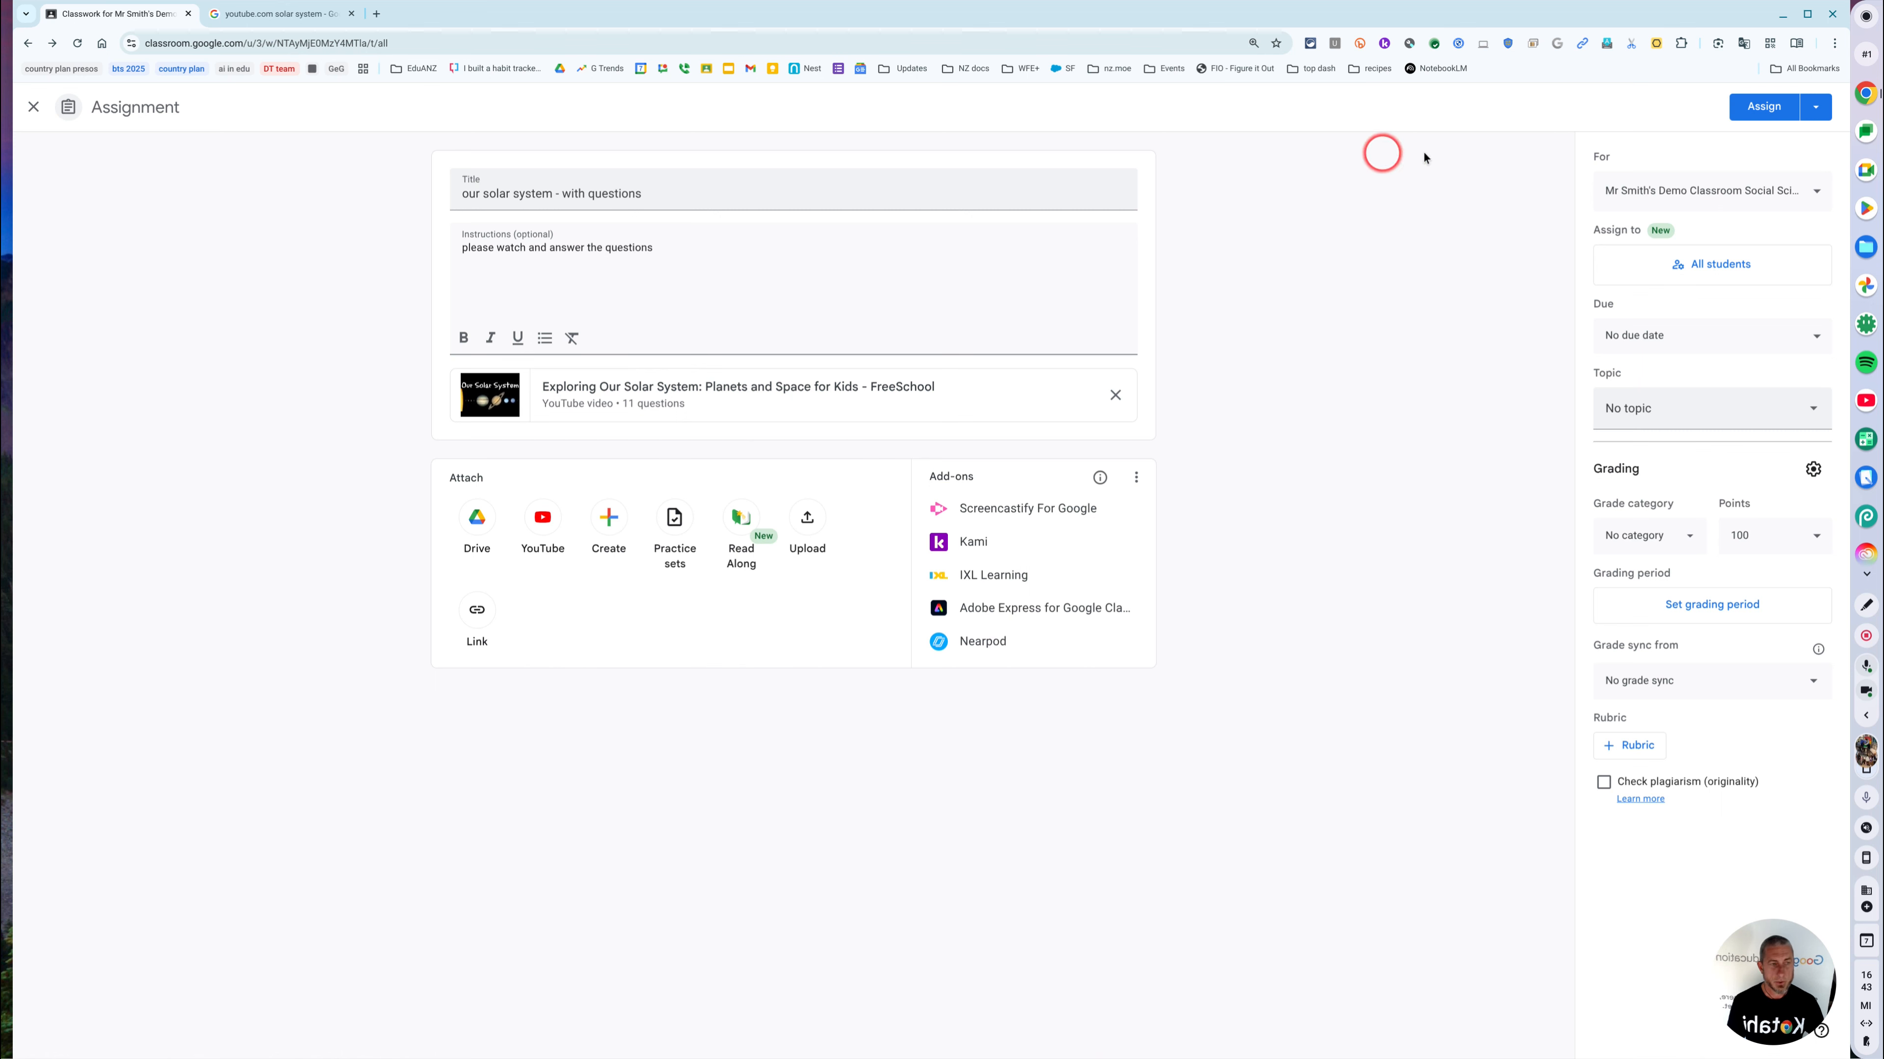
Step: Set the assignment's due date to 04/10/2025 and its due time to 15:00
left_click(1815, 336)
left_click(1750, 399)
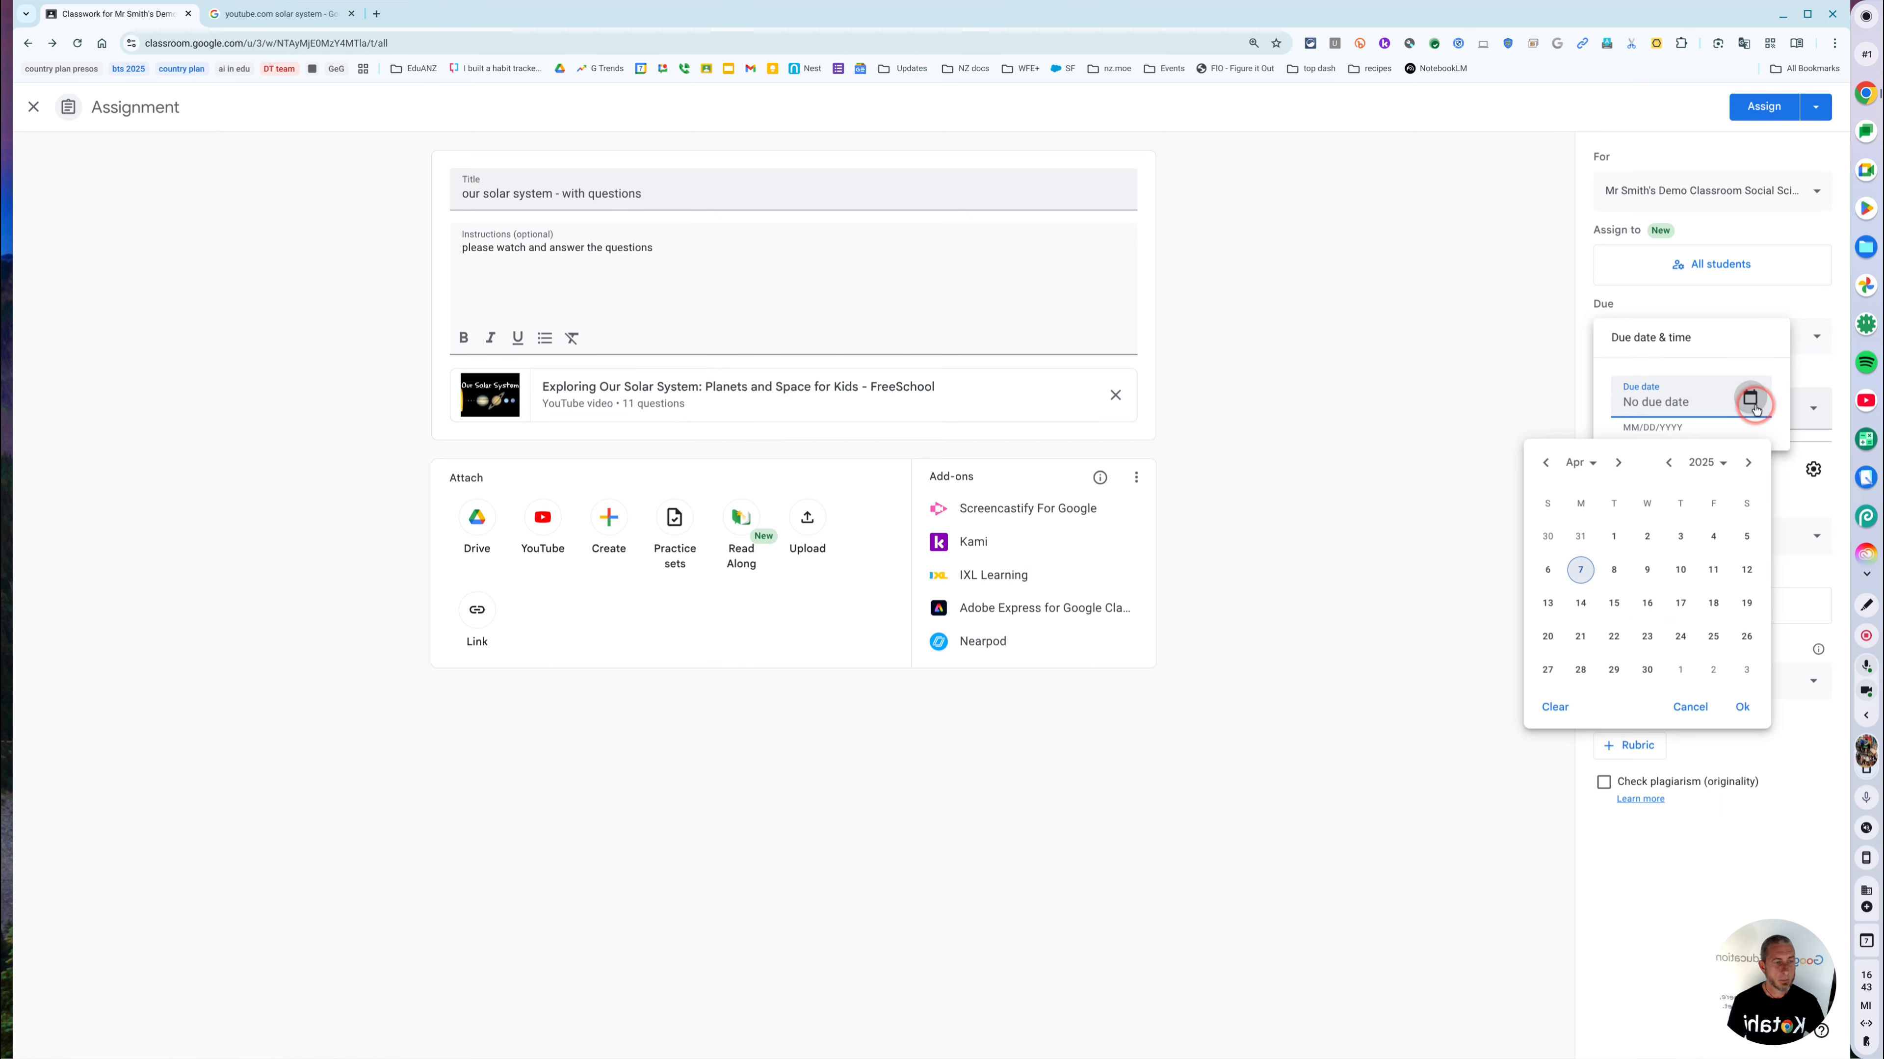
left_click(1681, 568)
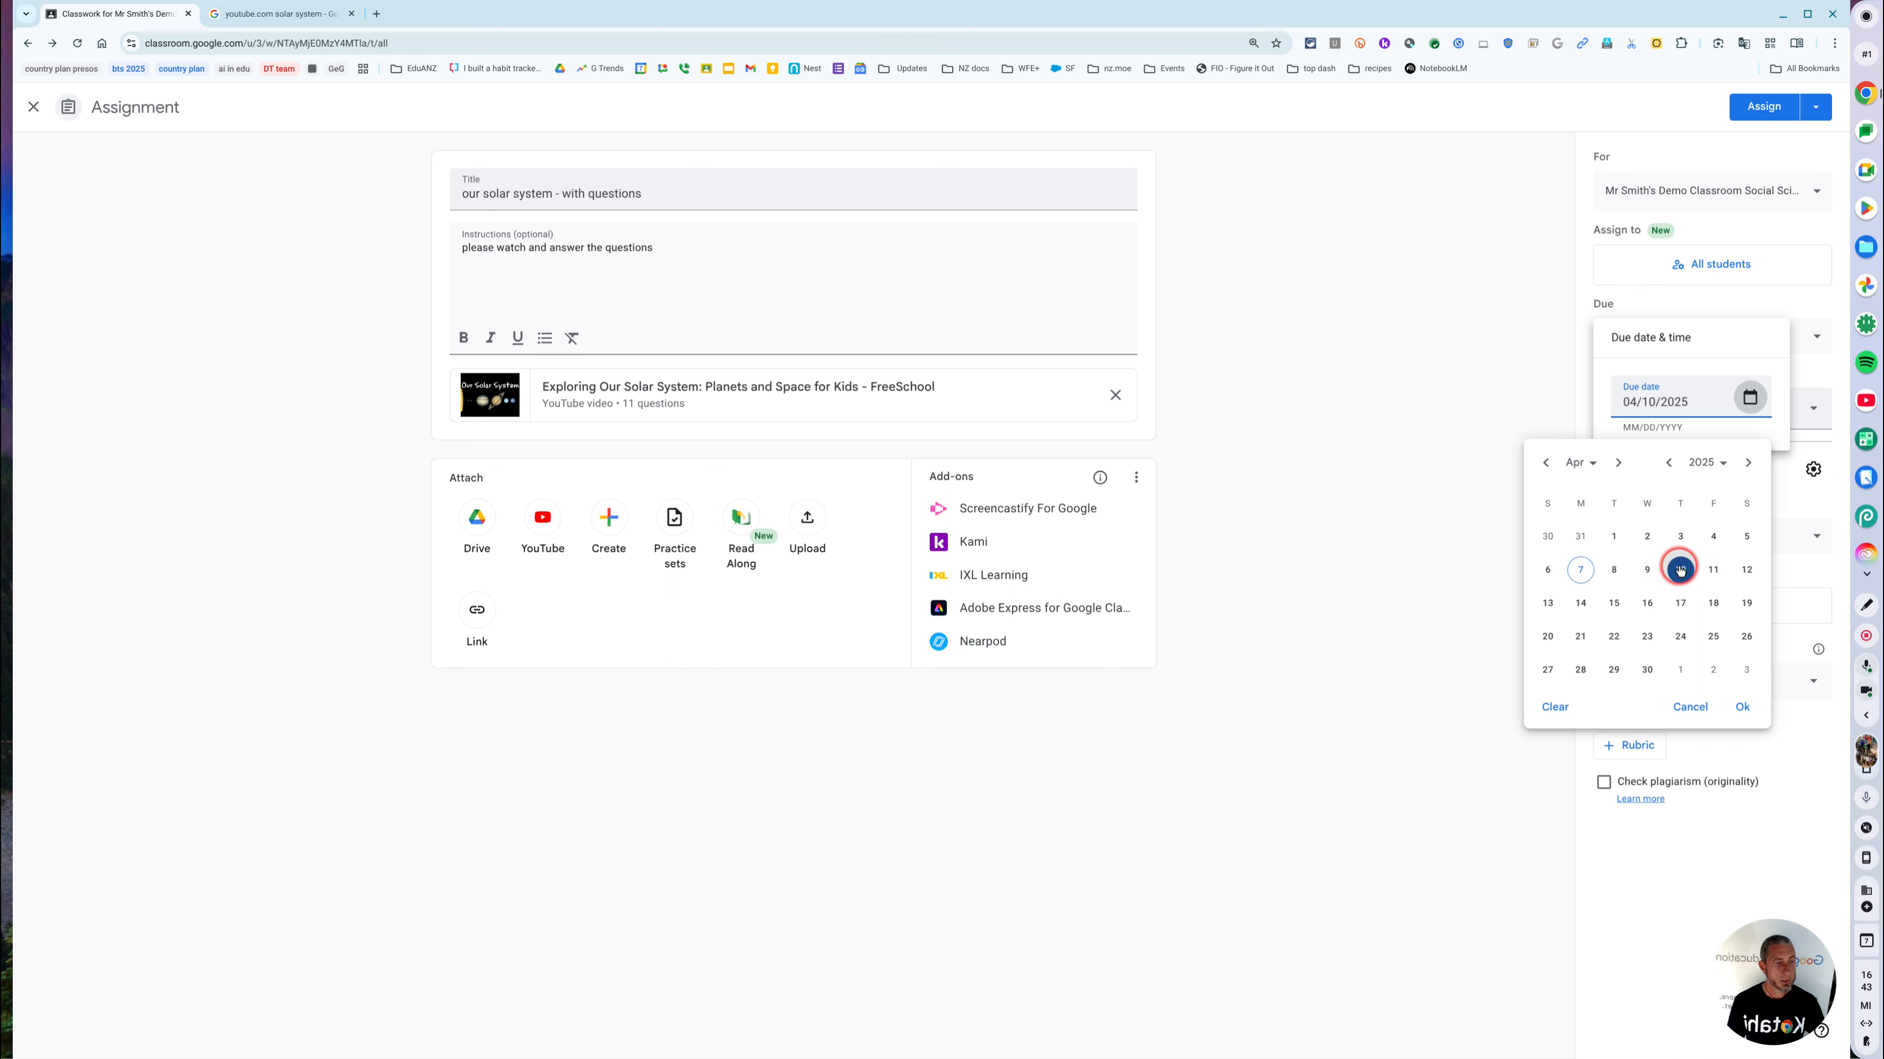
left_click(1741, 705)
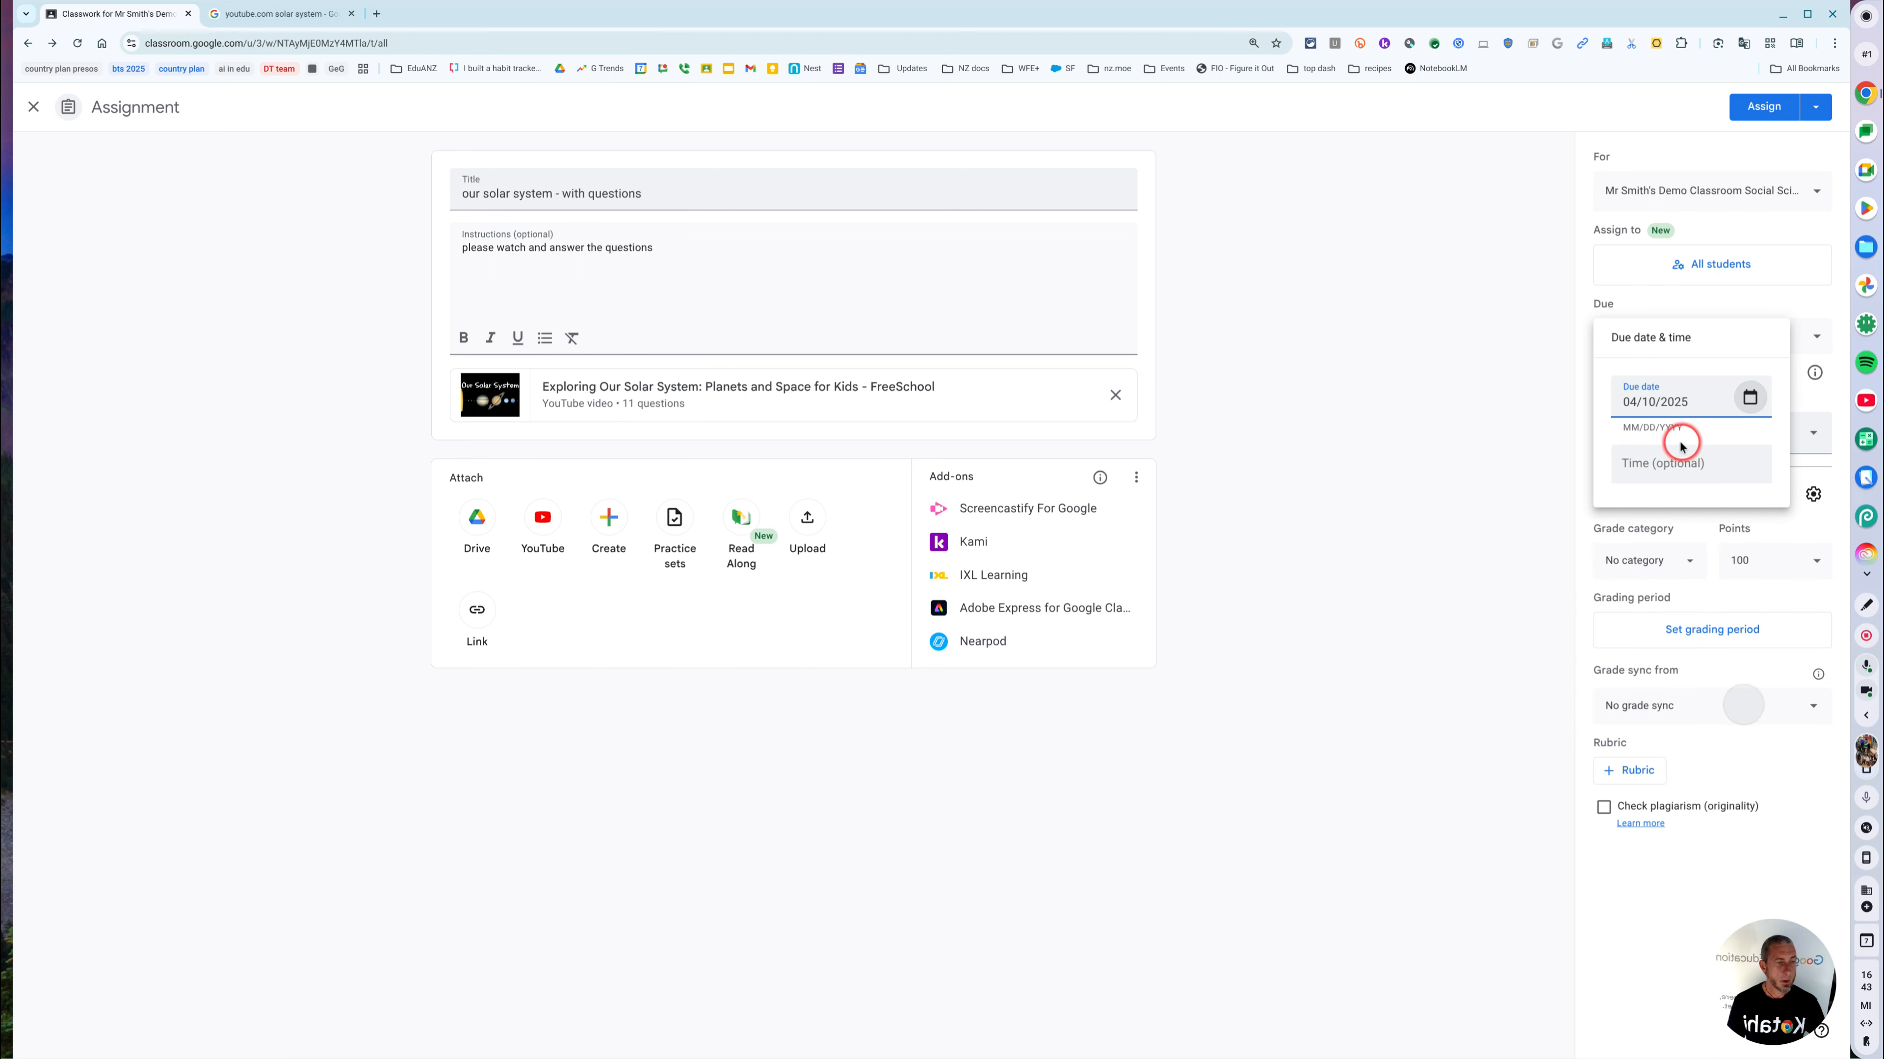
left_click(1702, 466)
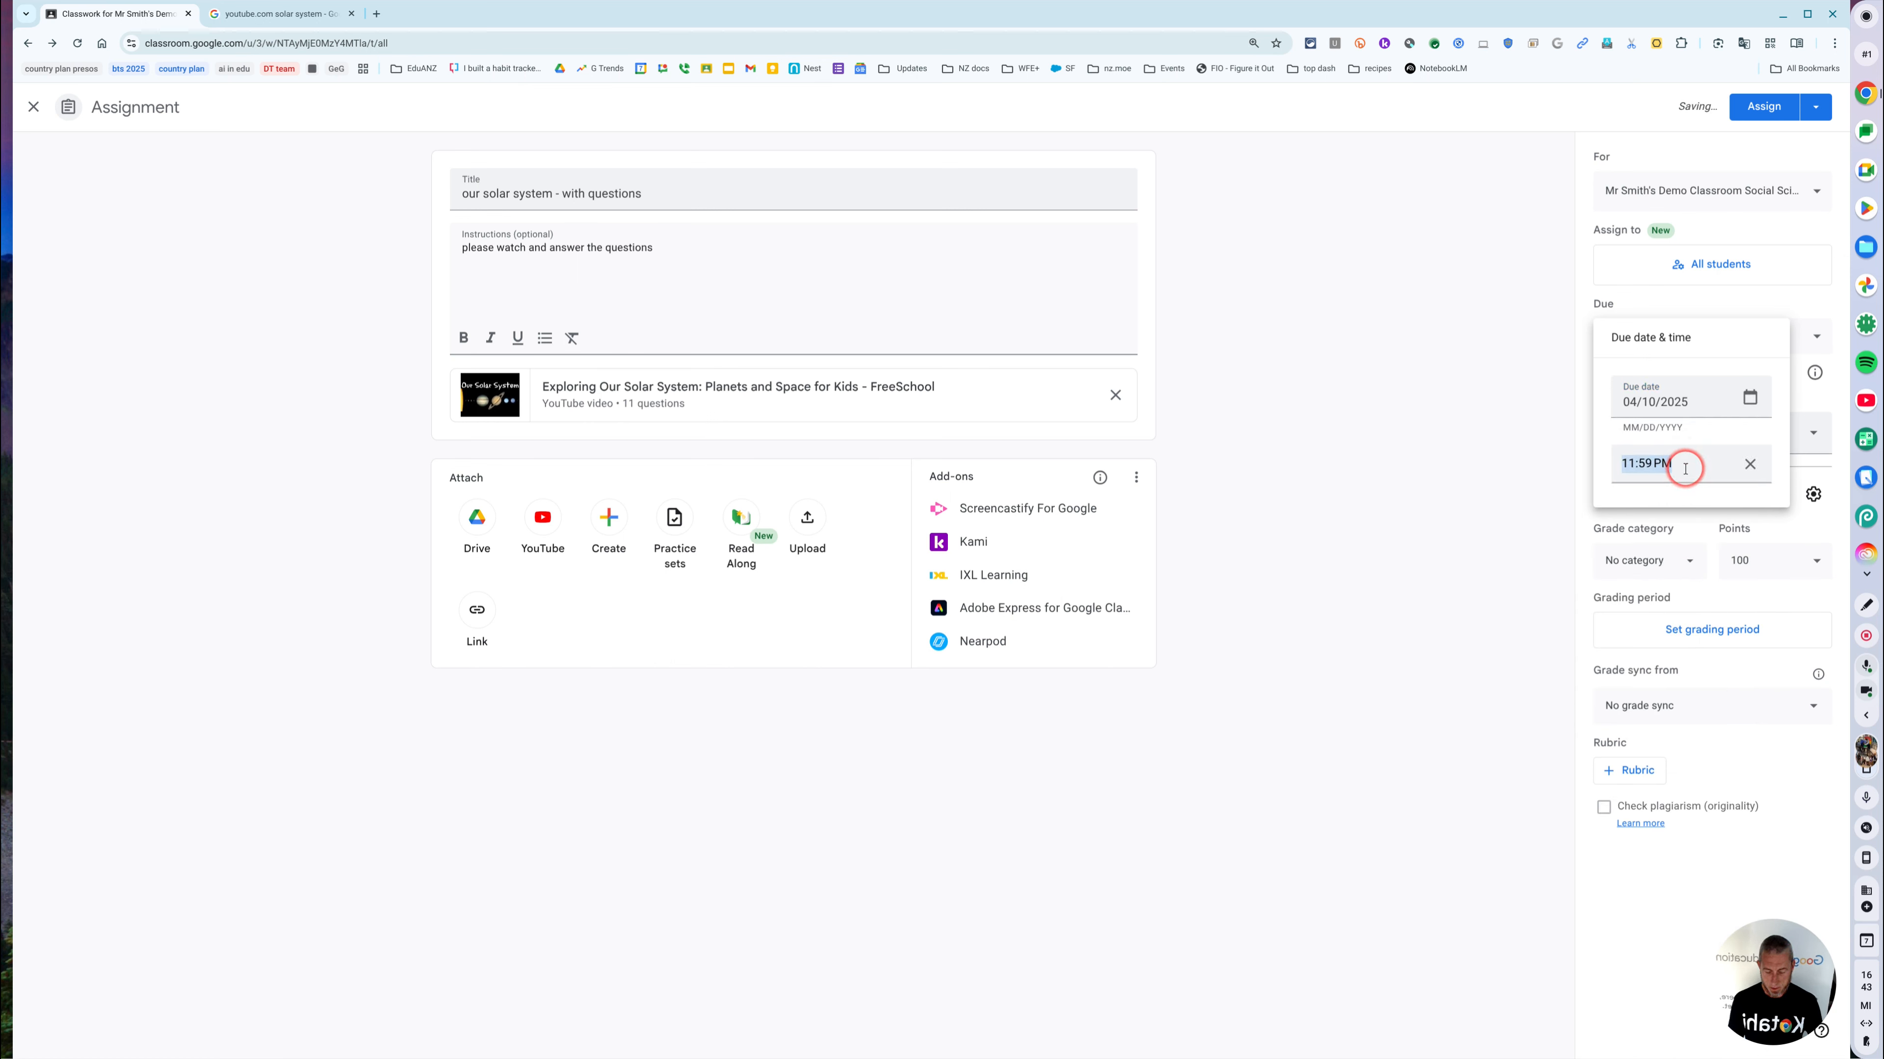
type("15:")
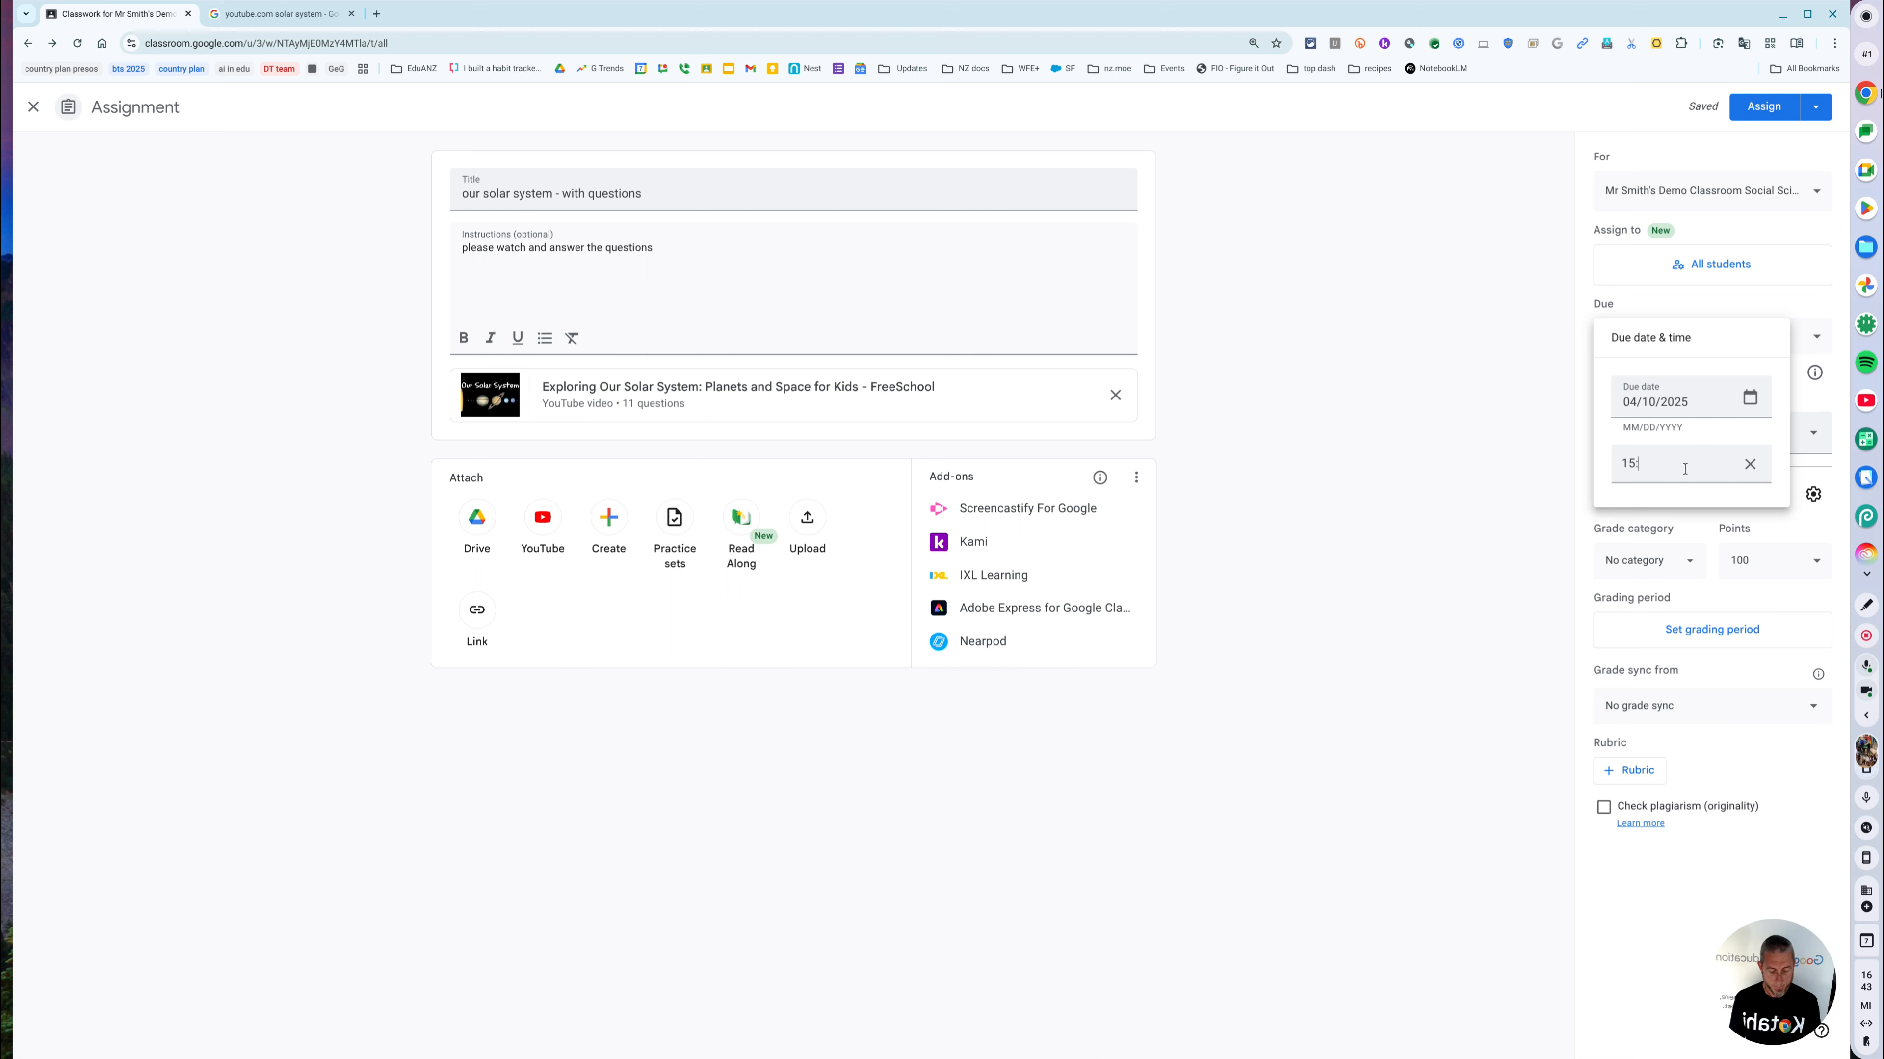
type("00")
left_click(1444, 415)
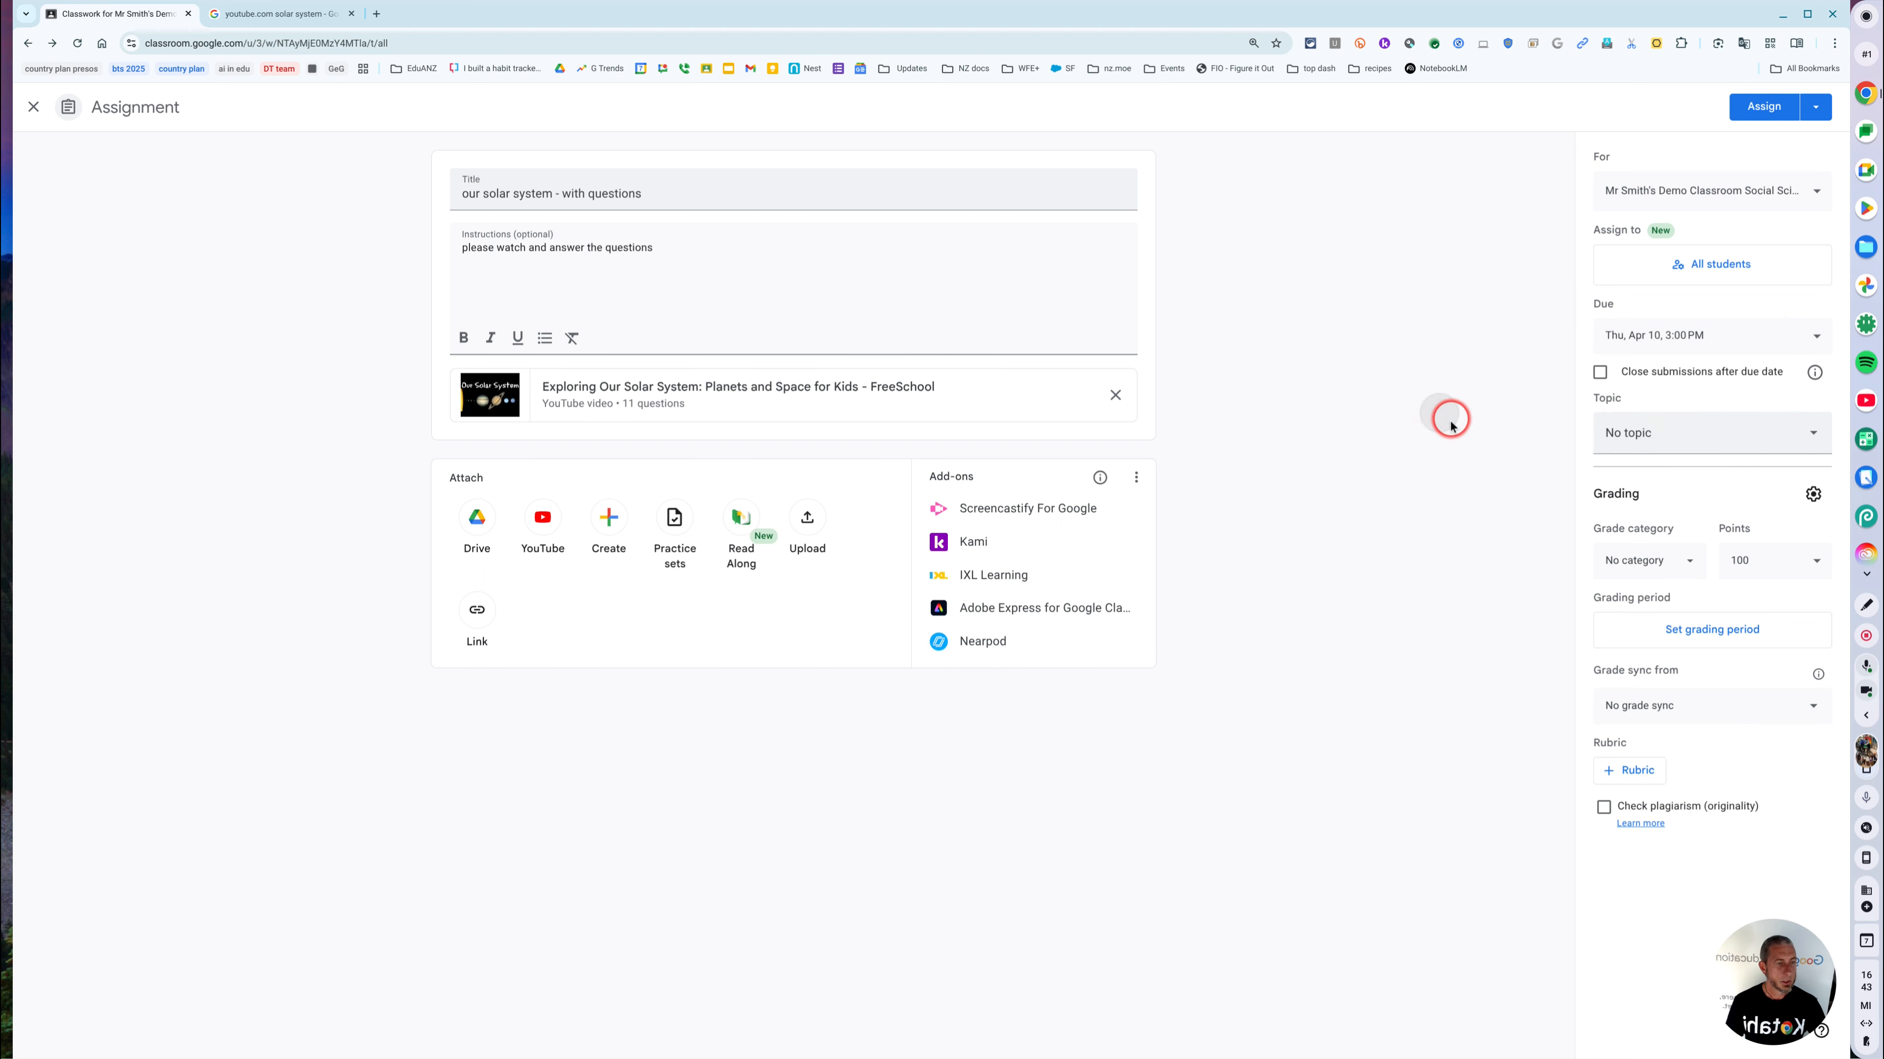
Step: Put the assignment under the Science topic and assign it to the class straight away
left_click(1708, 433)
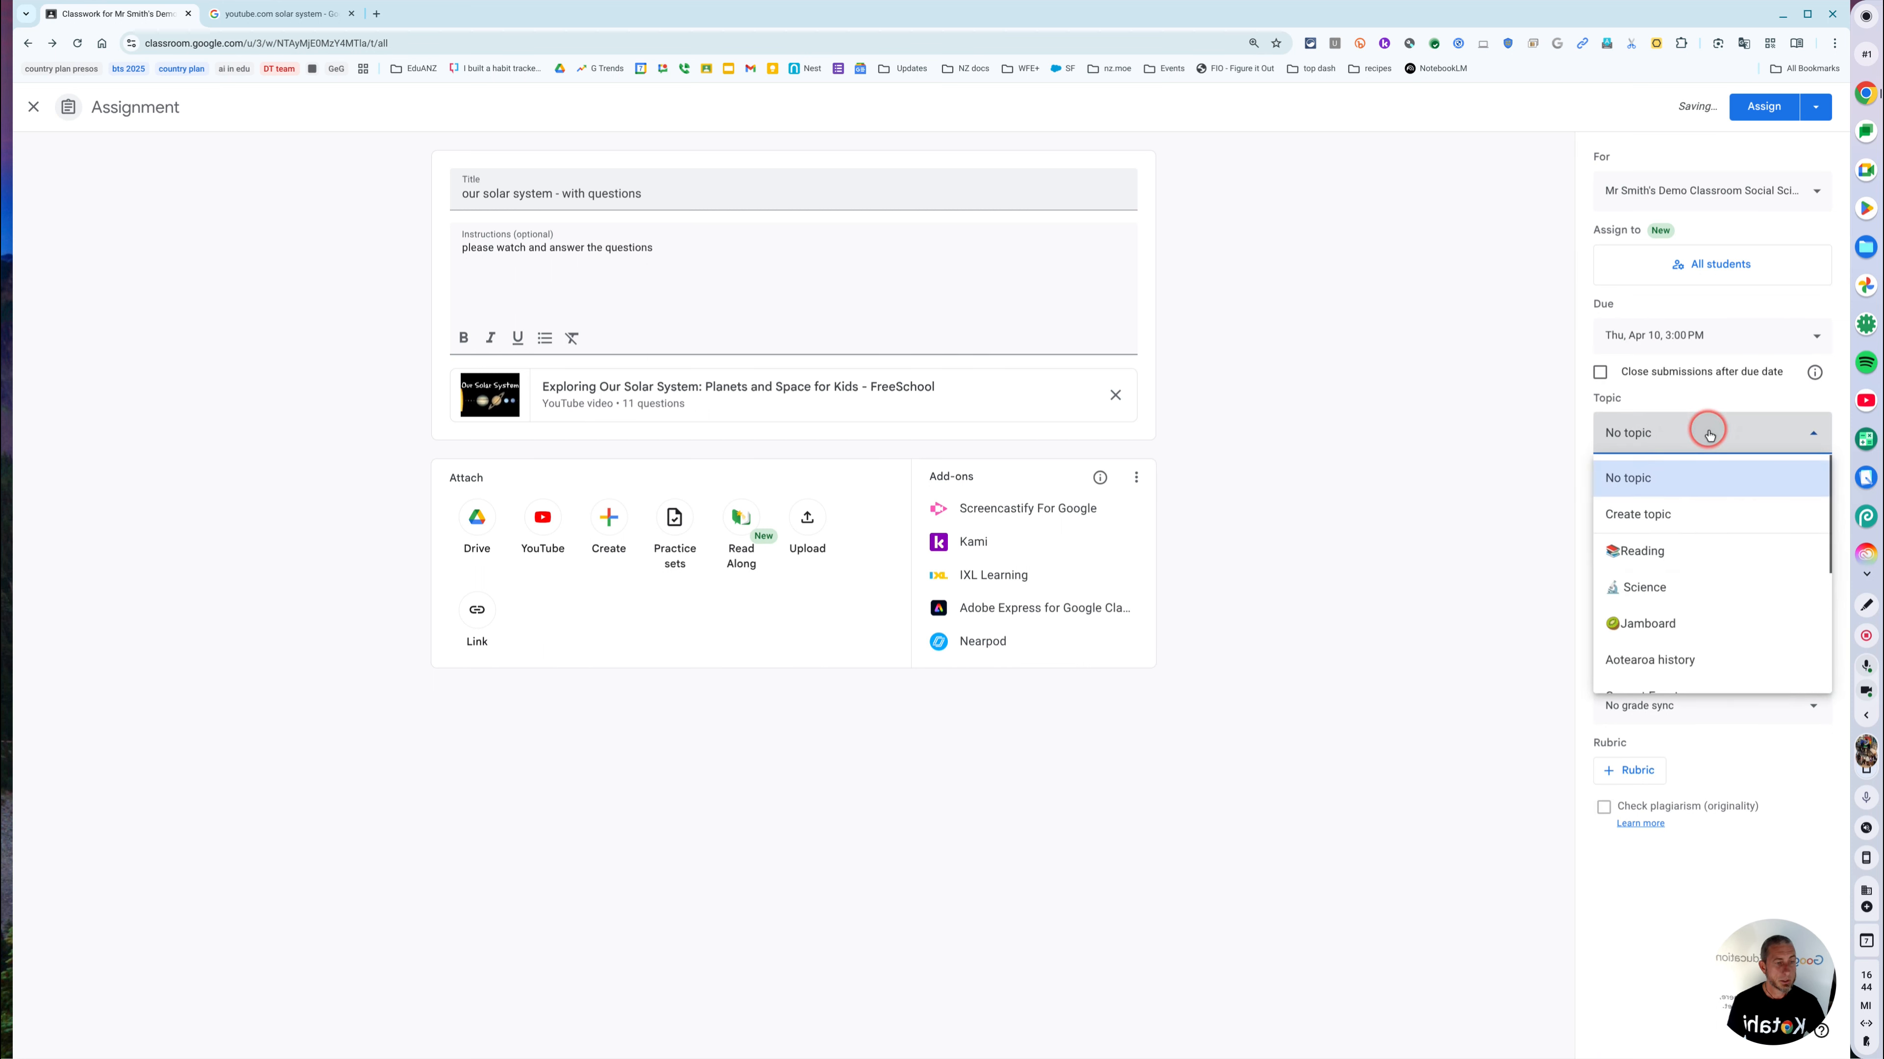
left_click(1666, 589)
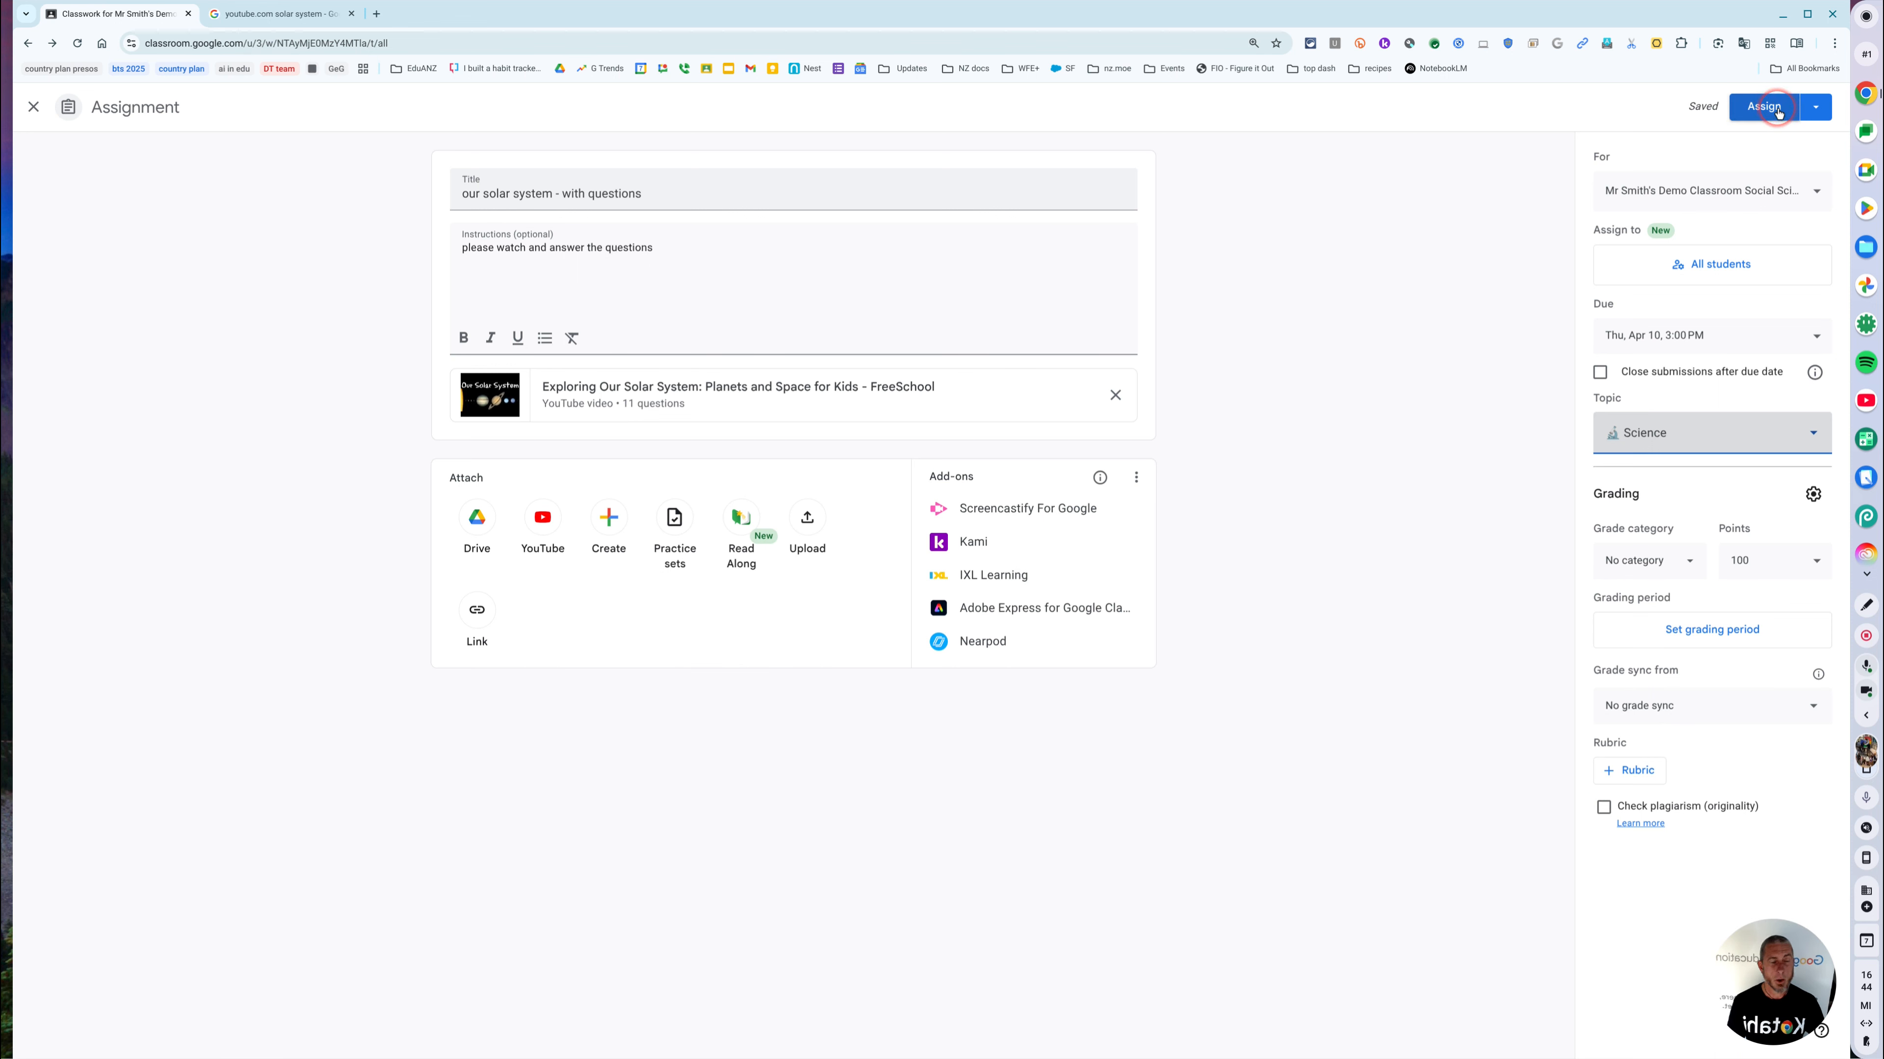
left_click(1815, 108)
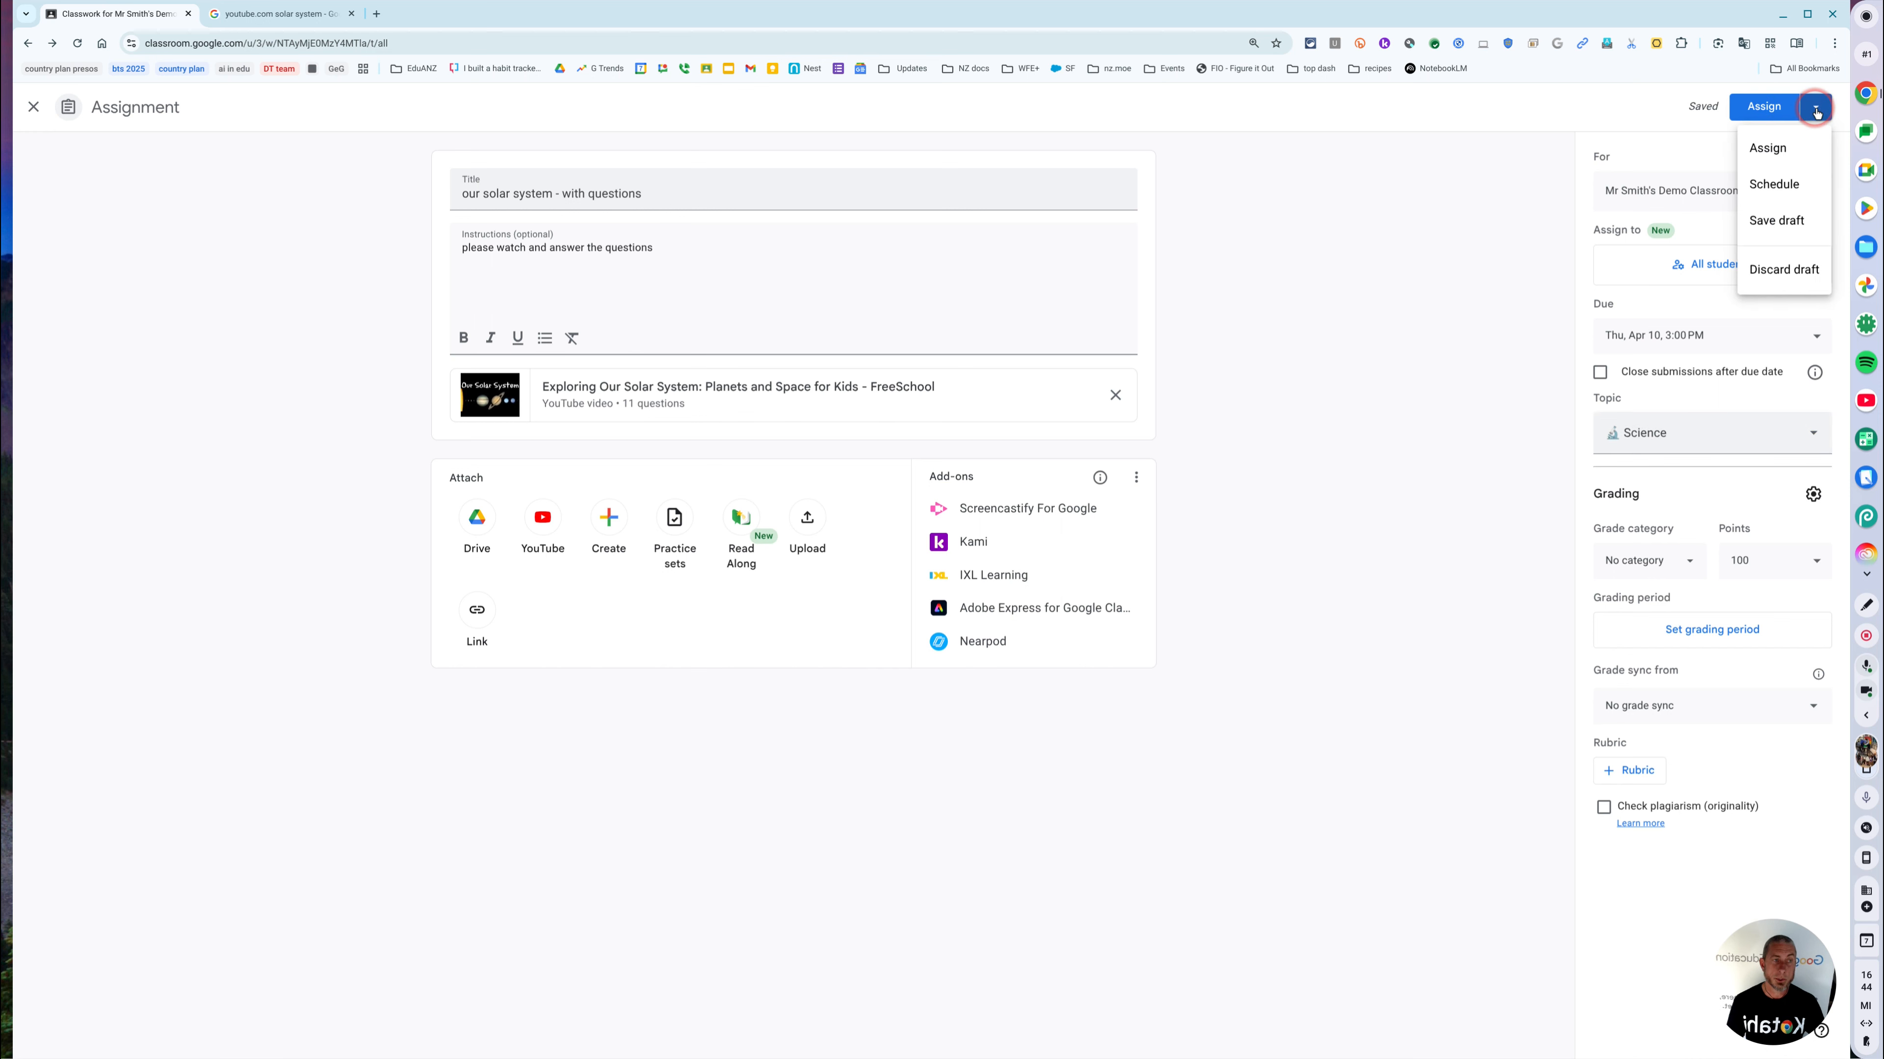
left_click(1797, 182)
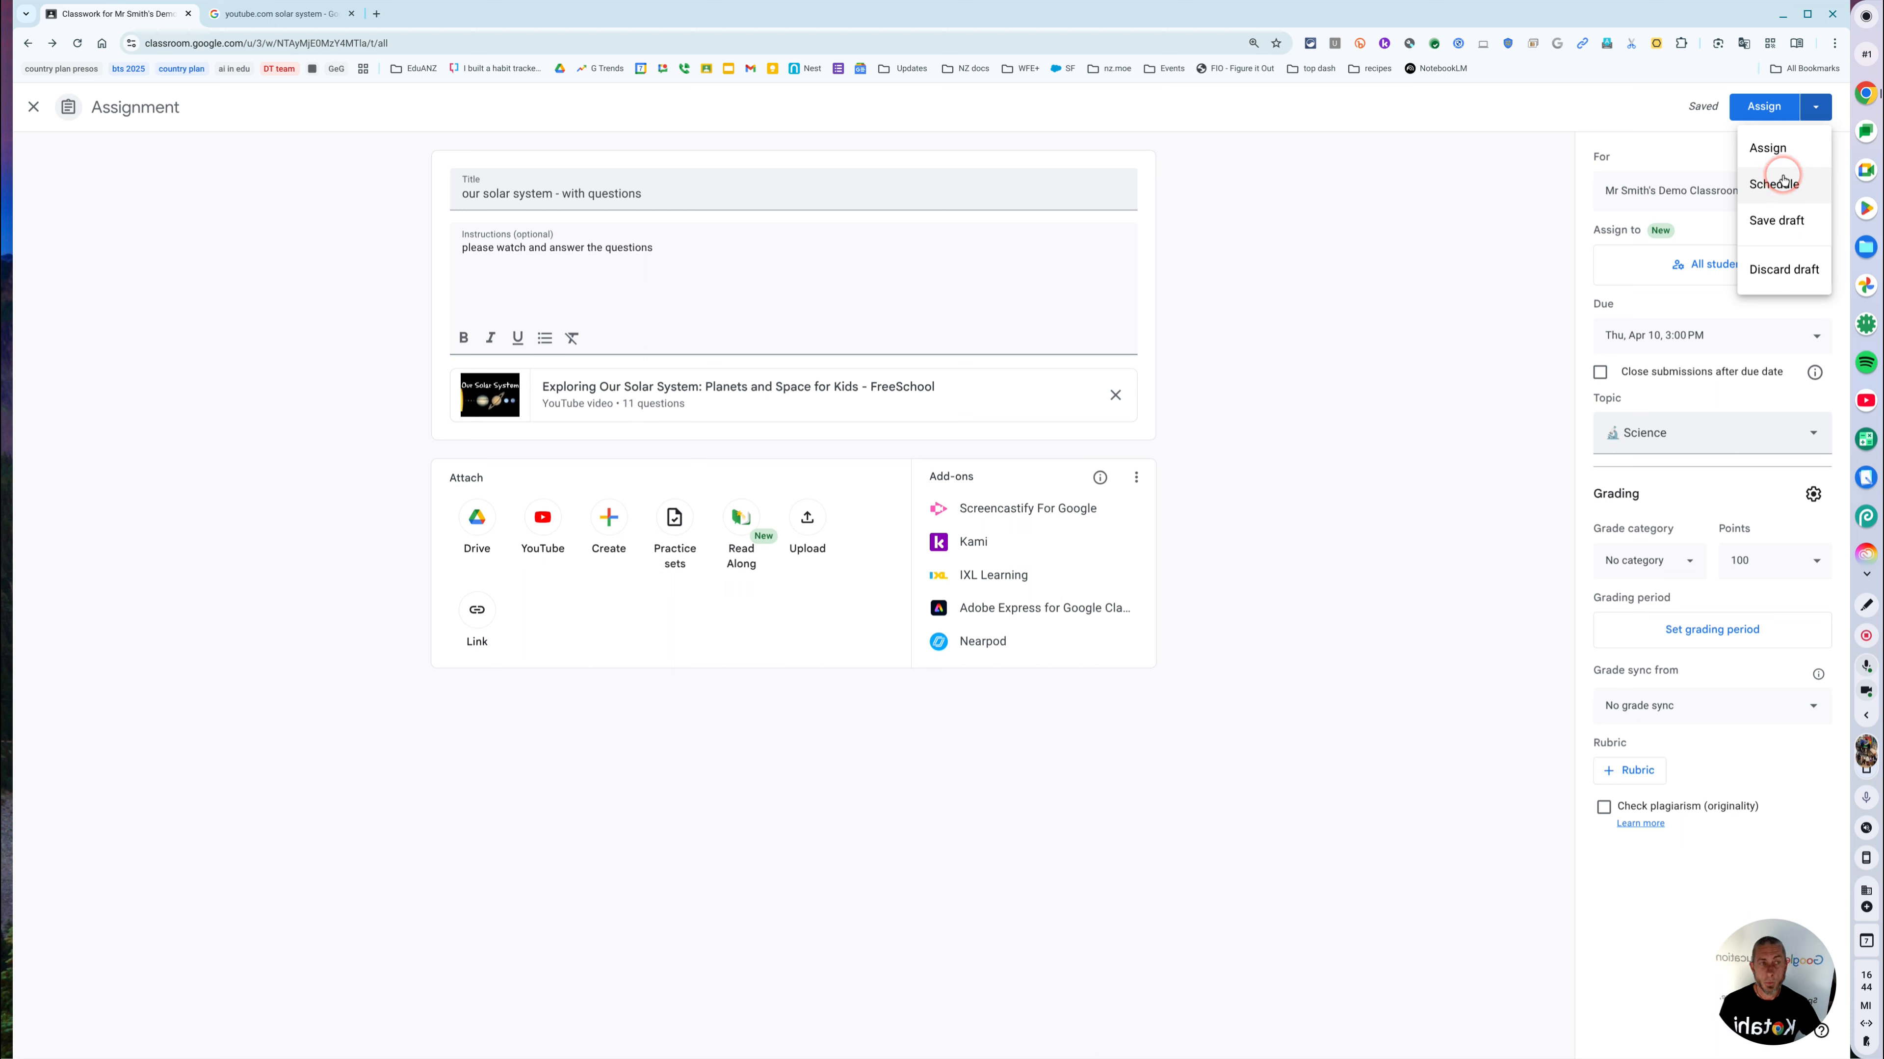
left_click(1770, 149)
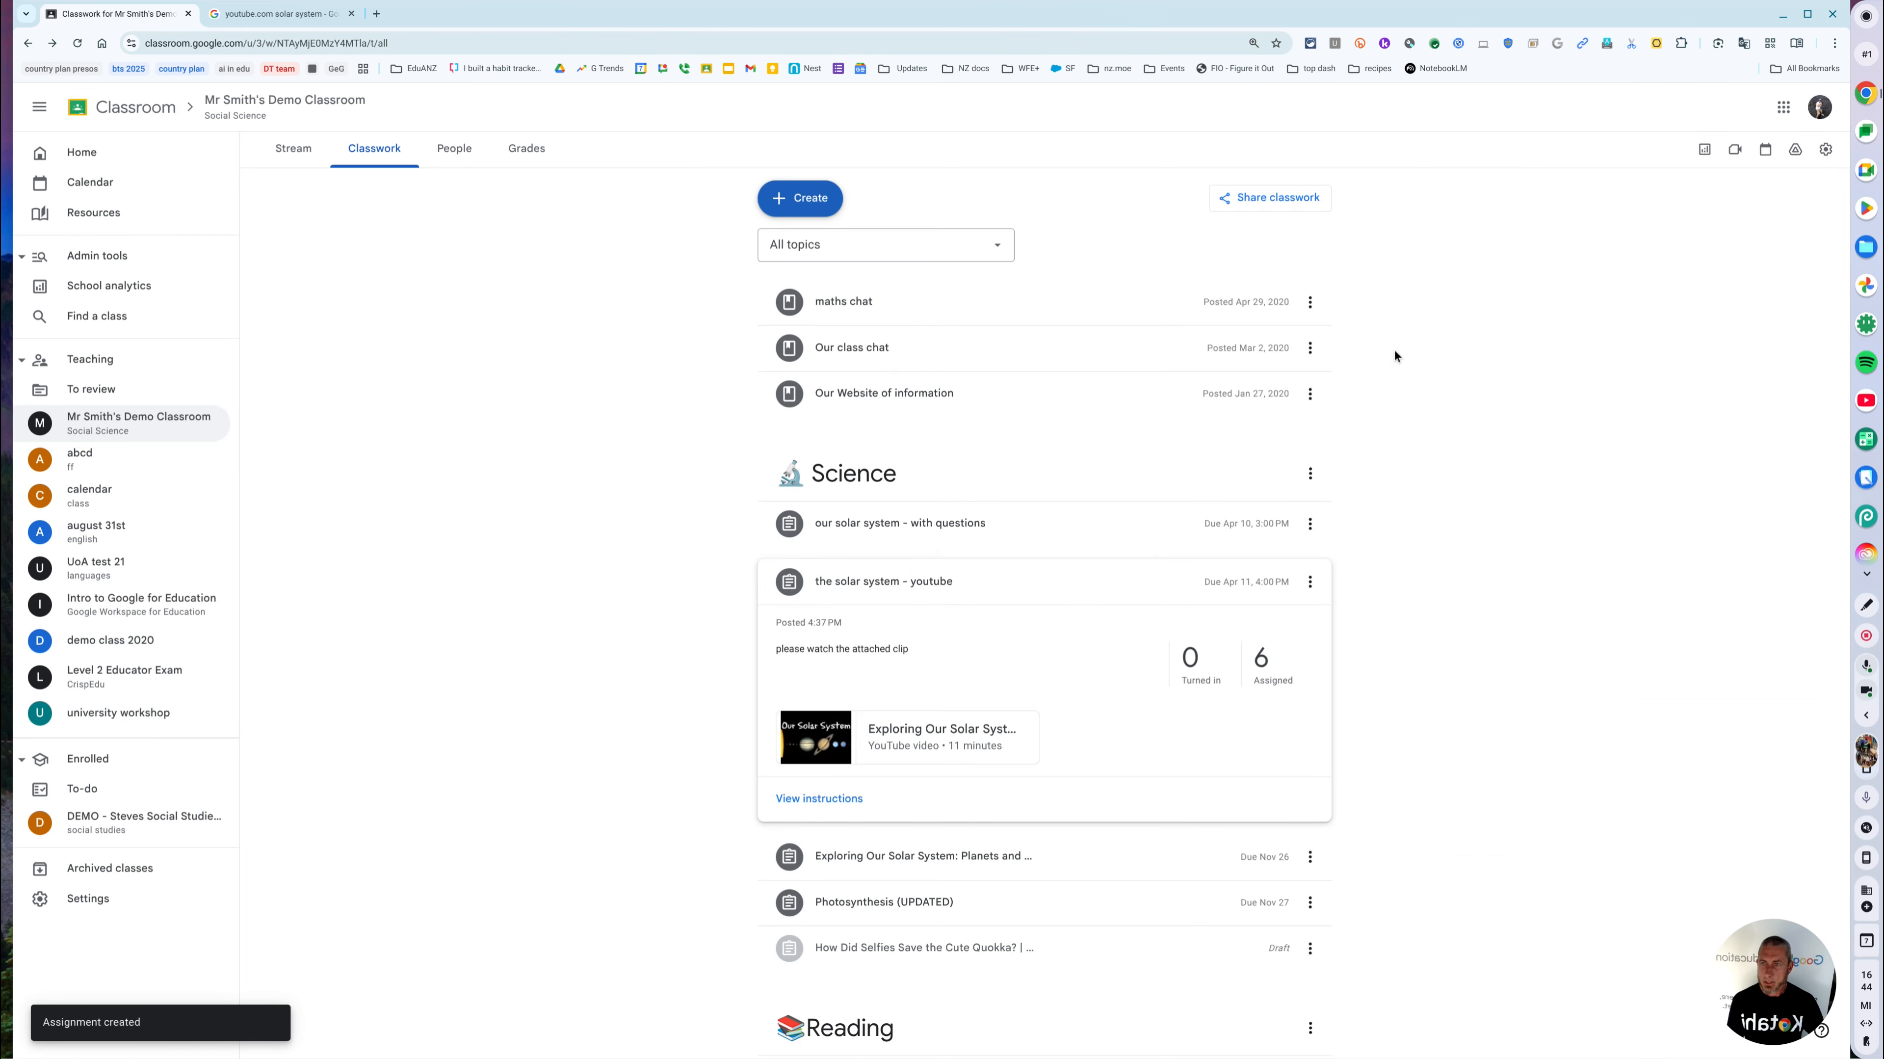
left_click(1394, 351)
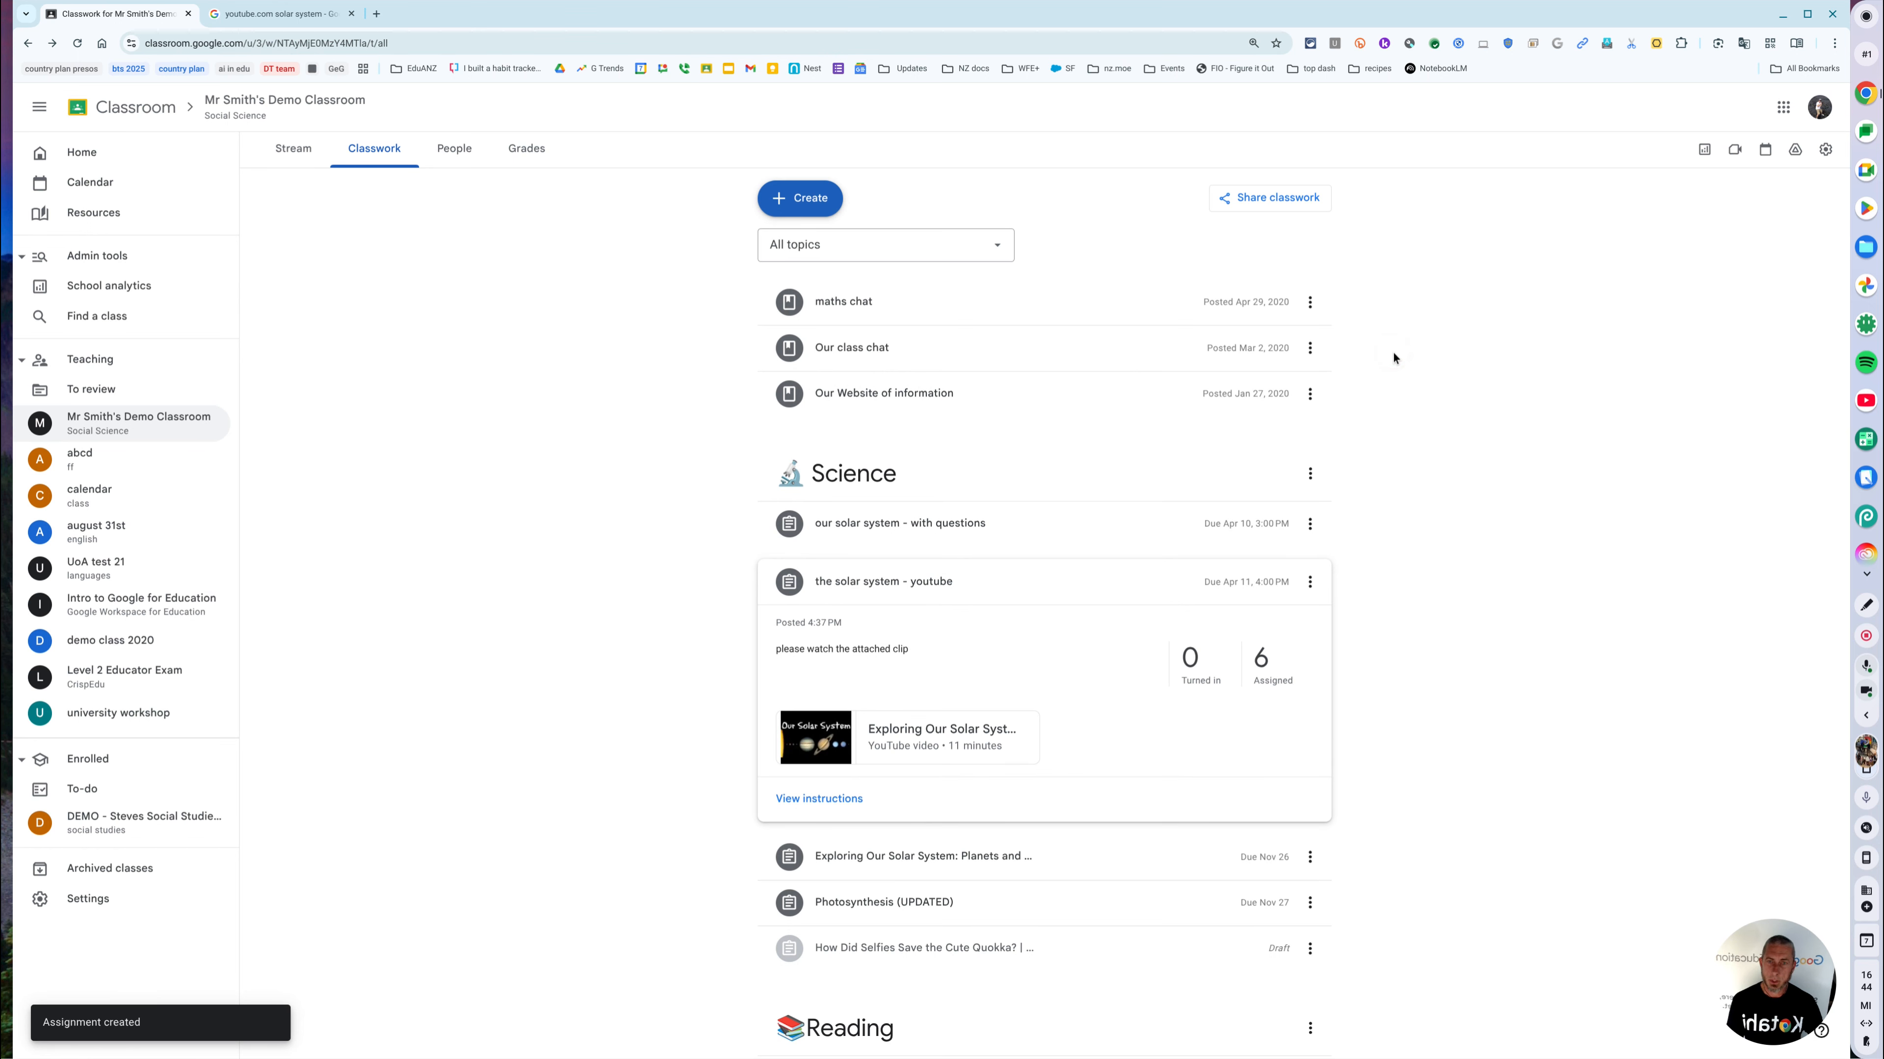